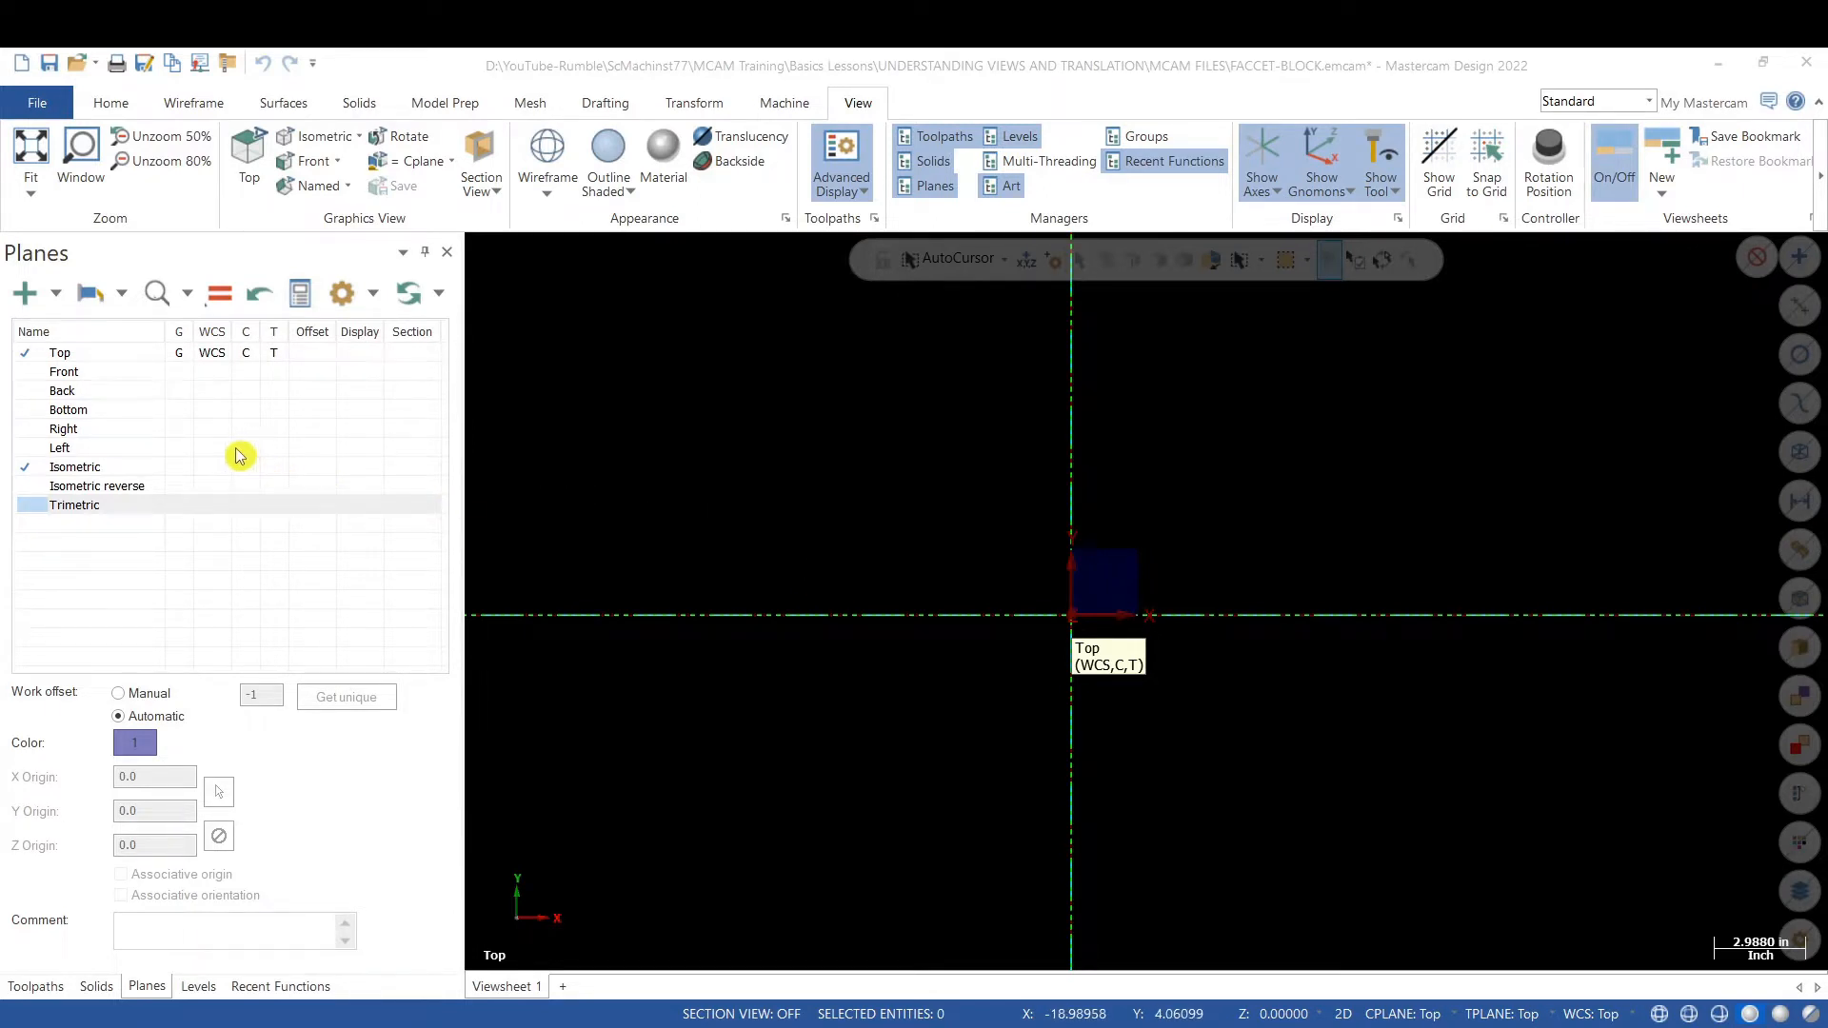
# - Set the graphics view to Top and test-select the faceted block's solid body
pyautogui.click(181, 353)
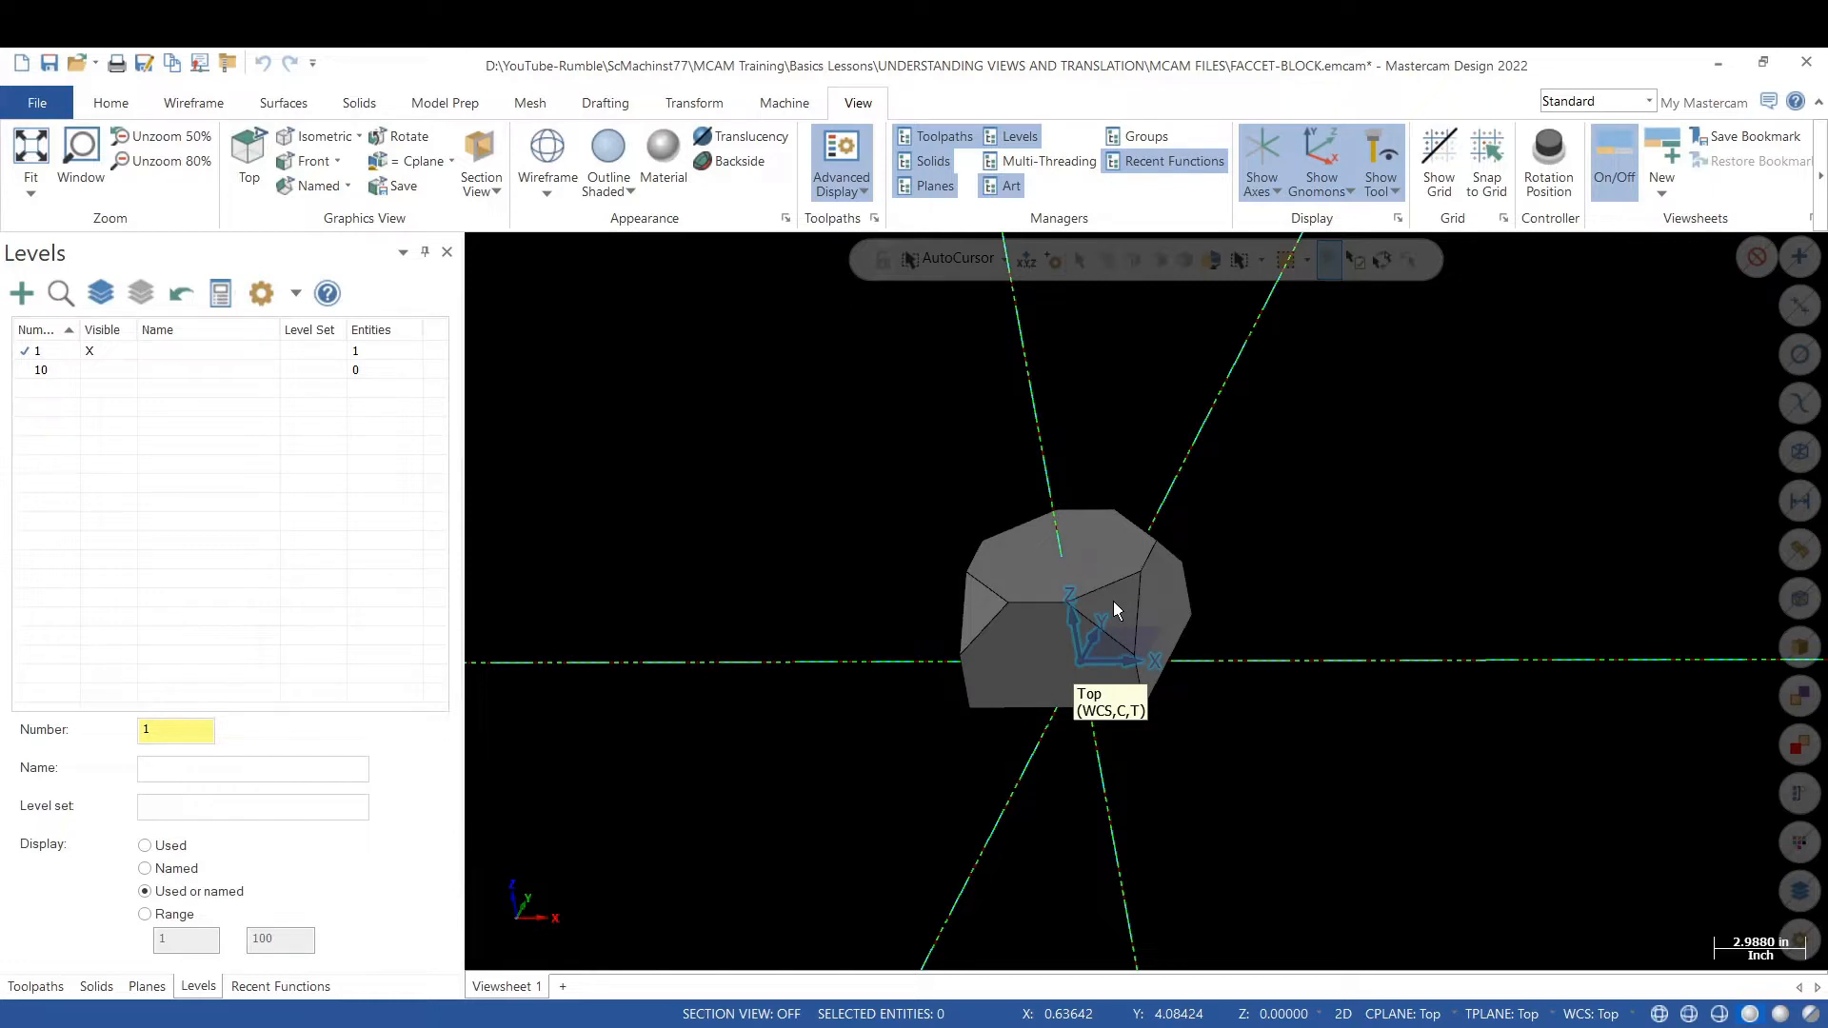
pyautogui.scroll(5, 1141, 601)
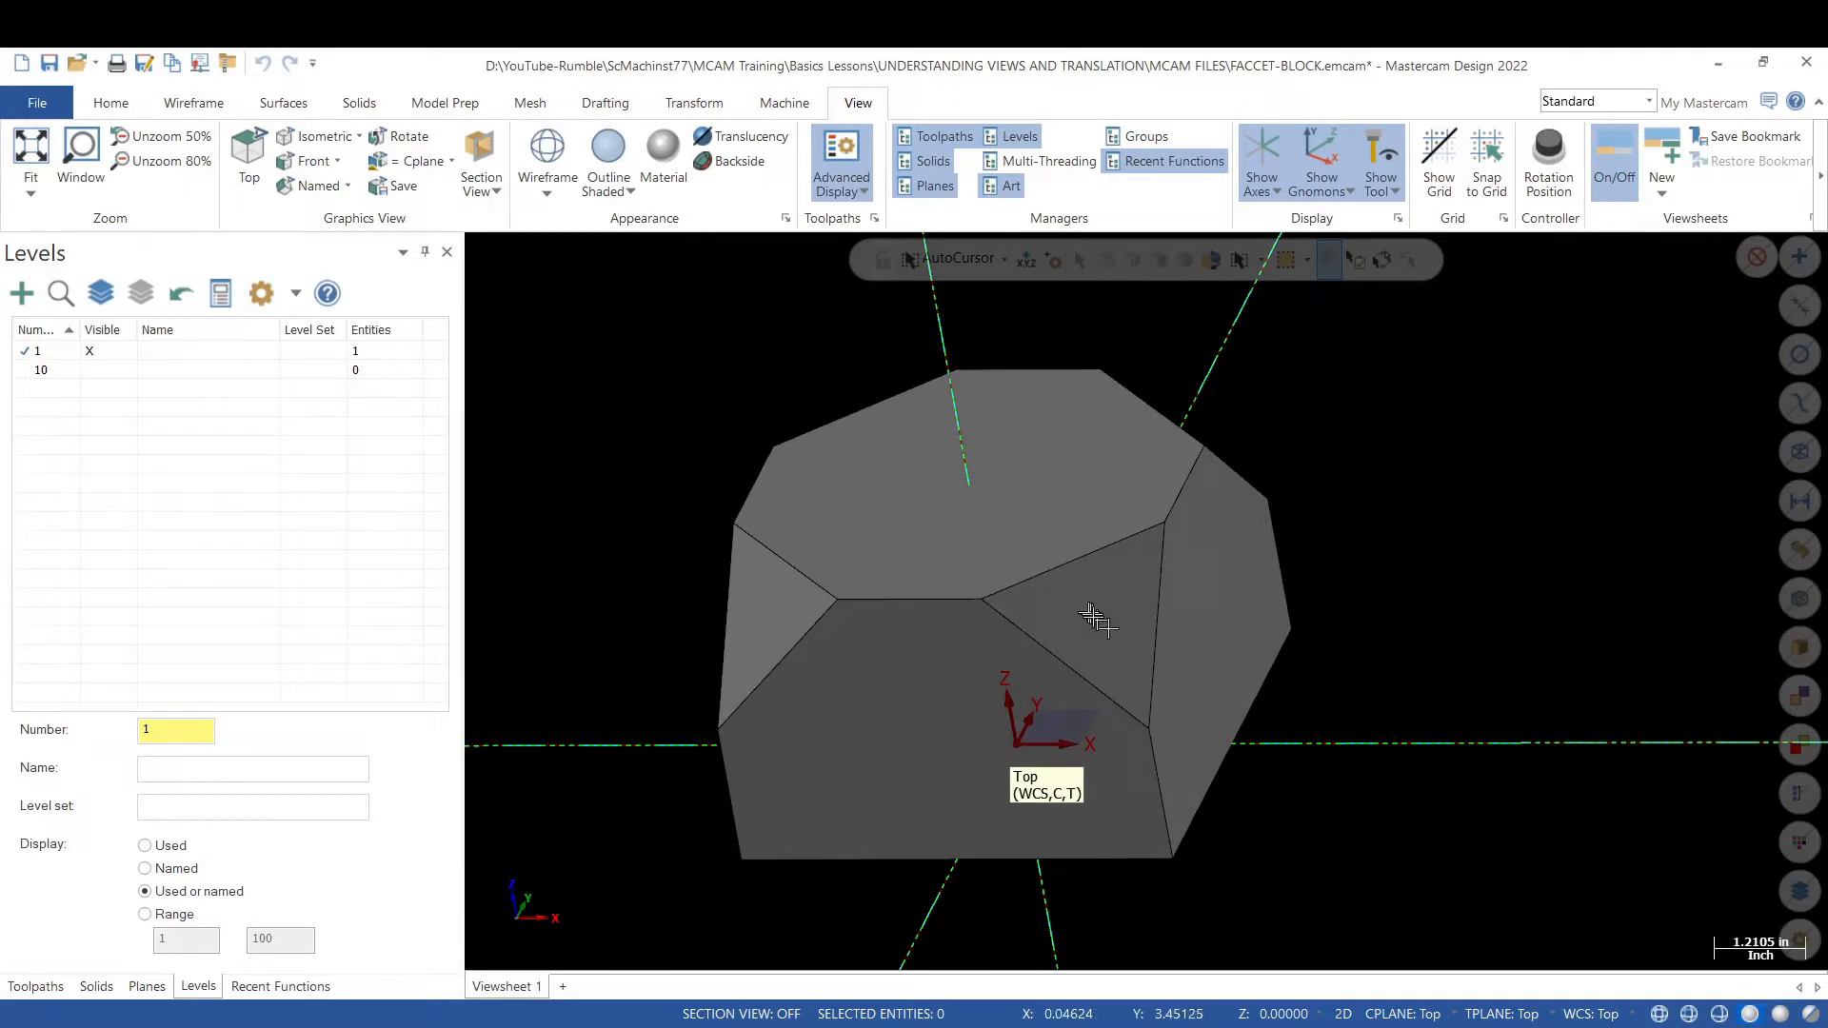
pyautogui.click(1107, 620)
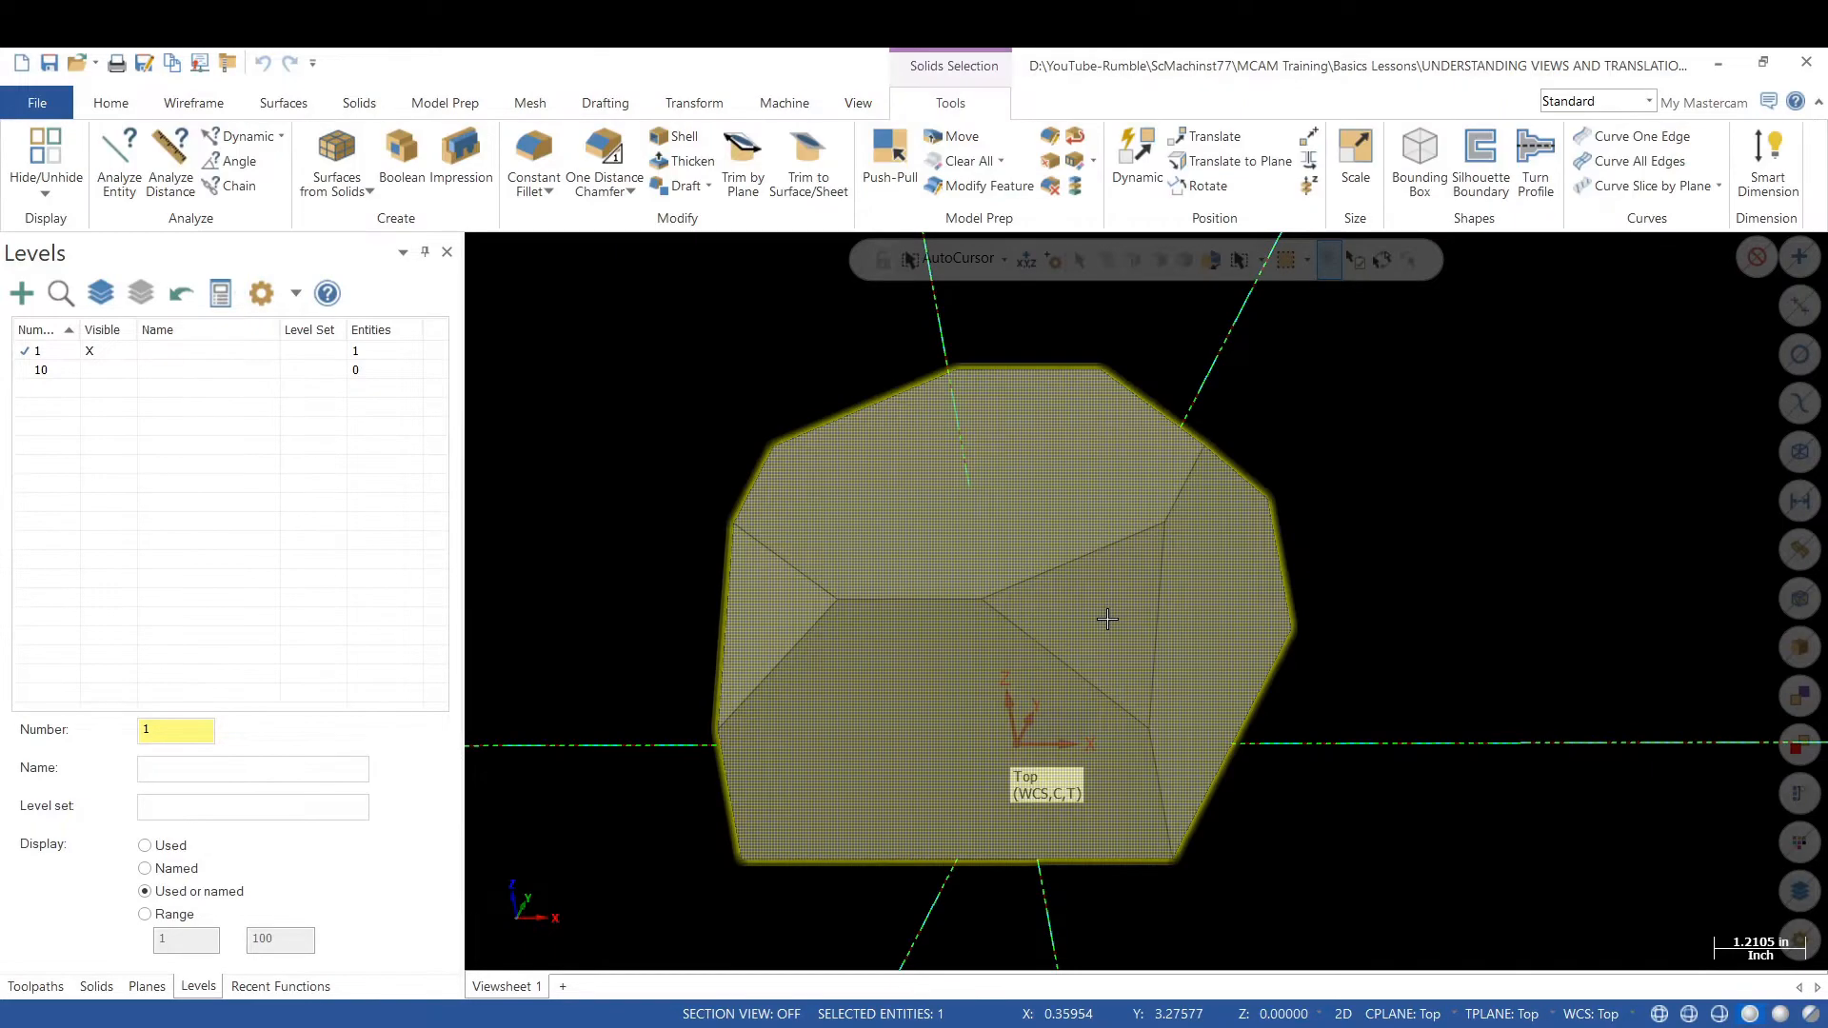
pyautogui.click(1107, 620)
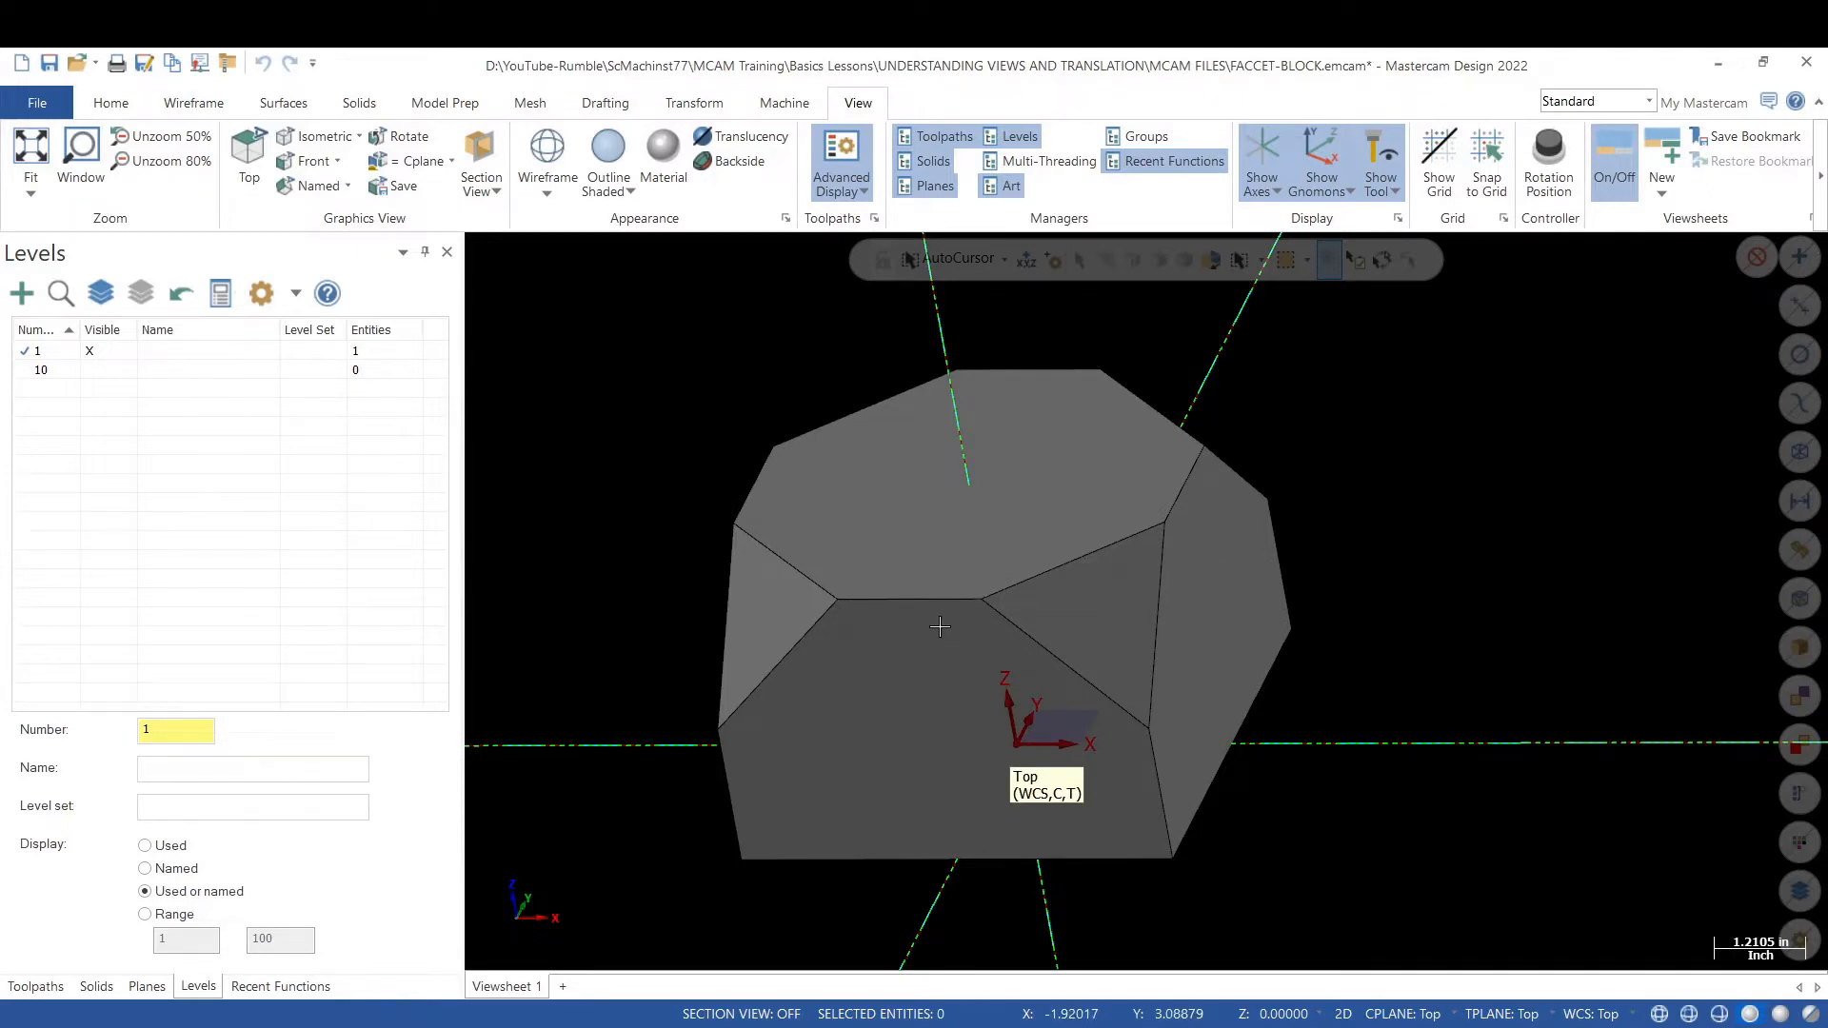
pyautogui.scroll(-1, 939, 626)
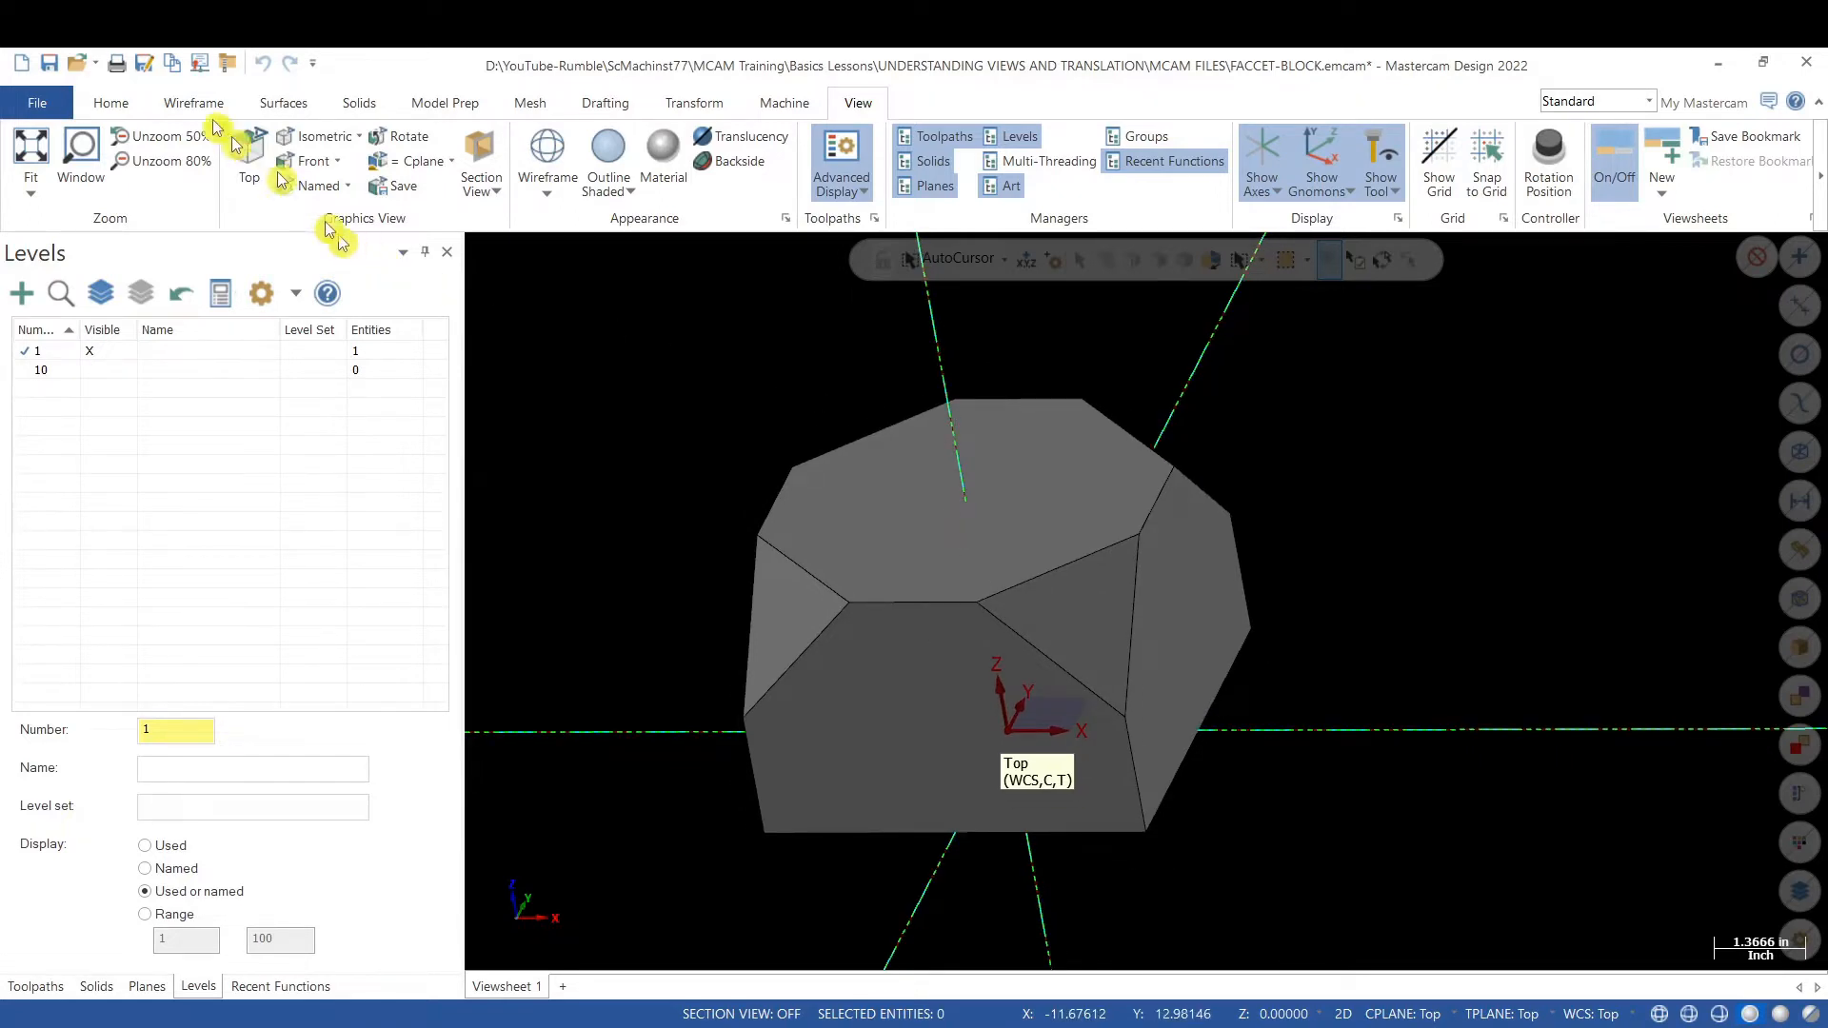
# - Set the construction plane to Top
pyautogui.click(112, 105)
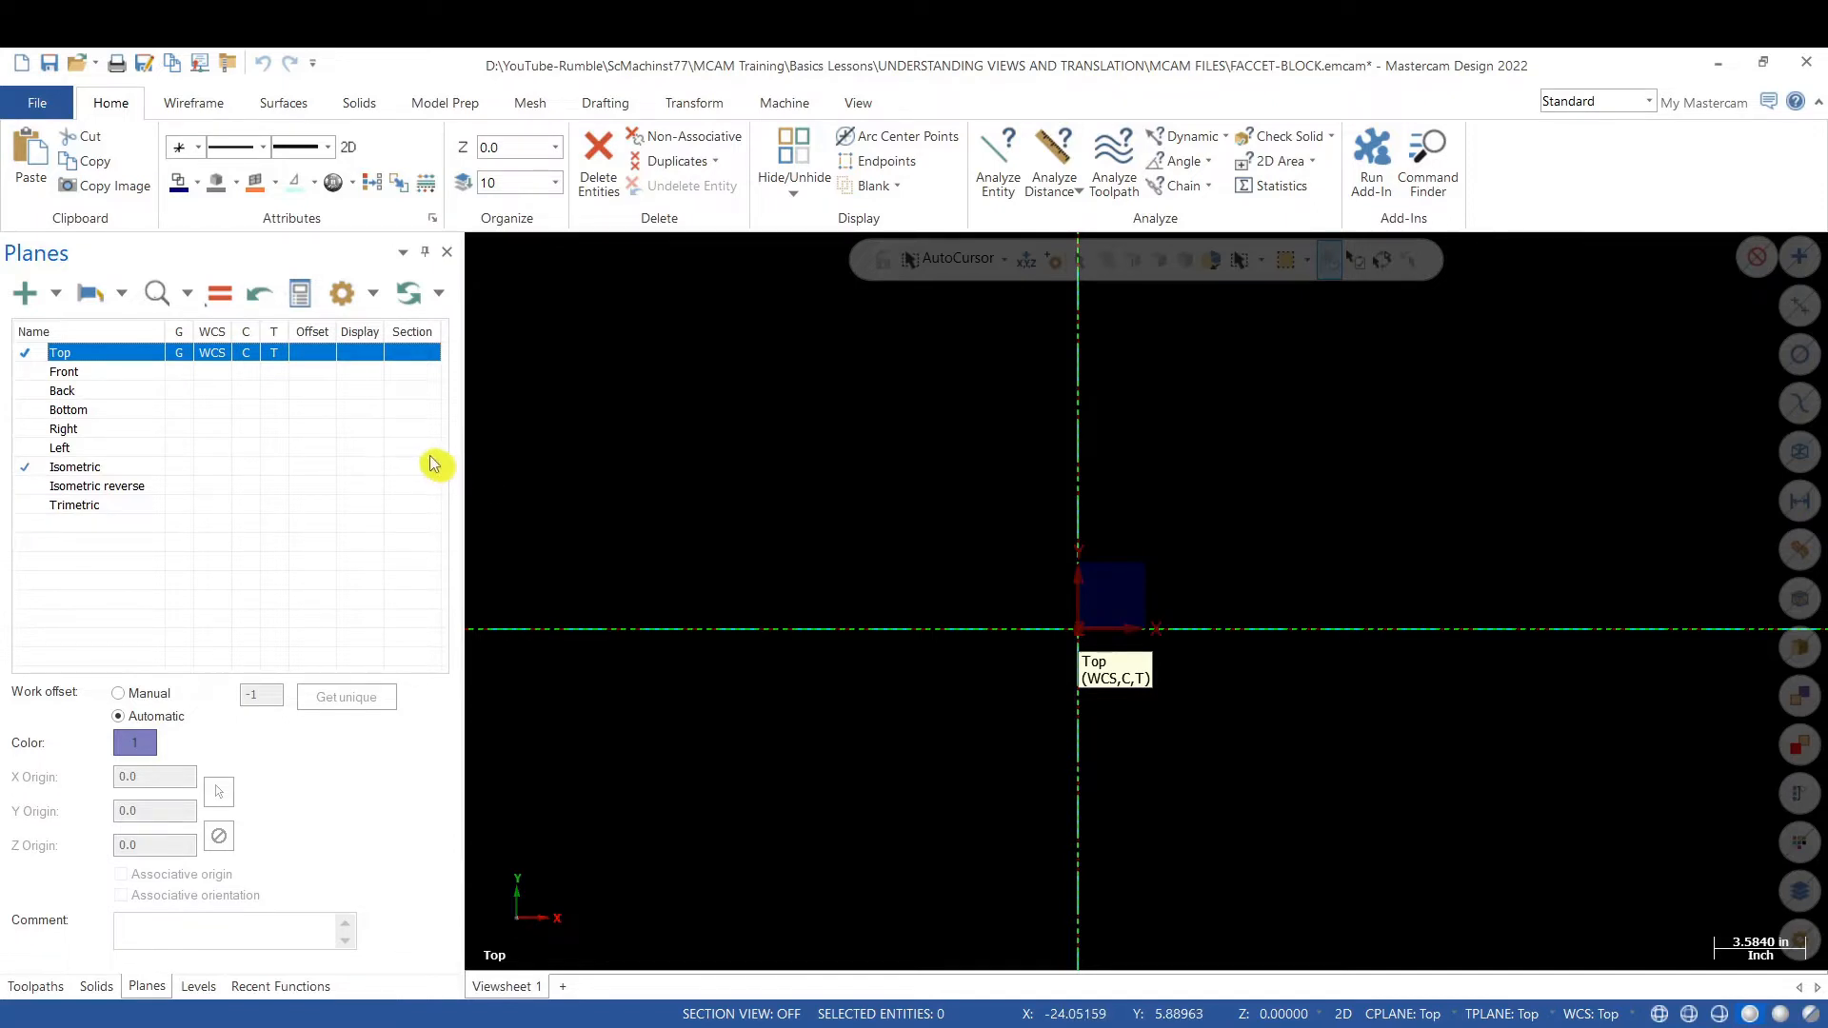
pyautogui.click(245, 356)
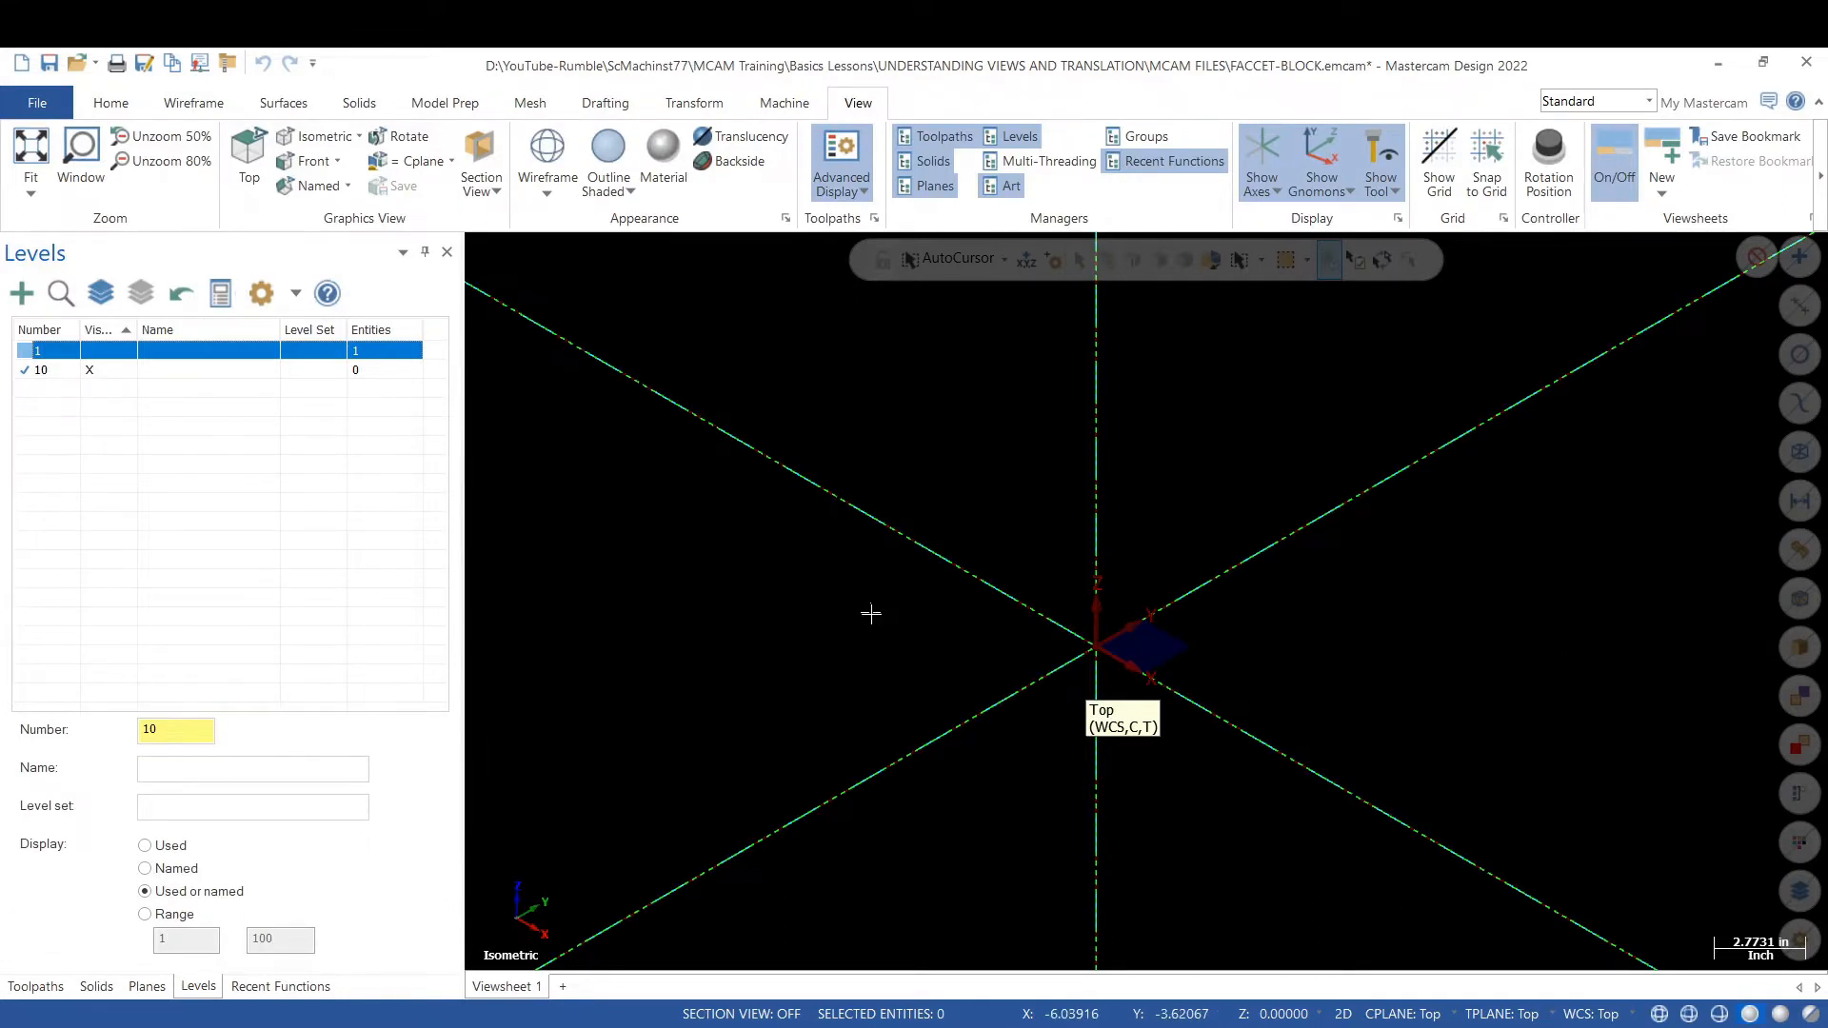
# - Make level 1 visible to show the faceted block, and bring up the Planes manager
pyautogui.click(105, 352)
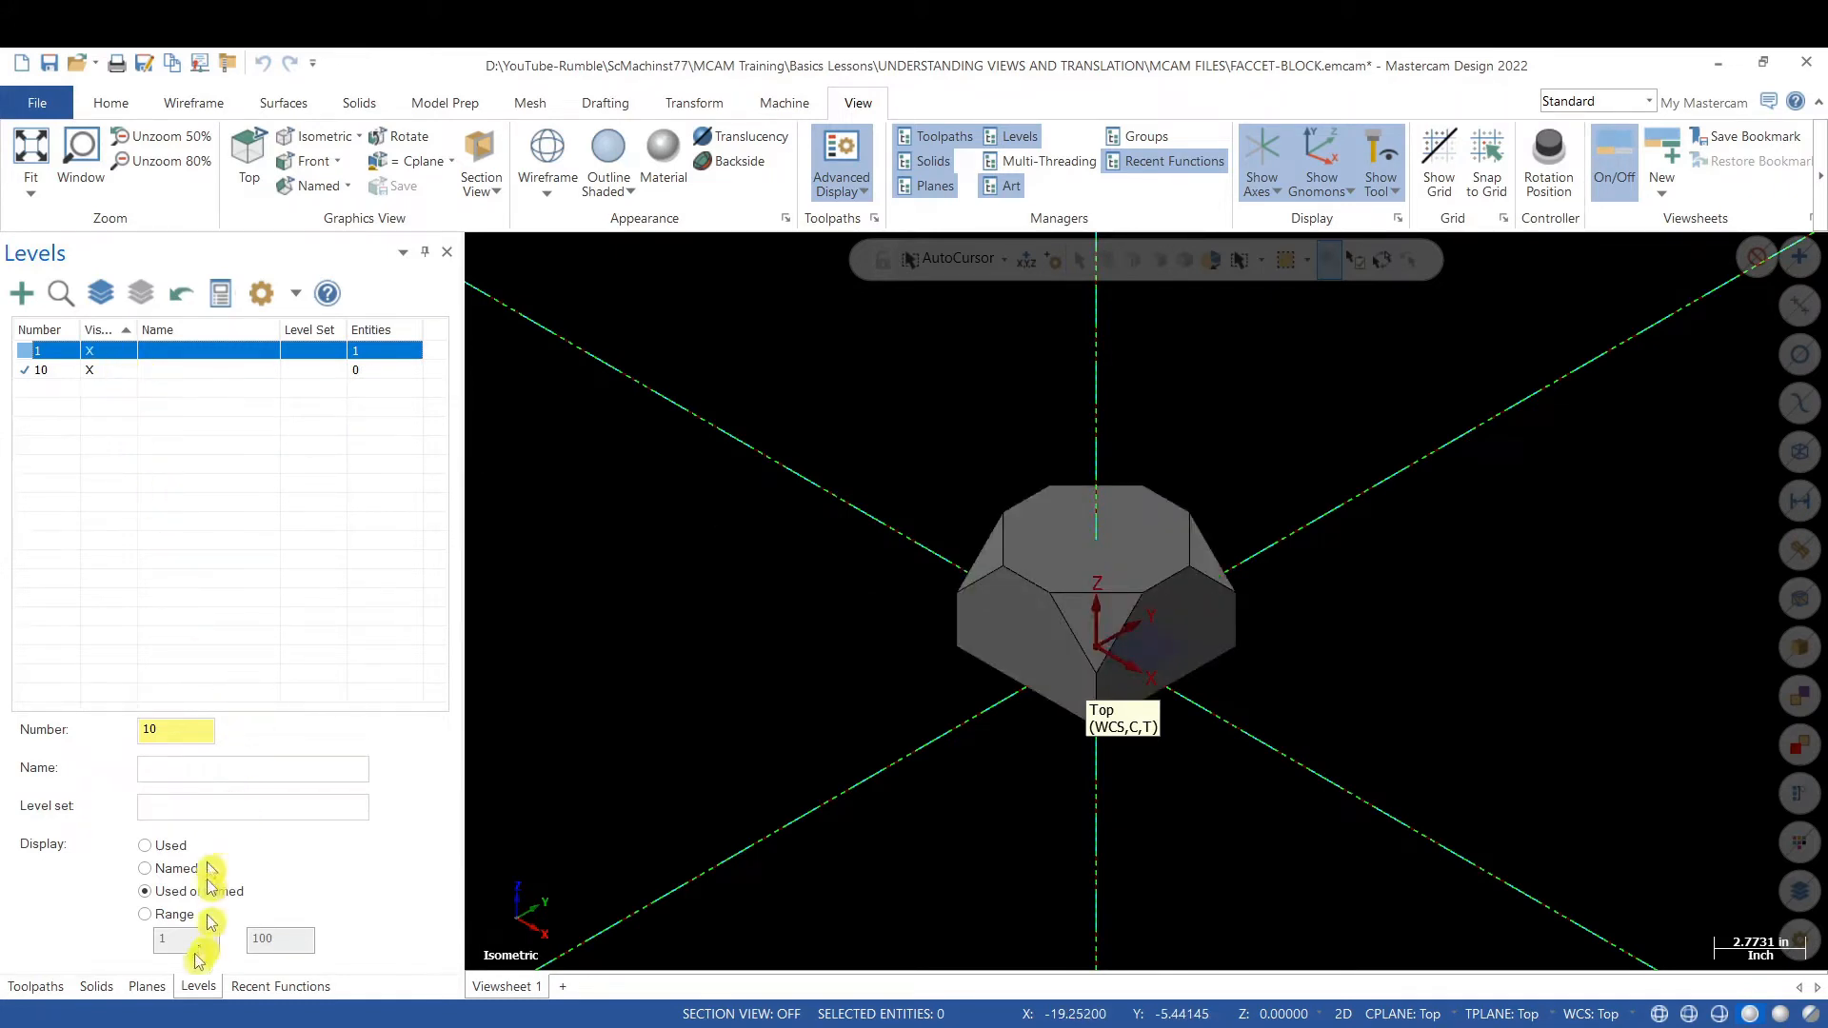
pyautogui.click(152, 992)
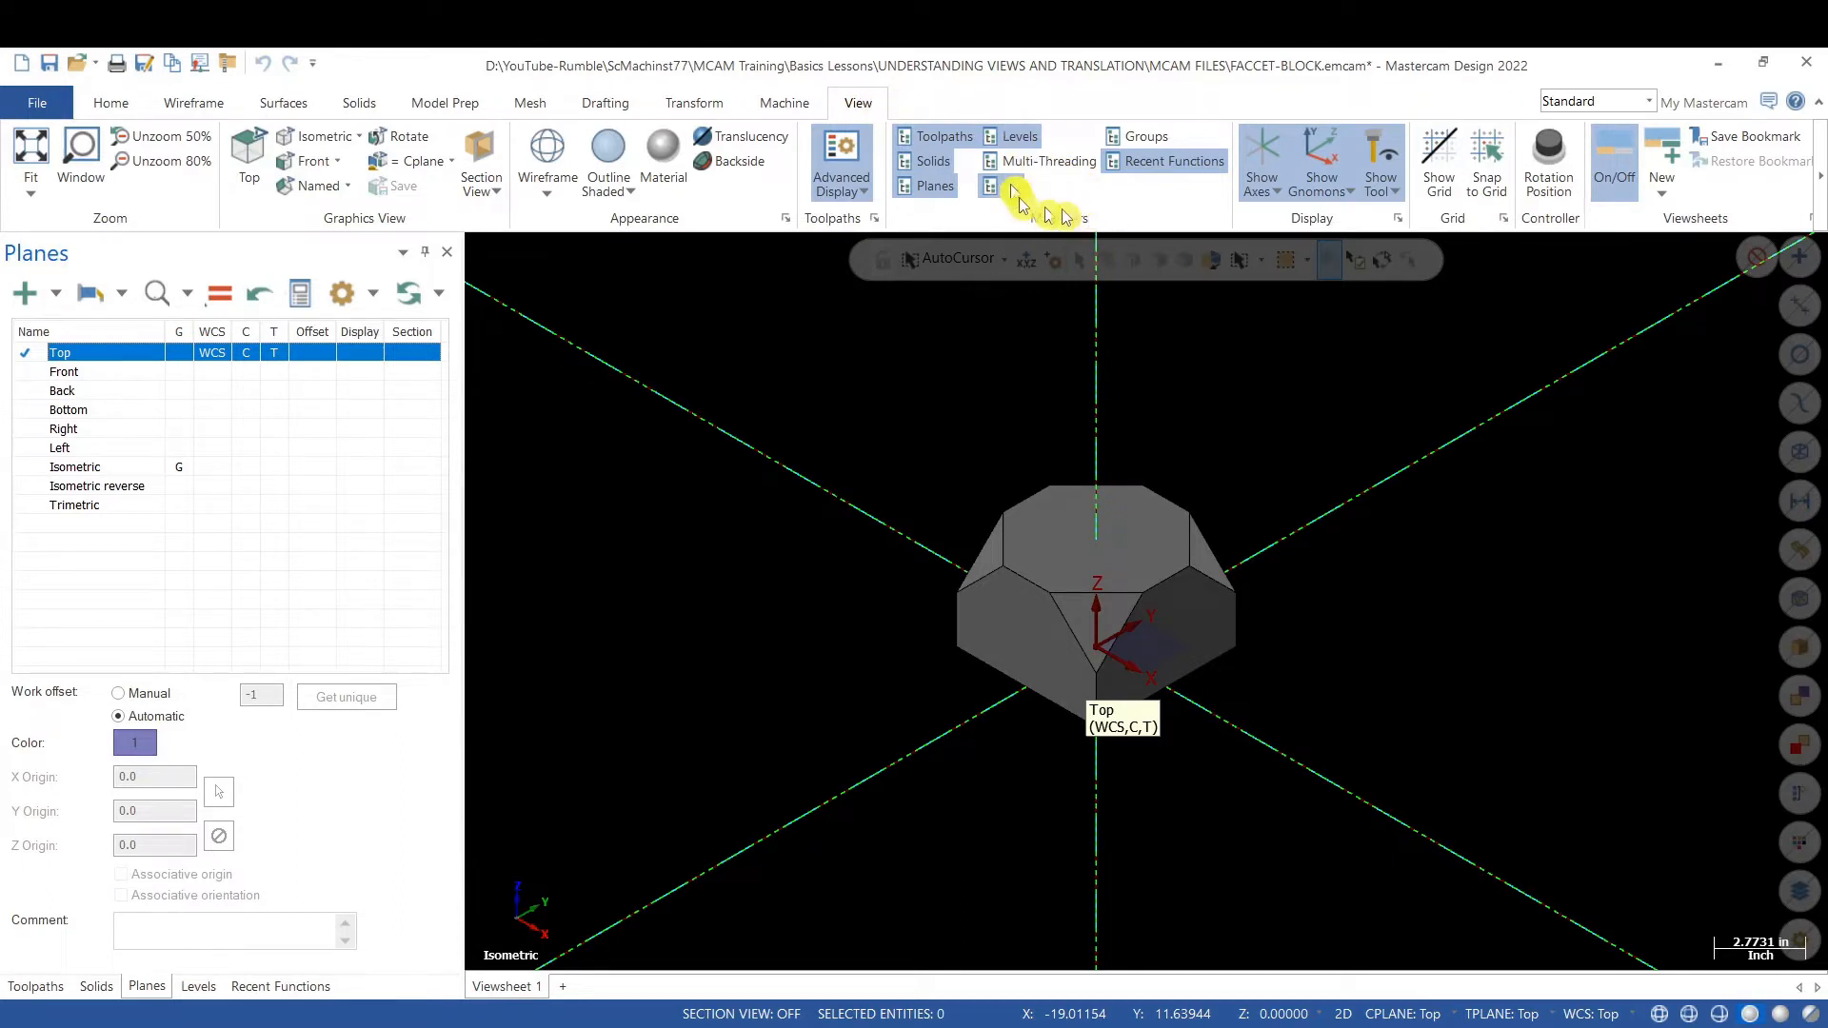
pyautogui.click(946, 194)
pyautogui.click(943, 192)
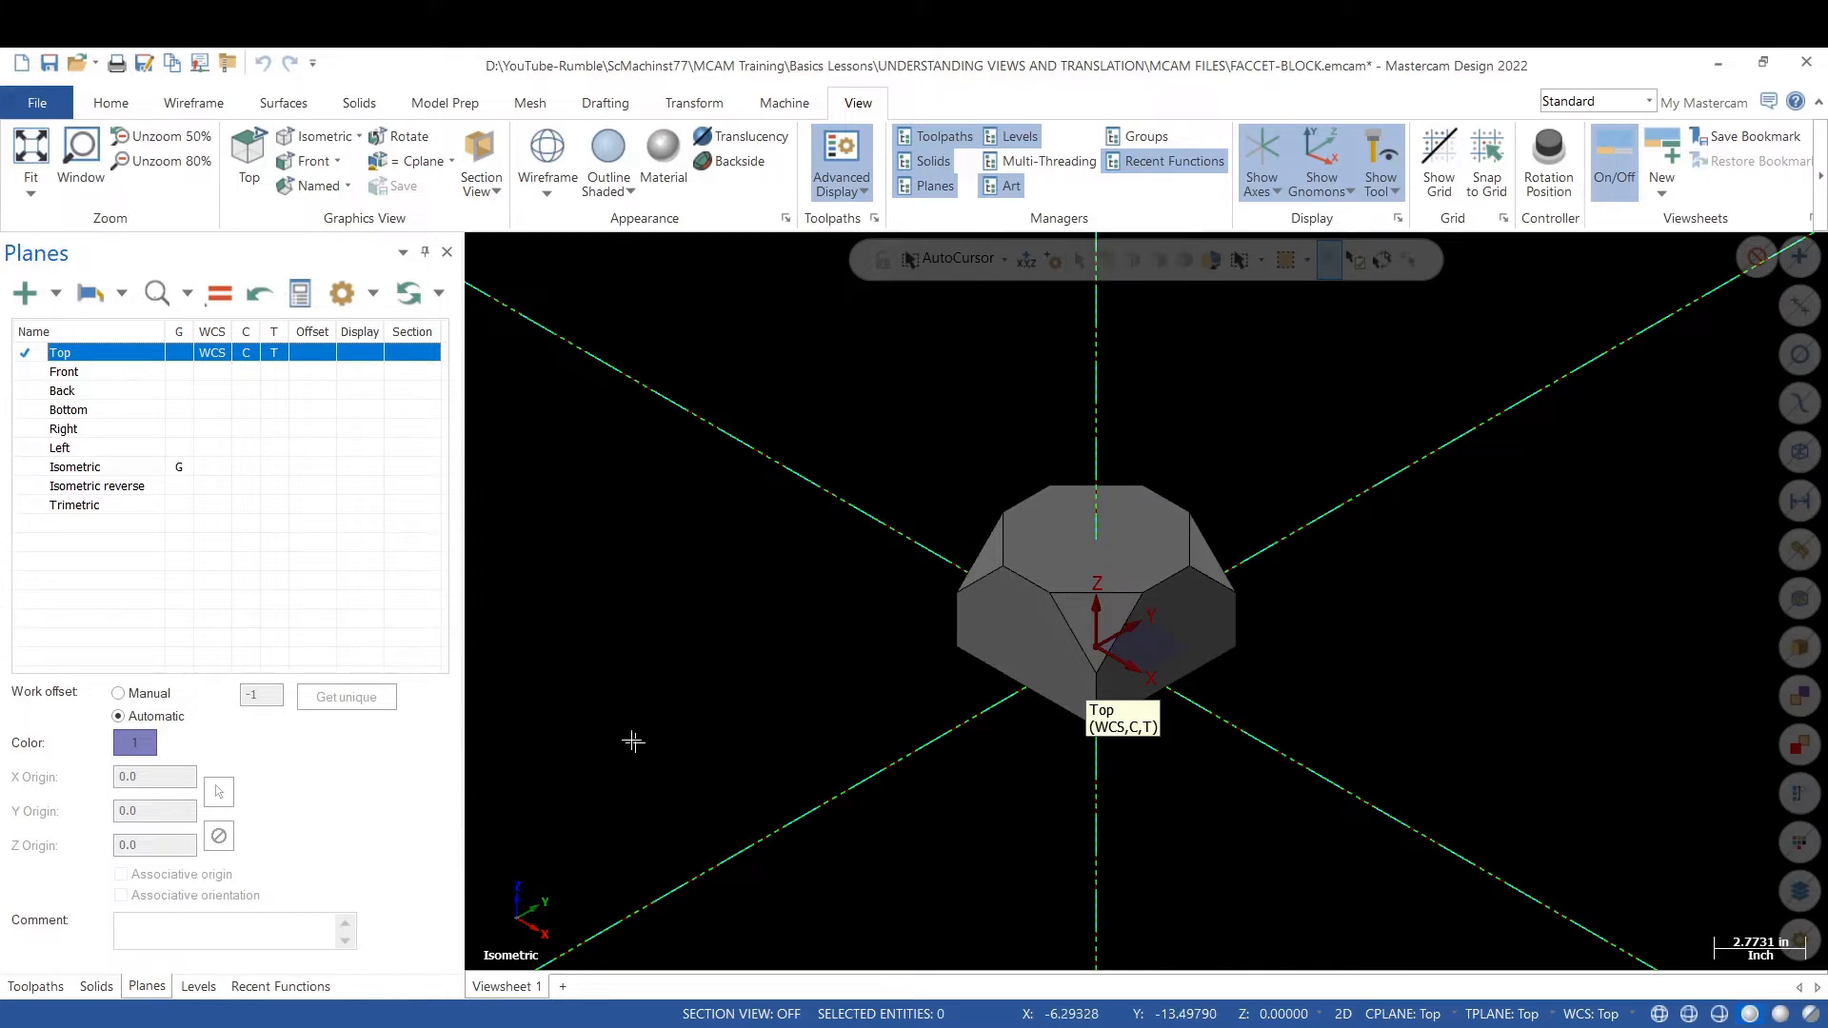
# - Start a new plane from a solid face, using the triangular corner facet on the block's left side
pyautogui.click(49, 300)
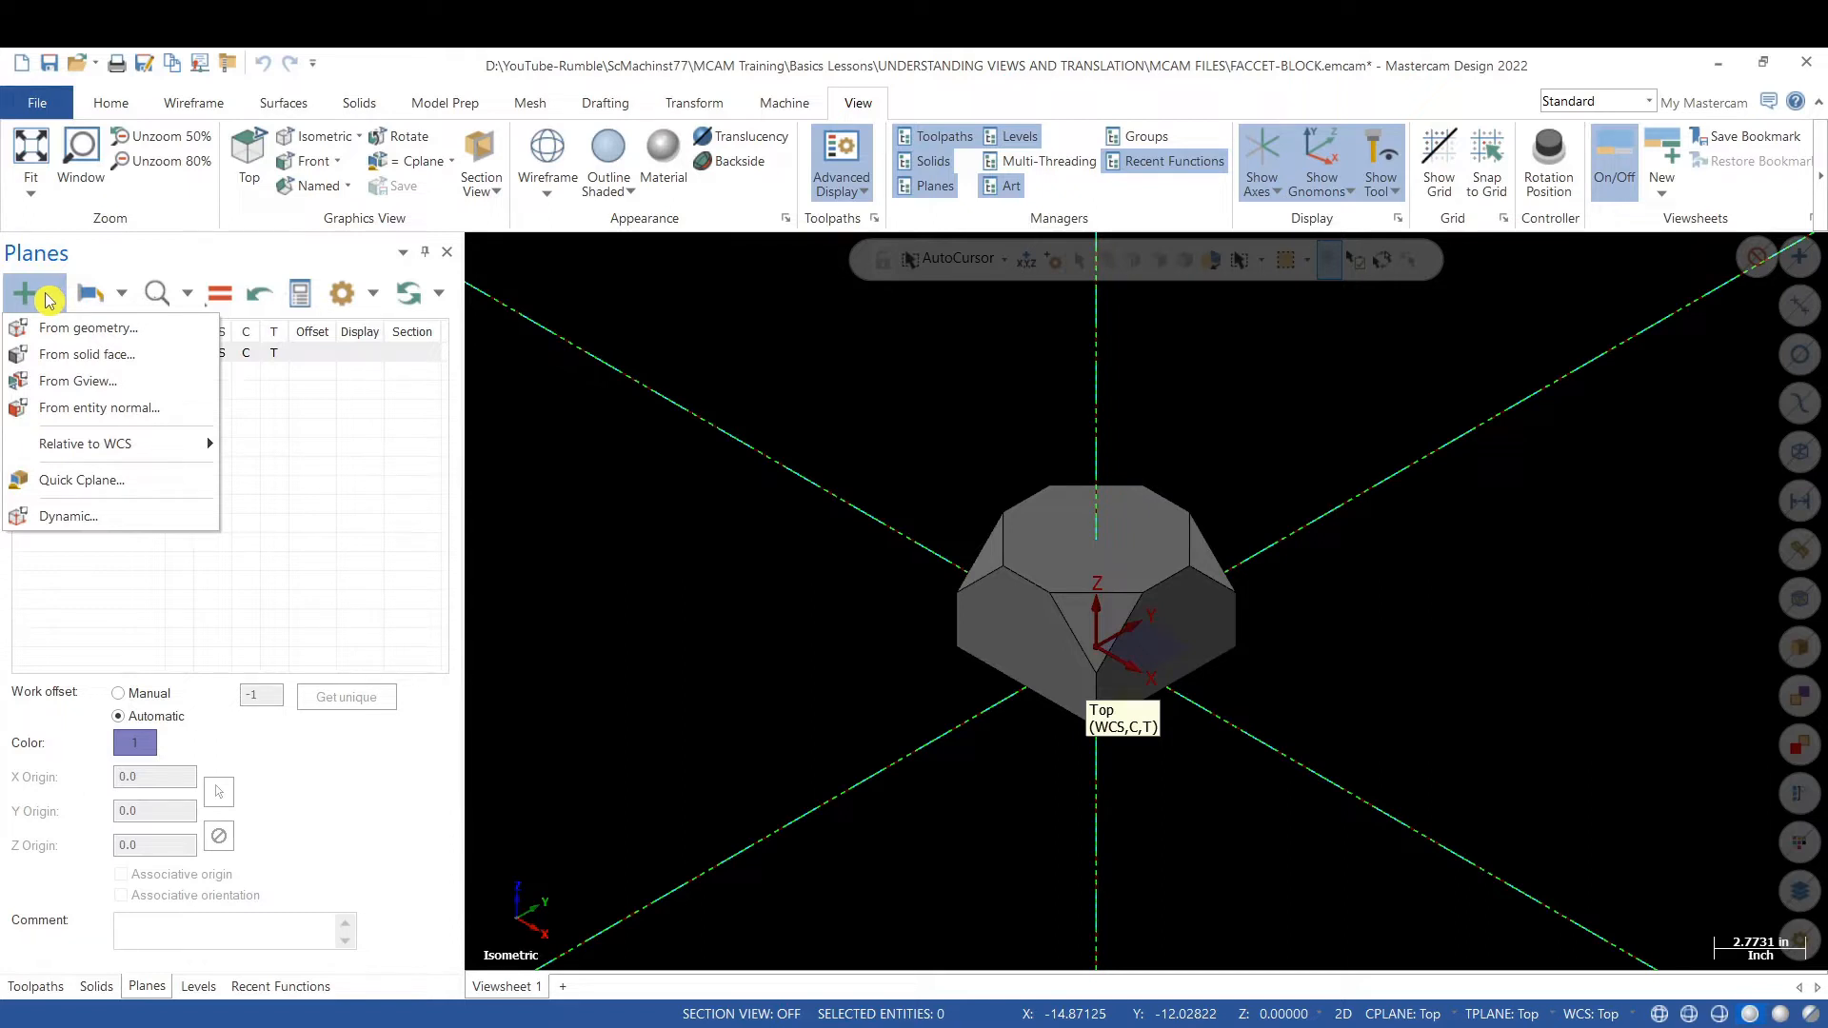
pyautogui.click(71, 358)
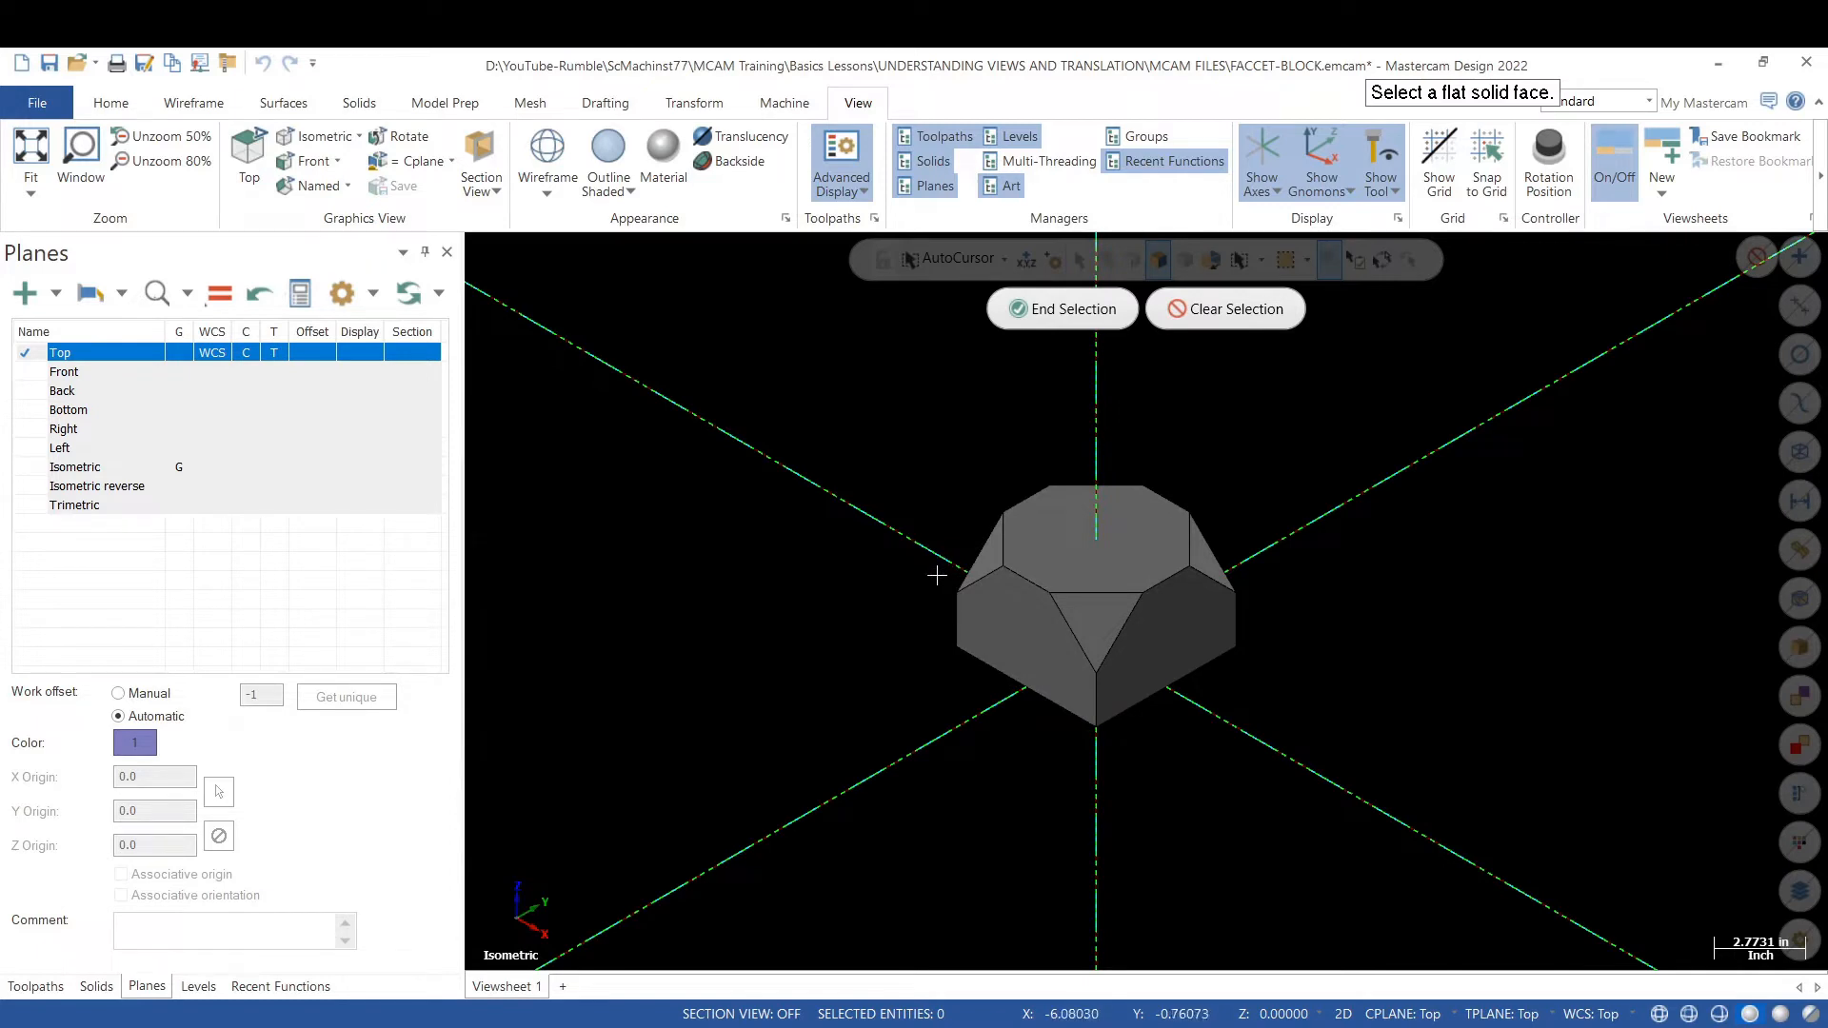
pyautogui.scroll(3, 943, 573)
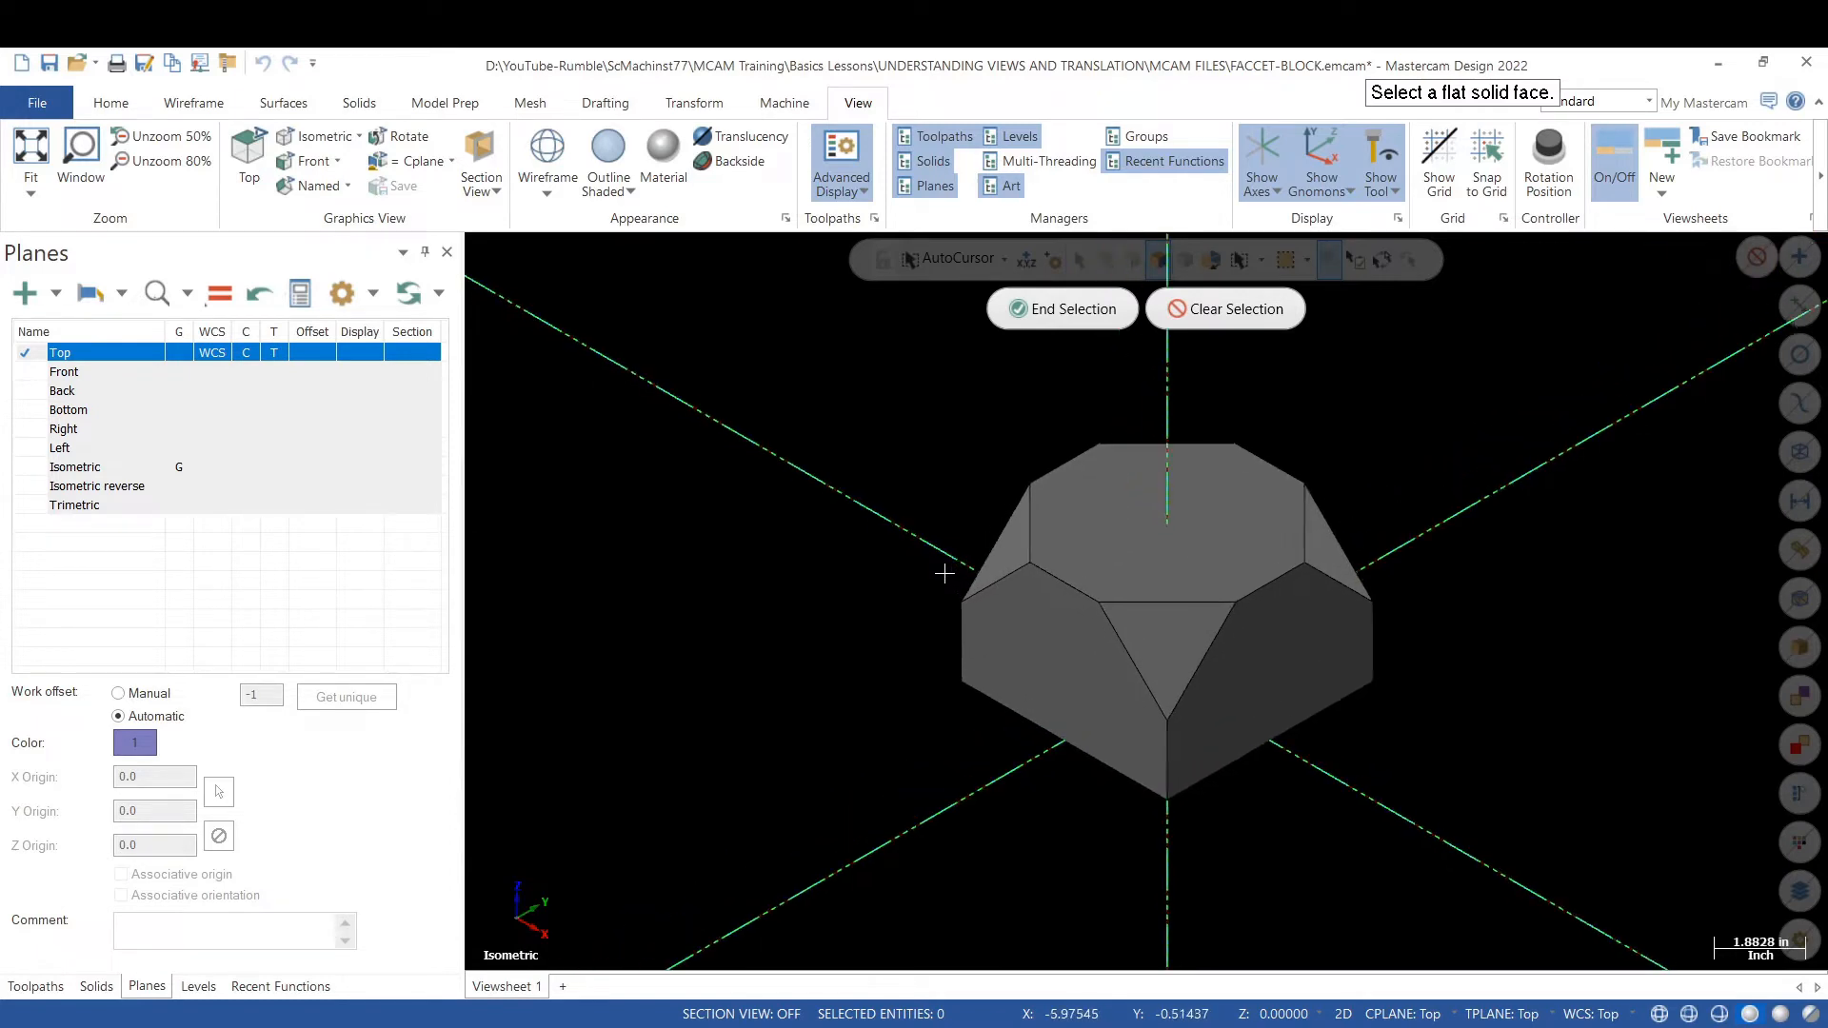
pyautogui.click(1008, 557)
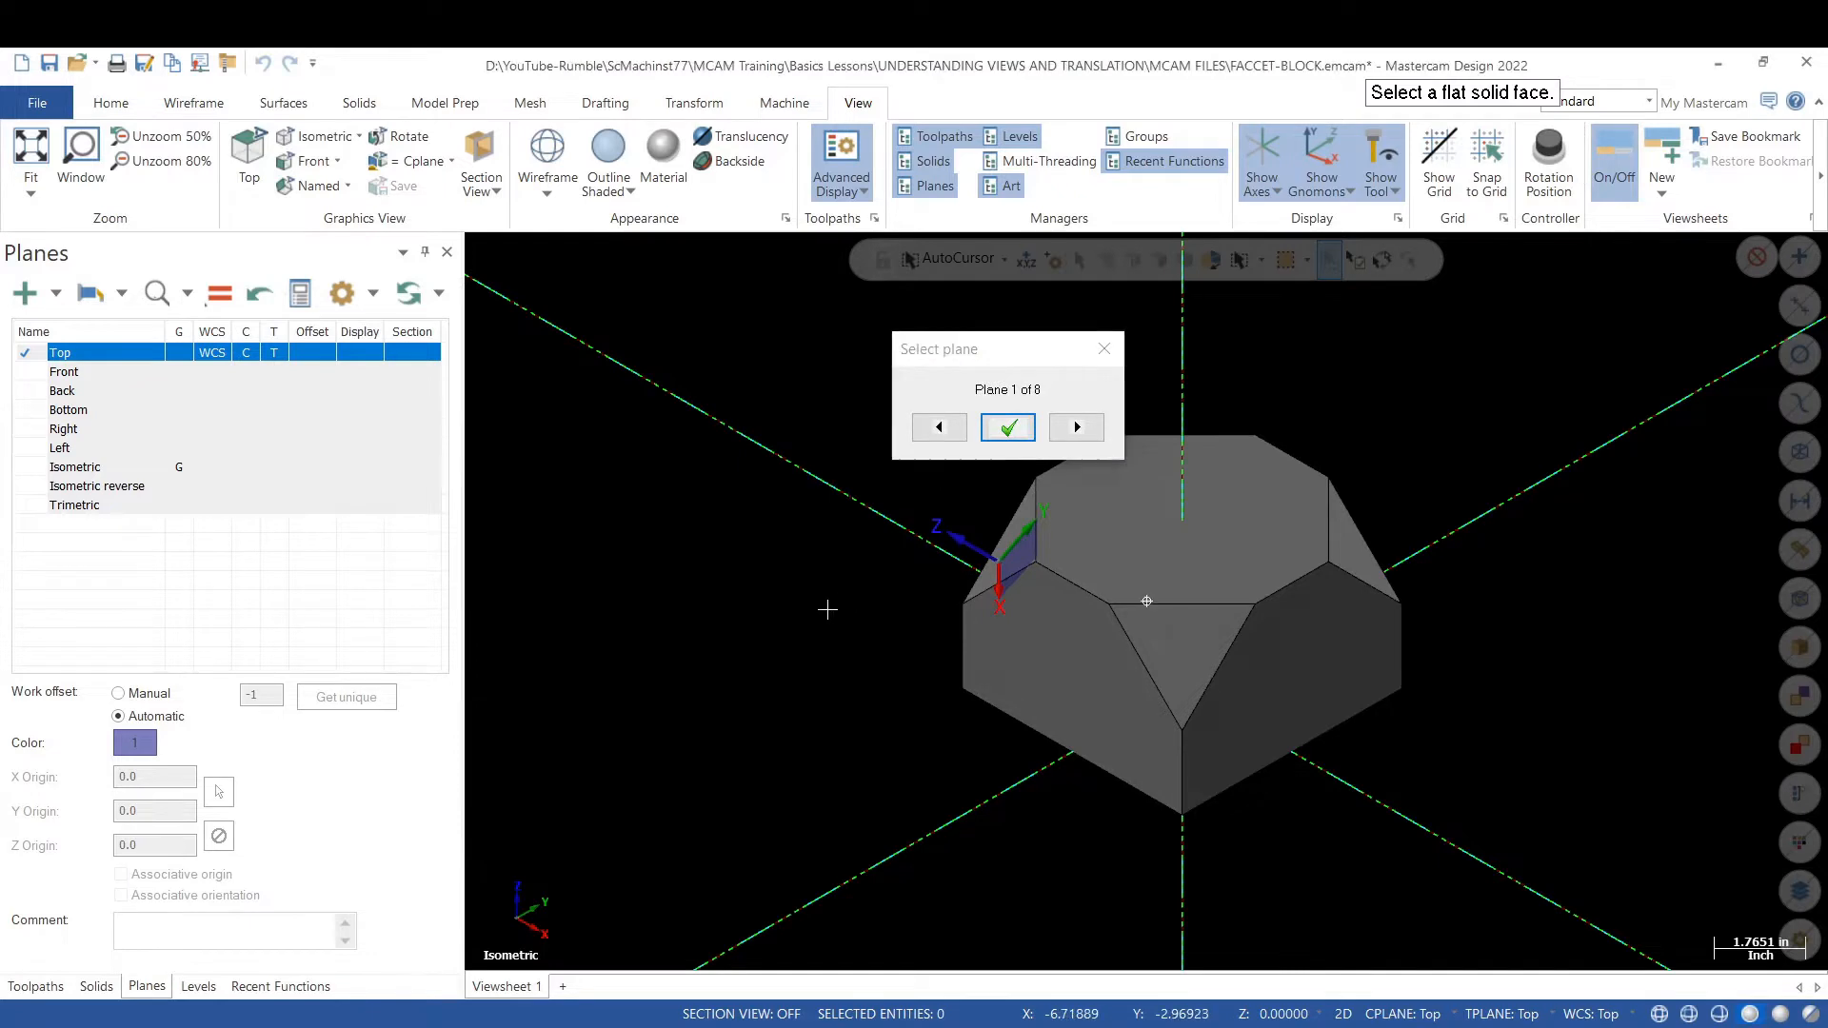
# - Examine the X, Y and Z axis directions of the first candidate plane on the corner facet
pyautogui.moveTo(825, 603); pyautogui.dragTo(991, 533, button='middle')
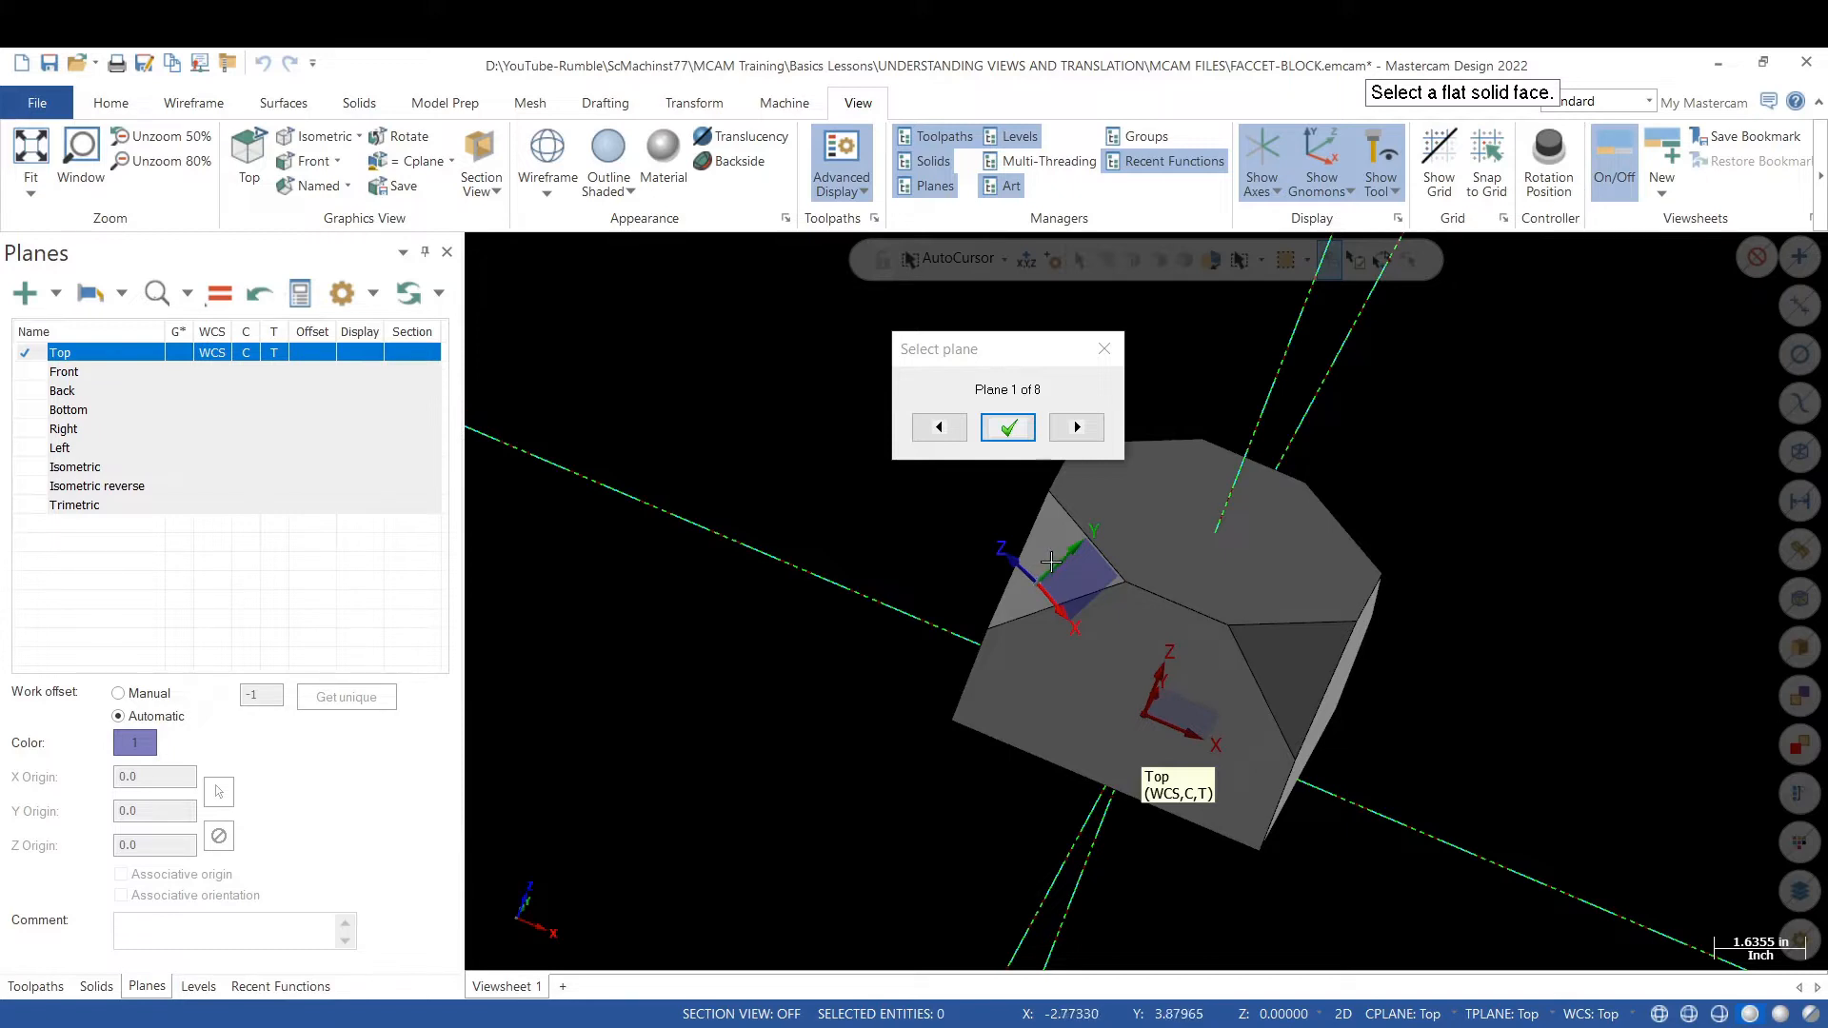
pyautogui.scroll(1, 1059, 593)
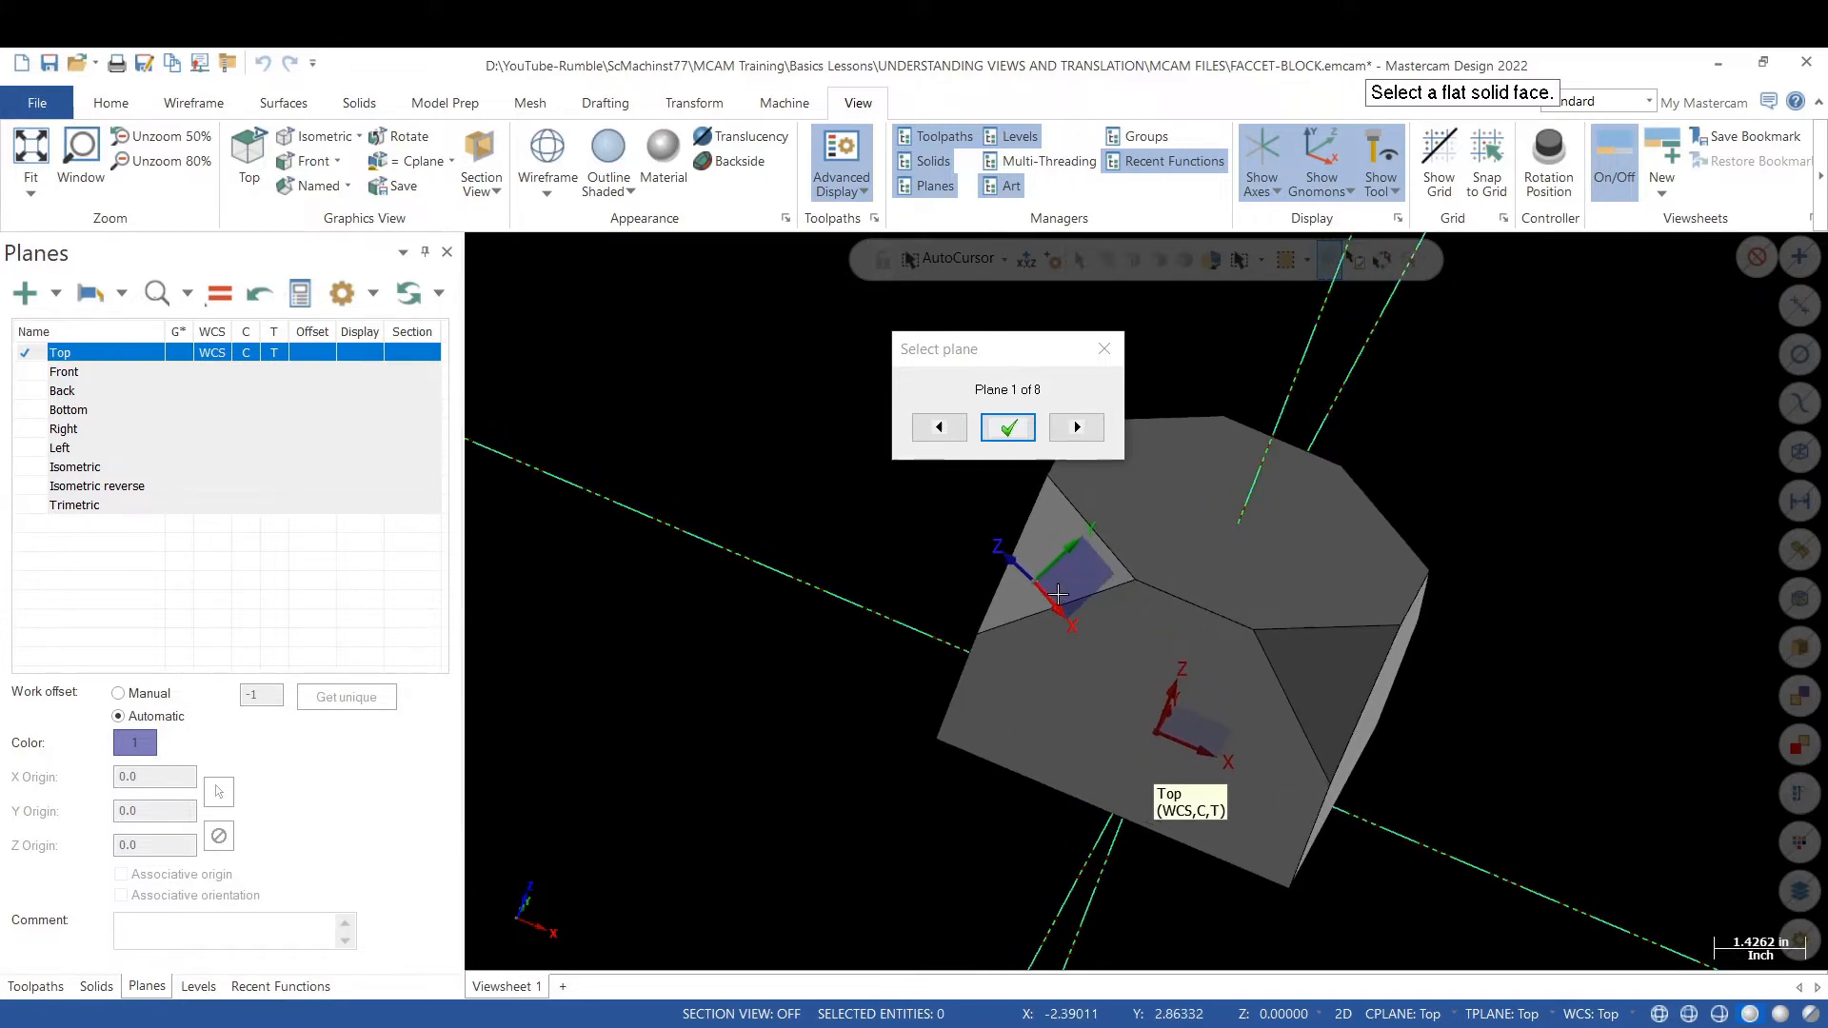
pyautogui.moveTo(1058, 594); pyautogui.dragTo(1094, 539, button='middle')
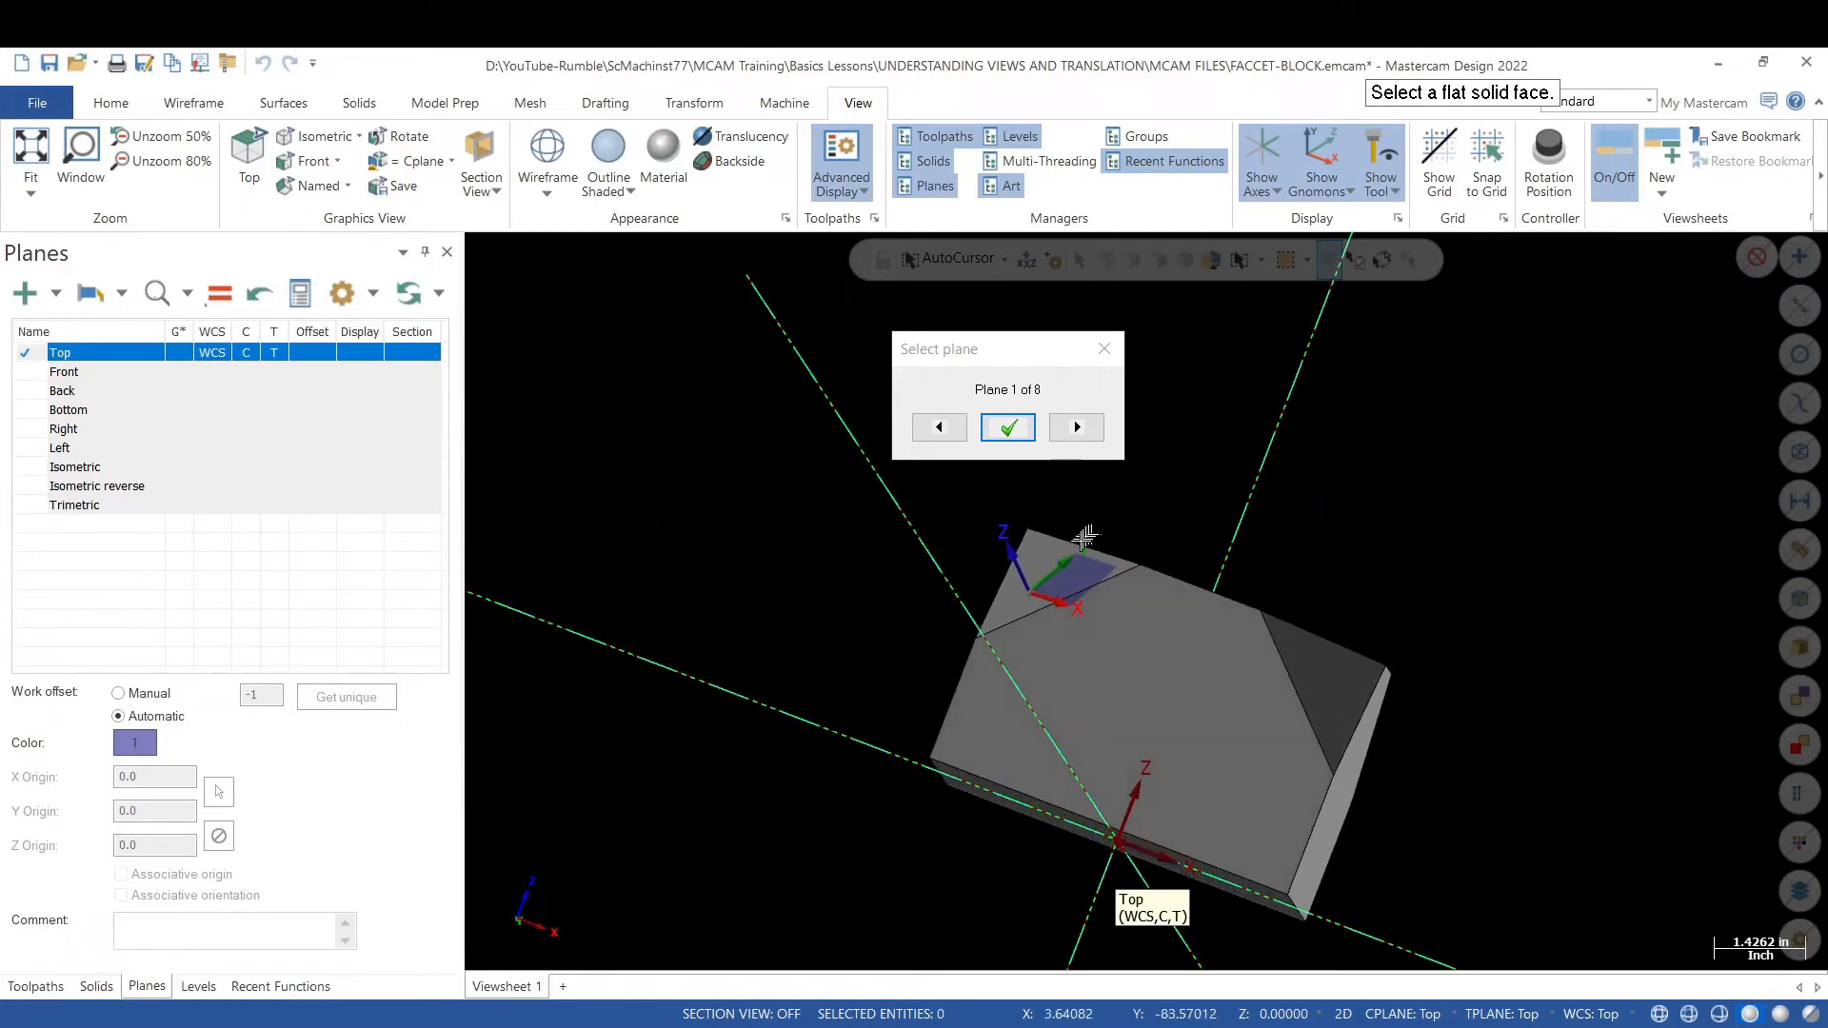
pyautogui.scroll(1, 1045, 588)
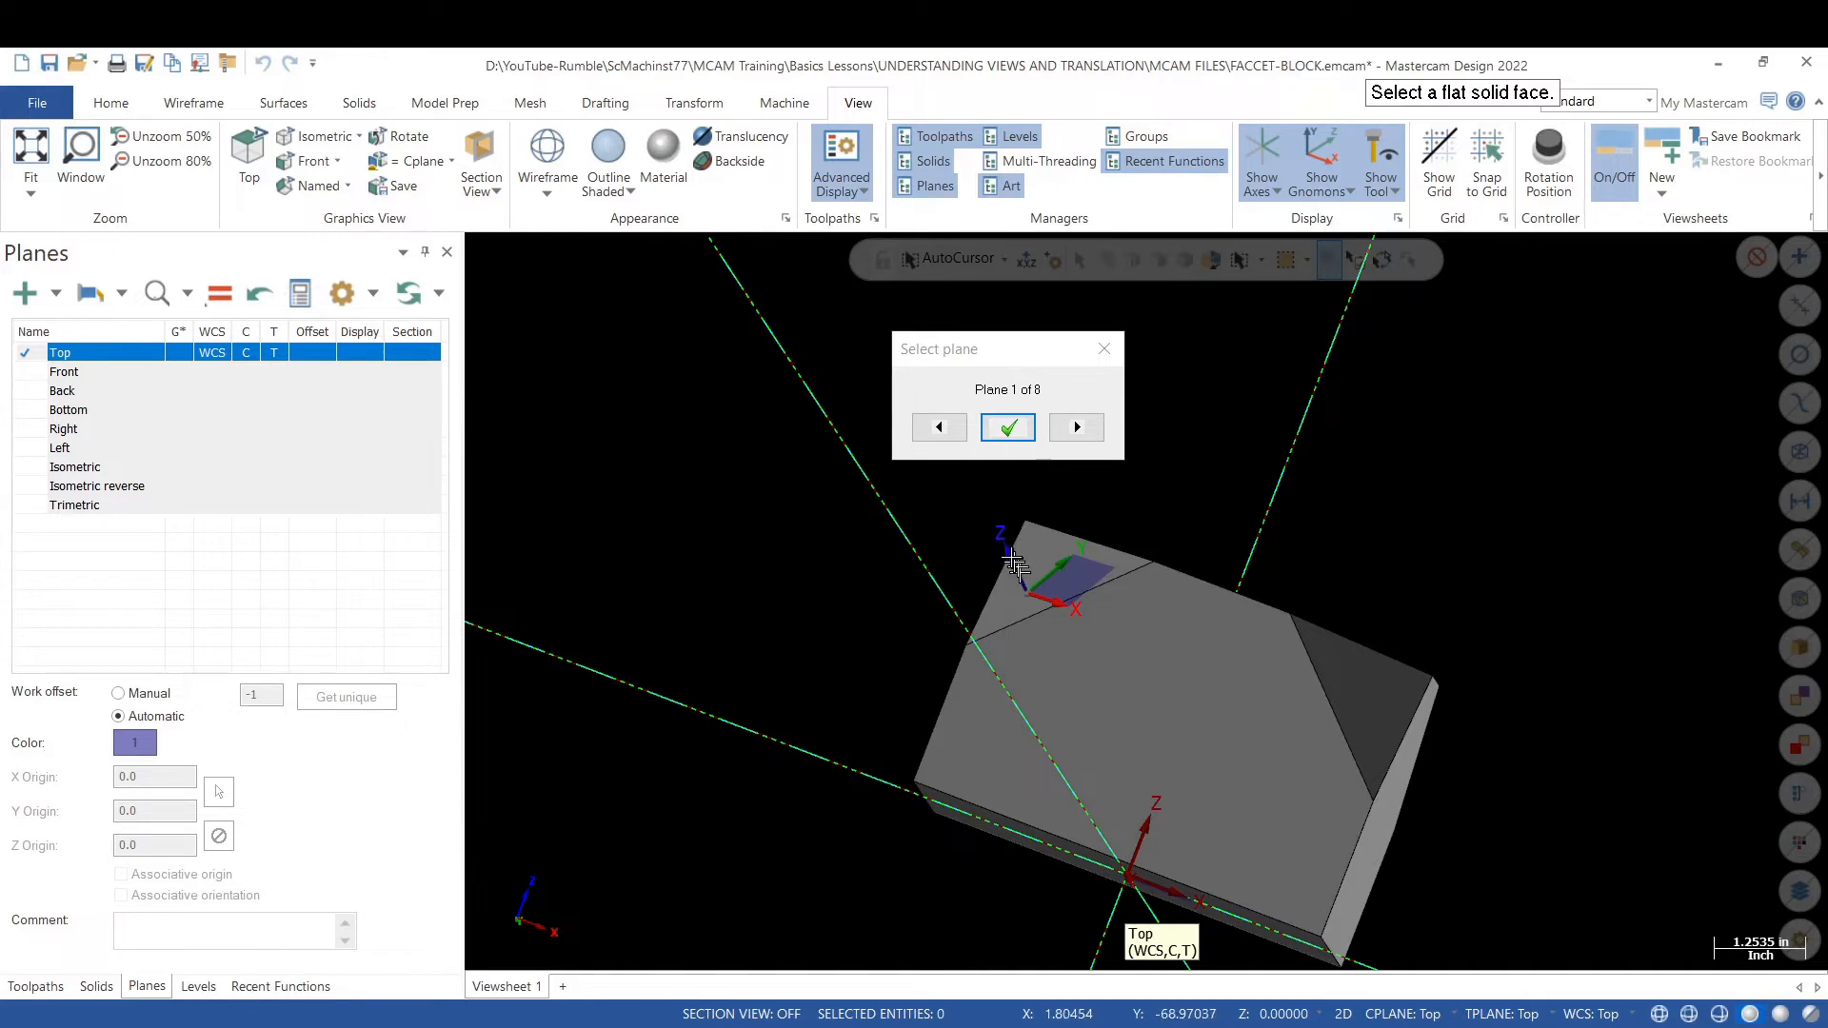
pyautogui.moveTo(1044, 564); pyautogui.dragTo(1129, 581, button='middle')
pyautogui.scroll(2, 1011, 560)
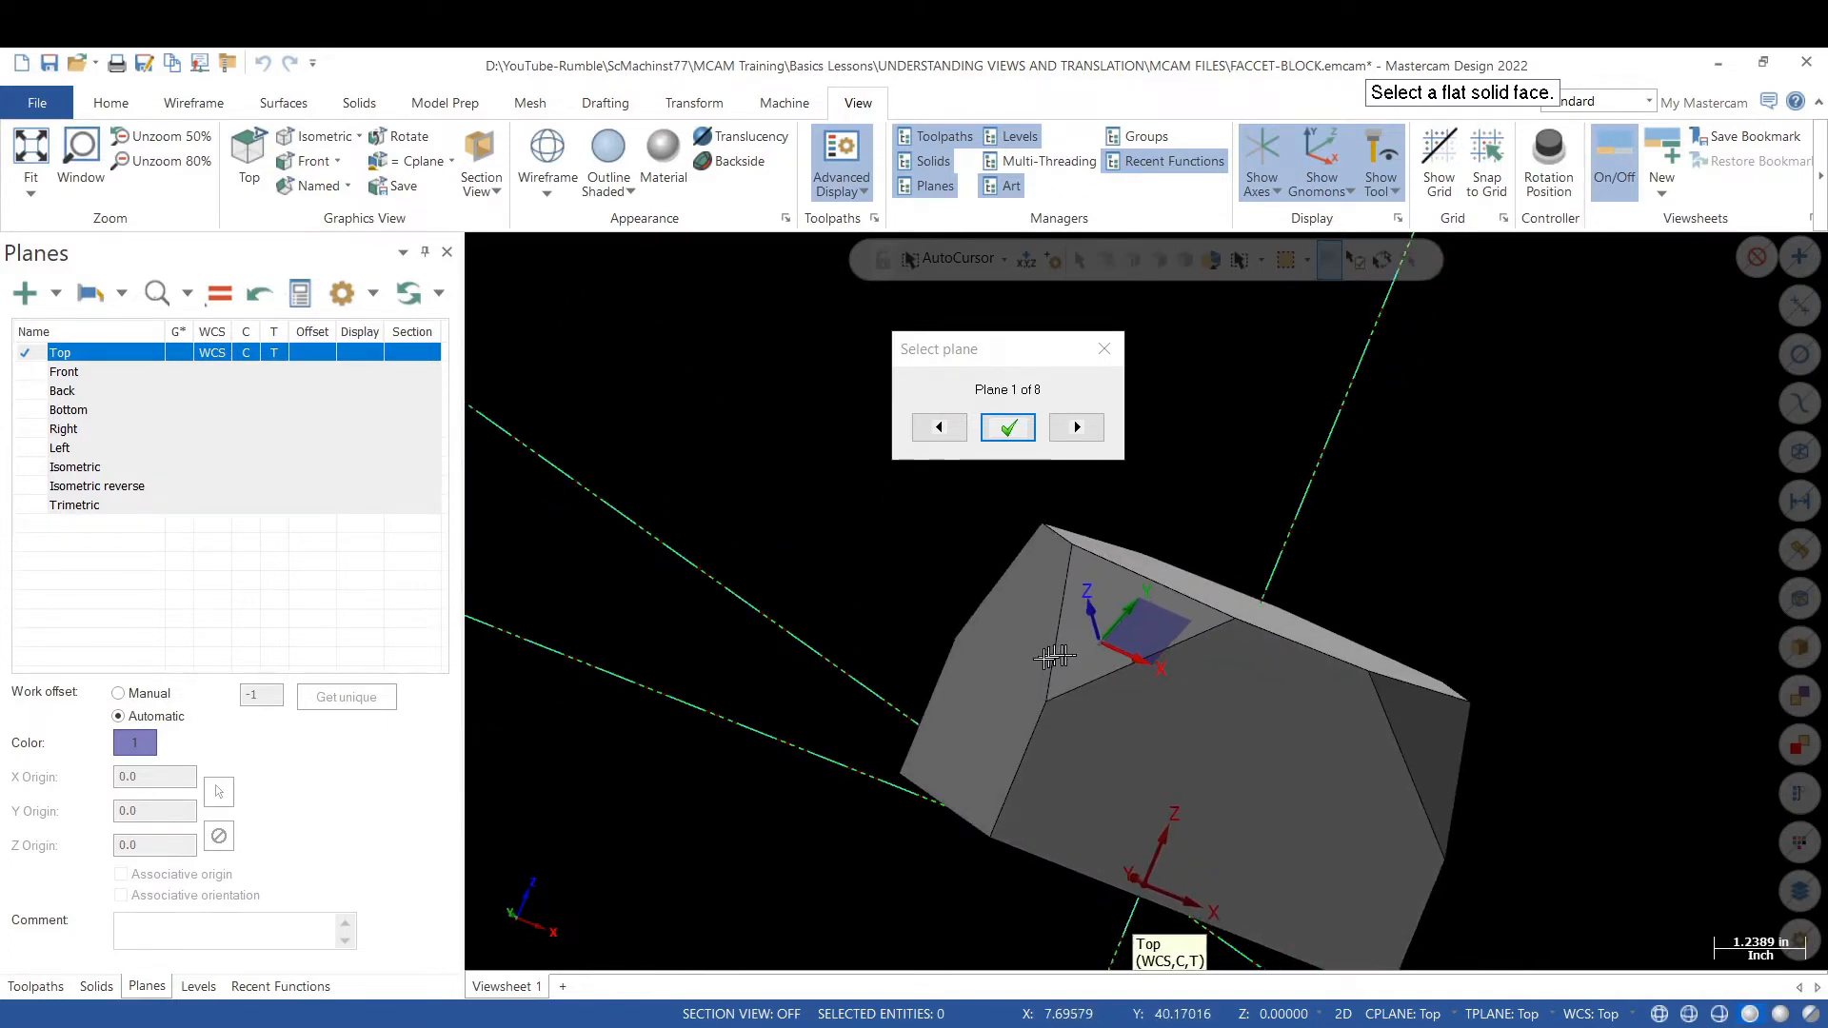
pyautogui.scroll(-1, 1095, 667)
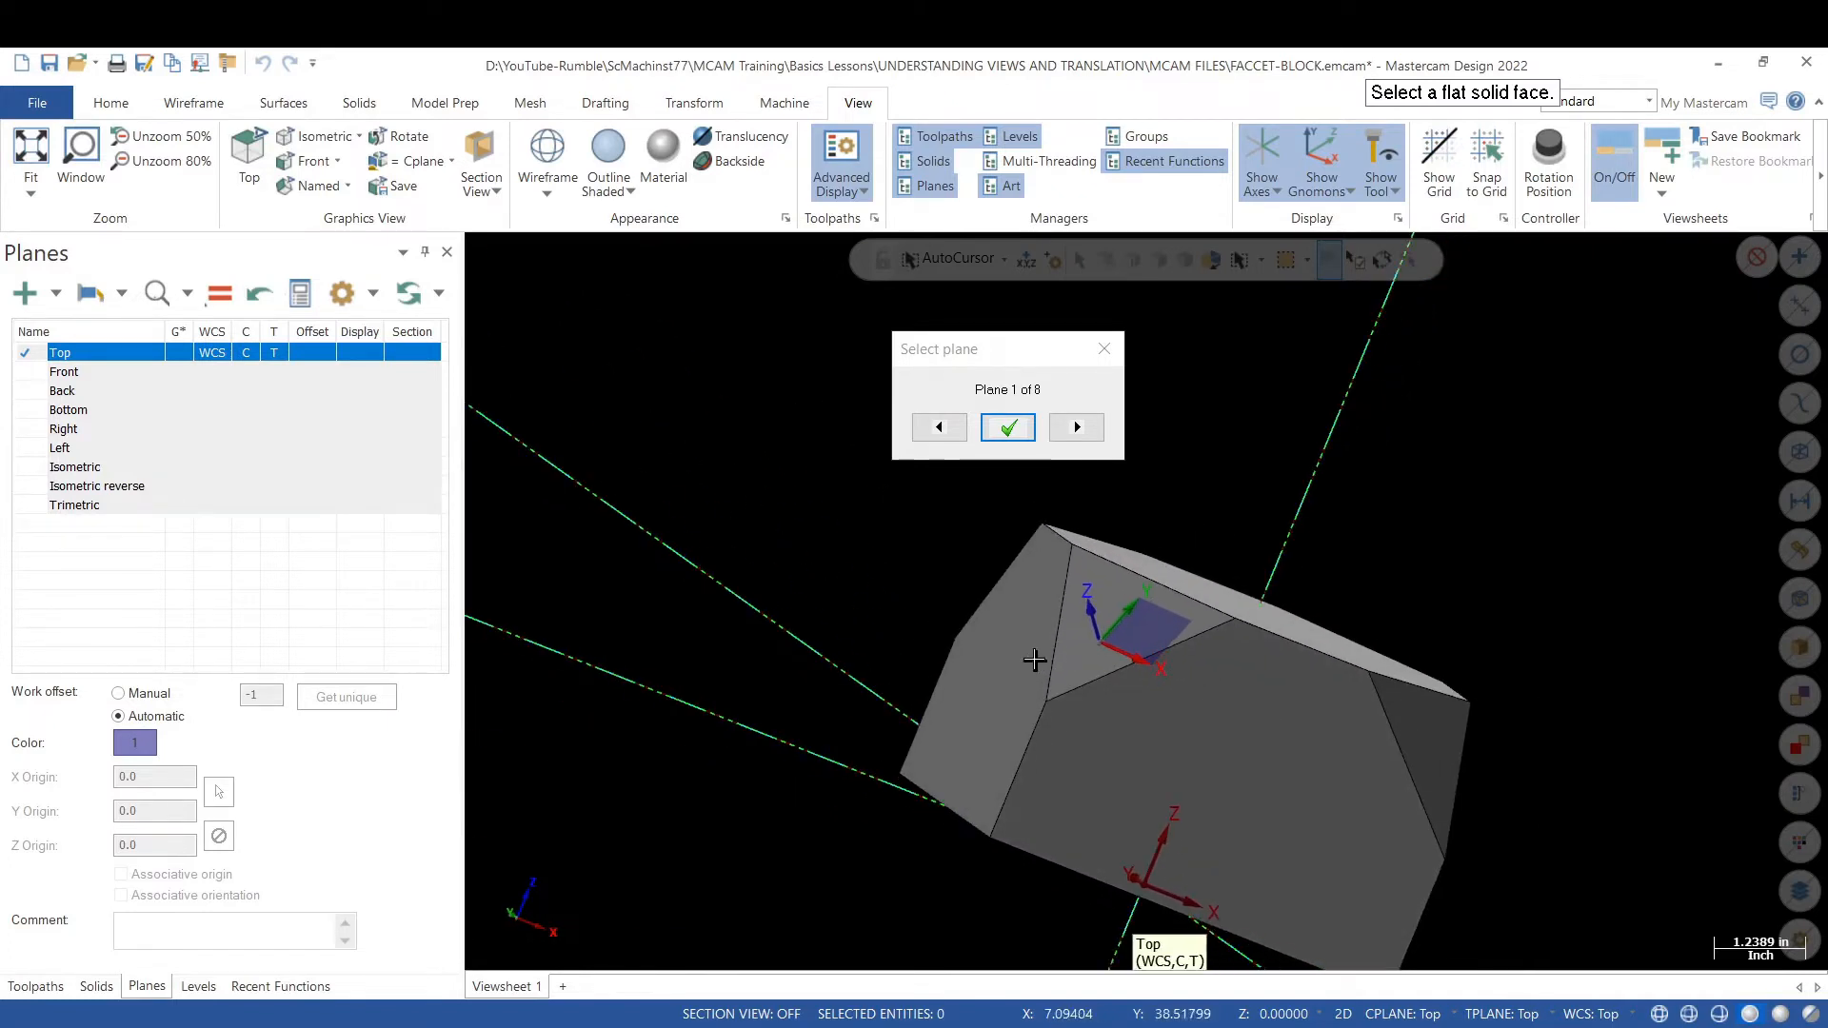
# - Step through the candidate plane orientations from 2 to 5 of 8 and inspect their axis directions on the facet
pyautogui.click(1088, 430)
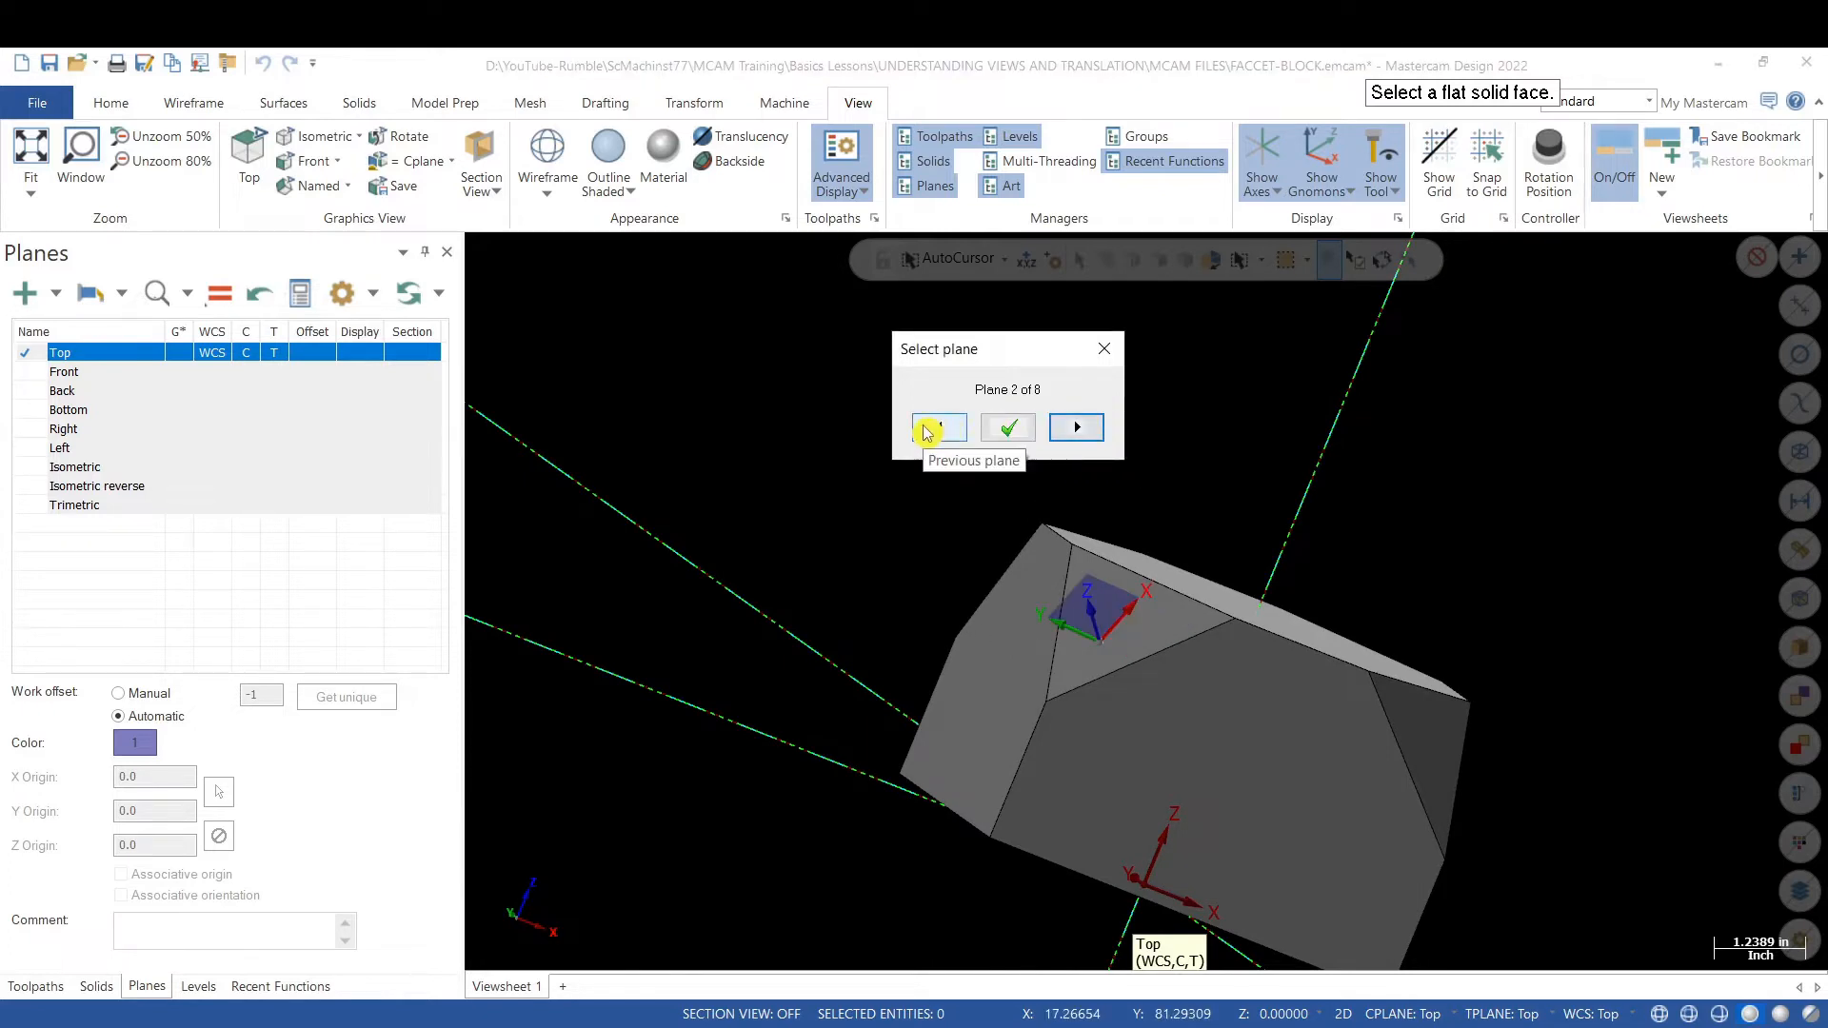
pyautogui.click(1090, 429)
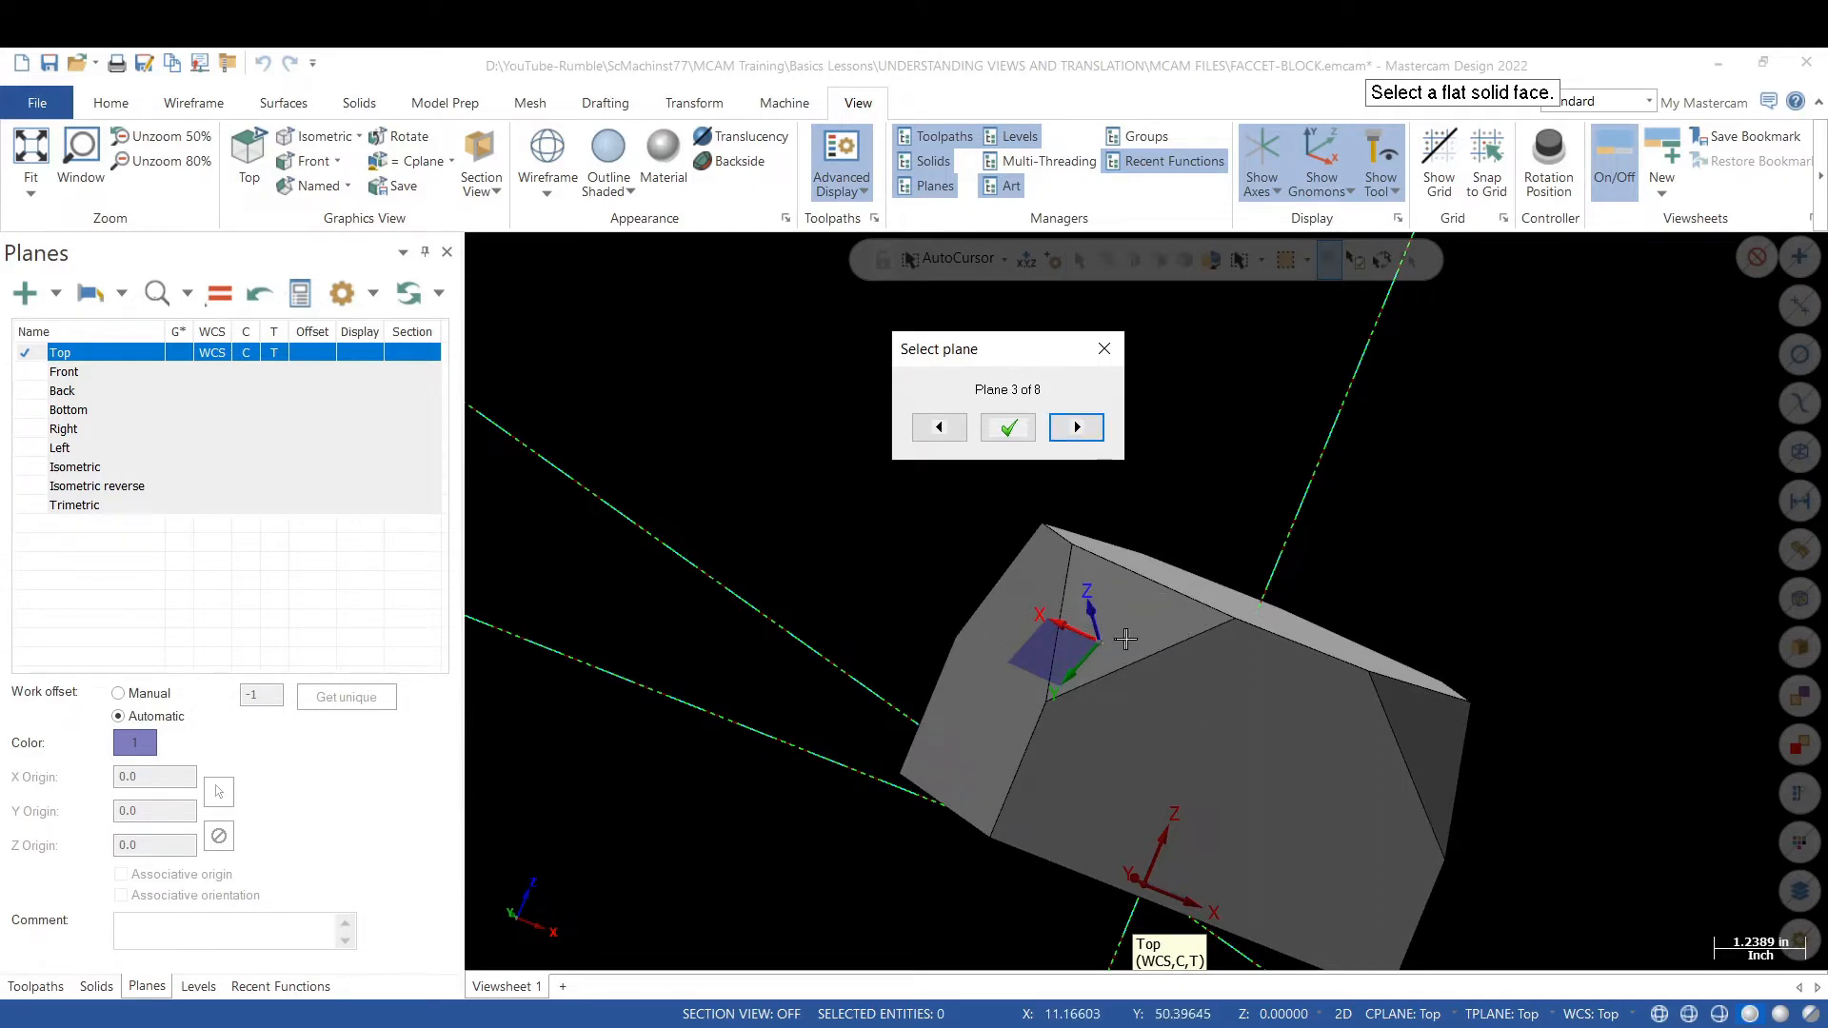
pyautogui.scroll(3, 1118, 640)
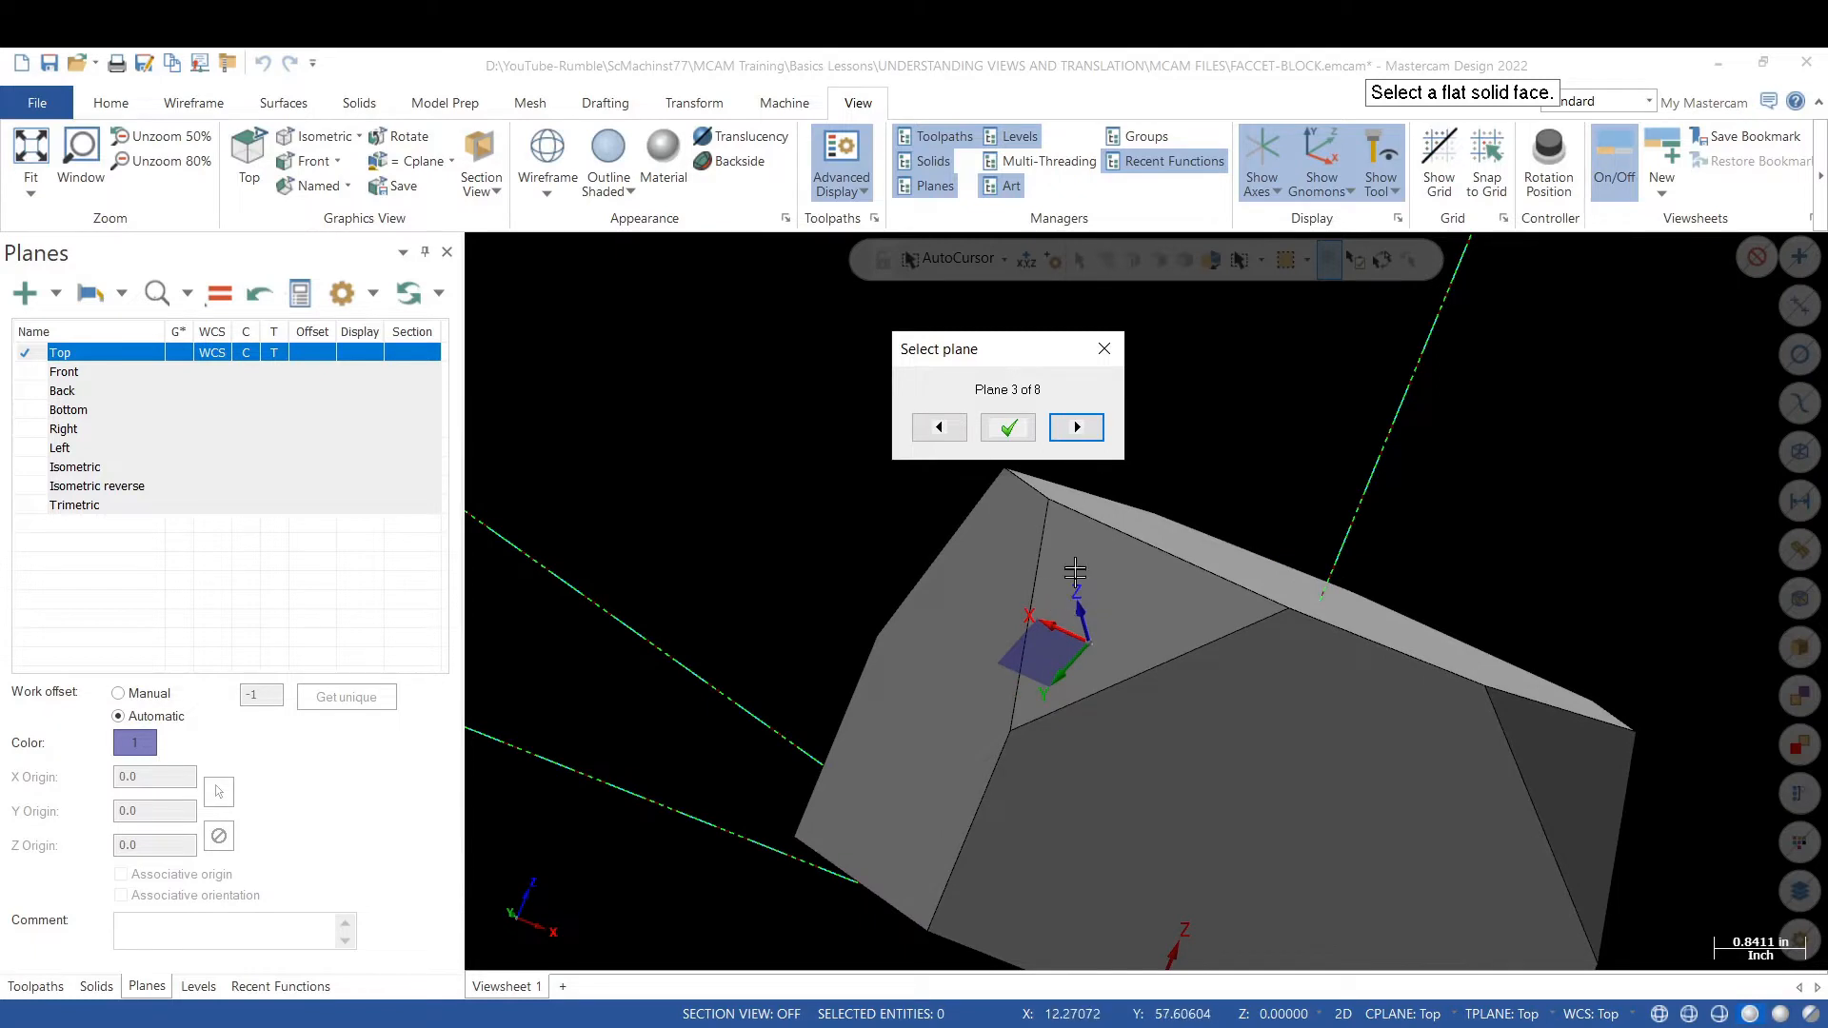
pyautogui.click(1084, 426)
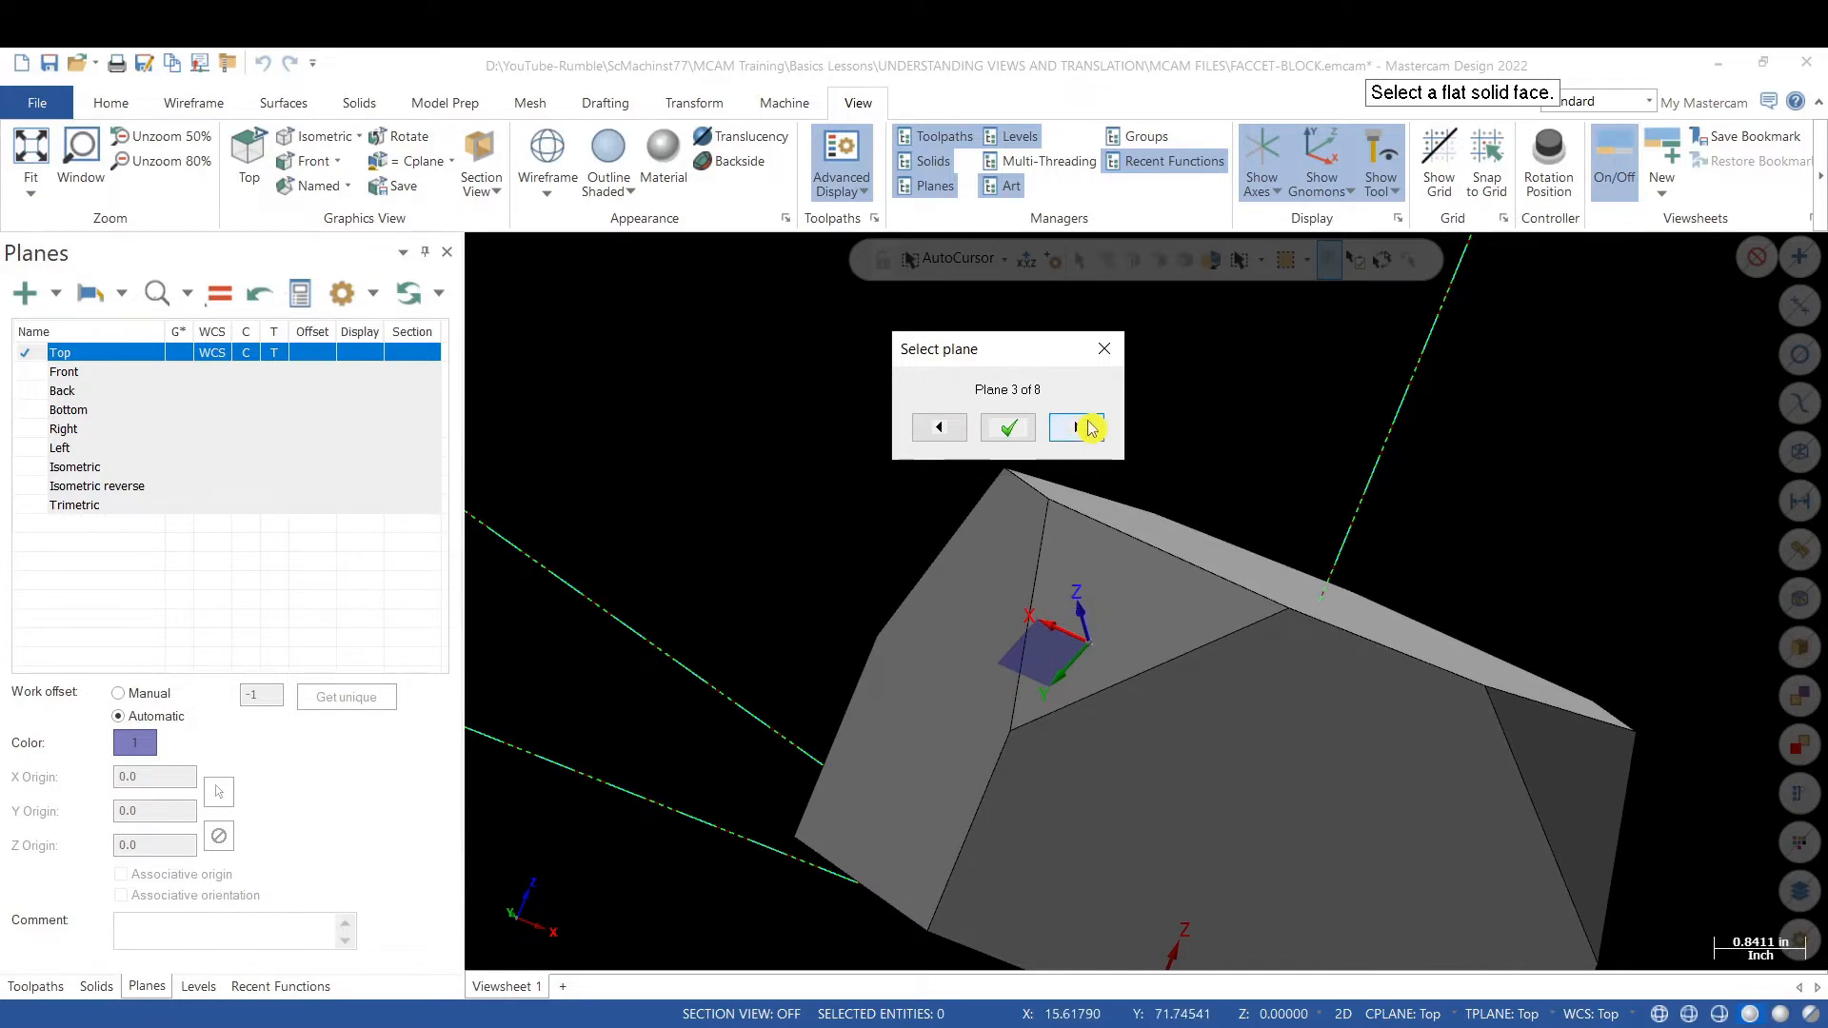
pyautogui.click(1089, 428)
pyautogui.moveTo(1152, 621); pyautogui.dragTo(989, 595, button='middle')
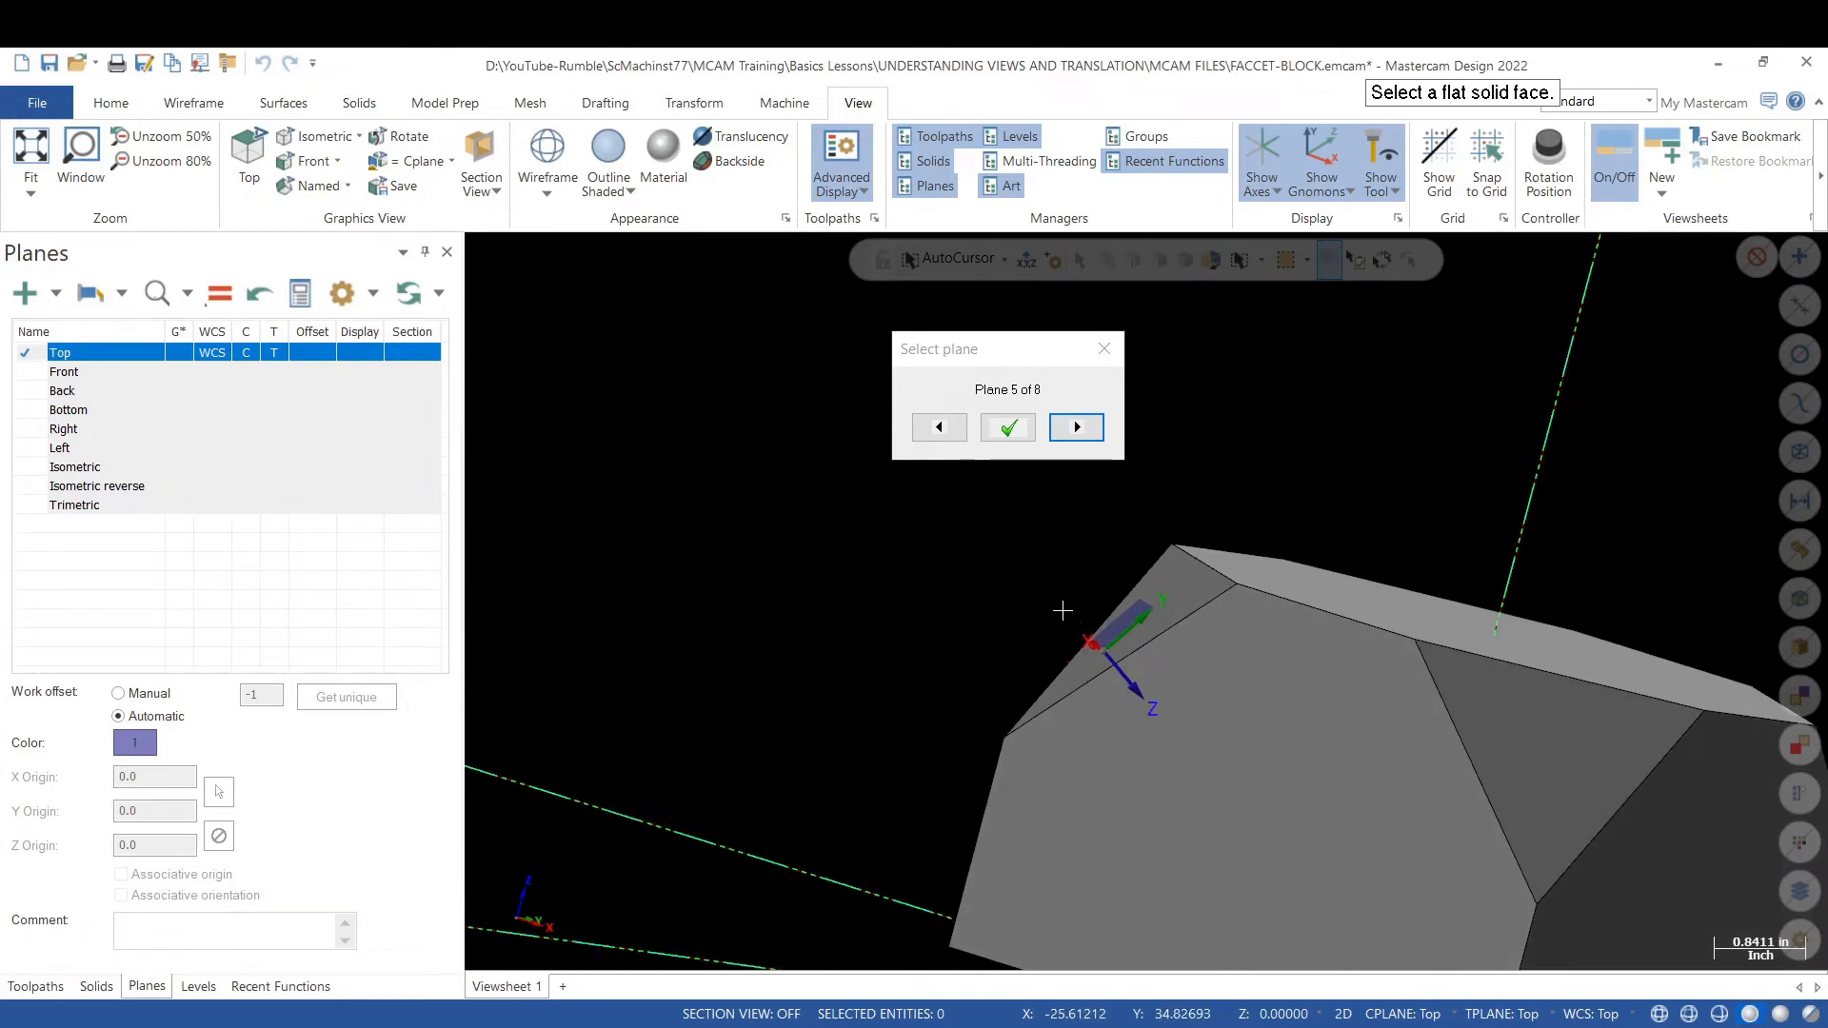
pyautogui.moveTo(1120, 655); pyautogui.dragTo(1069, 575, button='middle')
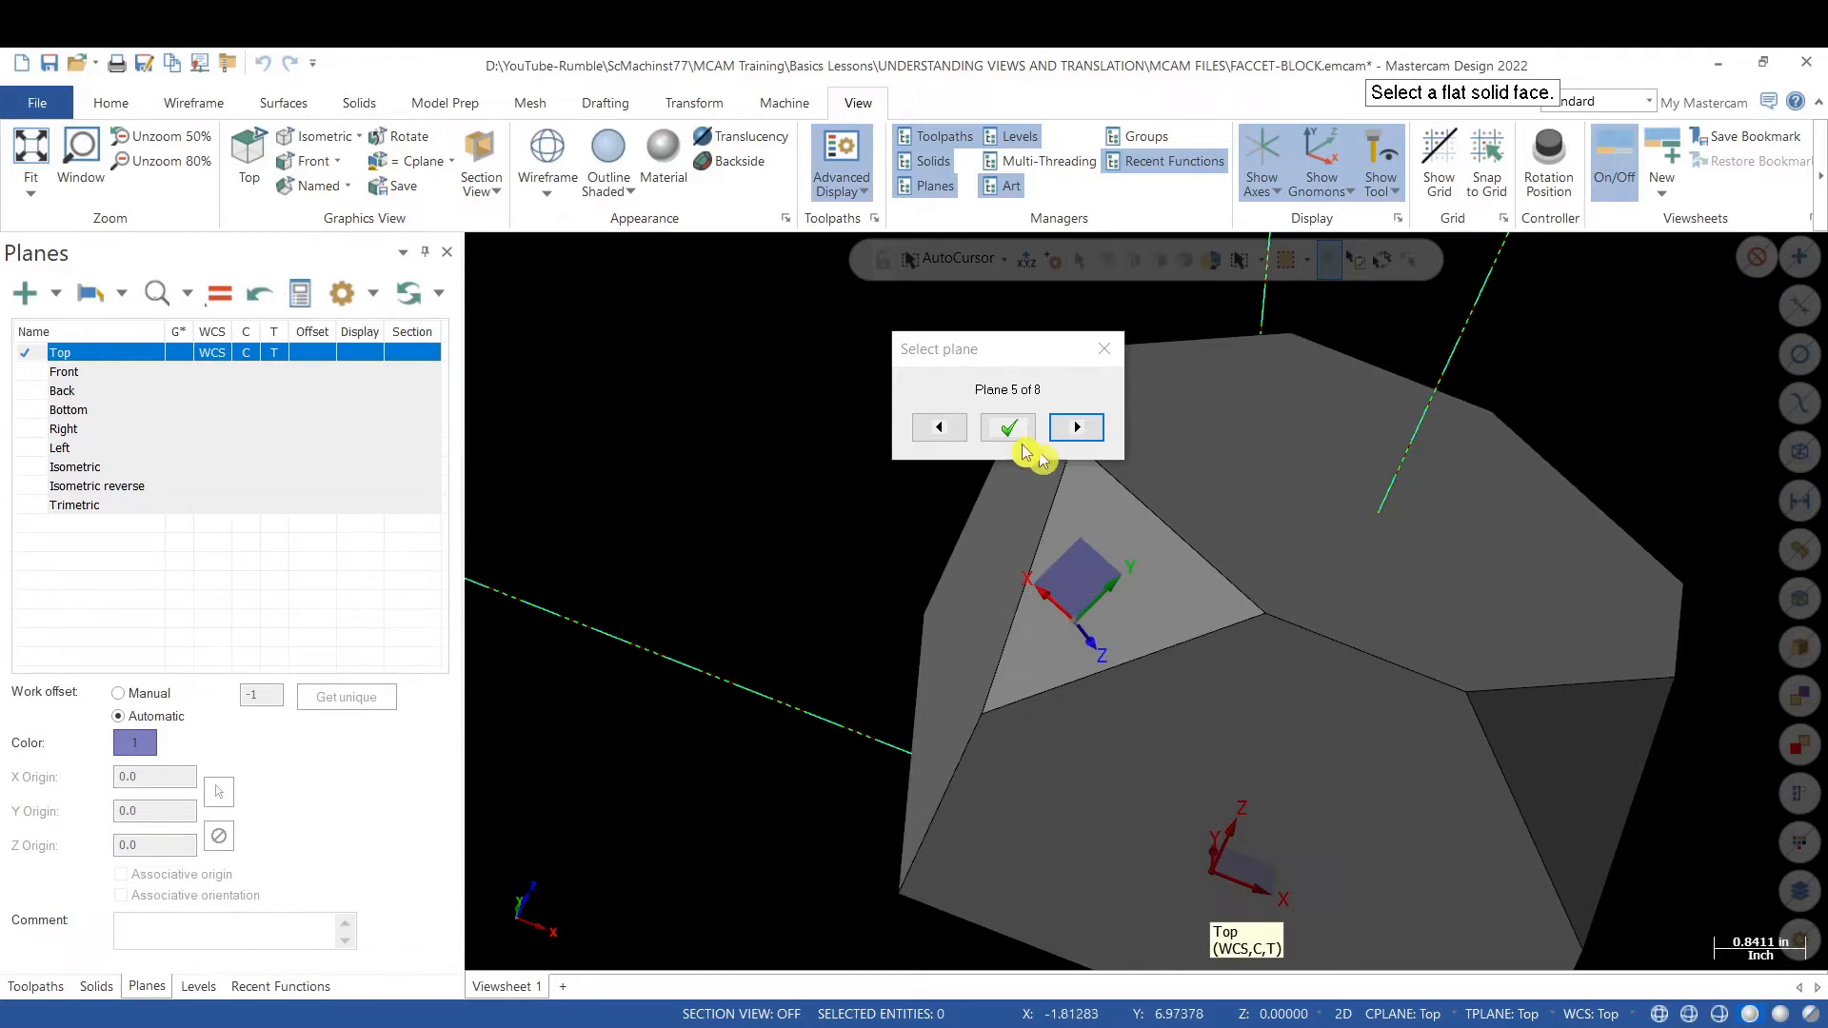
# - Return to candidate plane orientation 1 of 8, with Z pointing outward from the facet
pyautogui.click(943, 428)
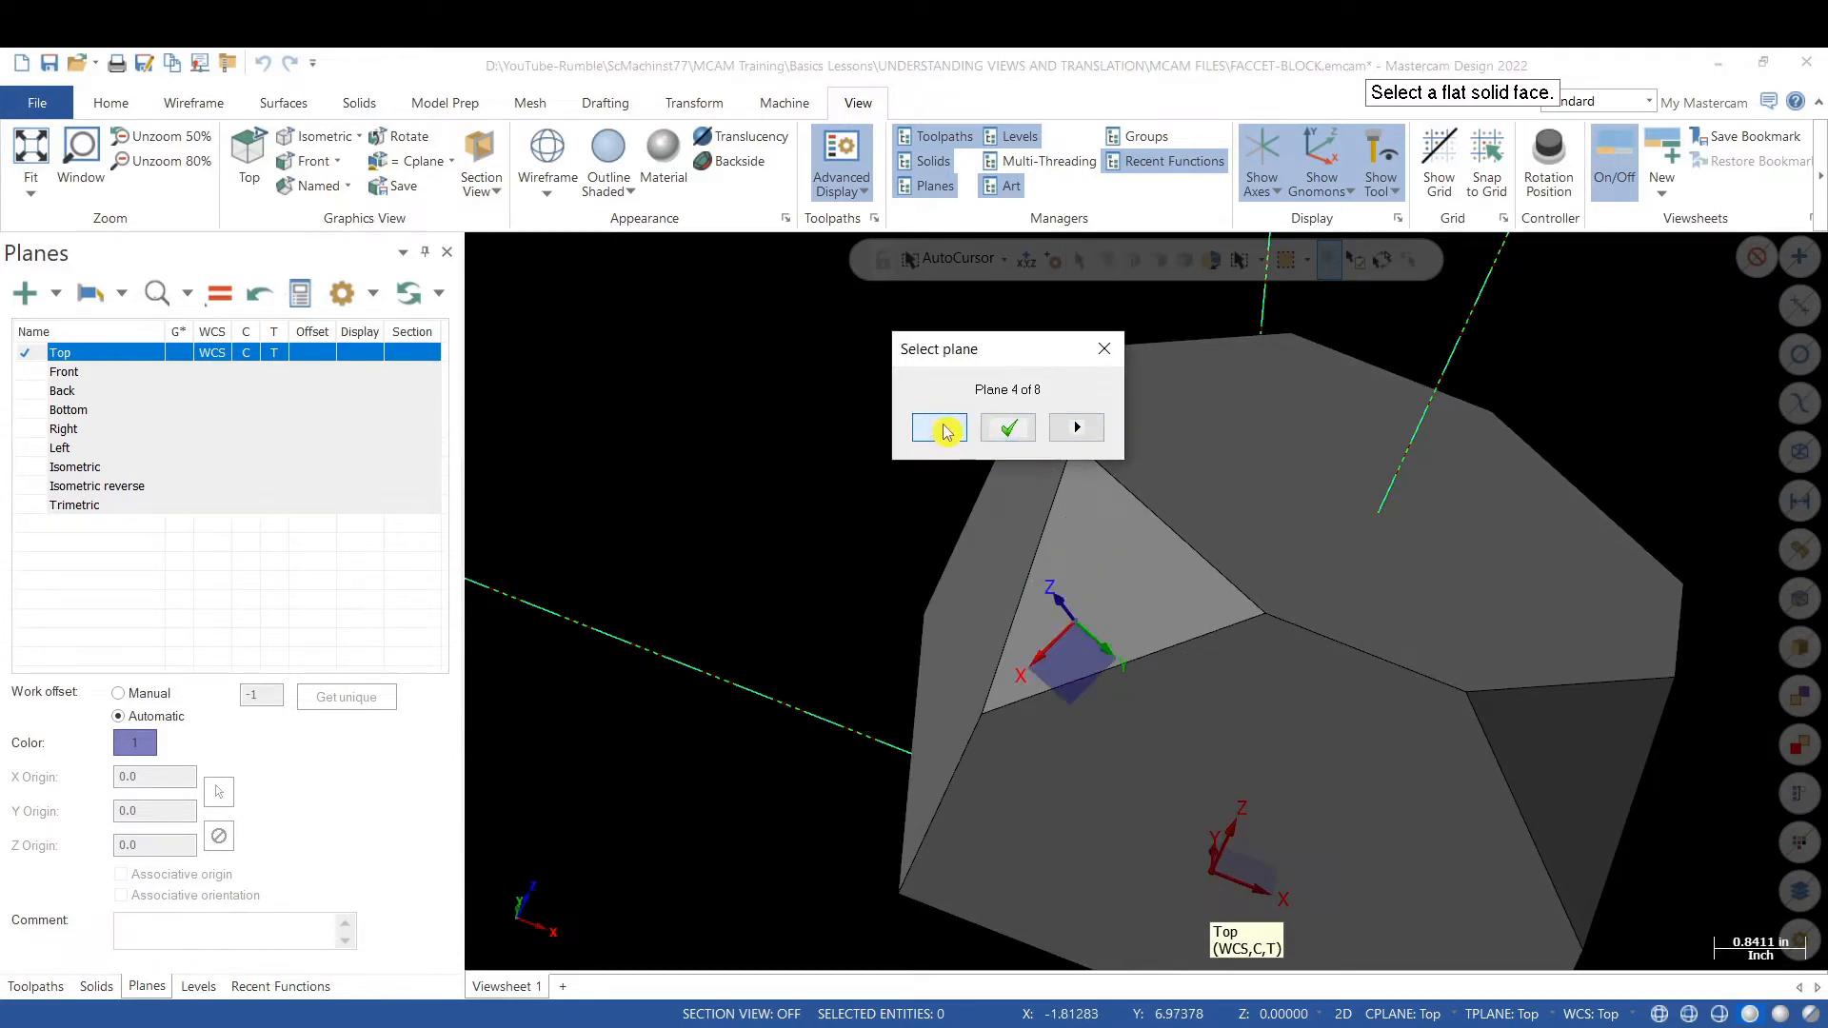
pyautogui.click(943, 428)
pyautogui.click(943, 429)
pyautogui.click(943, 429)
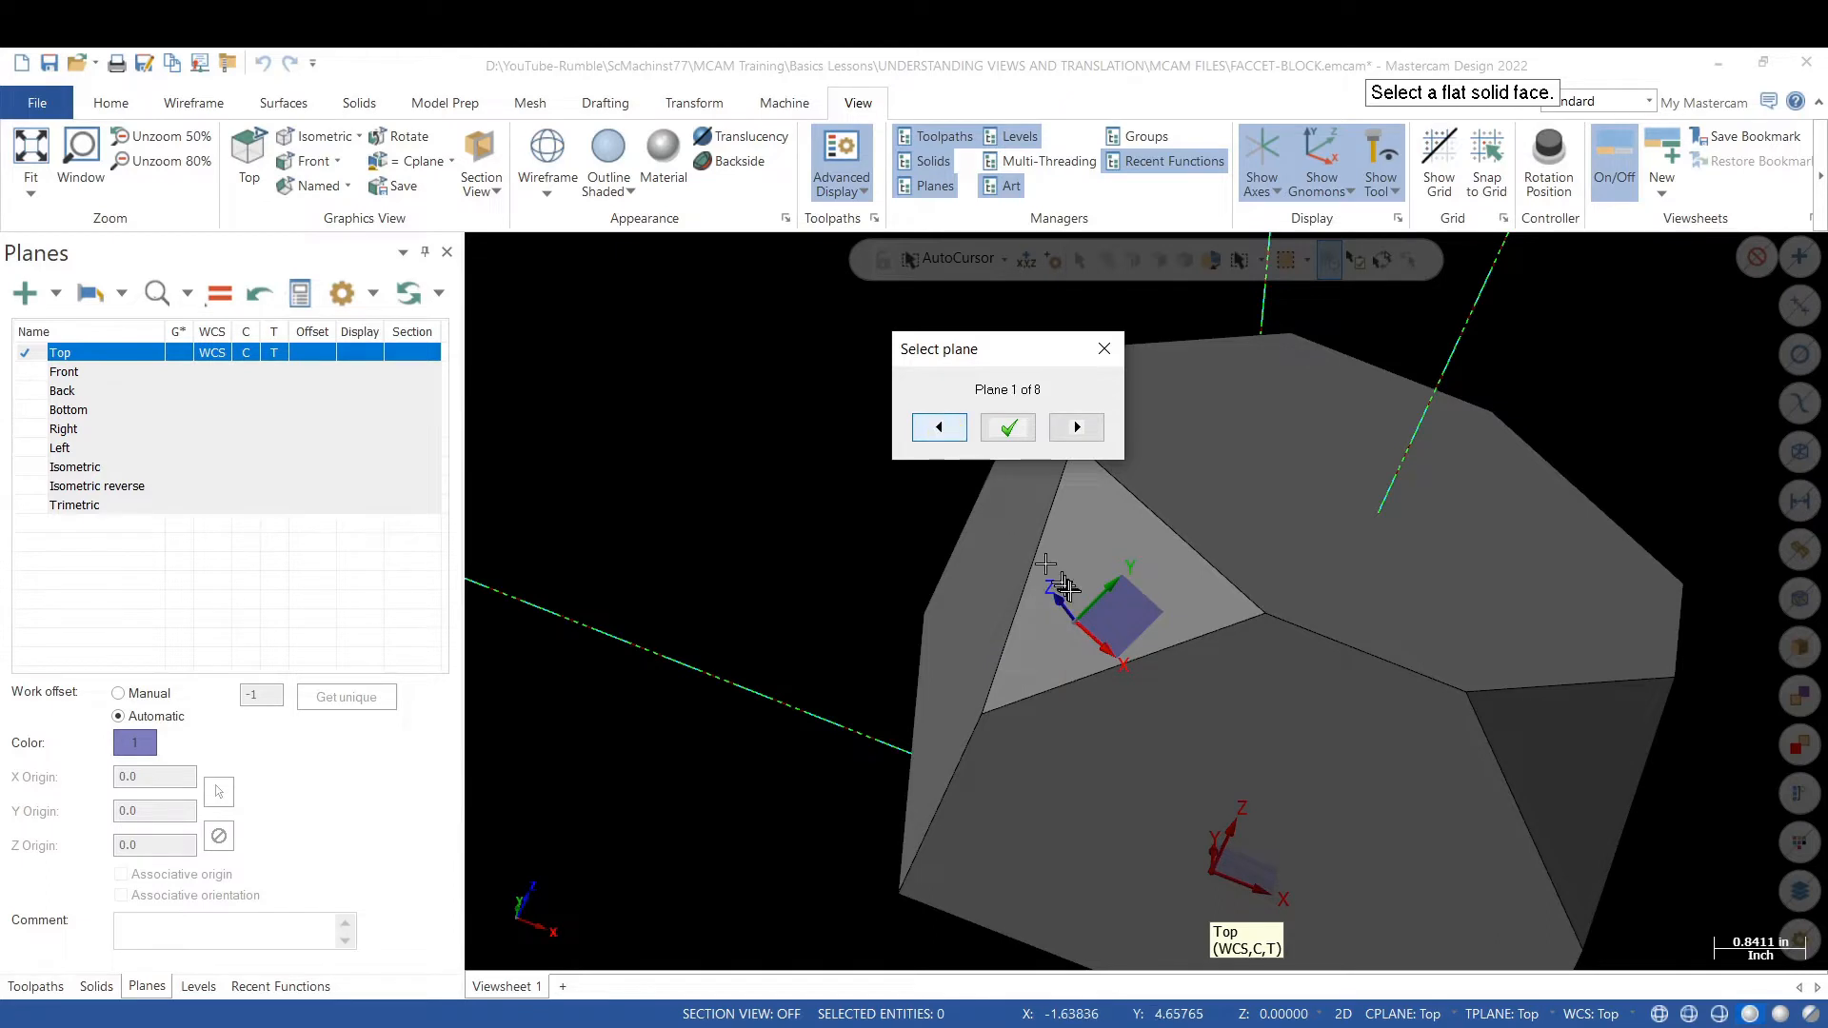
# - Examine the axis directions of candidate plane 1 of 8 on the corner facet from several viewing angles
pyautogui.moveTo(1095, 607); pyautogui.dragTo(1183, 629, button='middle')
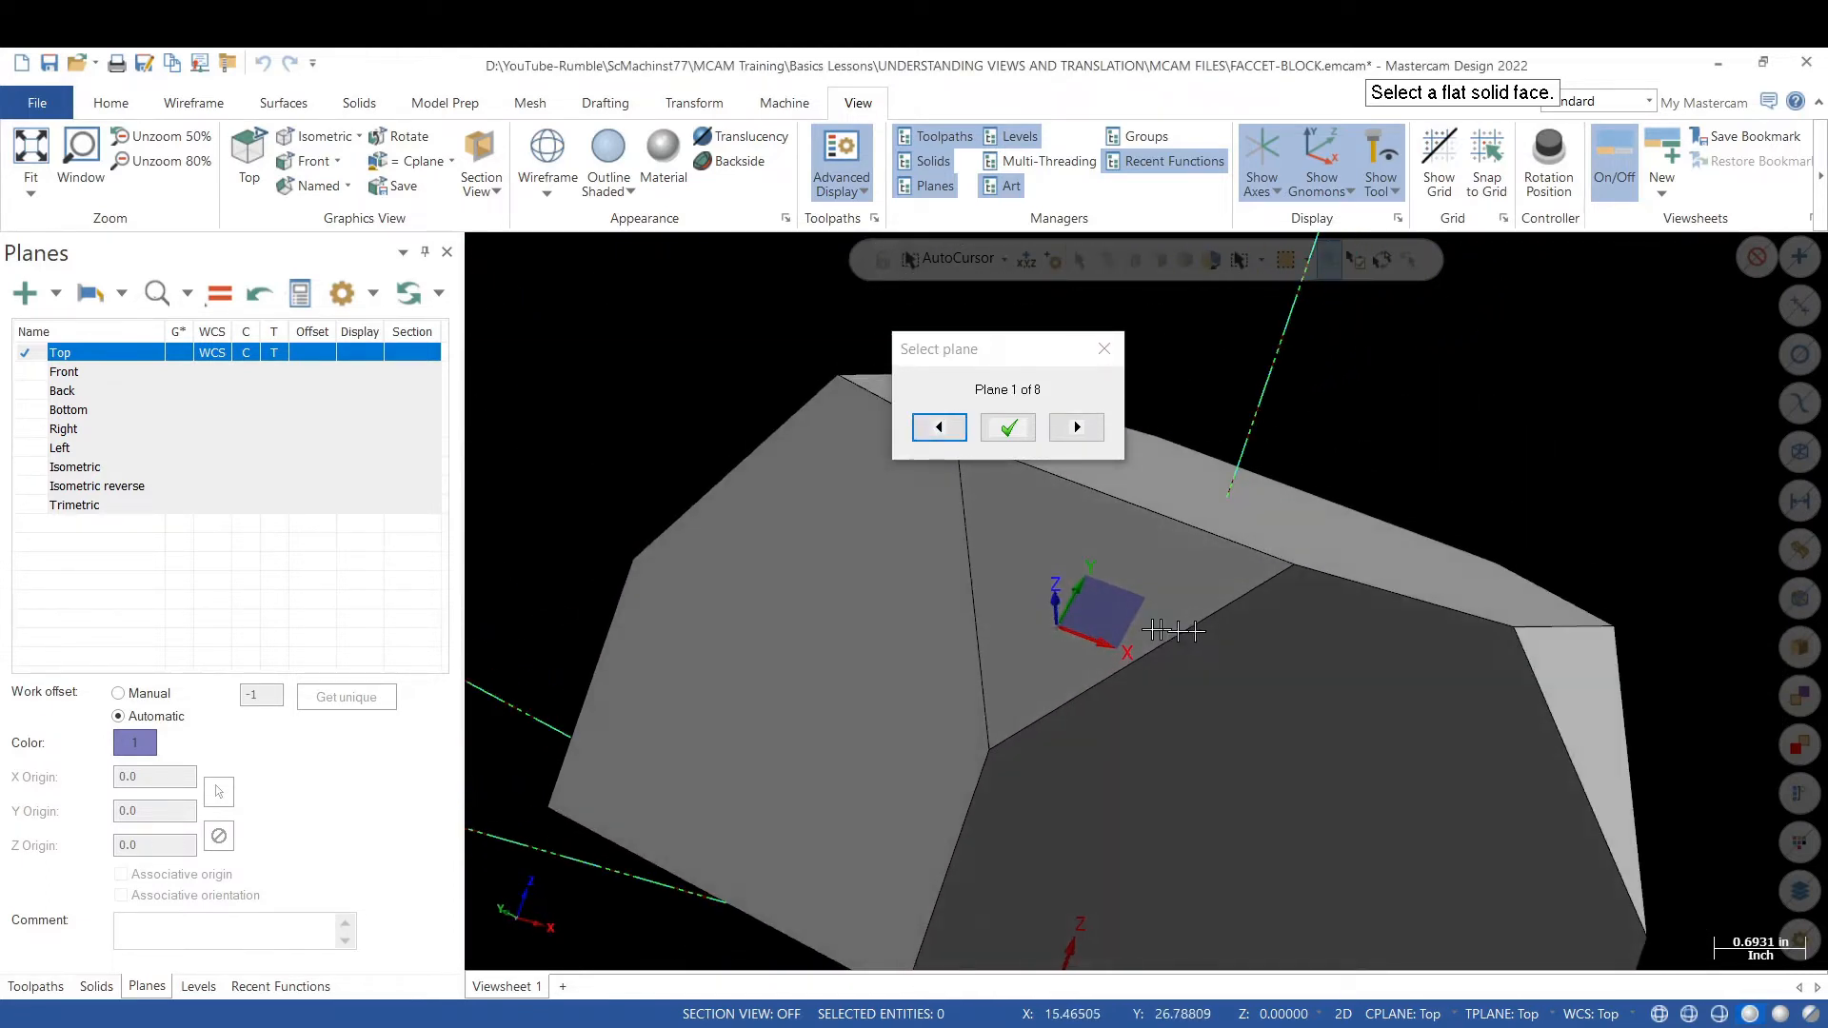
pyautogui.scroll(-1, 1106, 531)
pyautogui.scroll(1, 1047, 594)
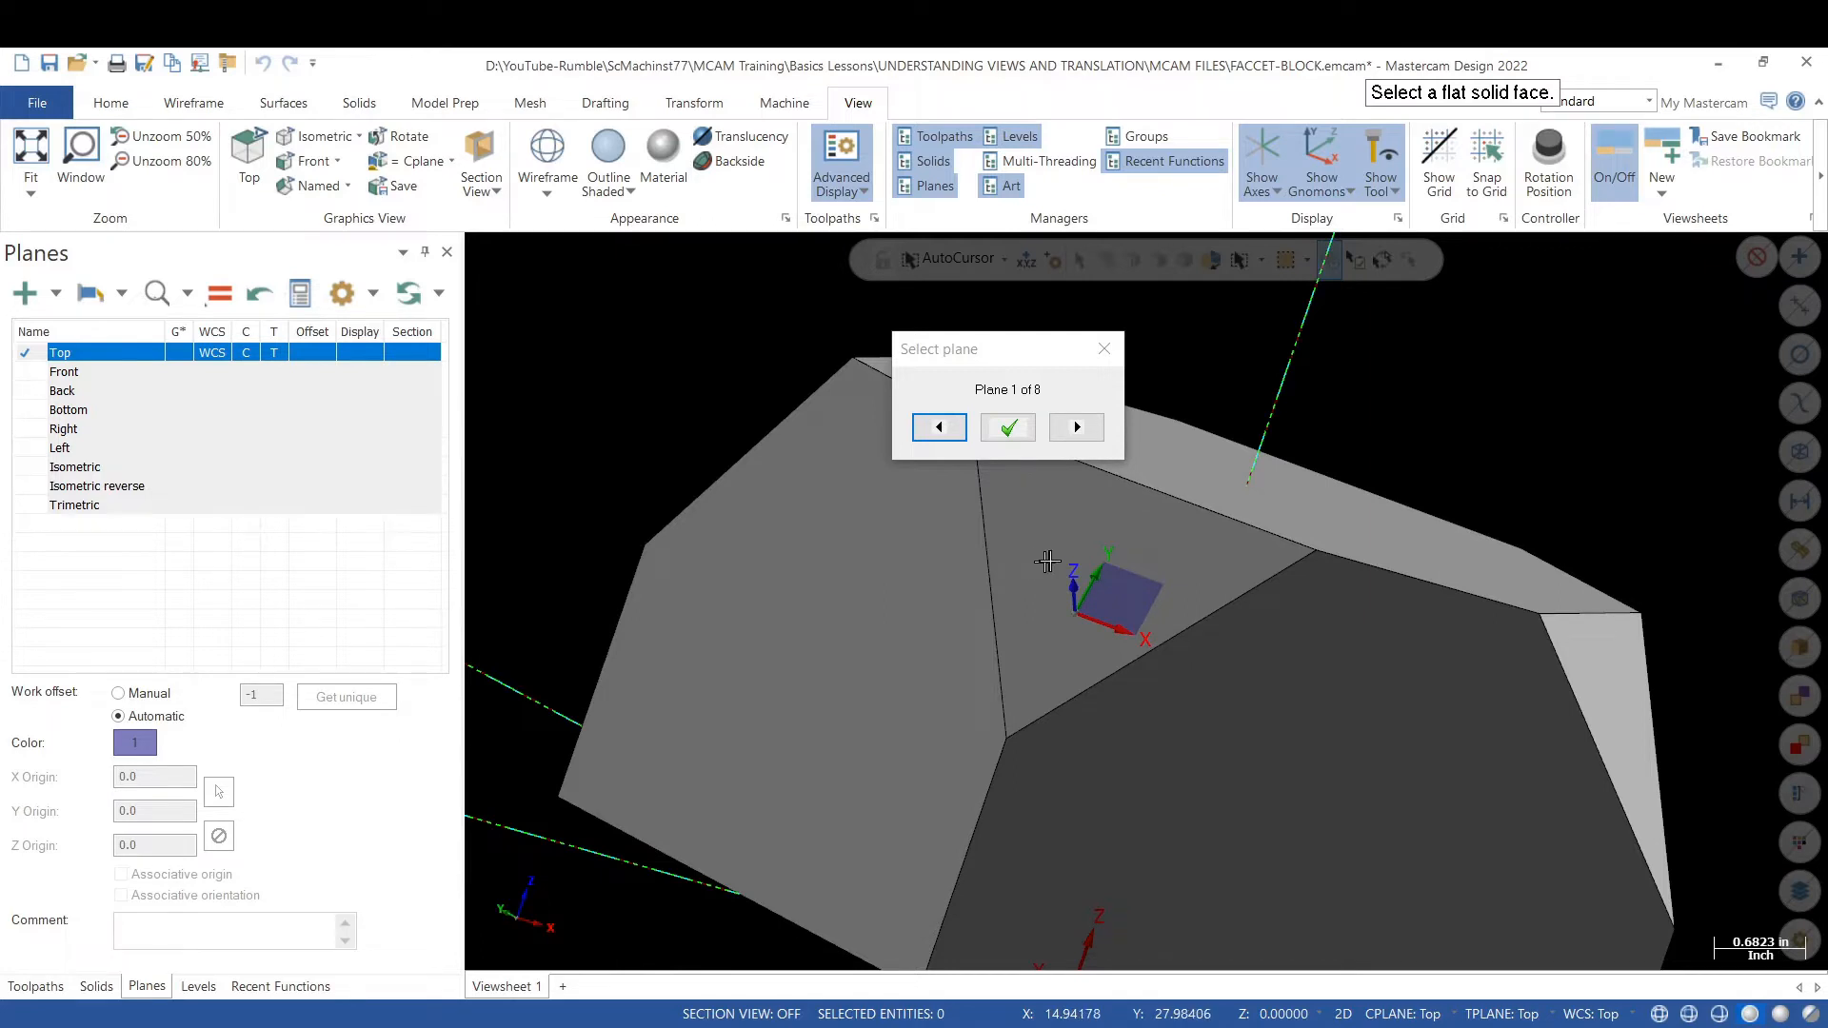
pyautogui.scroll(-1, 1047, 563)
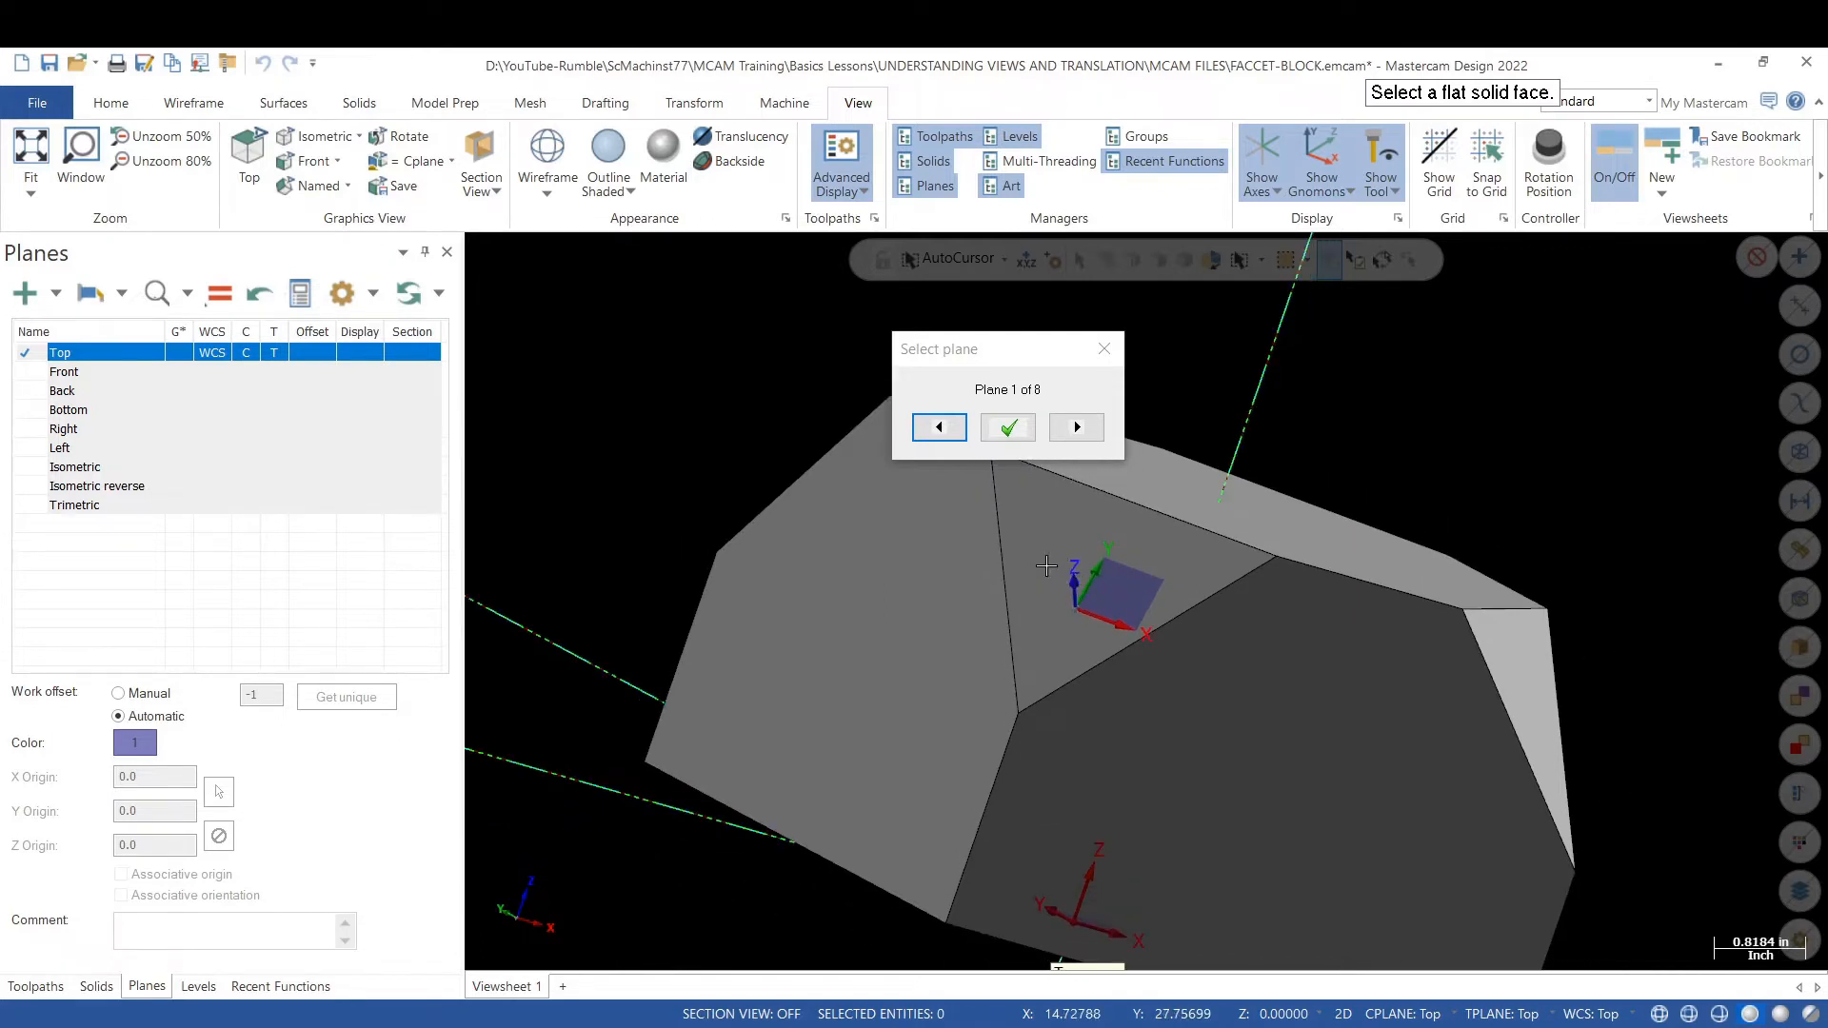
pyautogui.moveTo(1054, 560)
pyautogui.mouseDown(button='middle')
pyautogui.moveTo(914, 616)
pyautogui.moveTo(1053, 586)
pyautogui.moveTo(933, 614)
pyautogui.moveTo(918, 693)
pyautogui.mouseUp(button='middle')
pyautogui.scroll(-3, 910, 716)
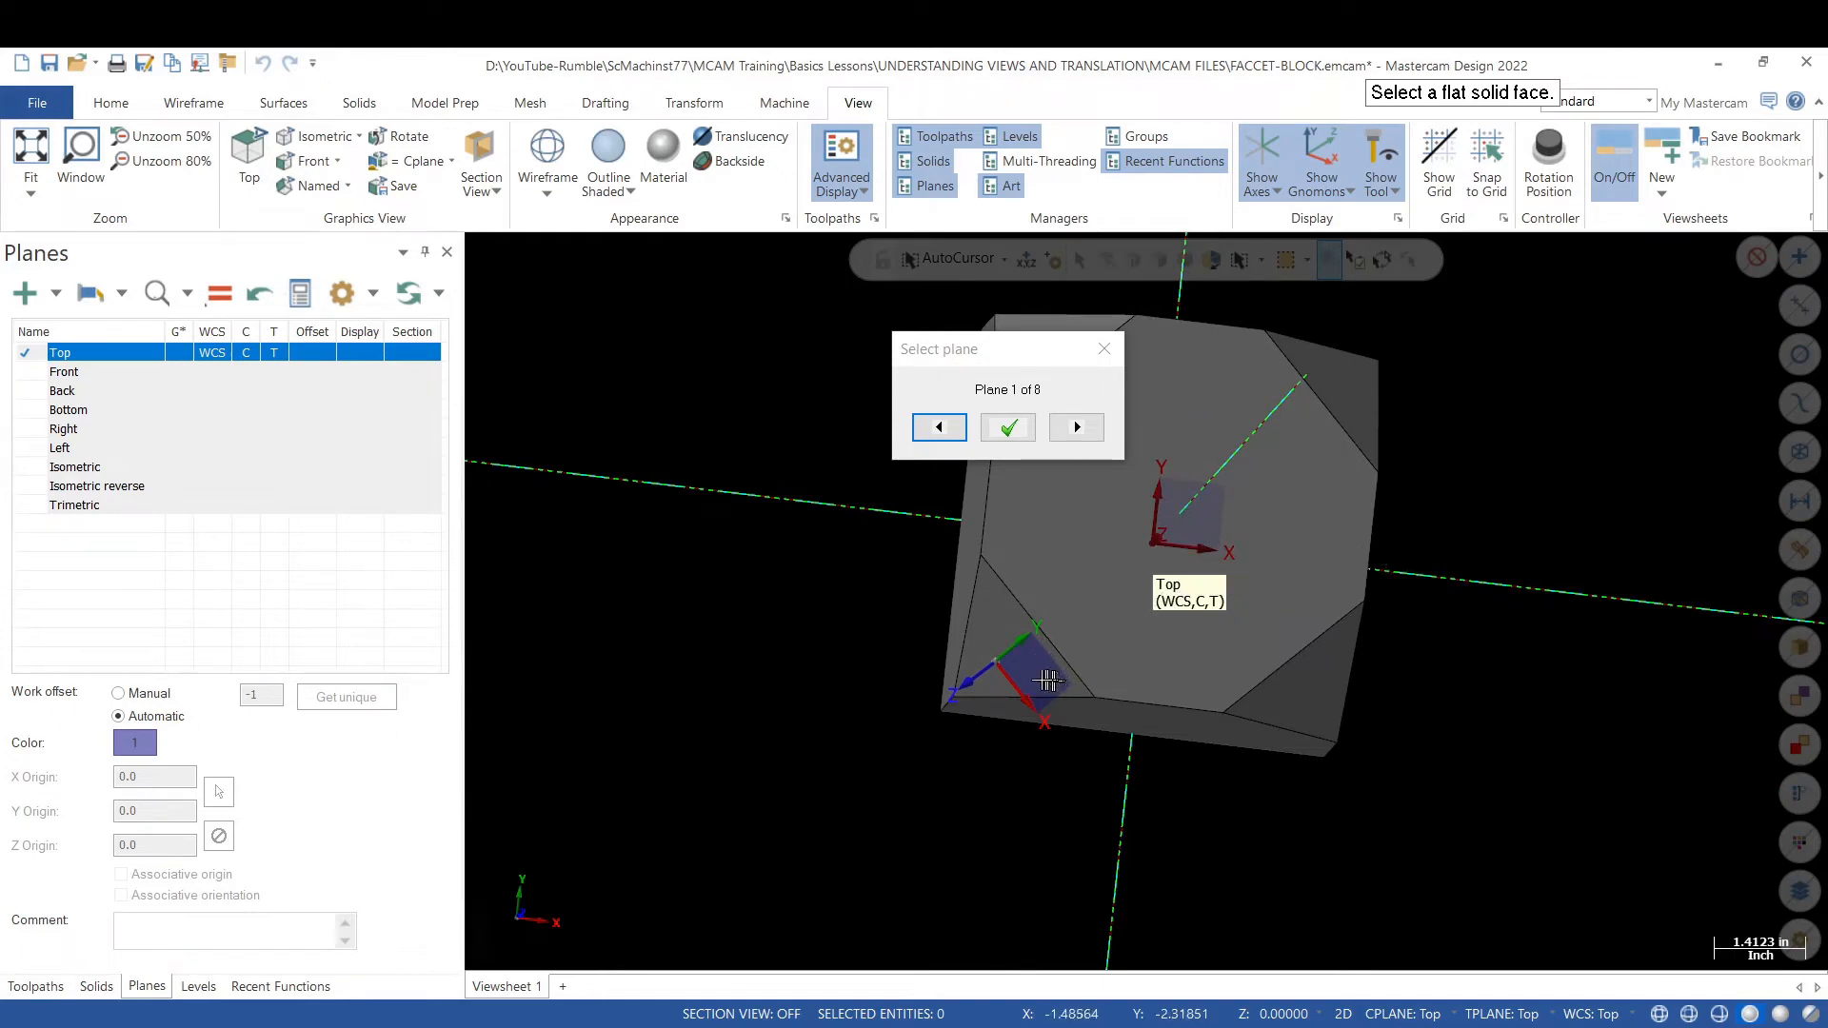
pyautogui.scroll(3, 1043, 678)
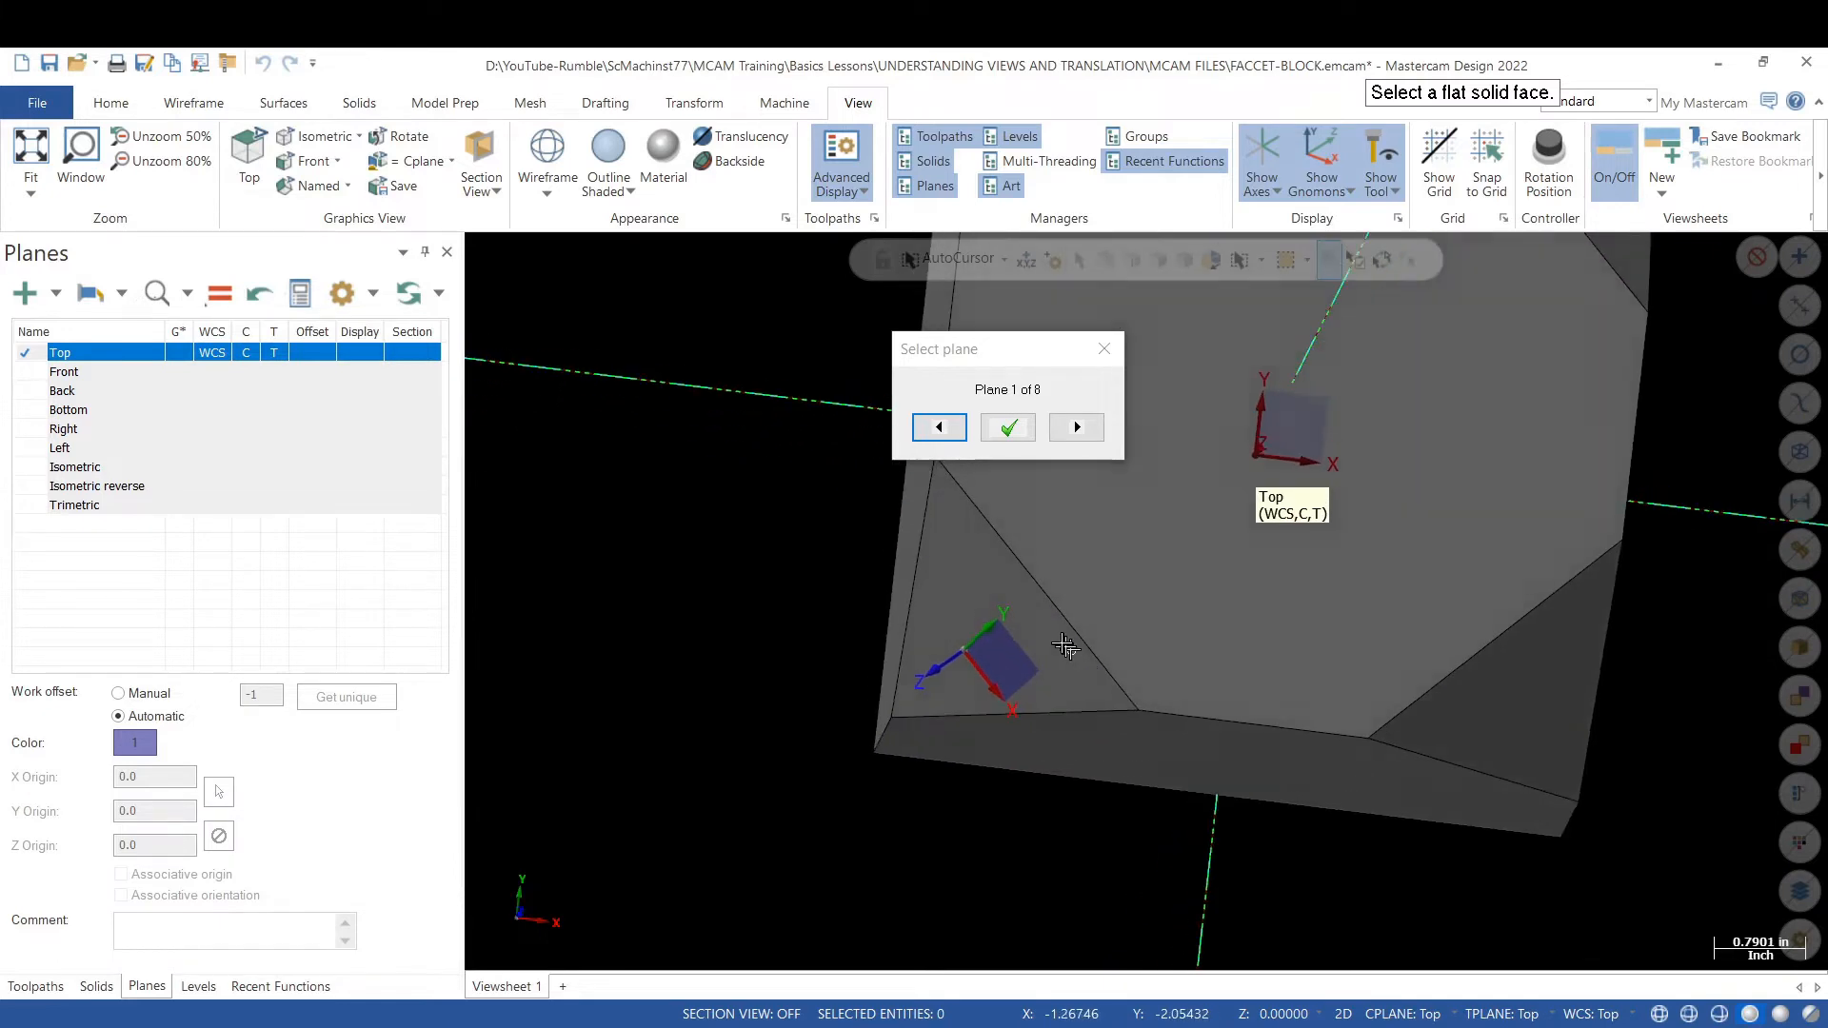
pyautogui.moveTo(1055, 667); pyautogui.dragTo(1077, 602, button='middle')
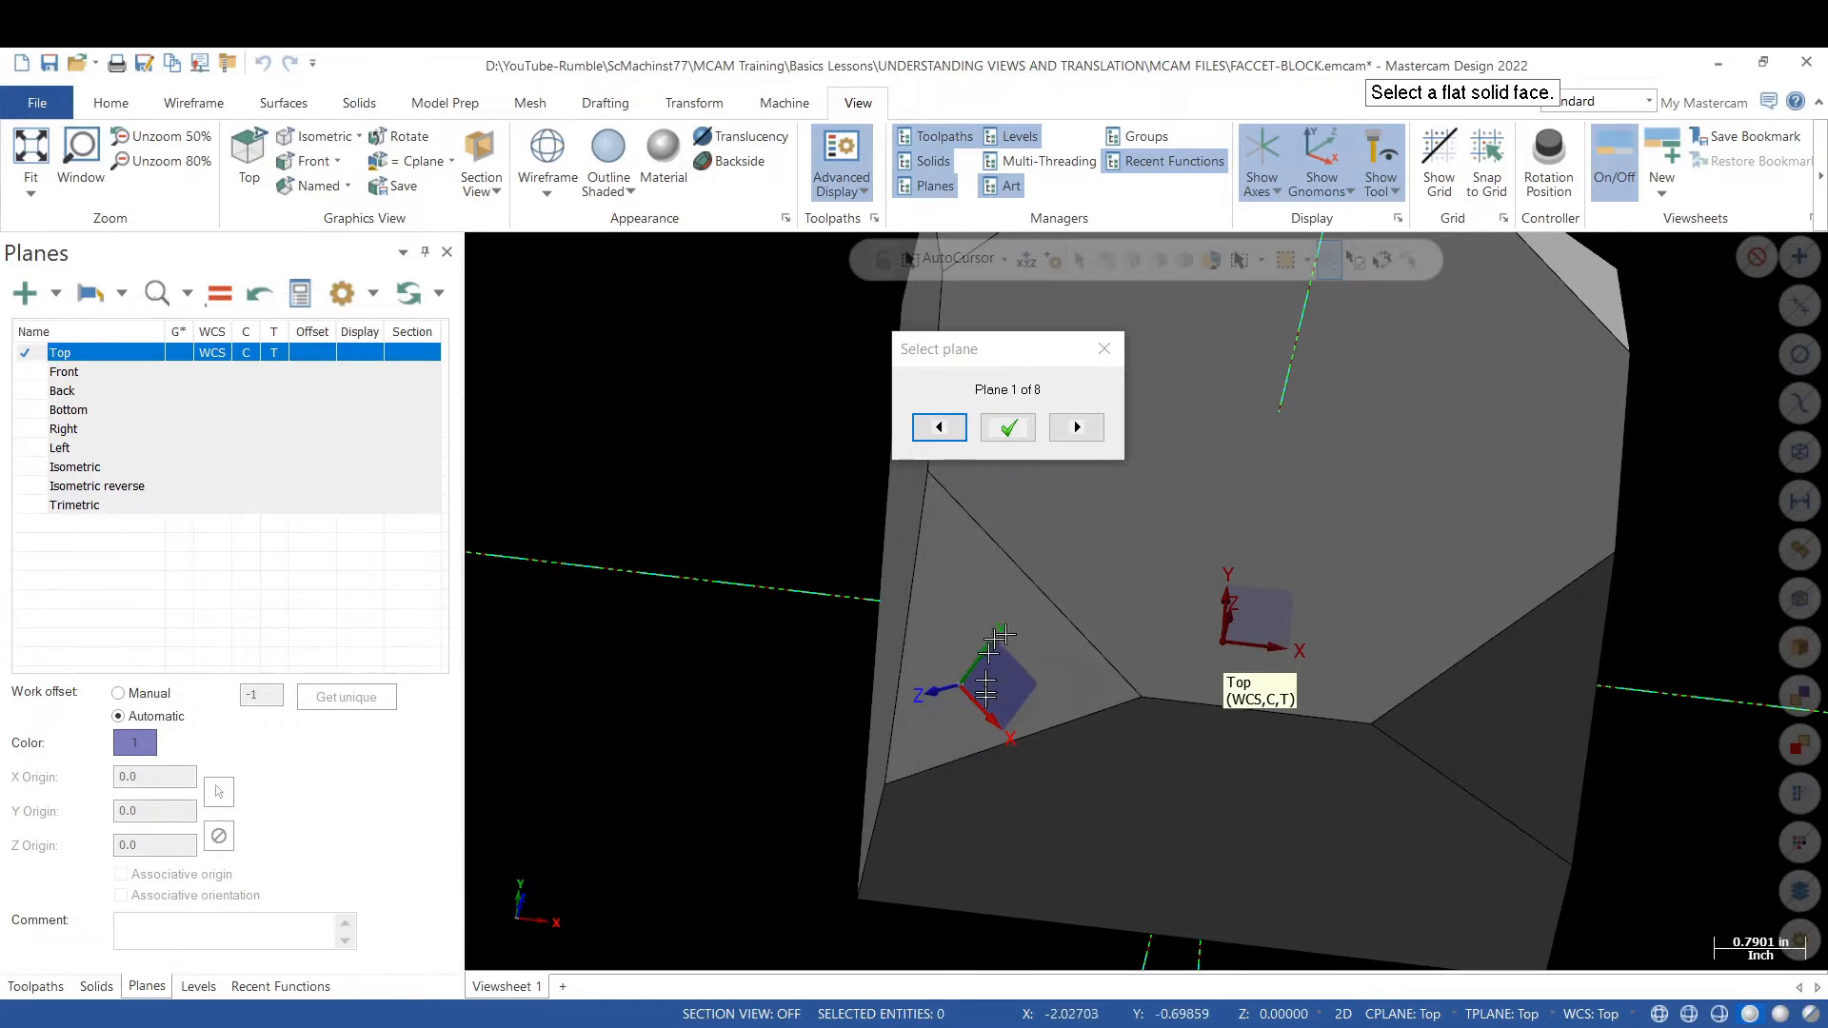
# - Accept candidate orientation 1 of 8 and create the new plane with the name FRONT LEFT CORNER
pyautogui.click(1011, 429)
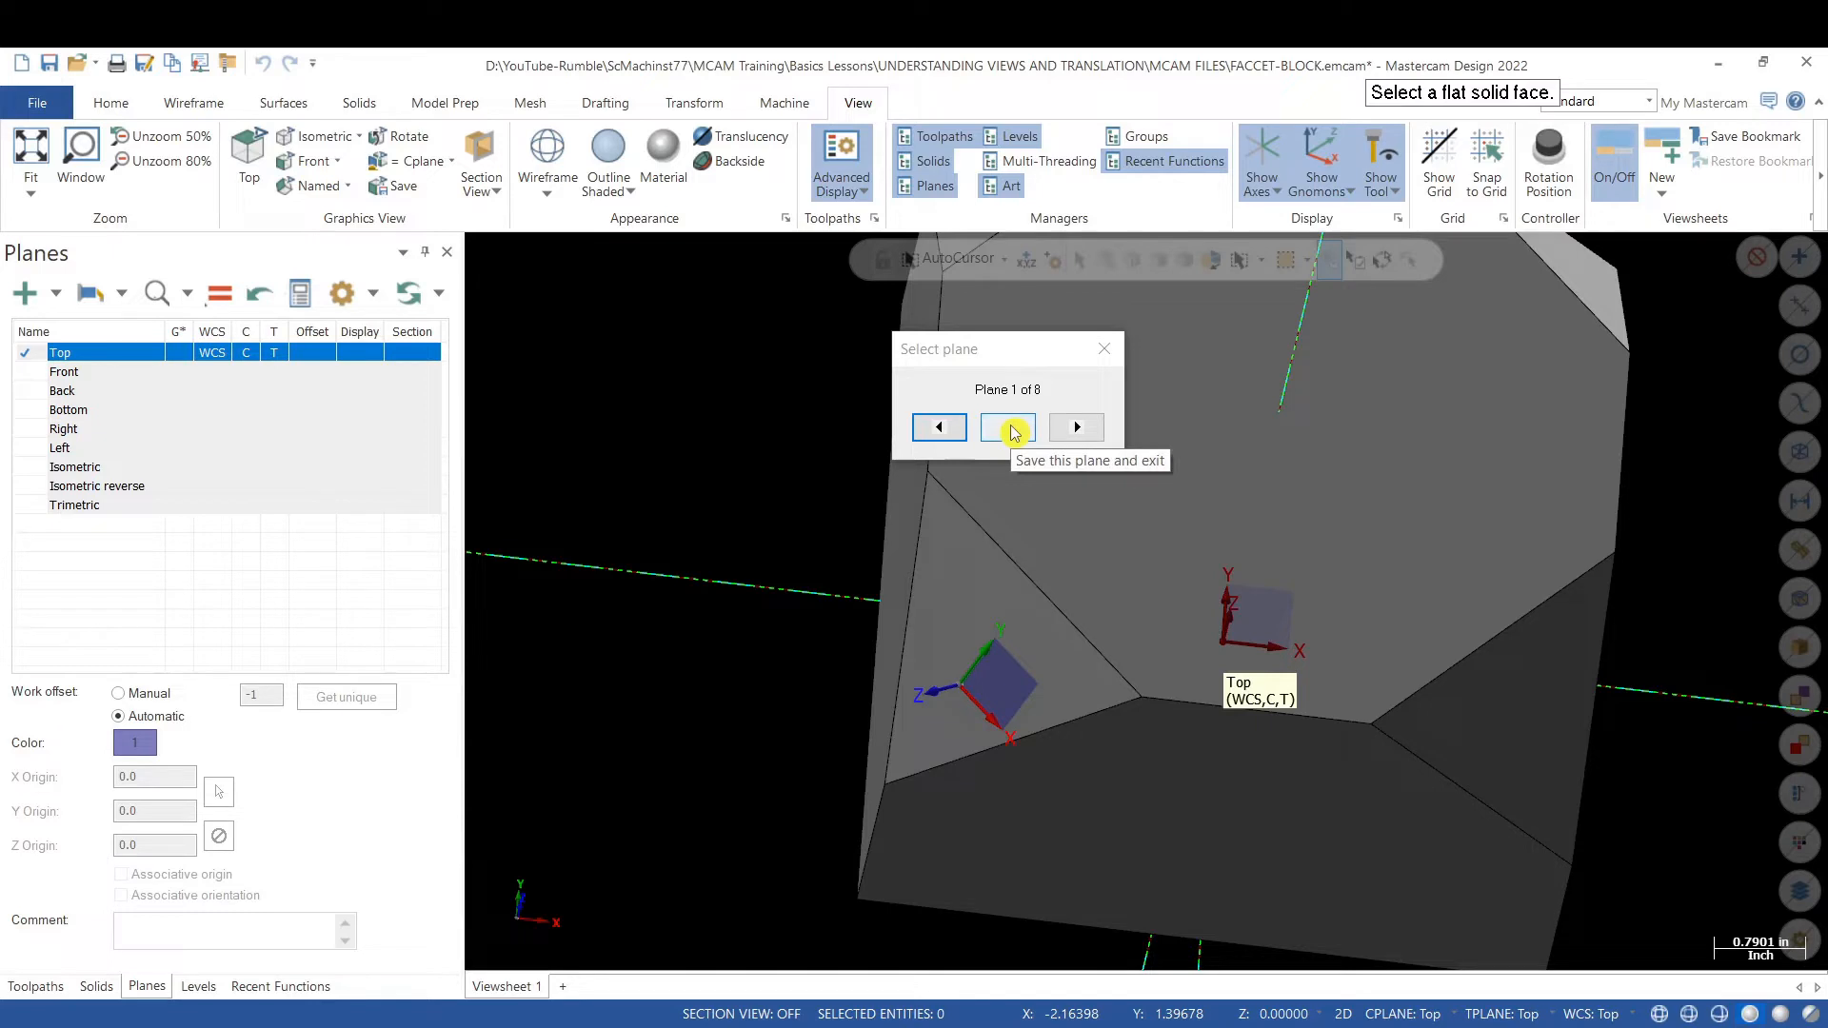
pyautogui.click(1011, 430)
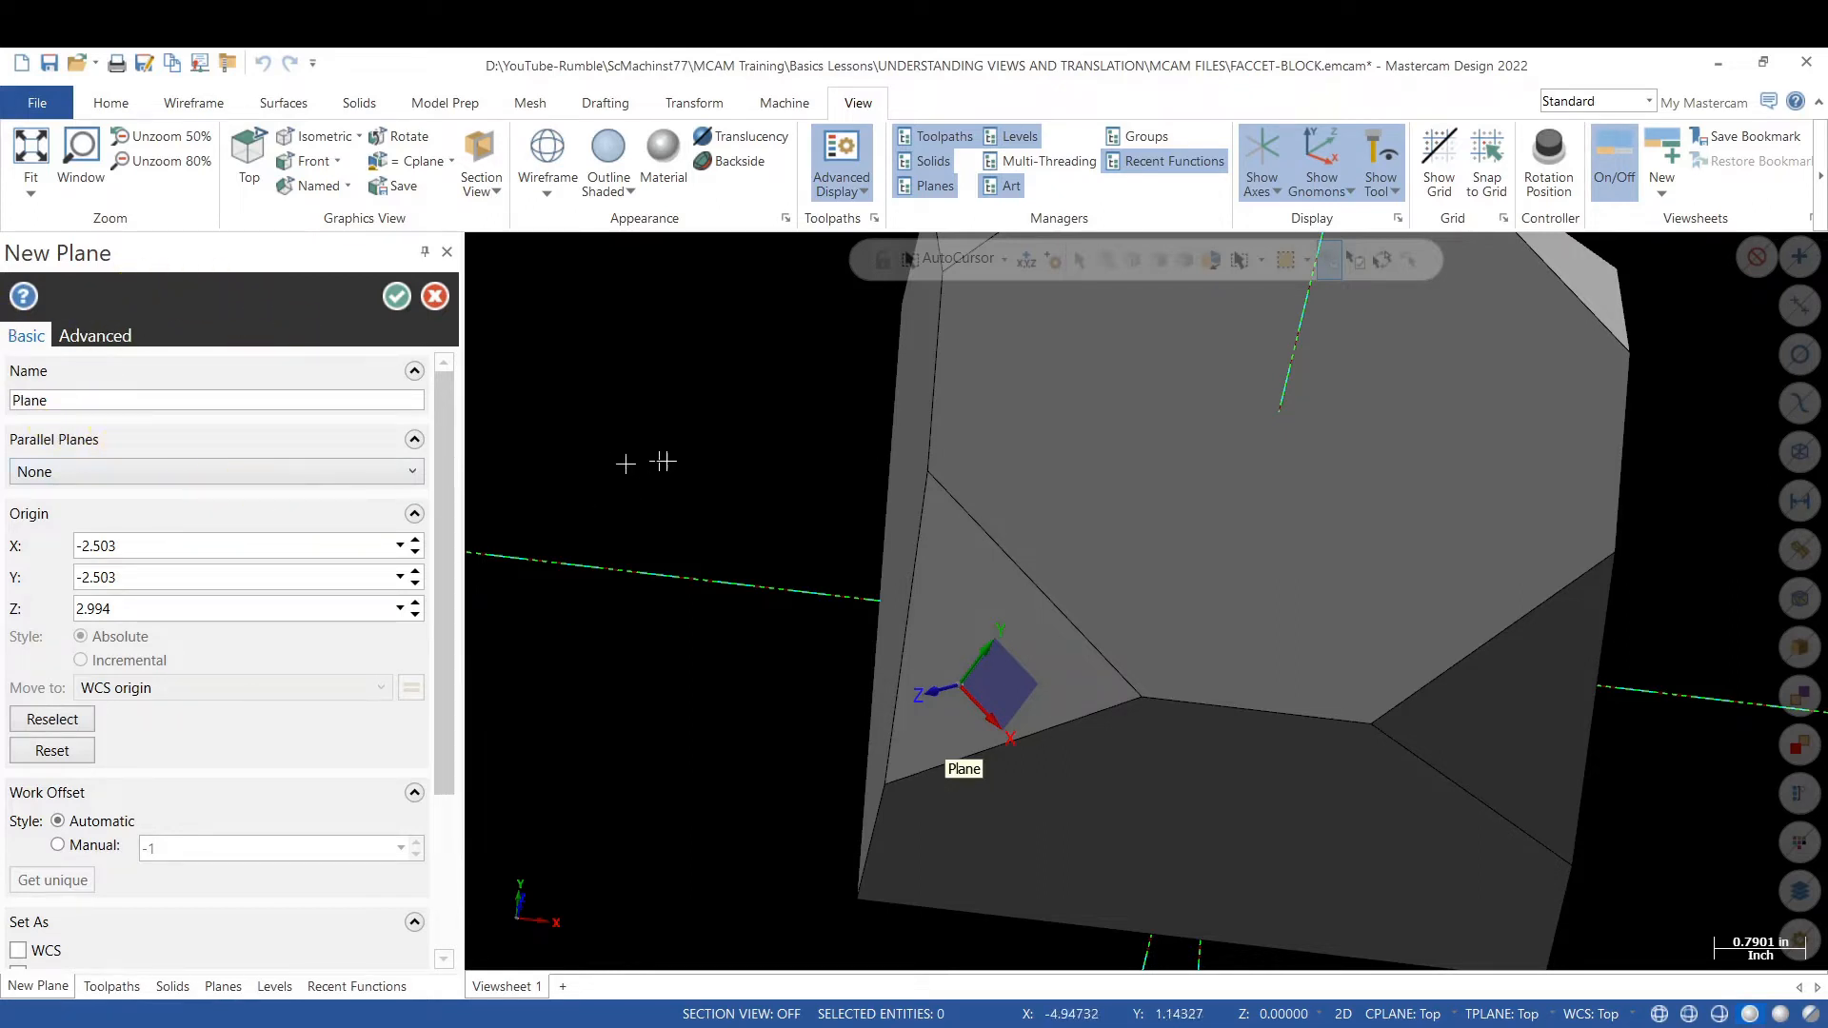
pyautogui.scroll(-2, 648, 486)
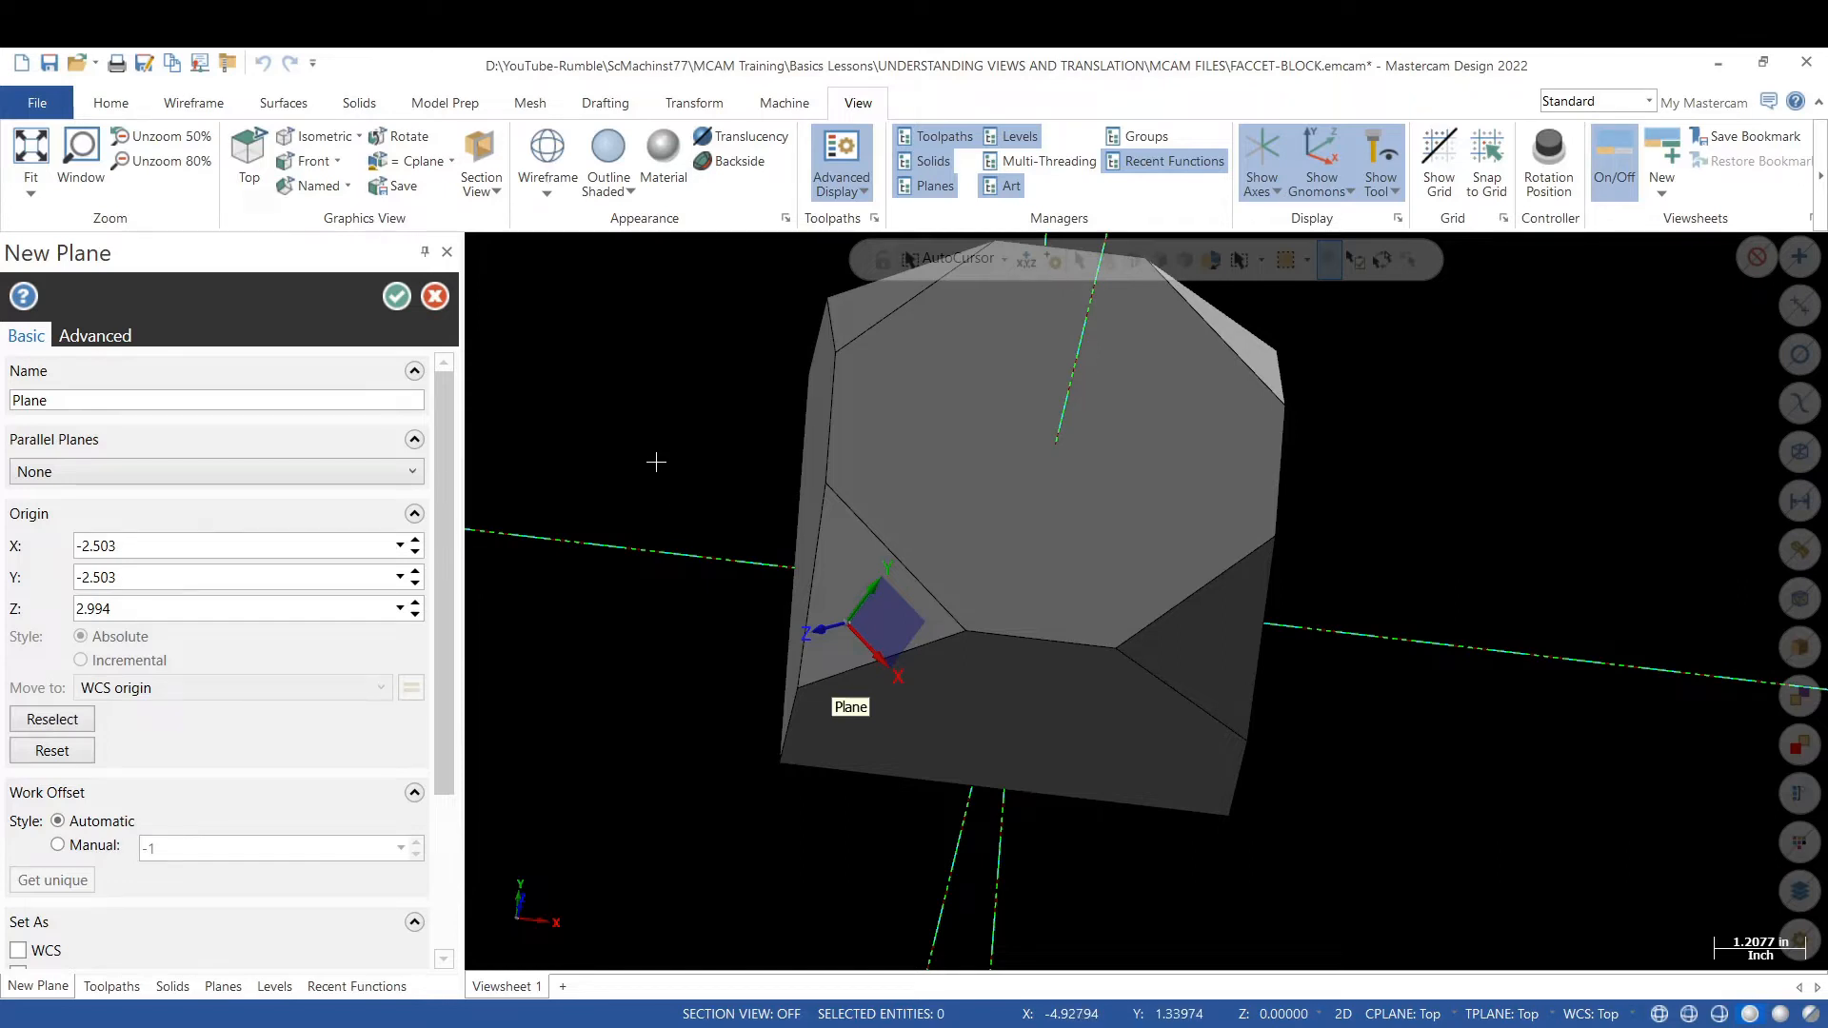
pyautogui.moveTo(660, 449)
pyautogui.mouseDown(button='middle')
pyautogui.moveTo(682, 474)
pyautogui.moveTo(653, 514)
pyautogui.moveTo(620, 514)
pyautogui.moveTo(640, 438)
pyautogui.mouseUp(button='middle')
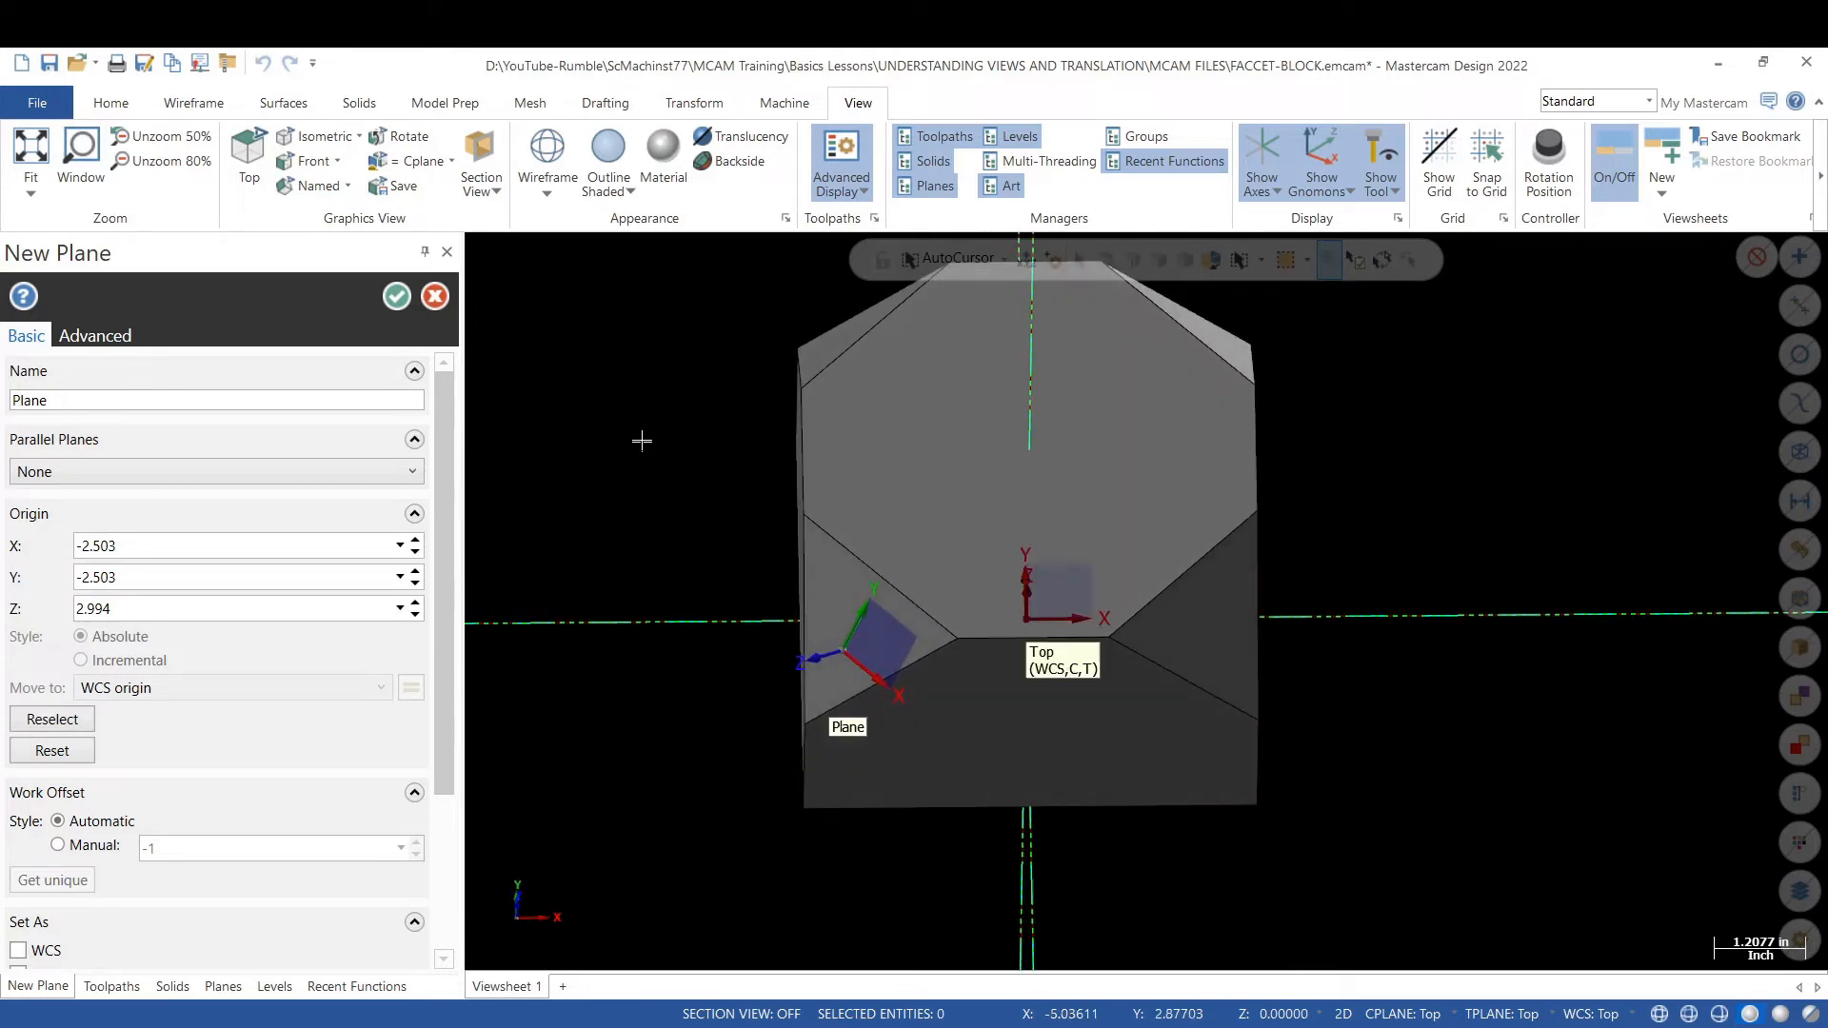
pyautogui.click(172, 400)
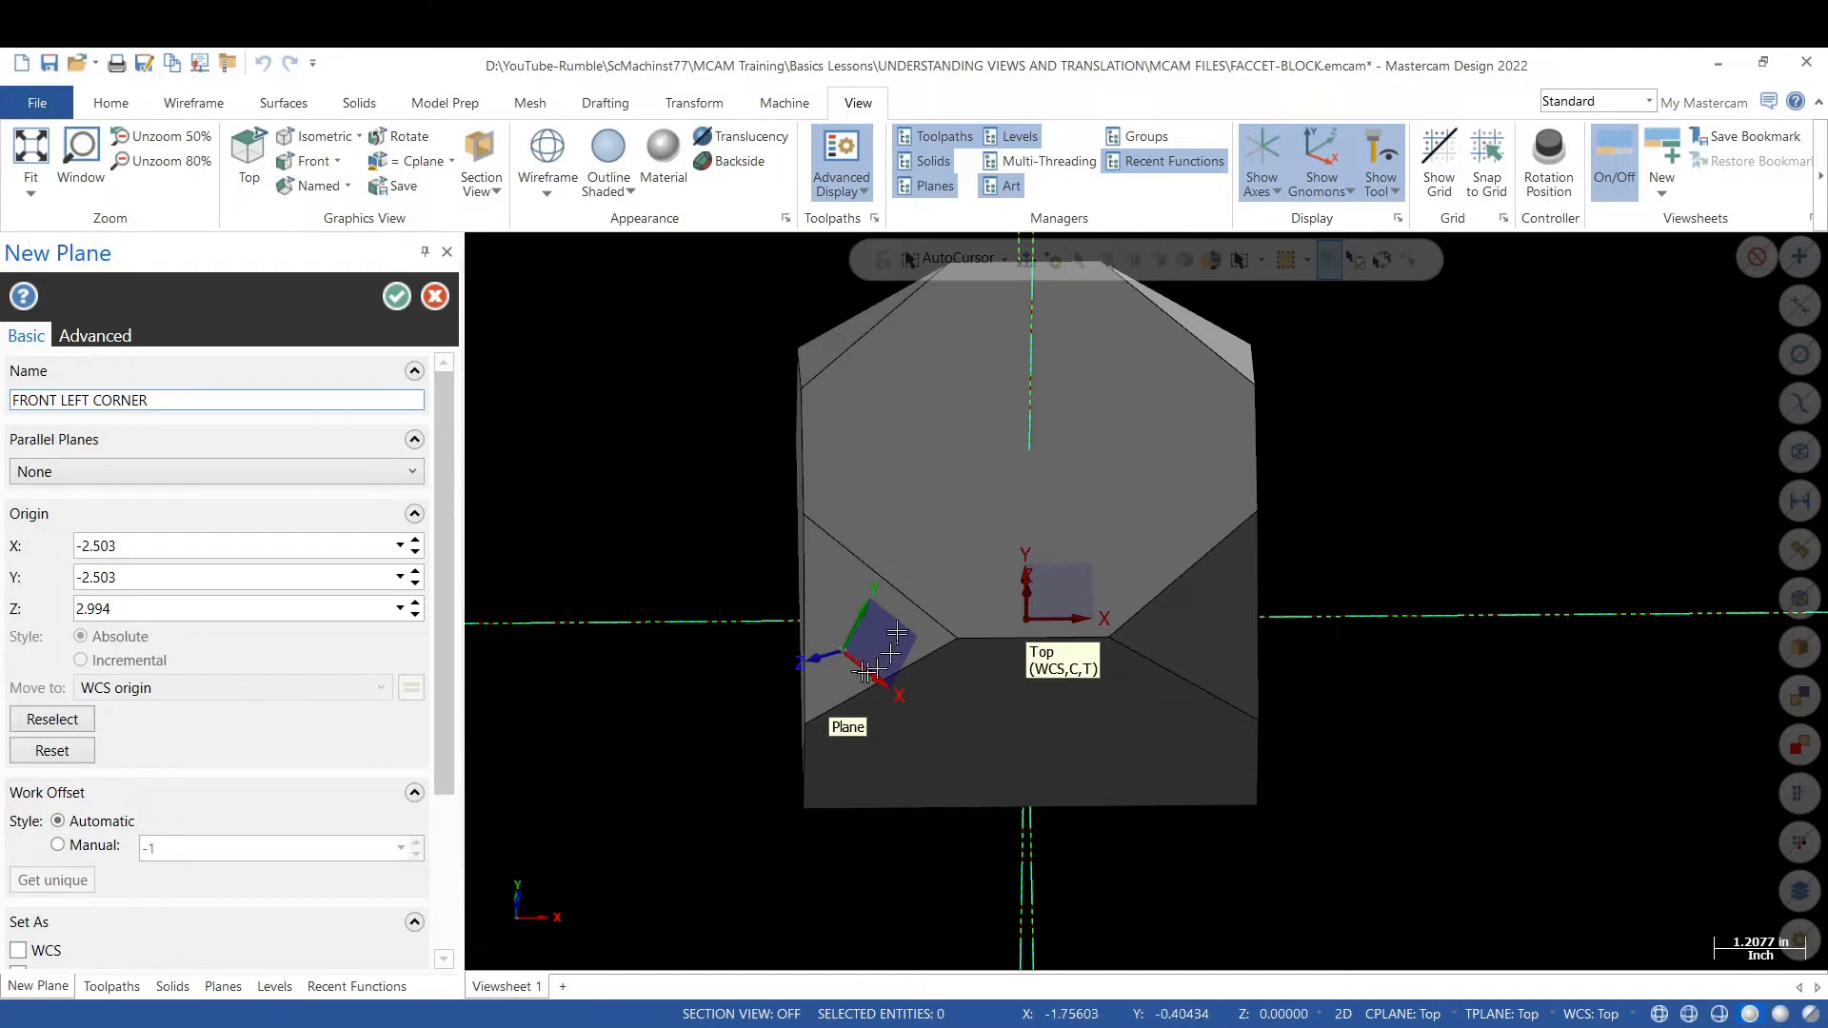
pyautogui.moveTo(809, 630); pyautogui.dragTo(861, 588, button='middle')
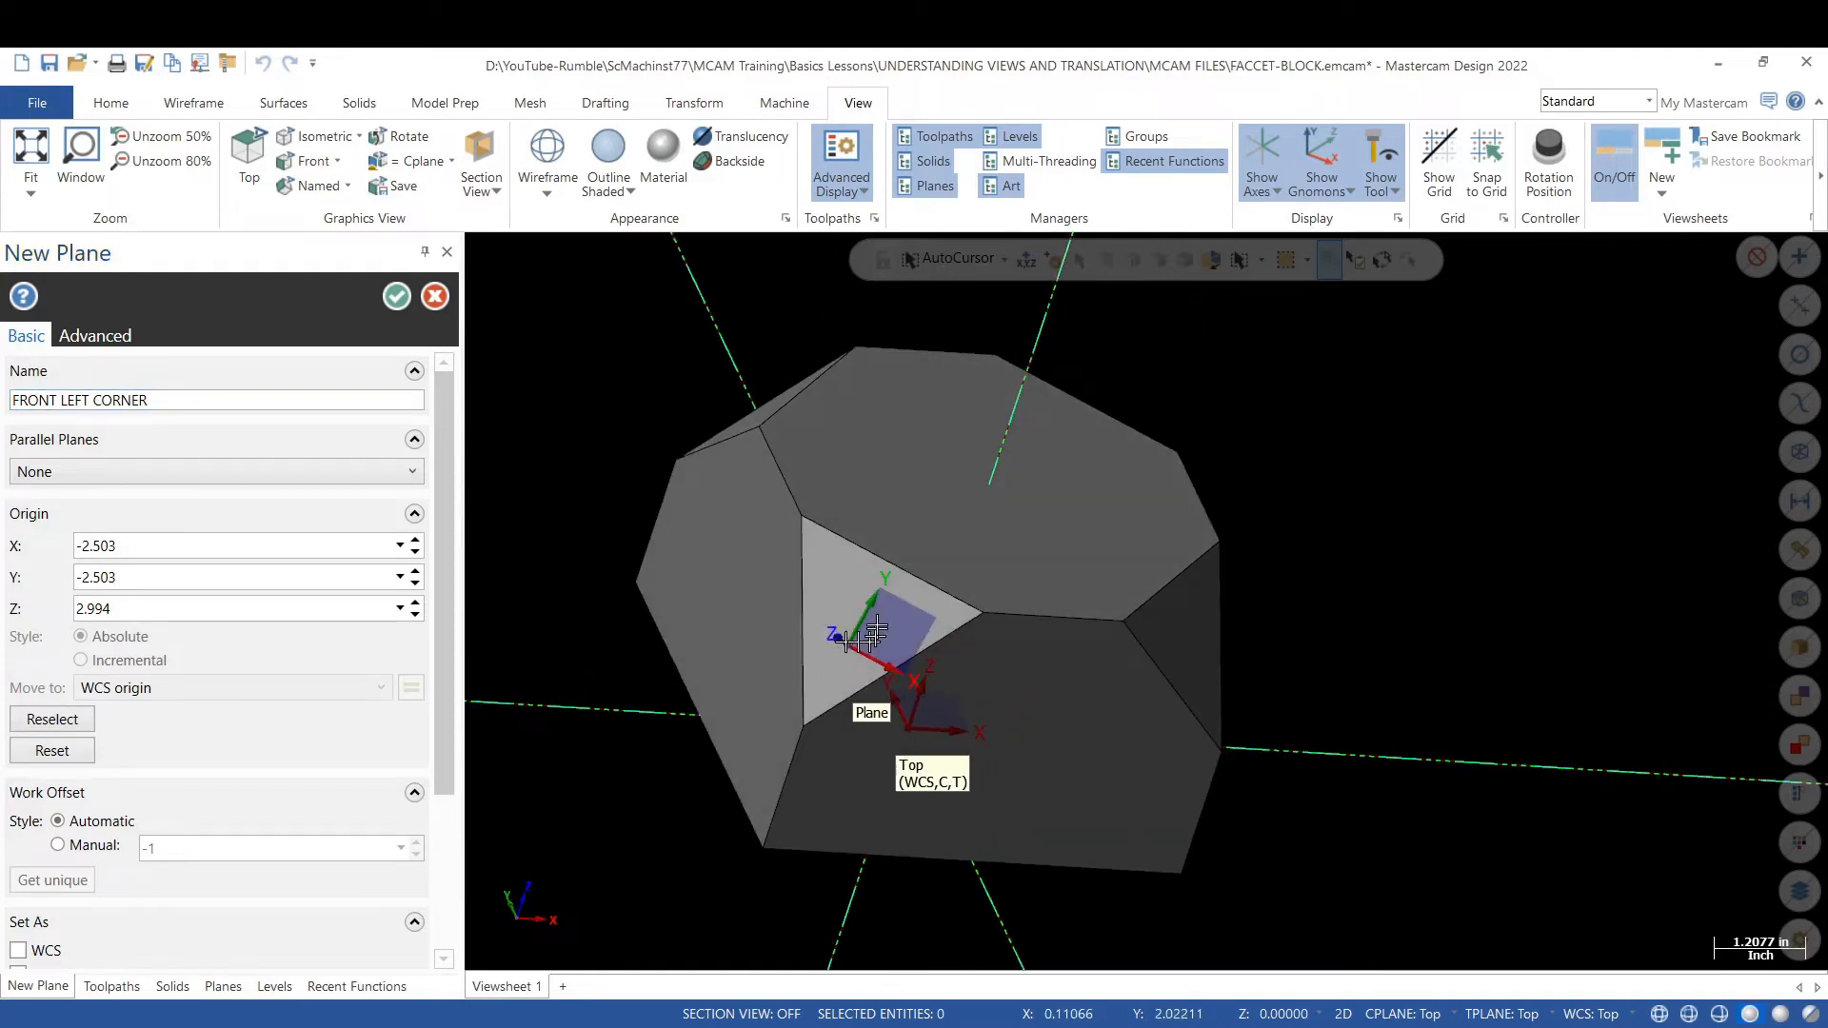
pyautogui.click(397, 302)
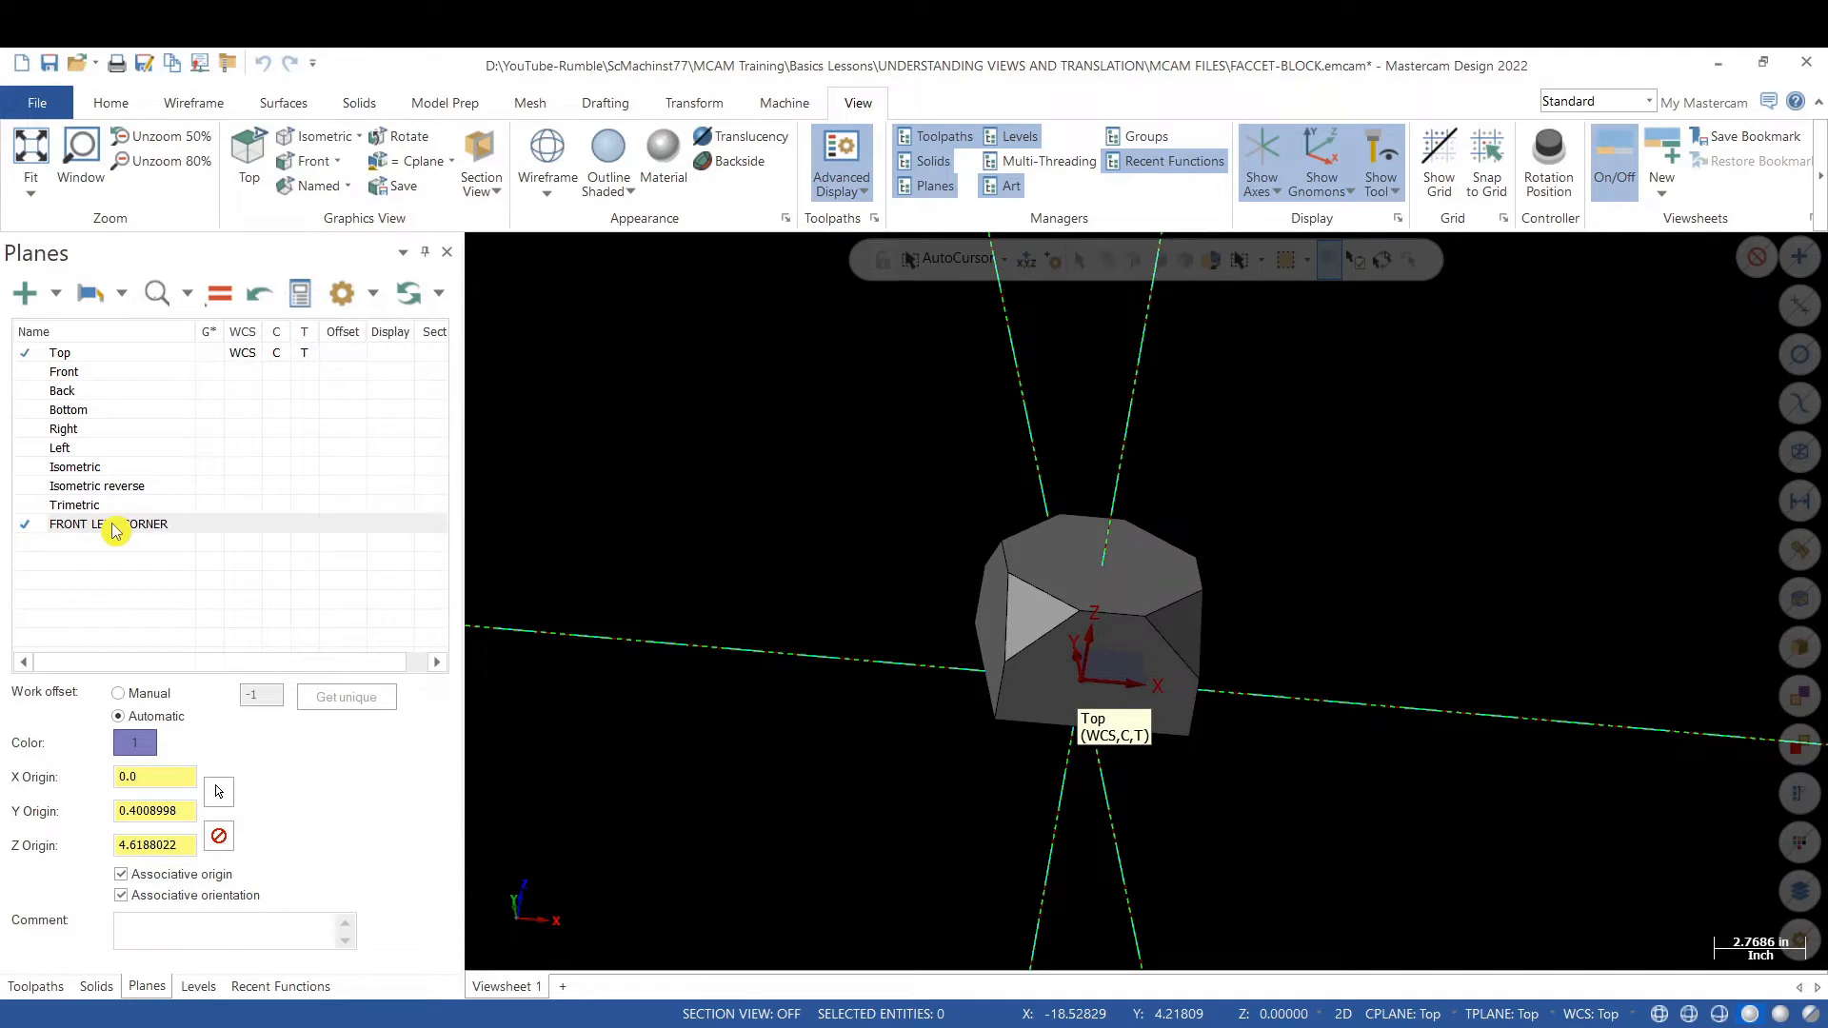
# - Make FRONT LEFT CORNER the graphics view, construction plane and tool plane, and inspect its axes relative to the Top WCS
pyautogui.click(214, 532)
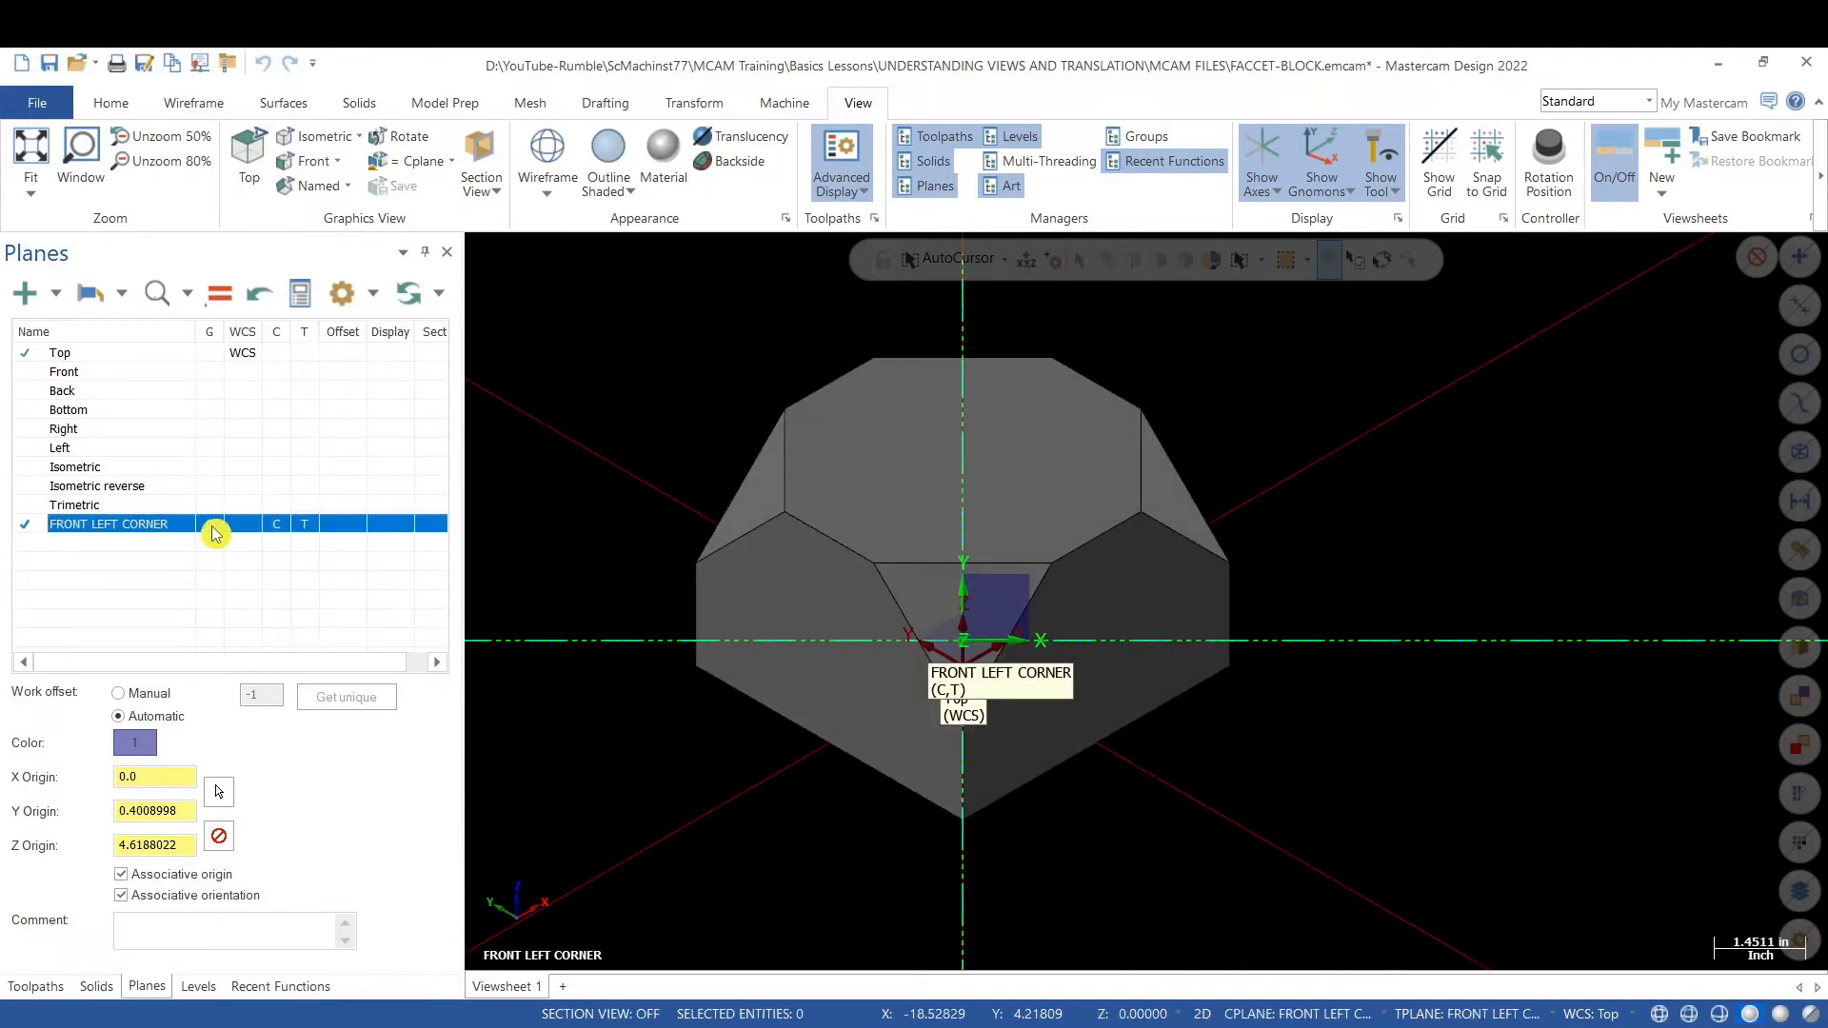
pyautogui.click(211, 530)
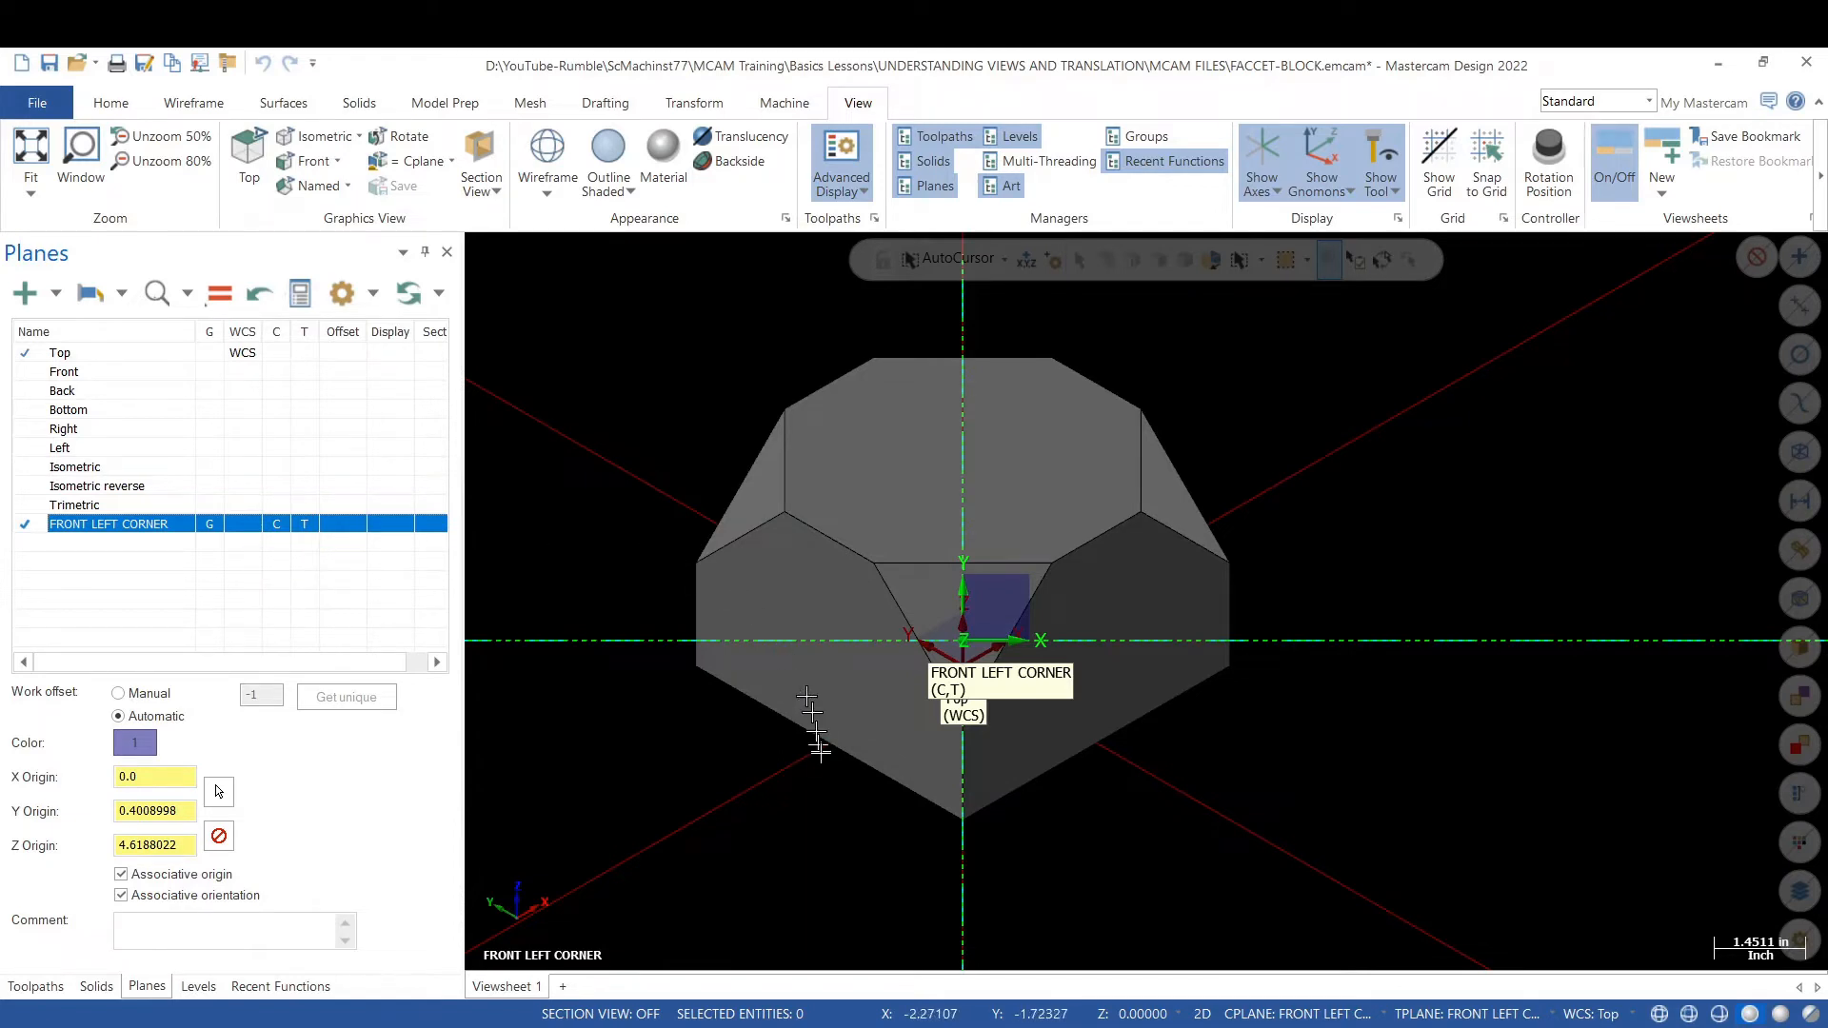
pyautogui.moveTo(812, 755)
pyautogui.mouseDown(button='middle')
pyautogui.moveTo(784, 694)
pyautogui.moveTo(687, 664)
pyautogui.mouseUp(button='middle')
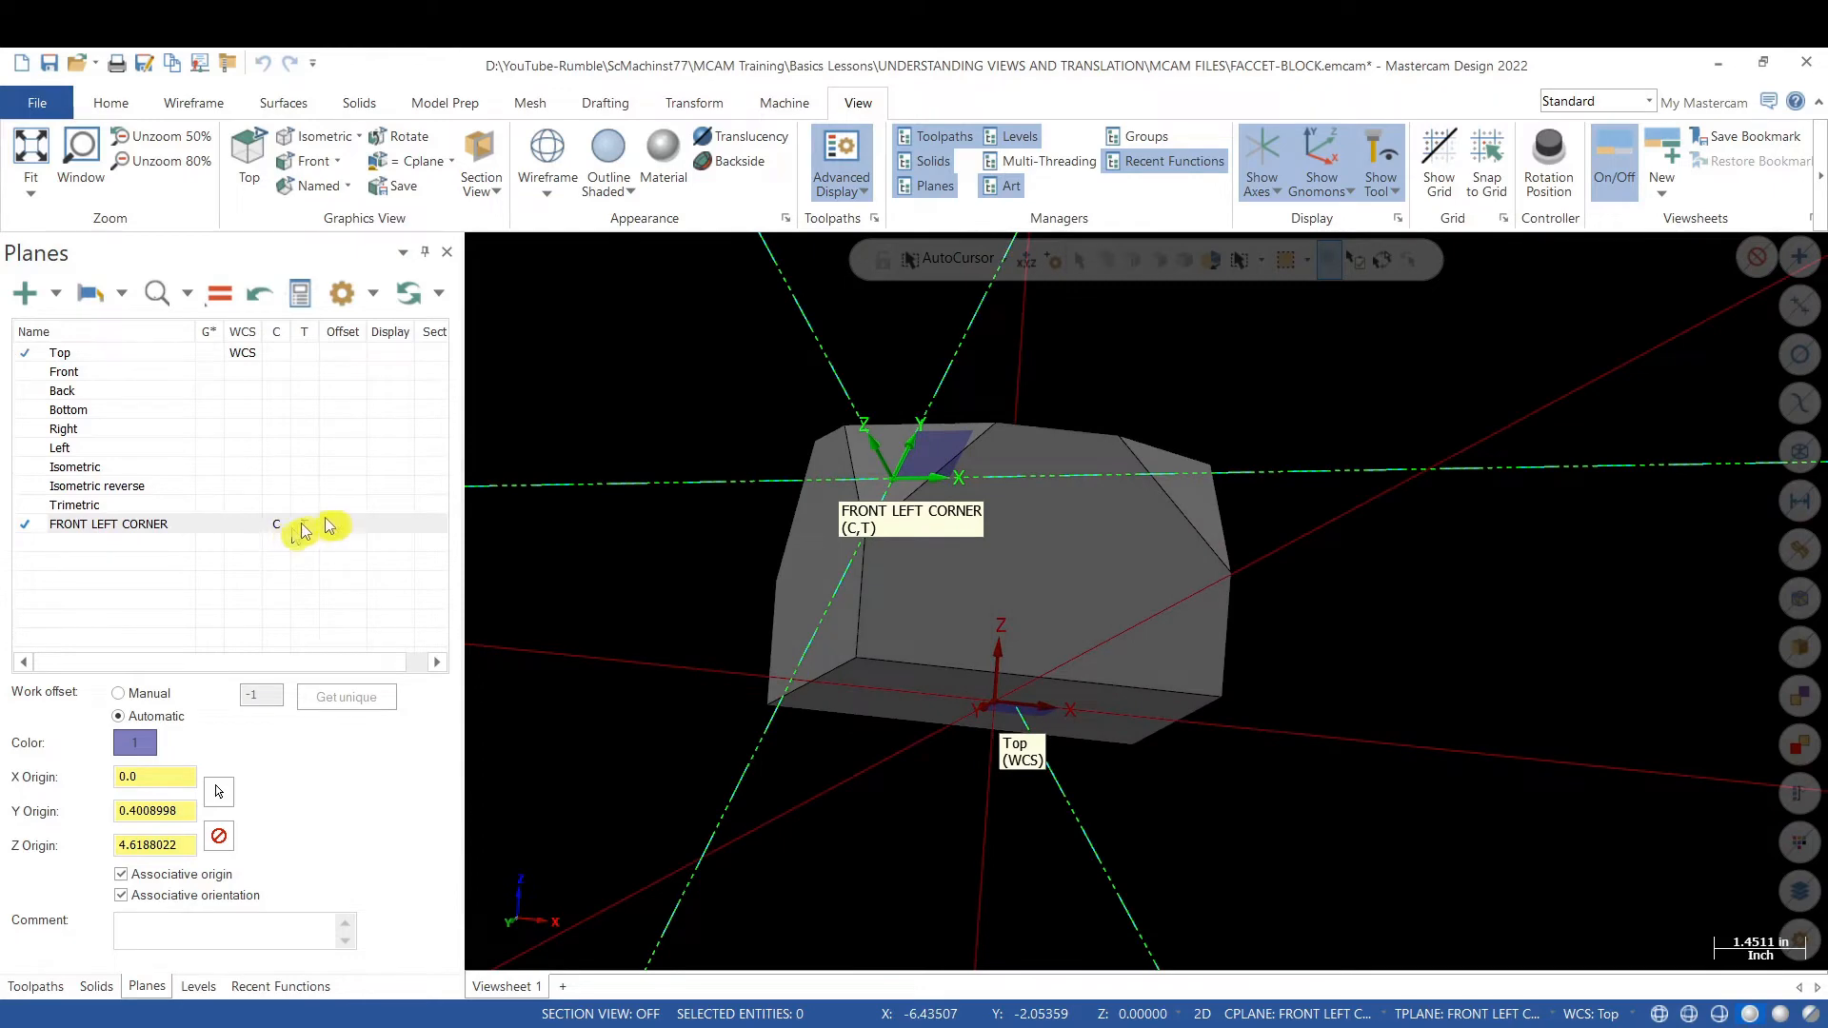
pyautogui.scroll(2, 810, 521)
pyautogui.moveTo(723, 566)
pyautogui.mouseDown(button='middle')
pyautogui.moveTo(788, 571)
pyautogui.moveTo(791, 590)
pyautogui.mouseUp(button='middle')
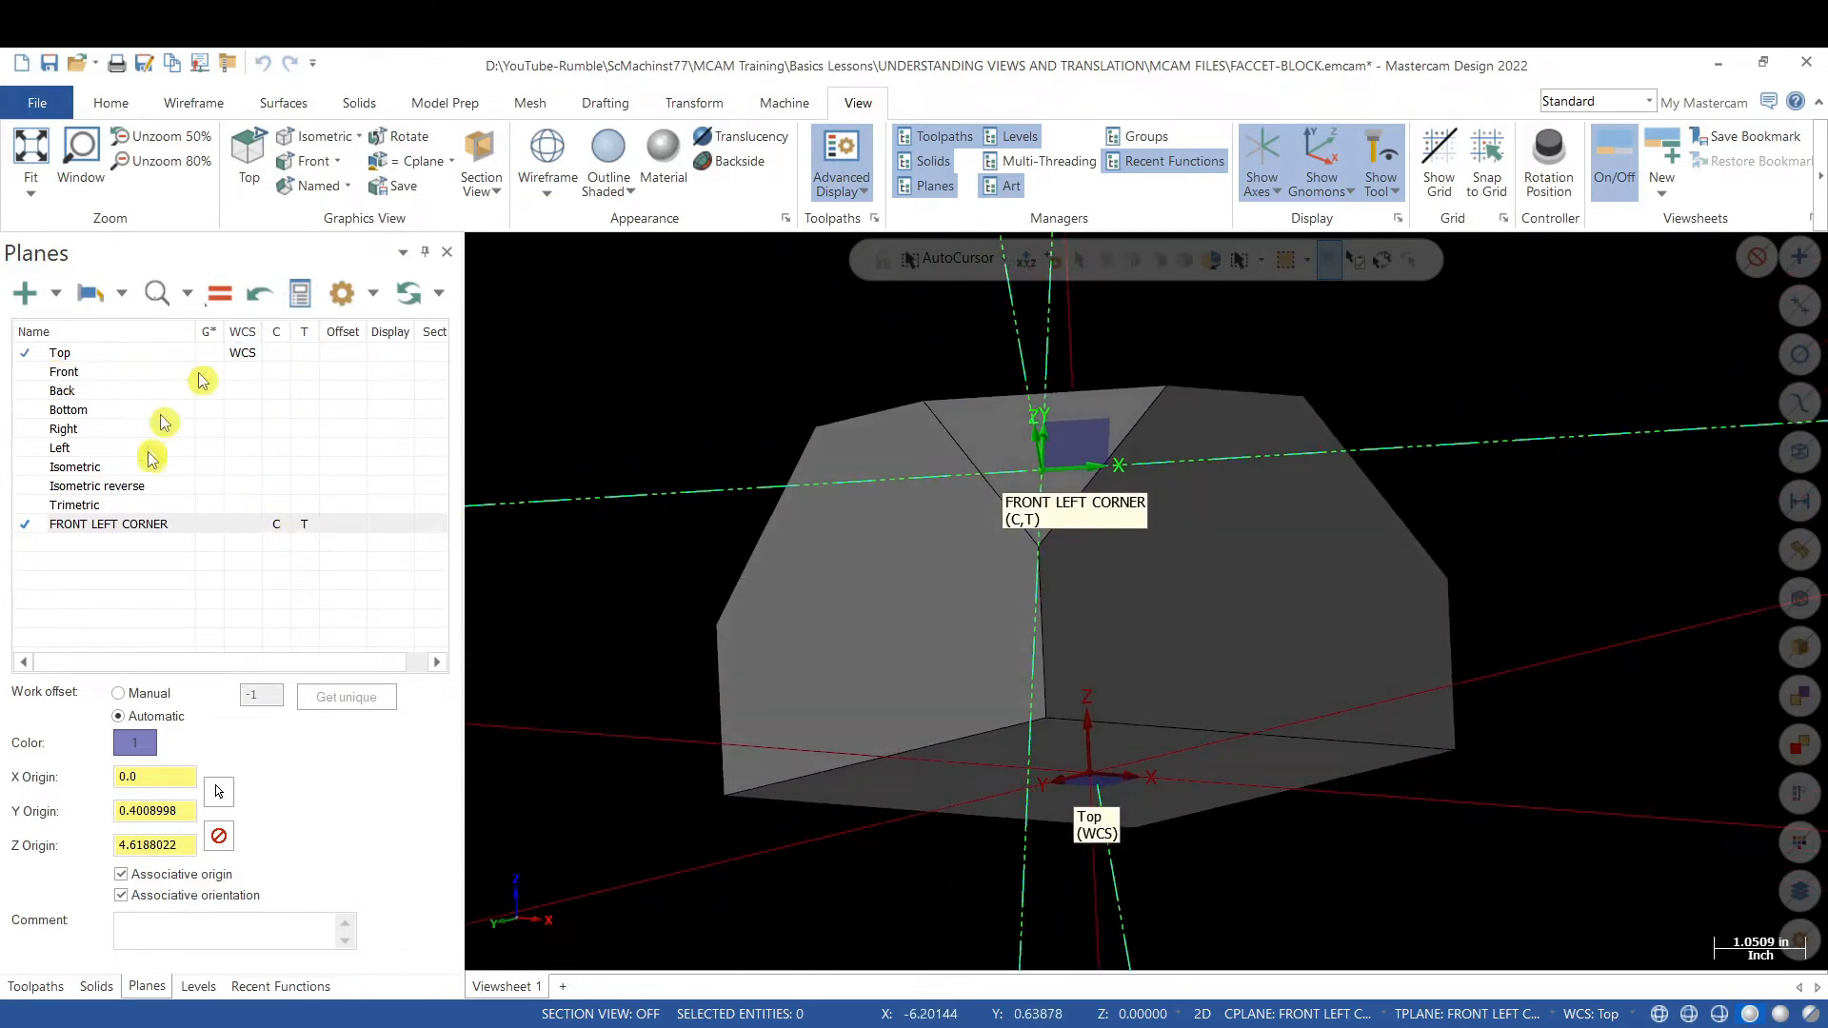
pyautogui.moveTo(912, 542); pyautogui.dragTo(784, 530, button='middle')
pyautogui.scroll(2, 941, 496)
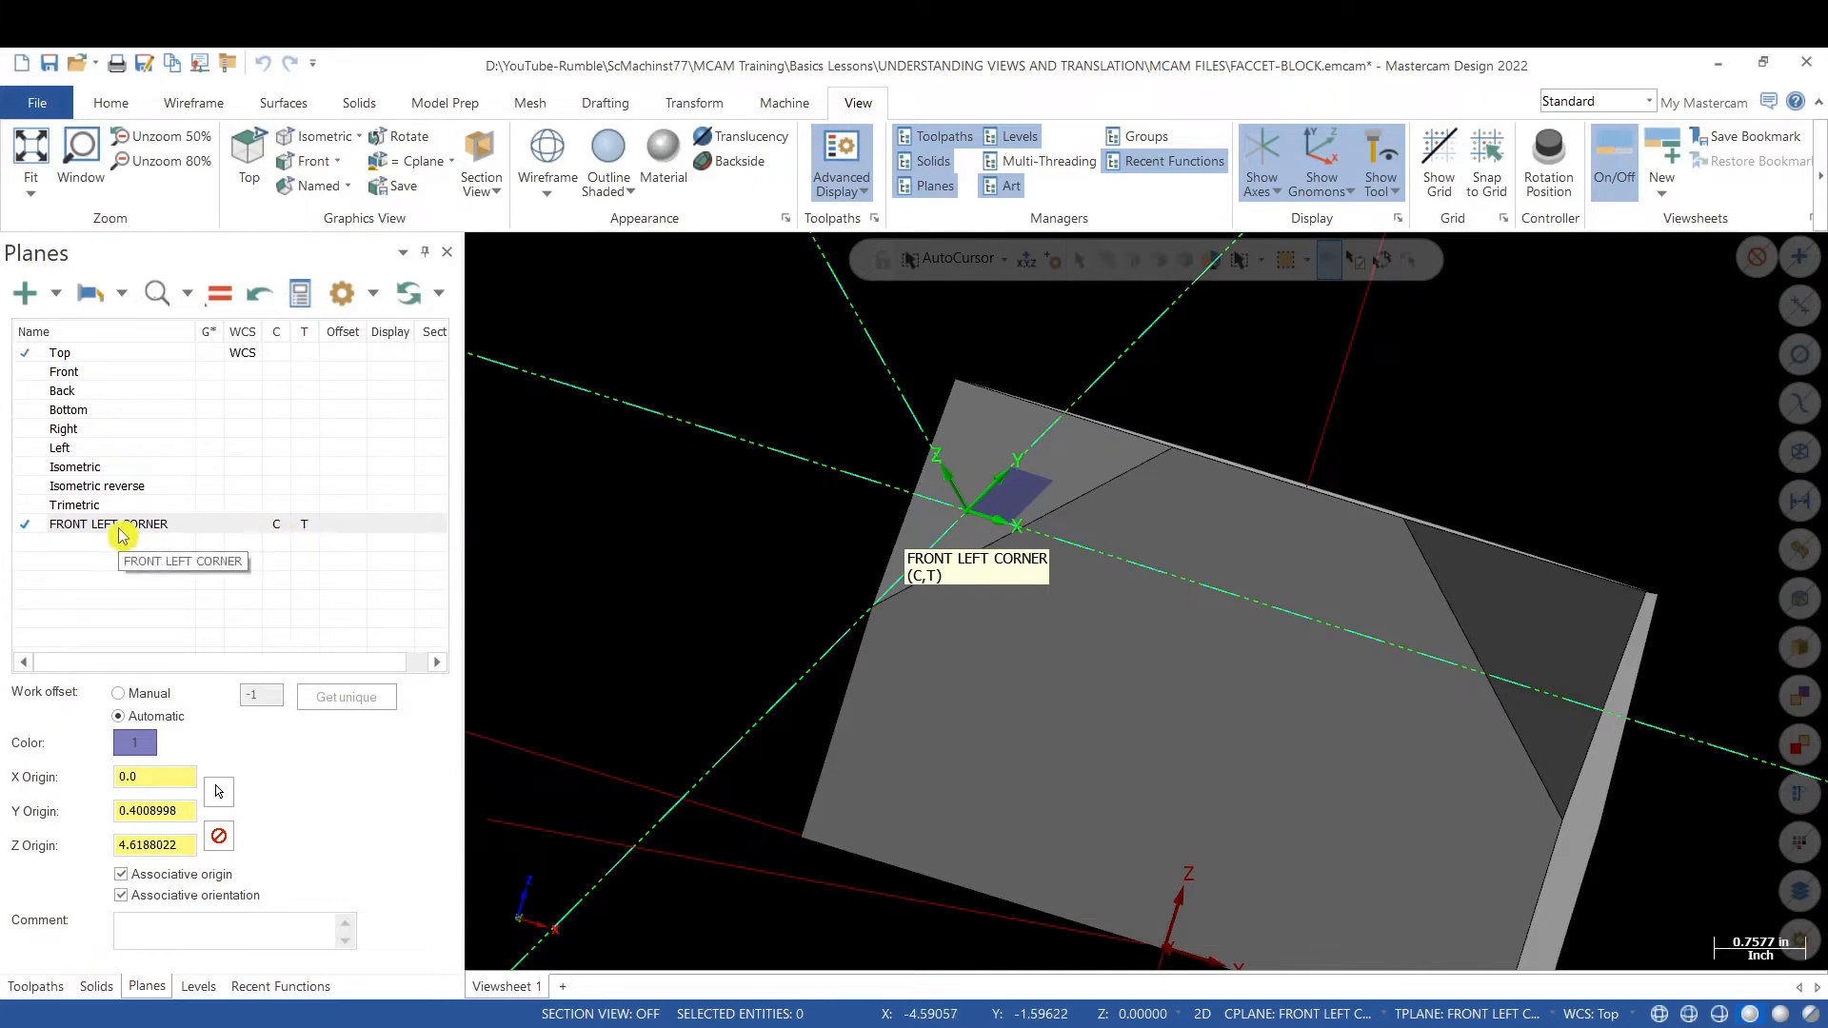
pyautogui.scroll(-1, 682, 581)
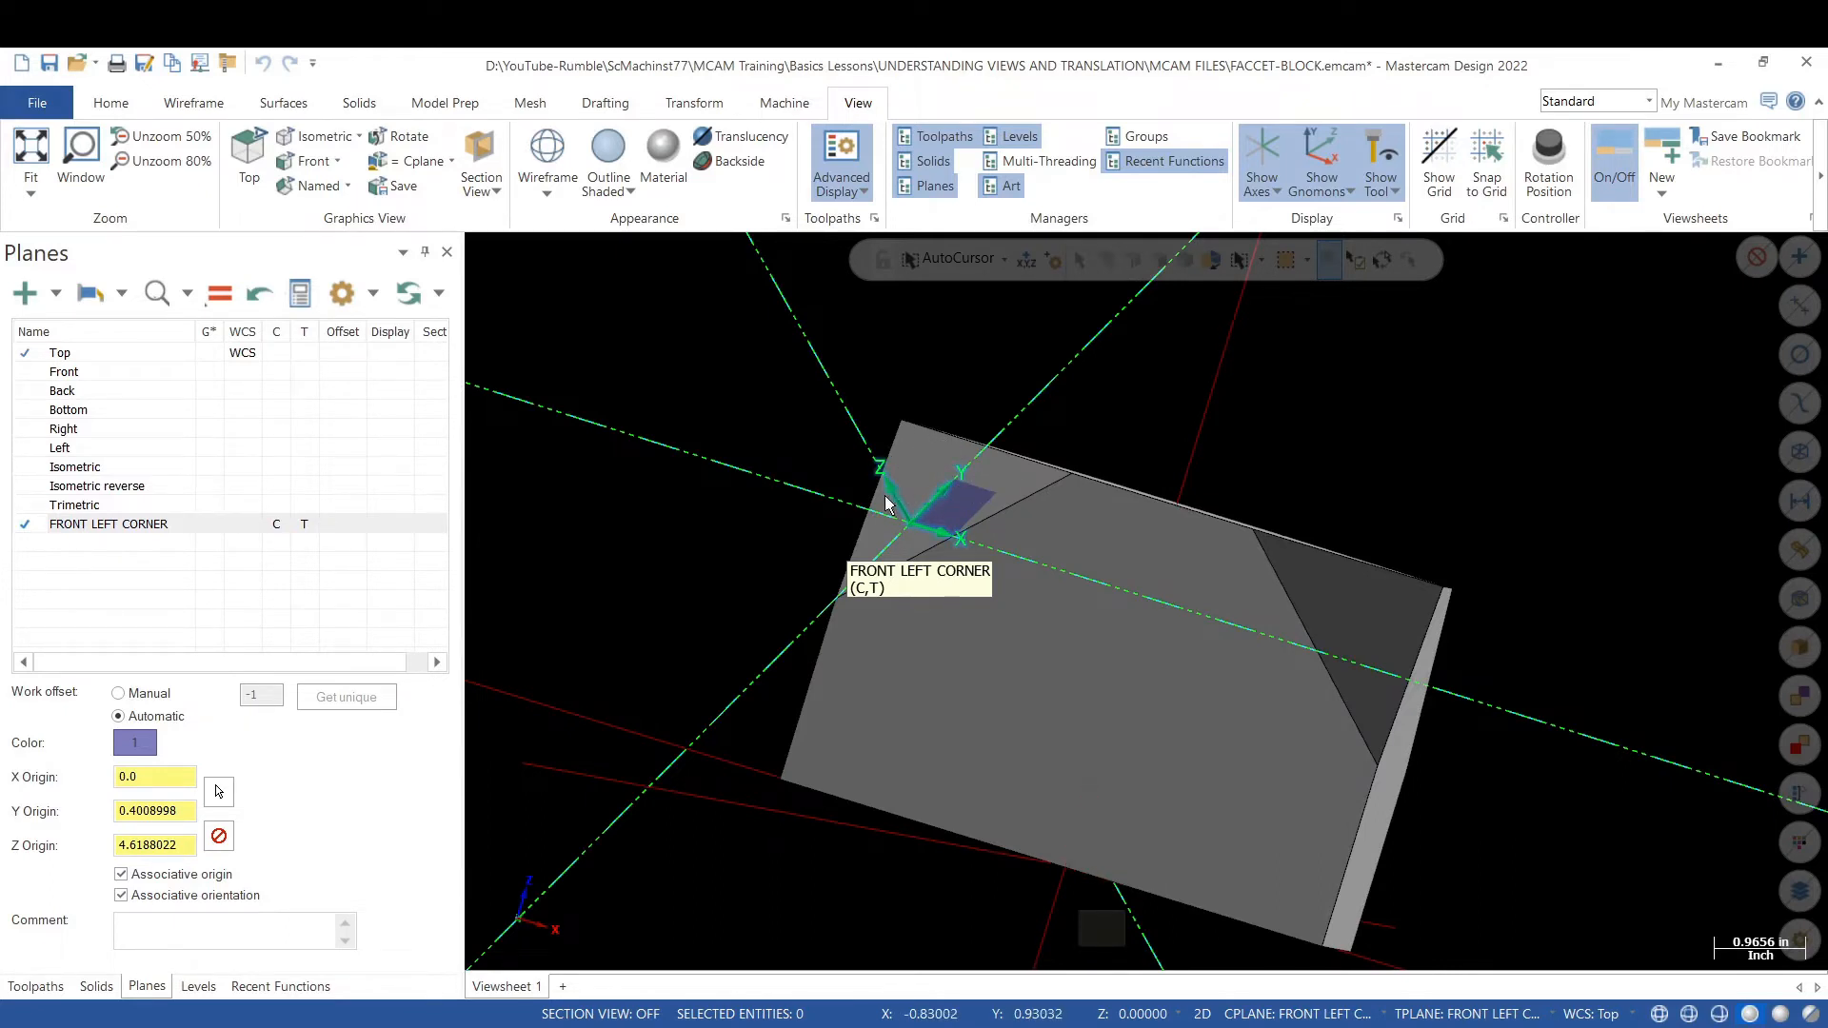
# - View the block square to the FRONT LEFT CORNER plane and start Create Letters with the Mastercam (Box) Font
pyautogui.click(221, 531)
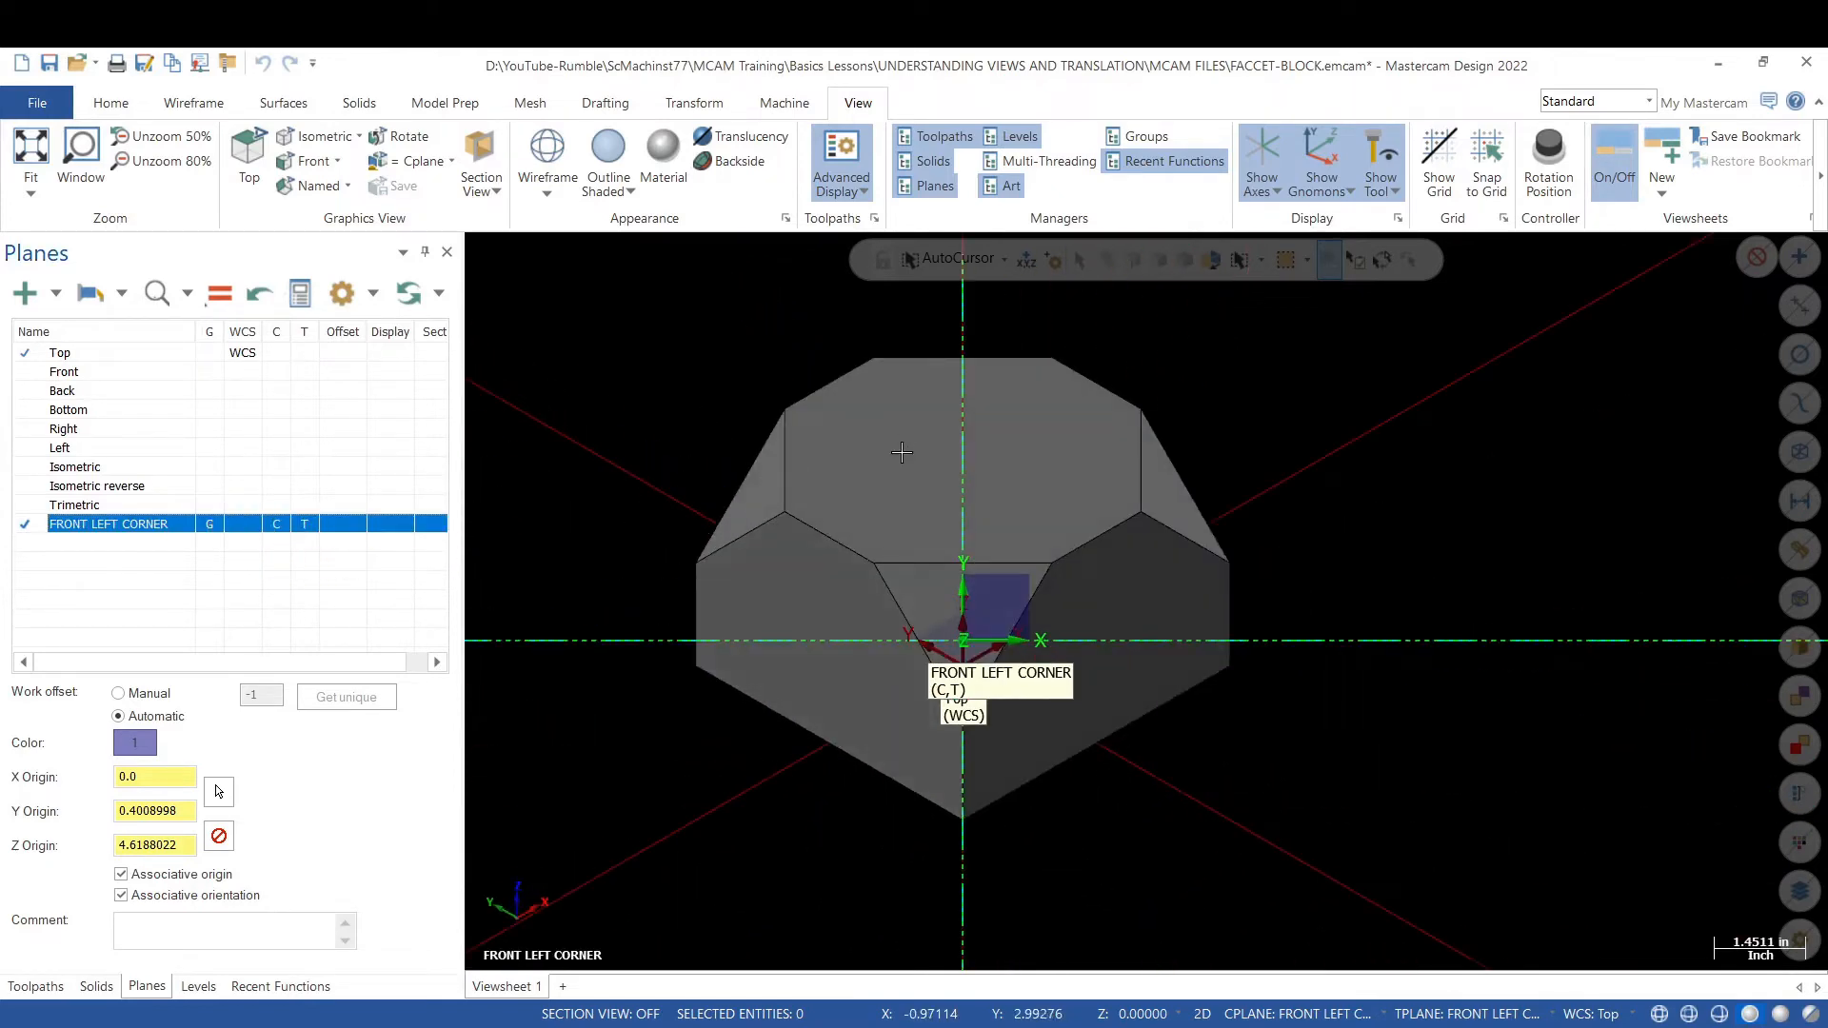
pyautogui.scroll(2, 887, 647)
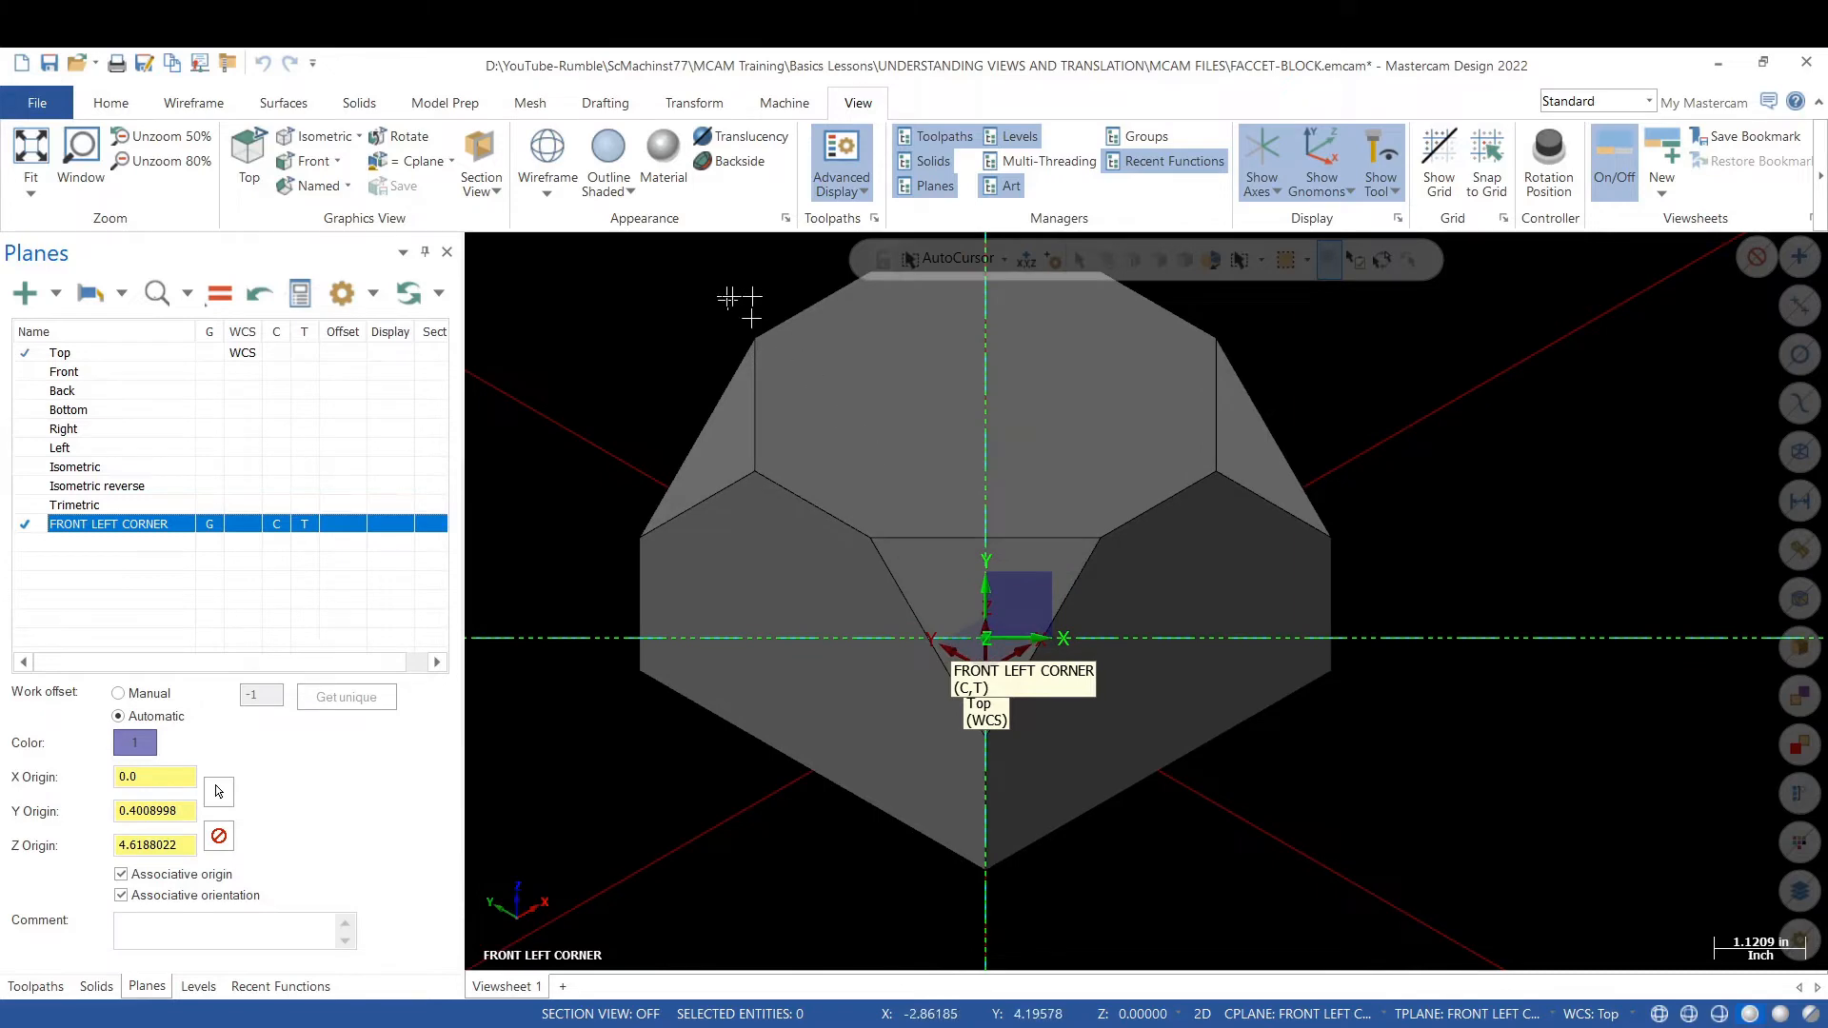
pyautogui.click(198, 105)
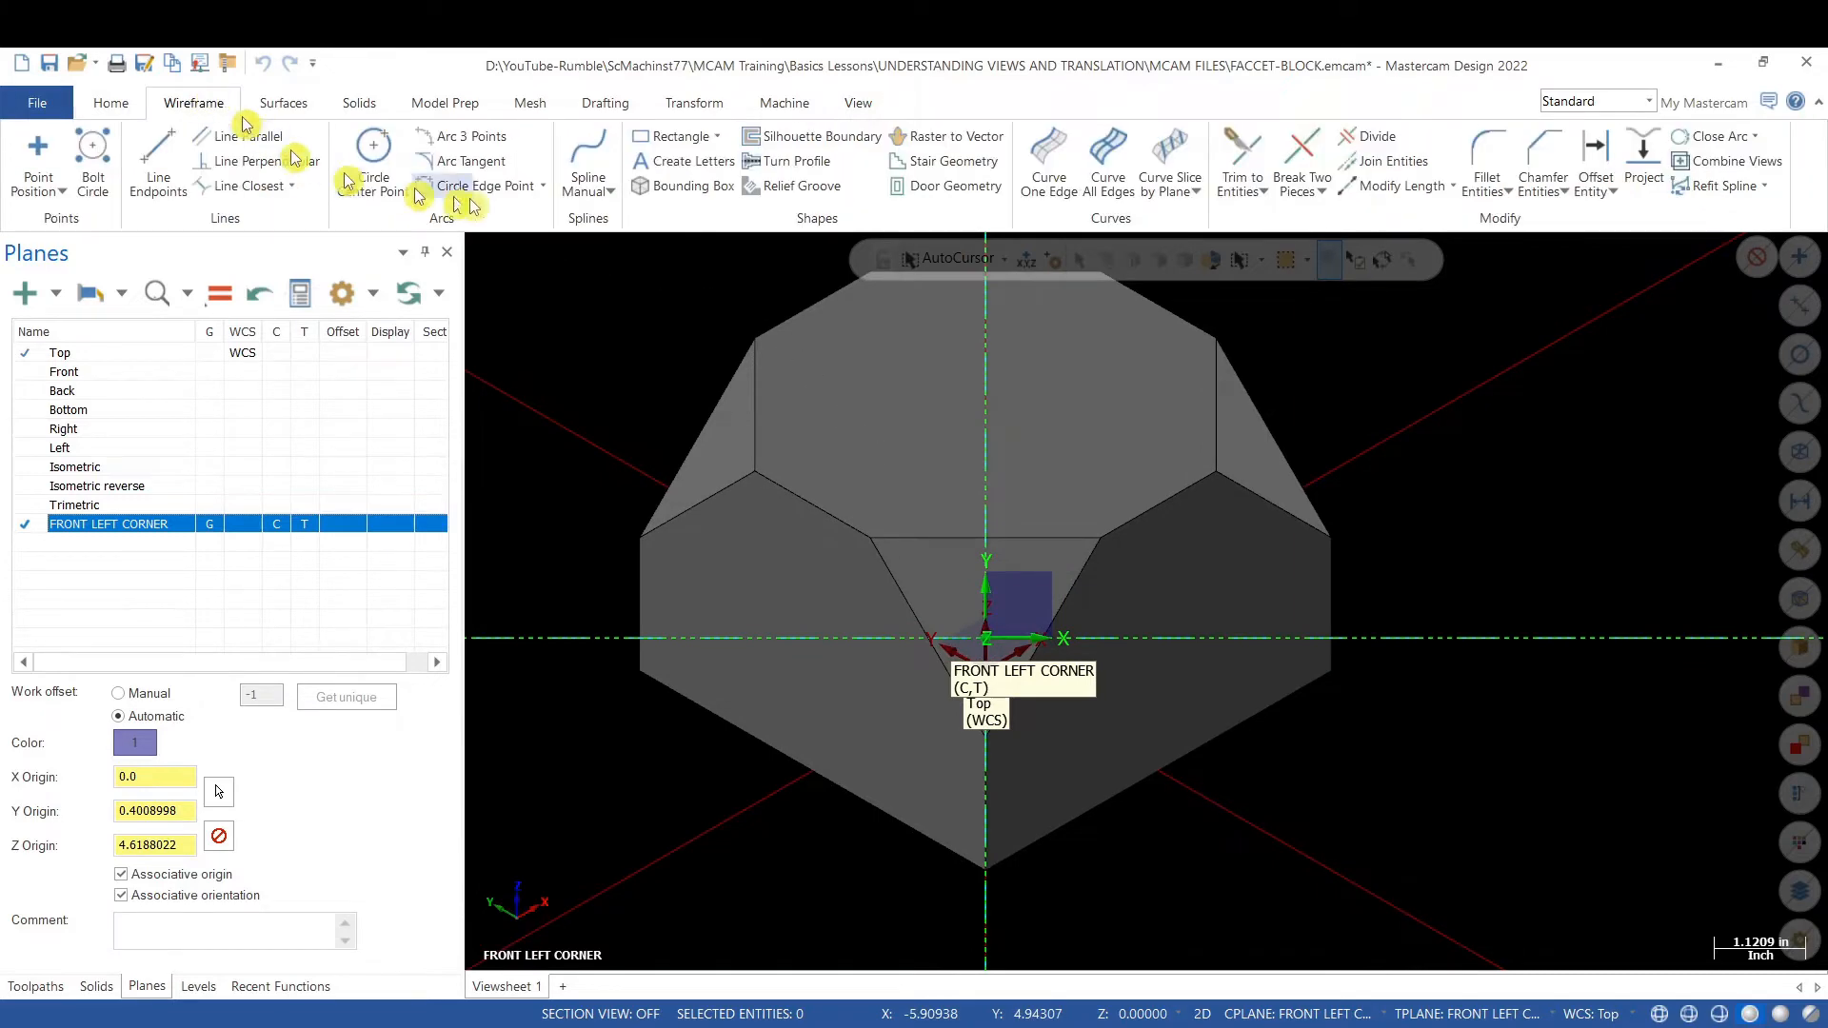
pyautogui.click(692, 162)
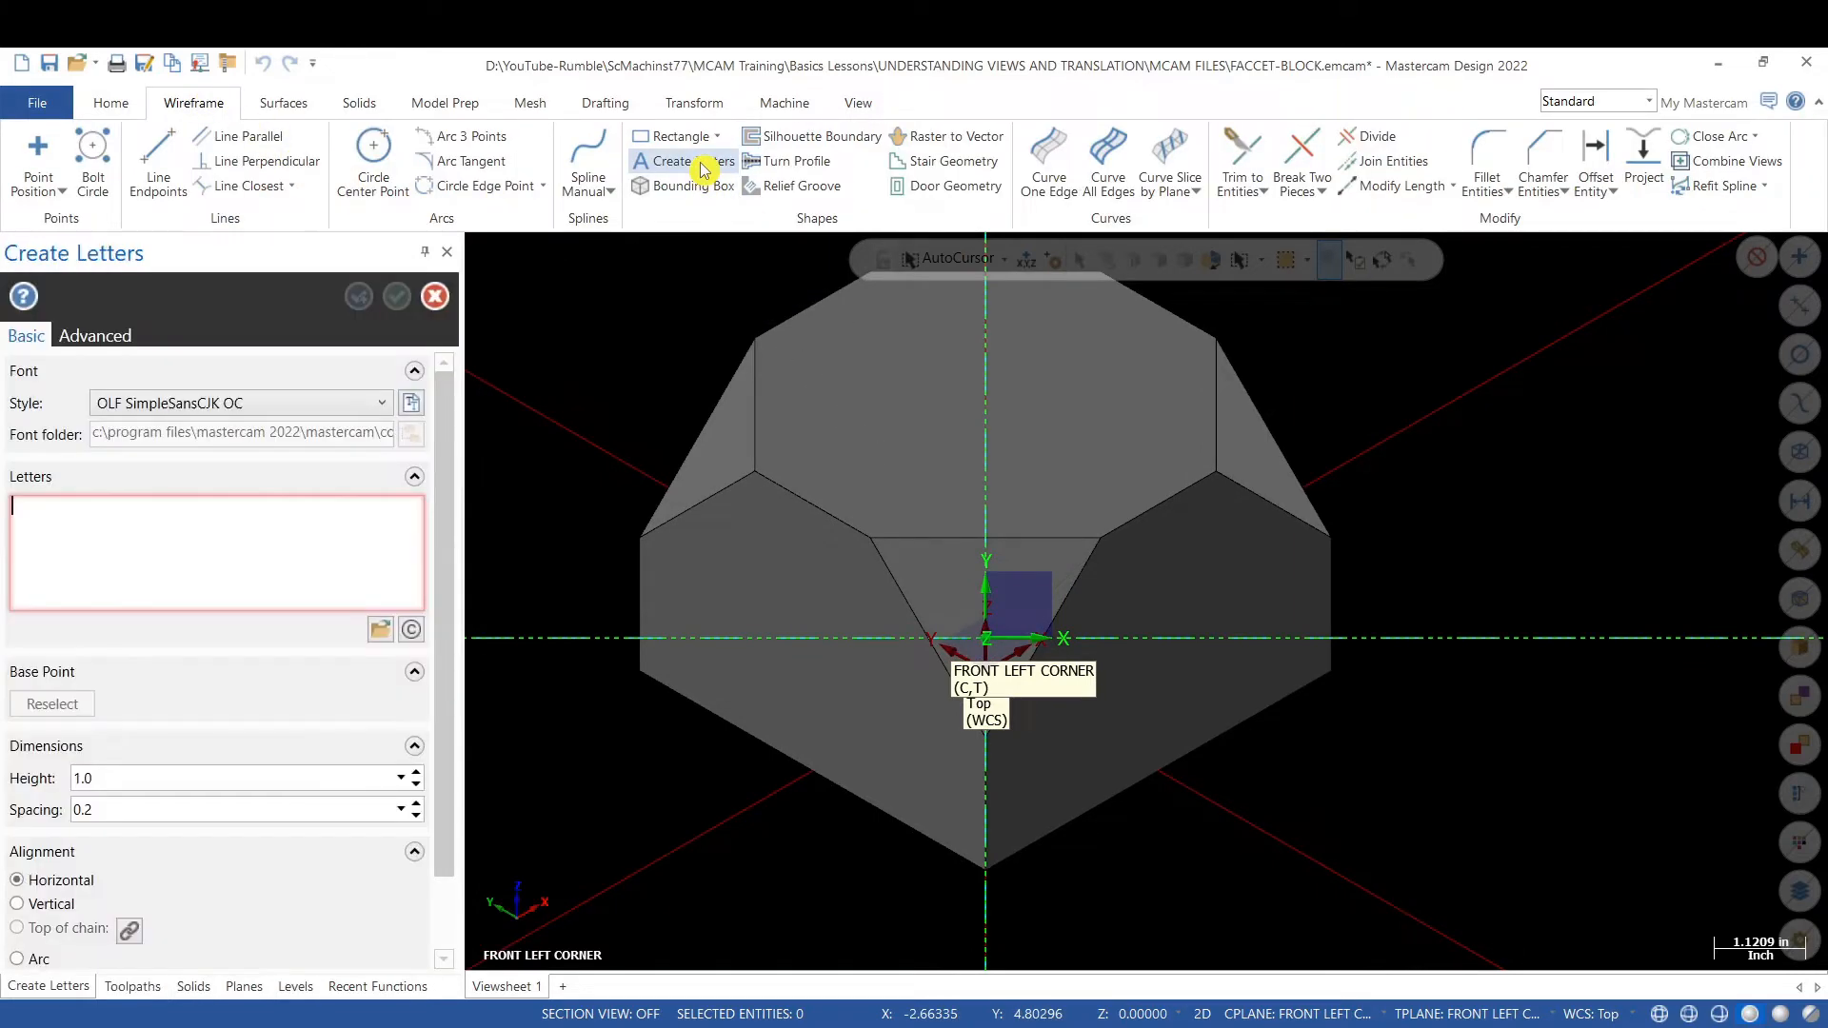
pyautogui.click(317, 407)
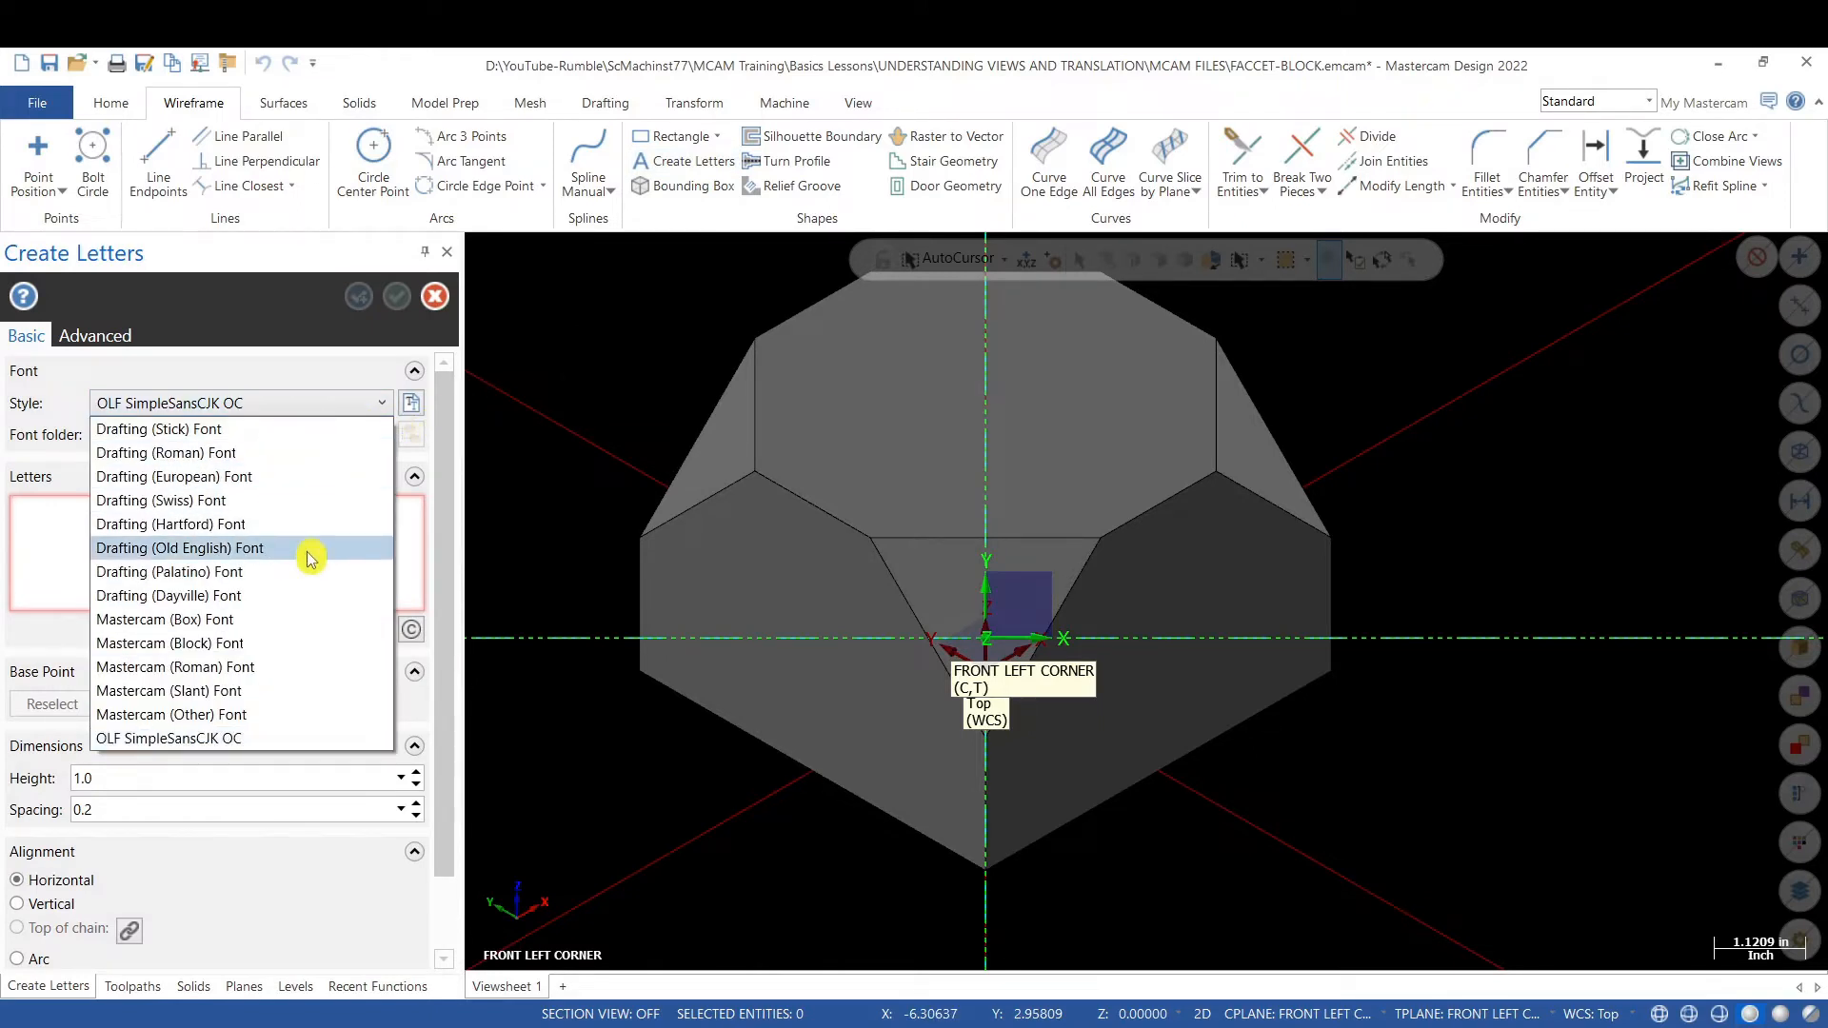
pyautogui.click(298, 620)
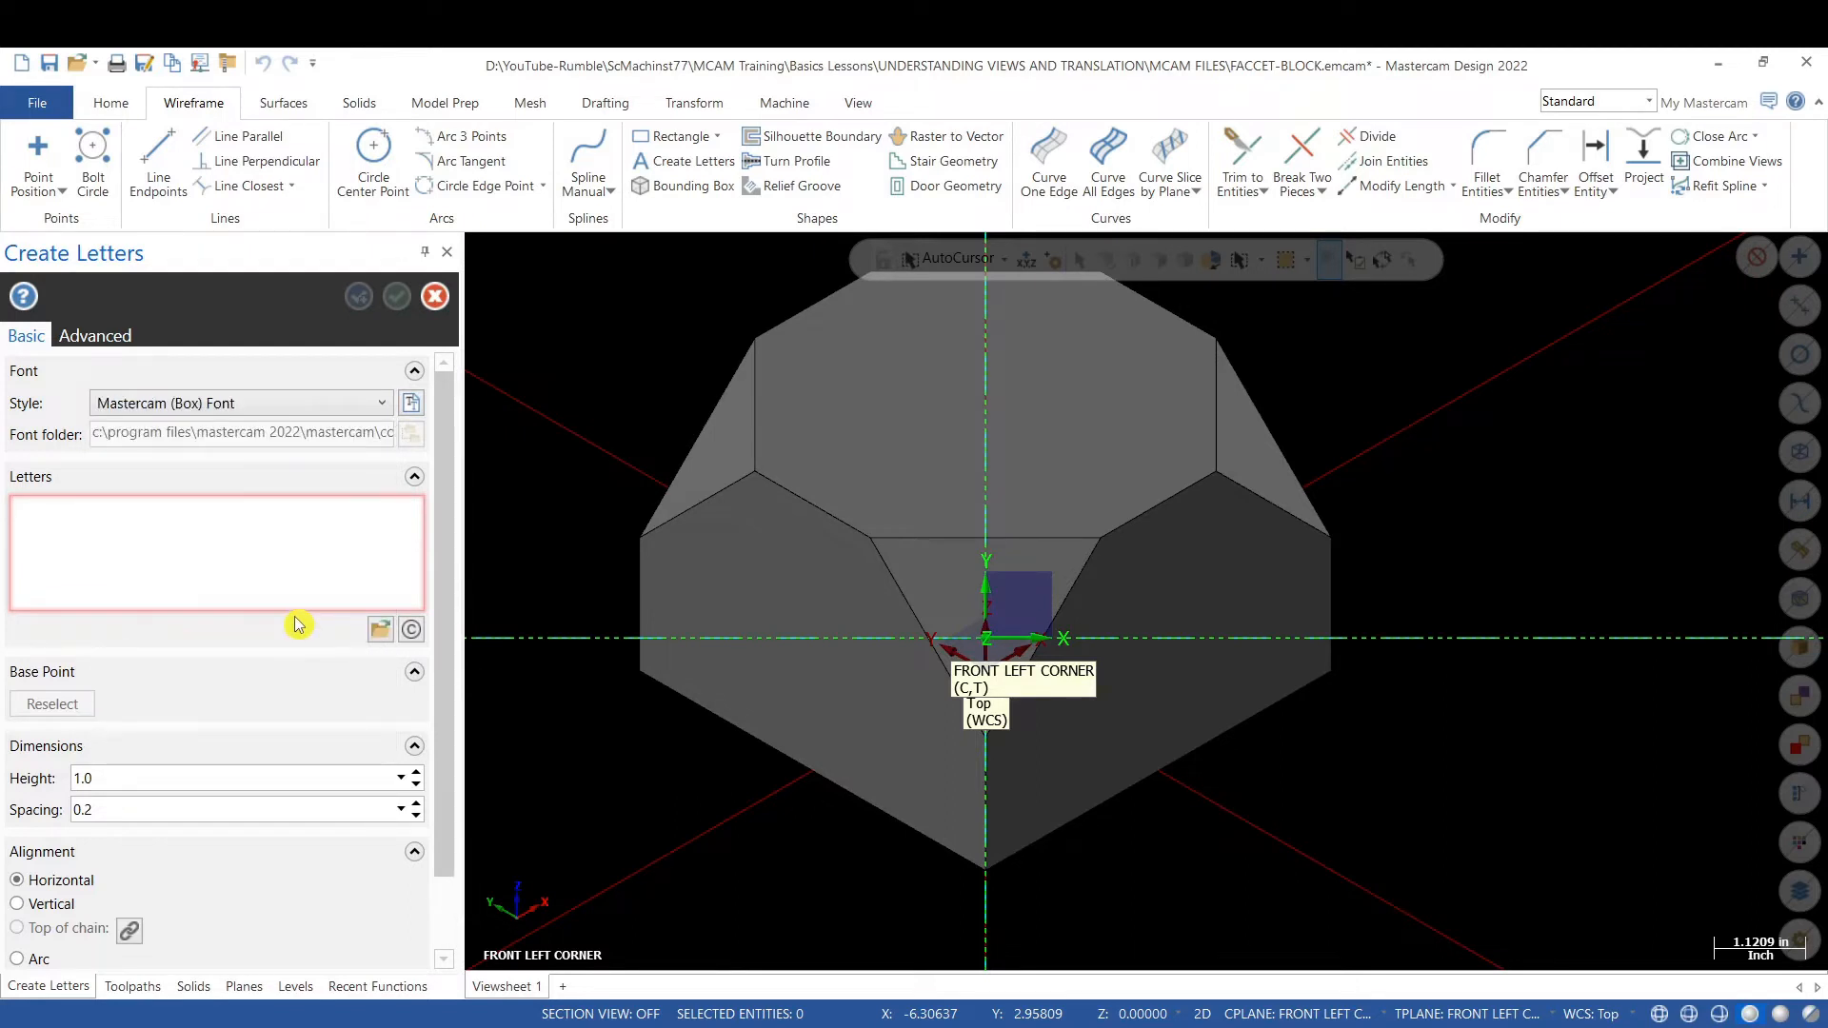
# - Set the letter height to 0.25 and enter HELLO as the lettering text
pyautogui.click(144, 777)
pyautogui.write('.25')
pyautogui.press('Return')
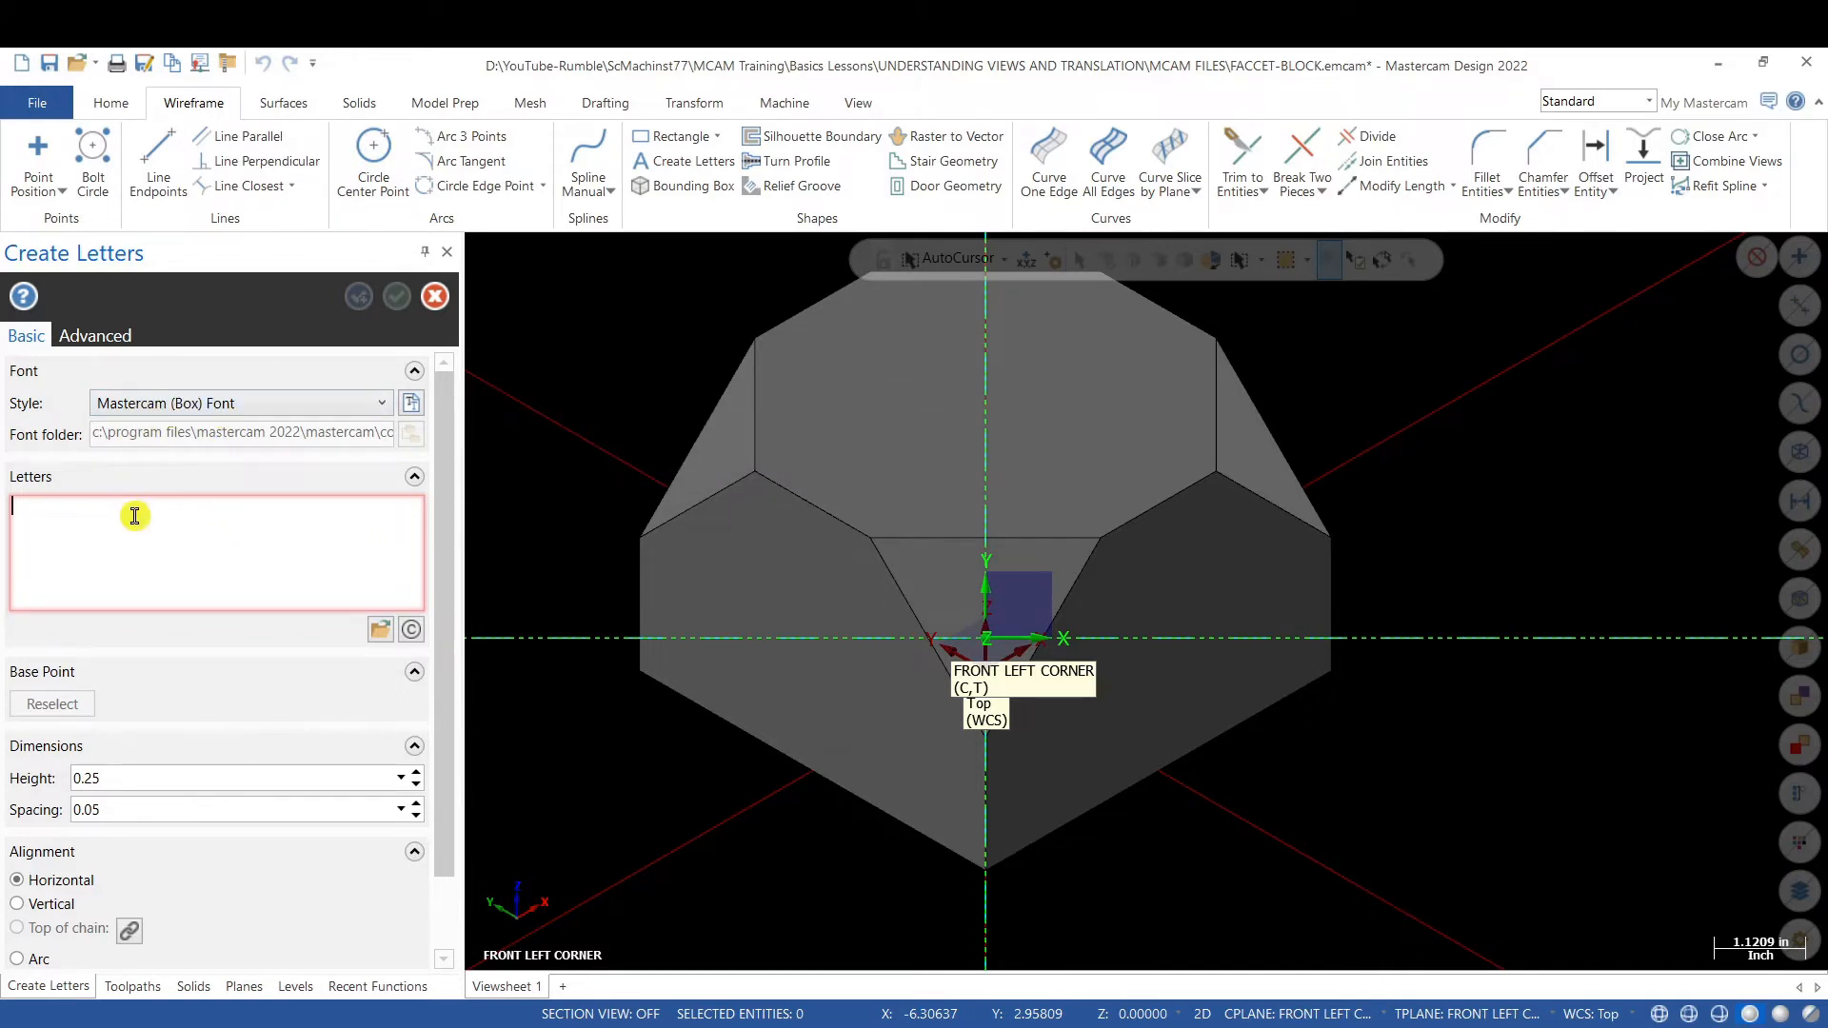
pyautogui.write('HELLO')
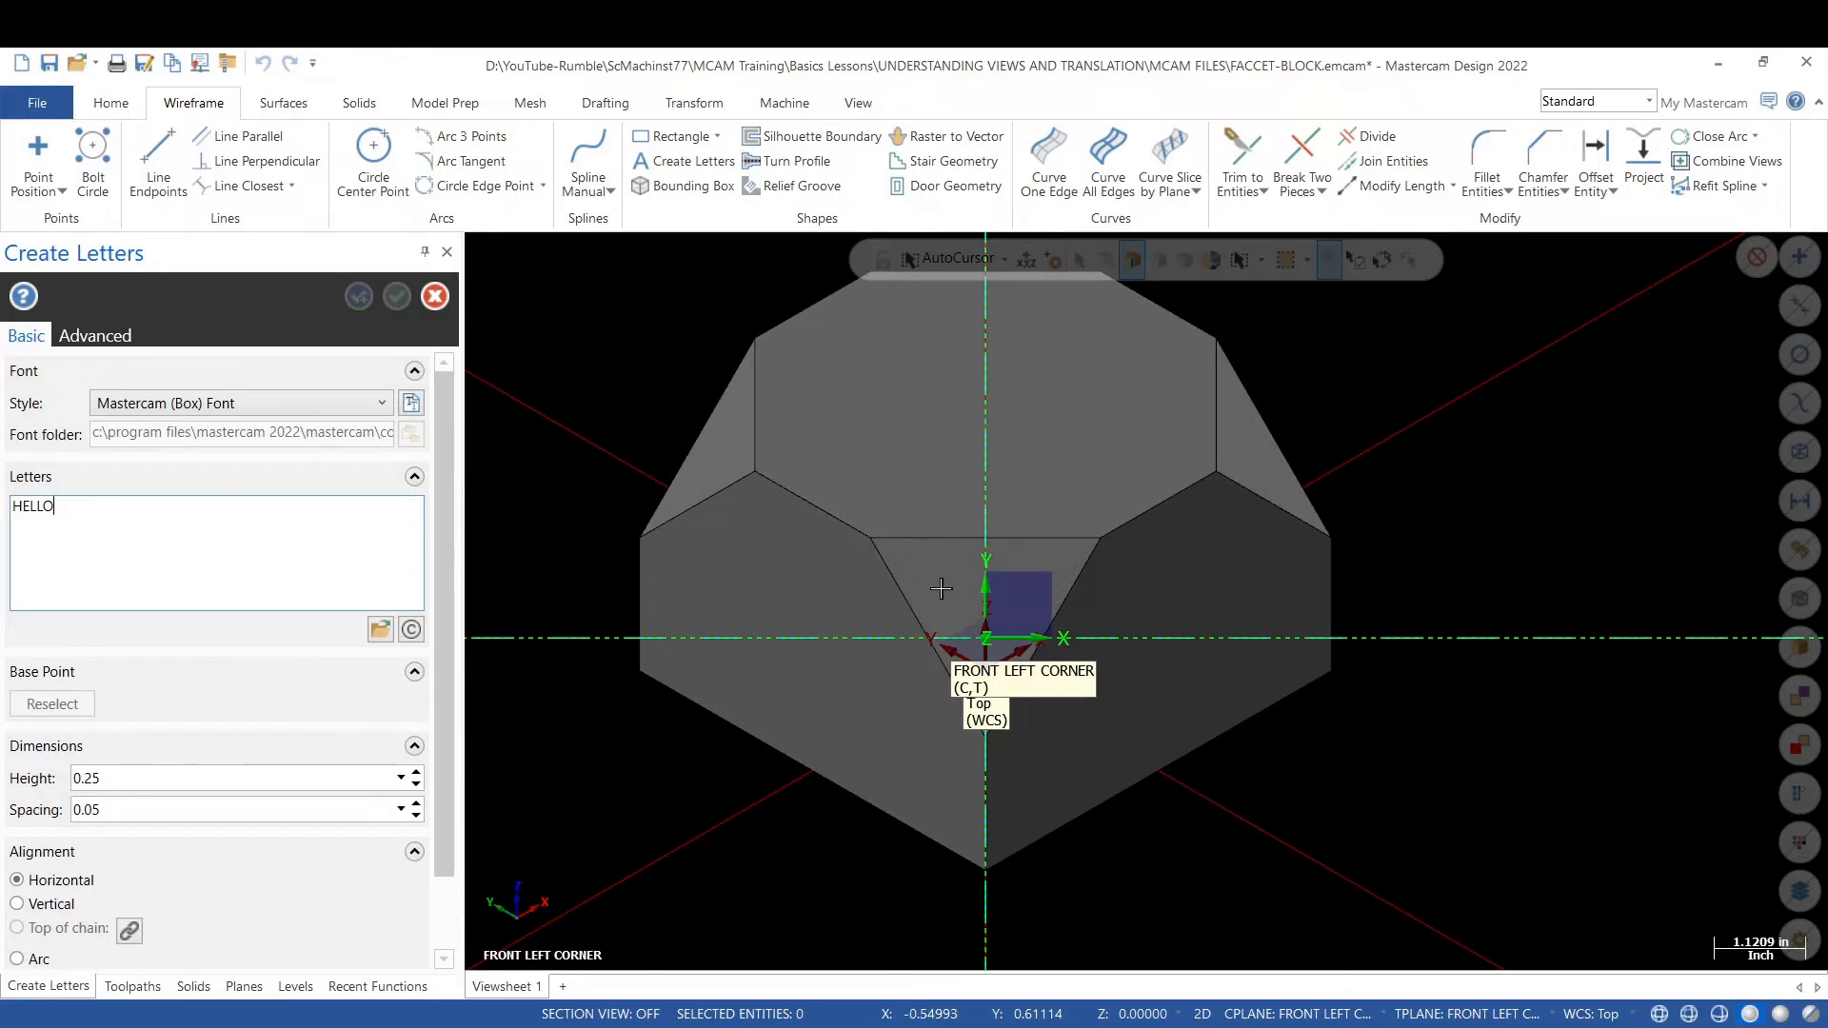
# - Realign the view to FRONT LEFT CORNER and create the HELLO lettering inside the triangular facet, just above the plane's origin
pyautogui.scroll(3, 941, 589)
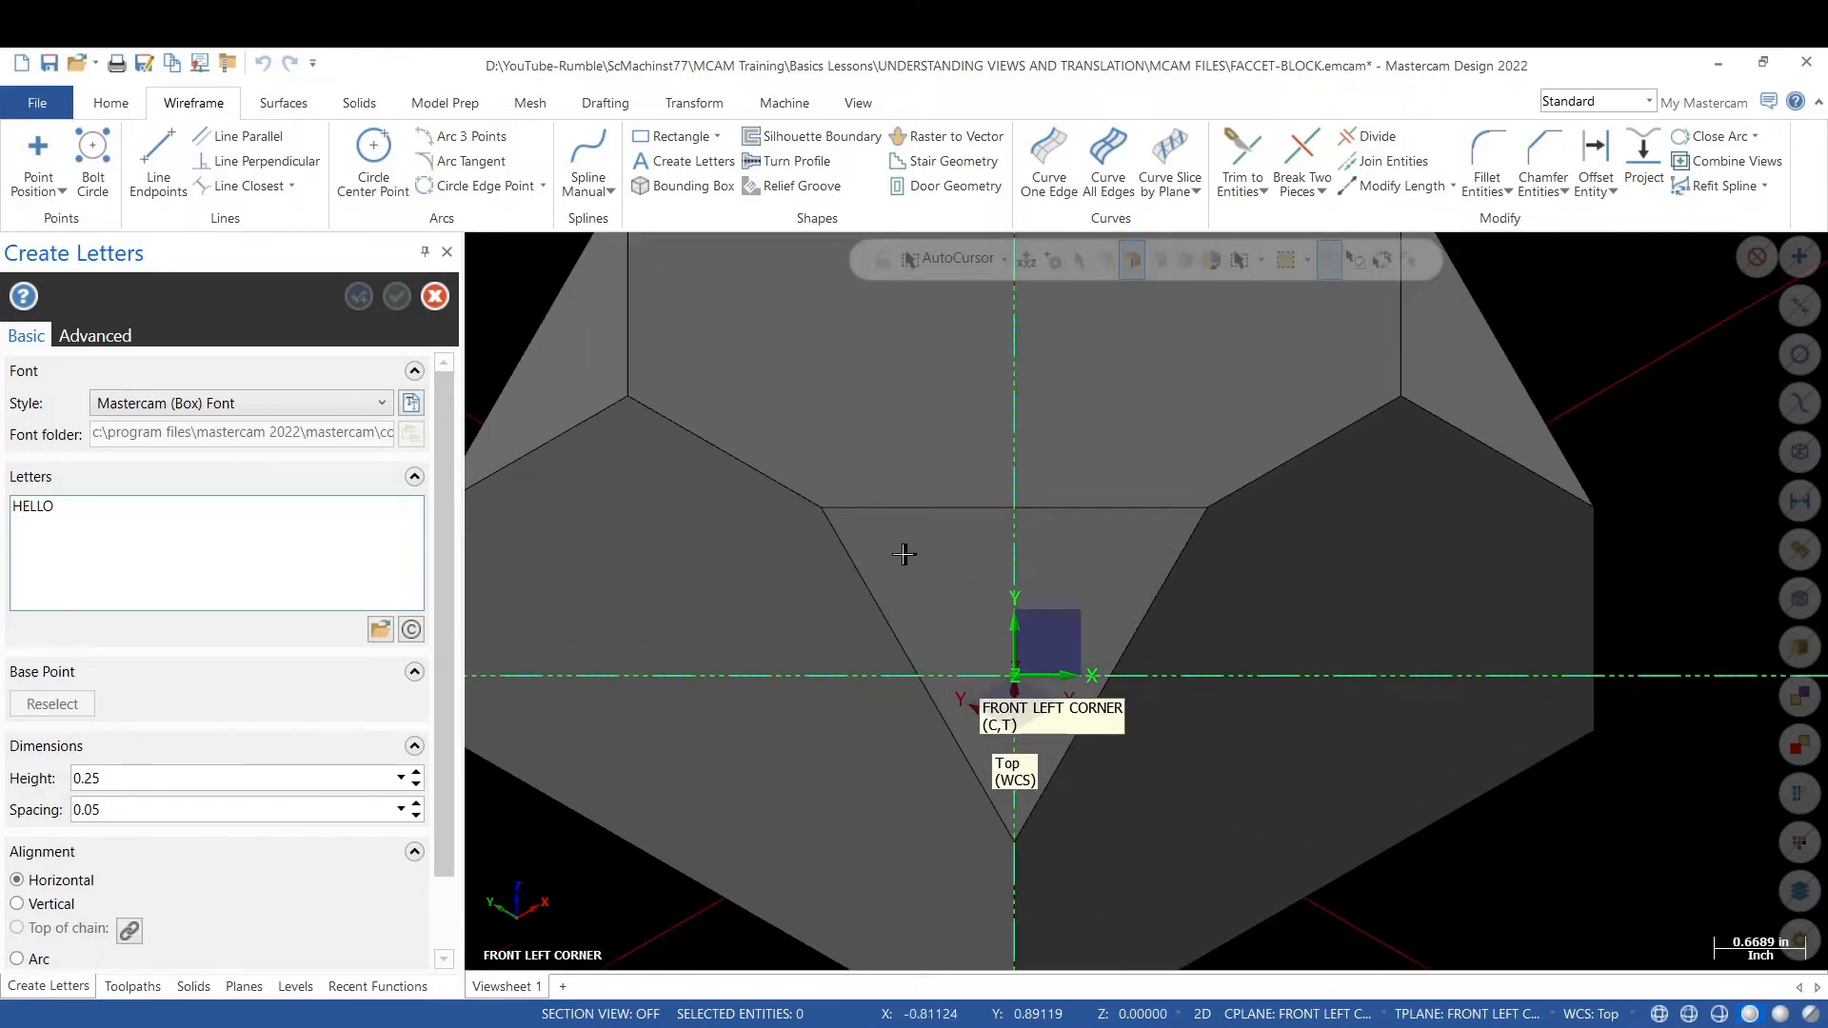
pyautogui.moveTo(905, 554)
pyautogui.mouseDown(button='middle')
pyautogui.moveTo(866, 535)
pyautogui.moveTo(895, 557)
pyautogui.mouseUp(button='middle')
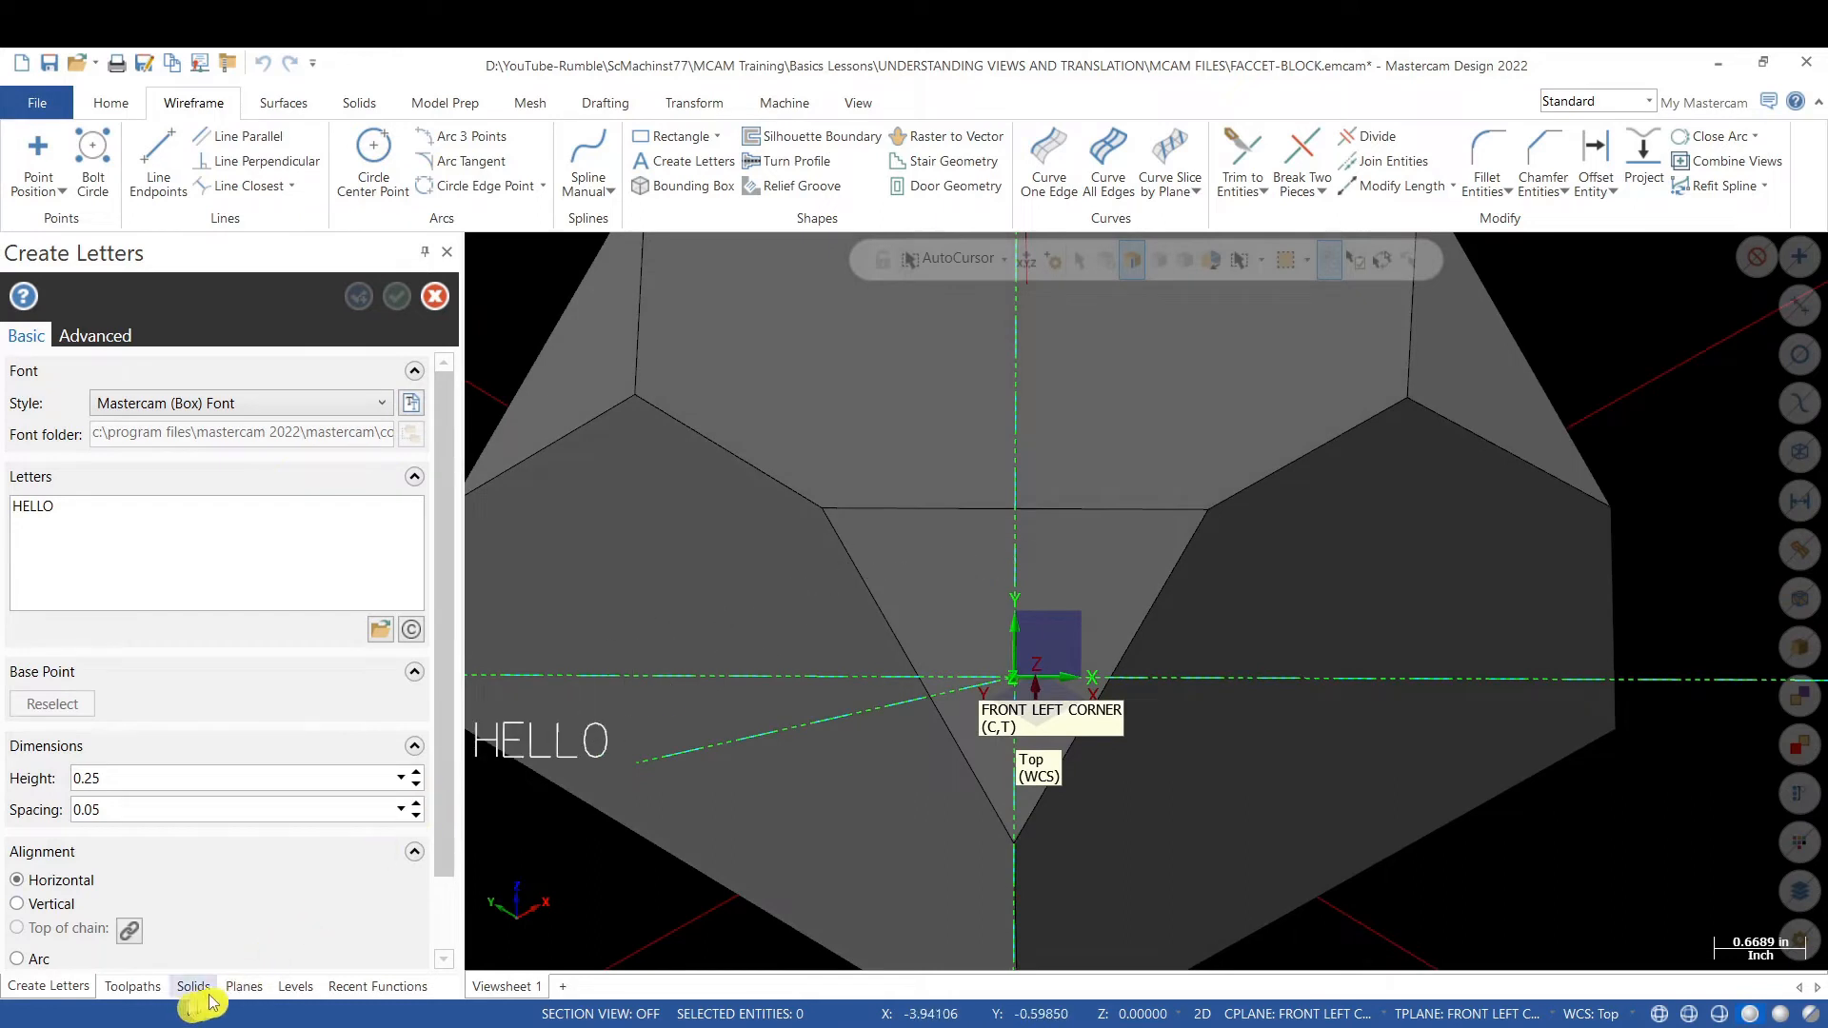
pyautogui.click(295, 988)
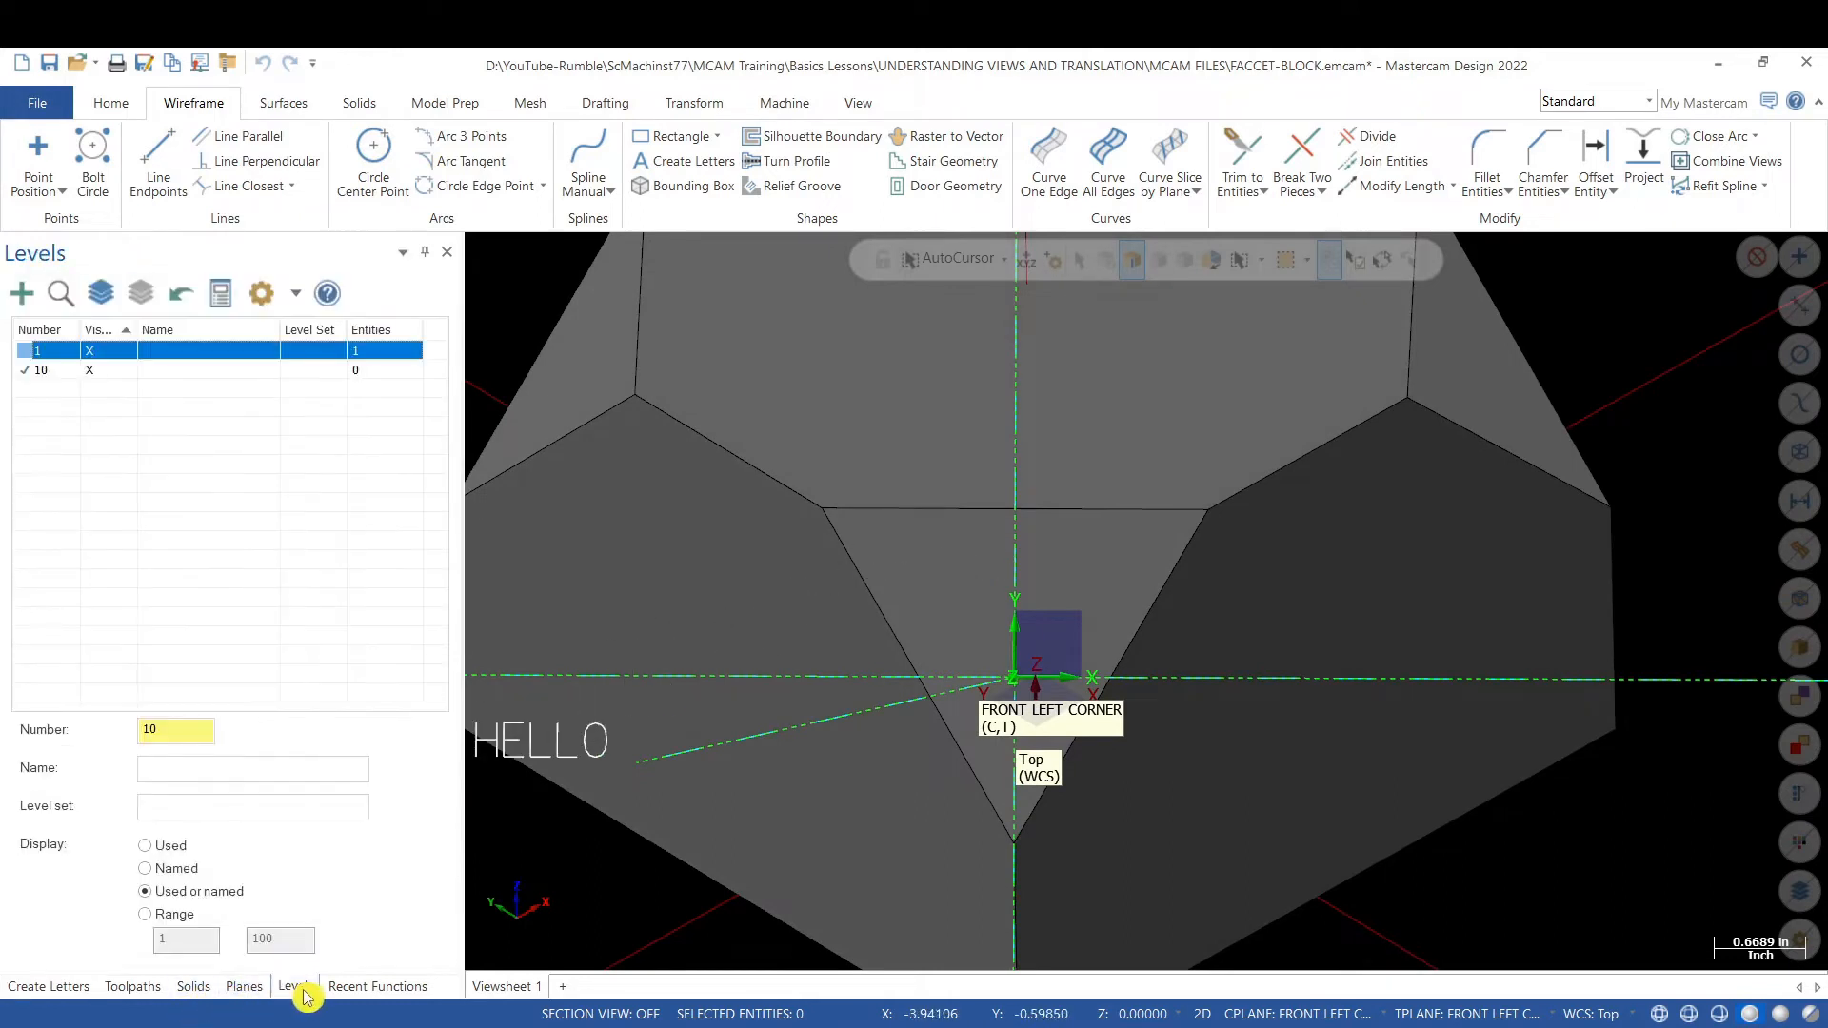
pyautogui.click(255, 990)
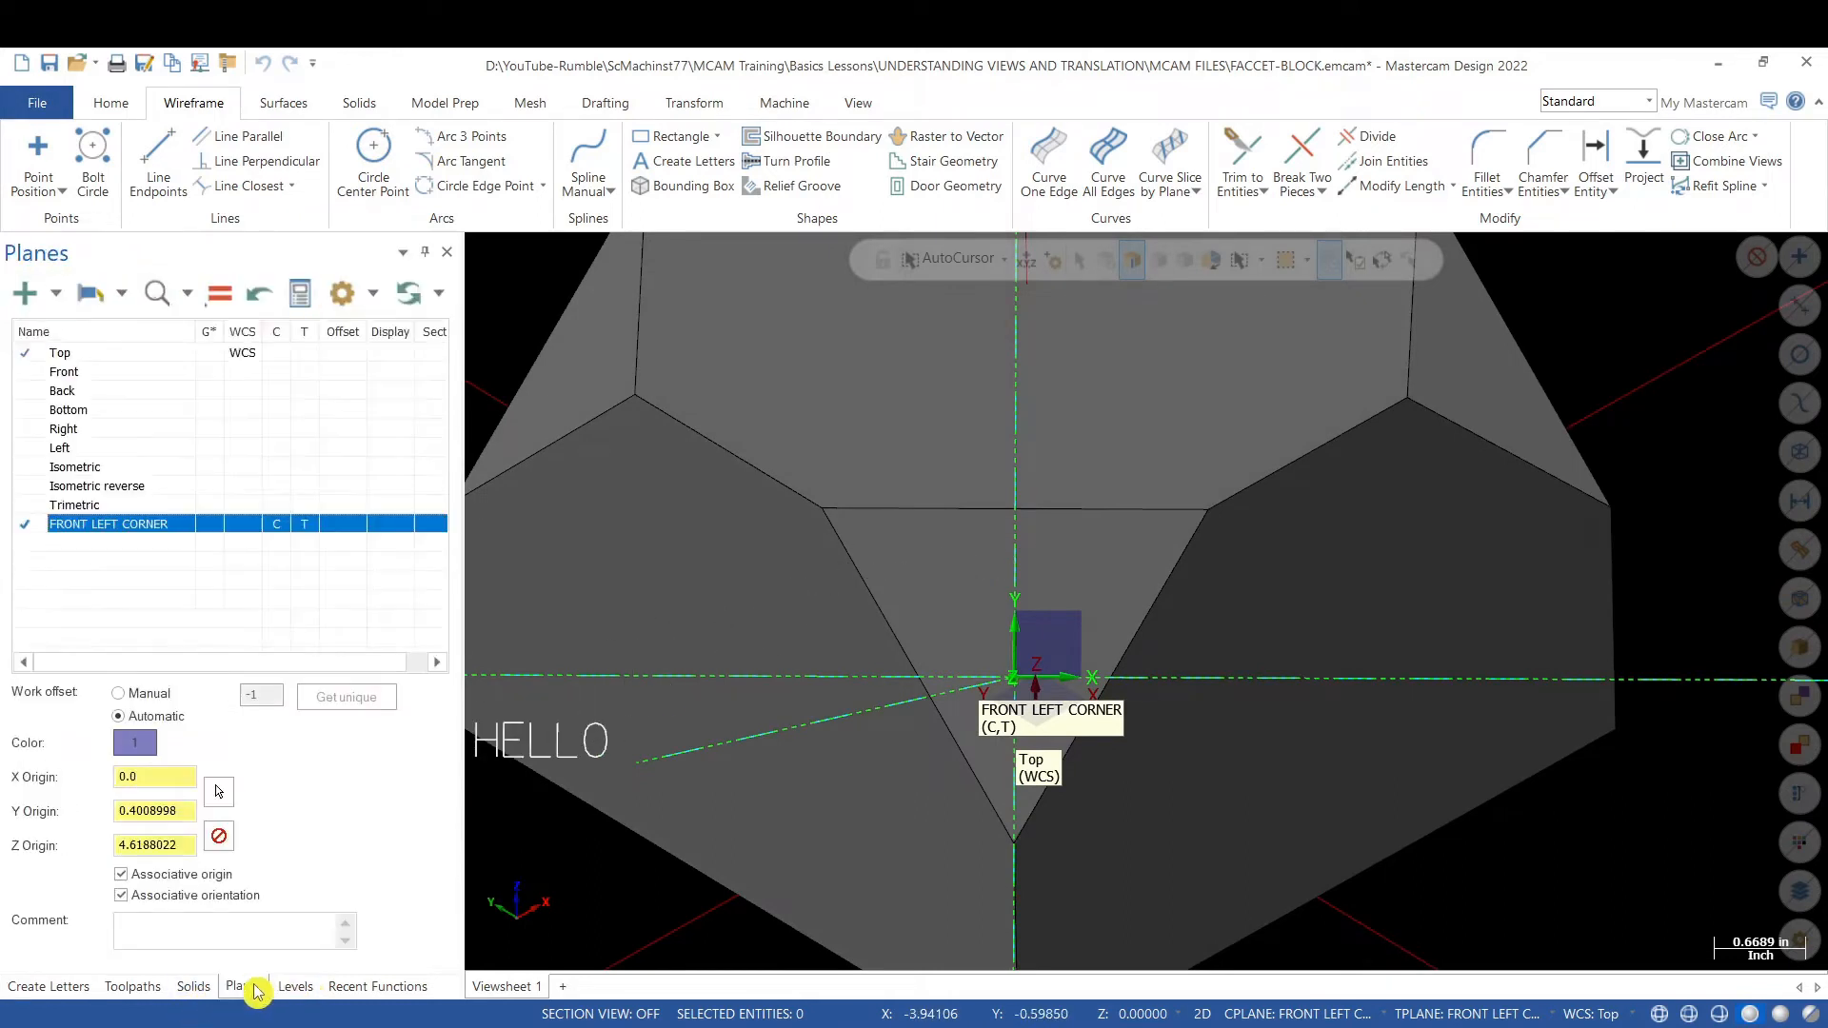
pyautogui.click(210, 524)
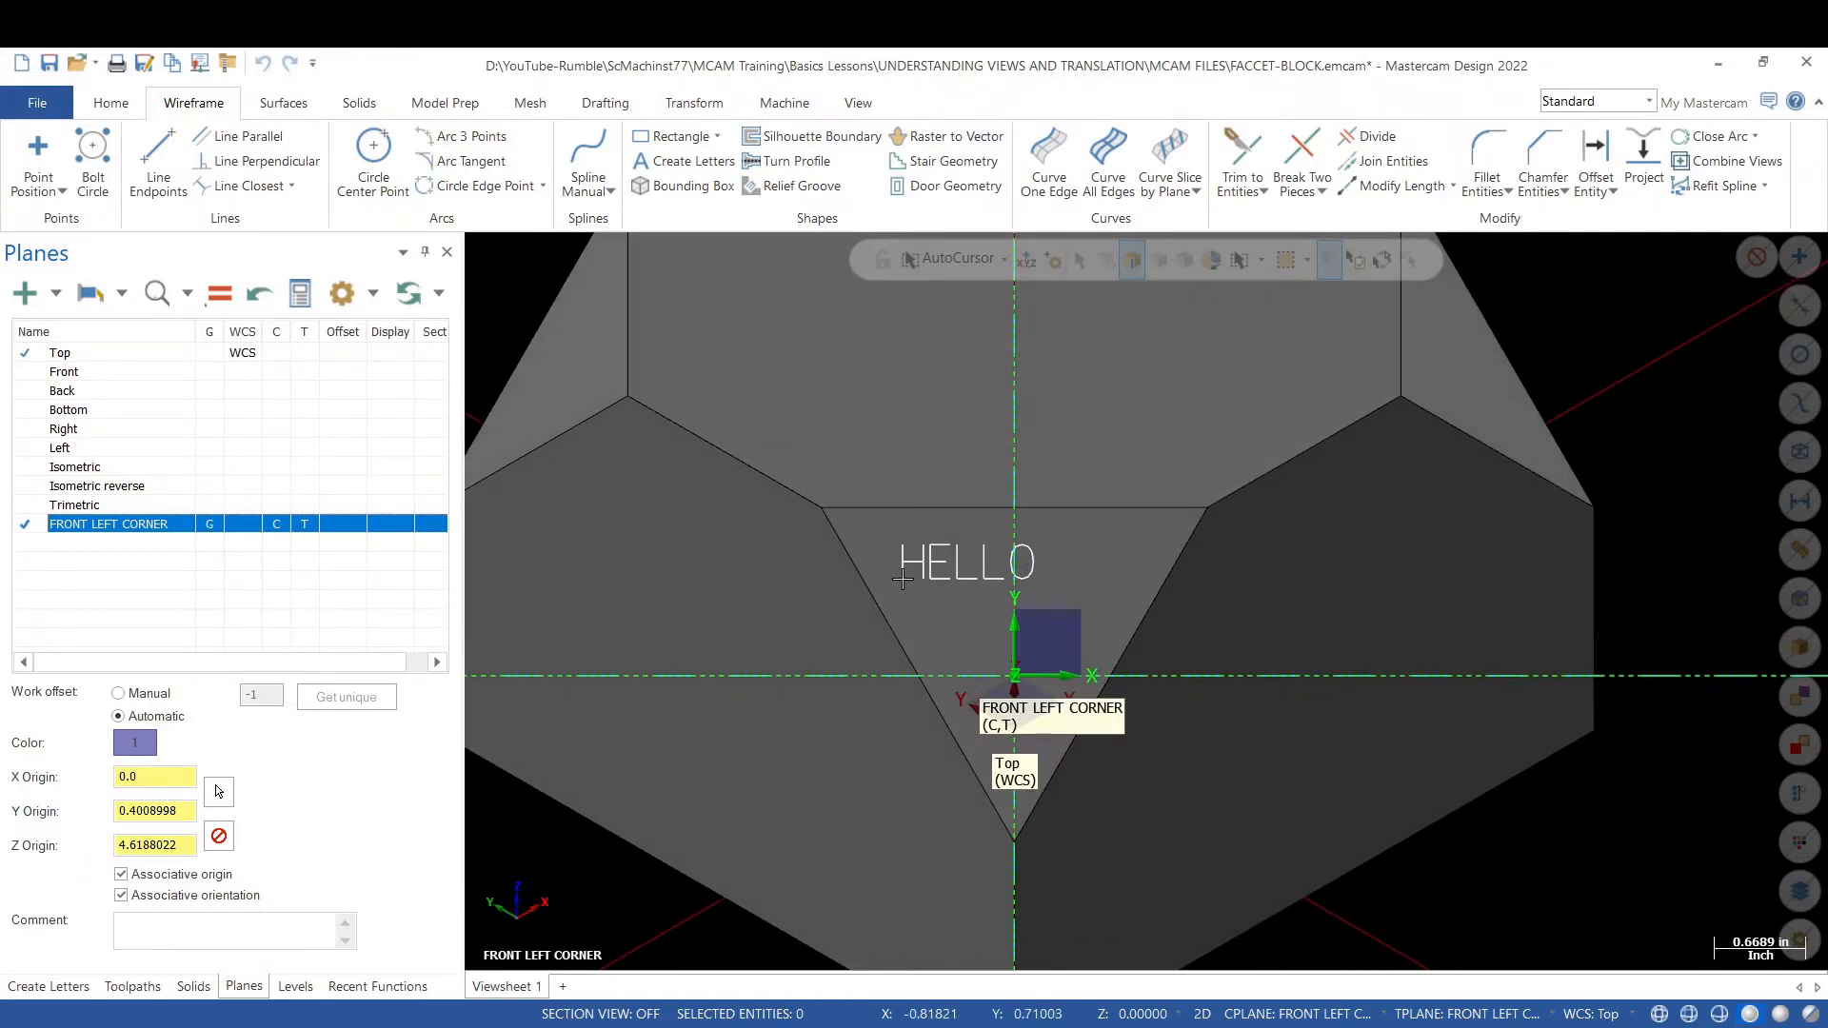
pyautogui.click(902, 578)
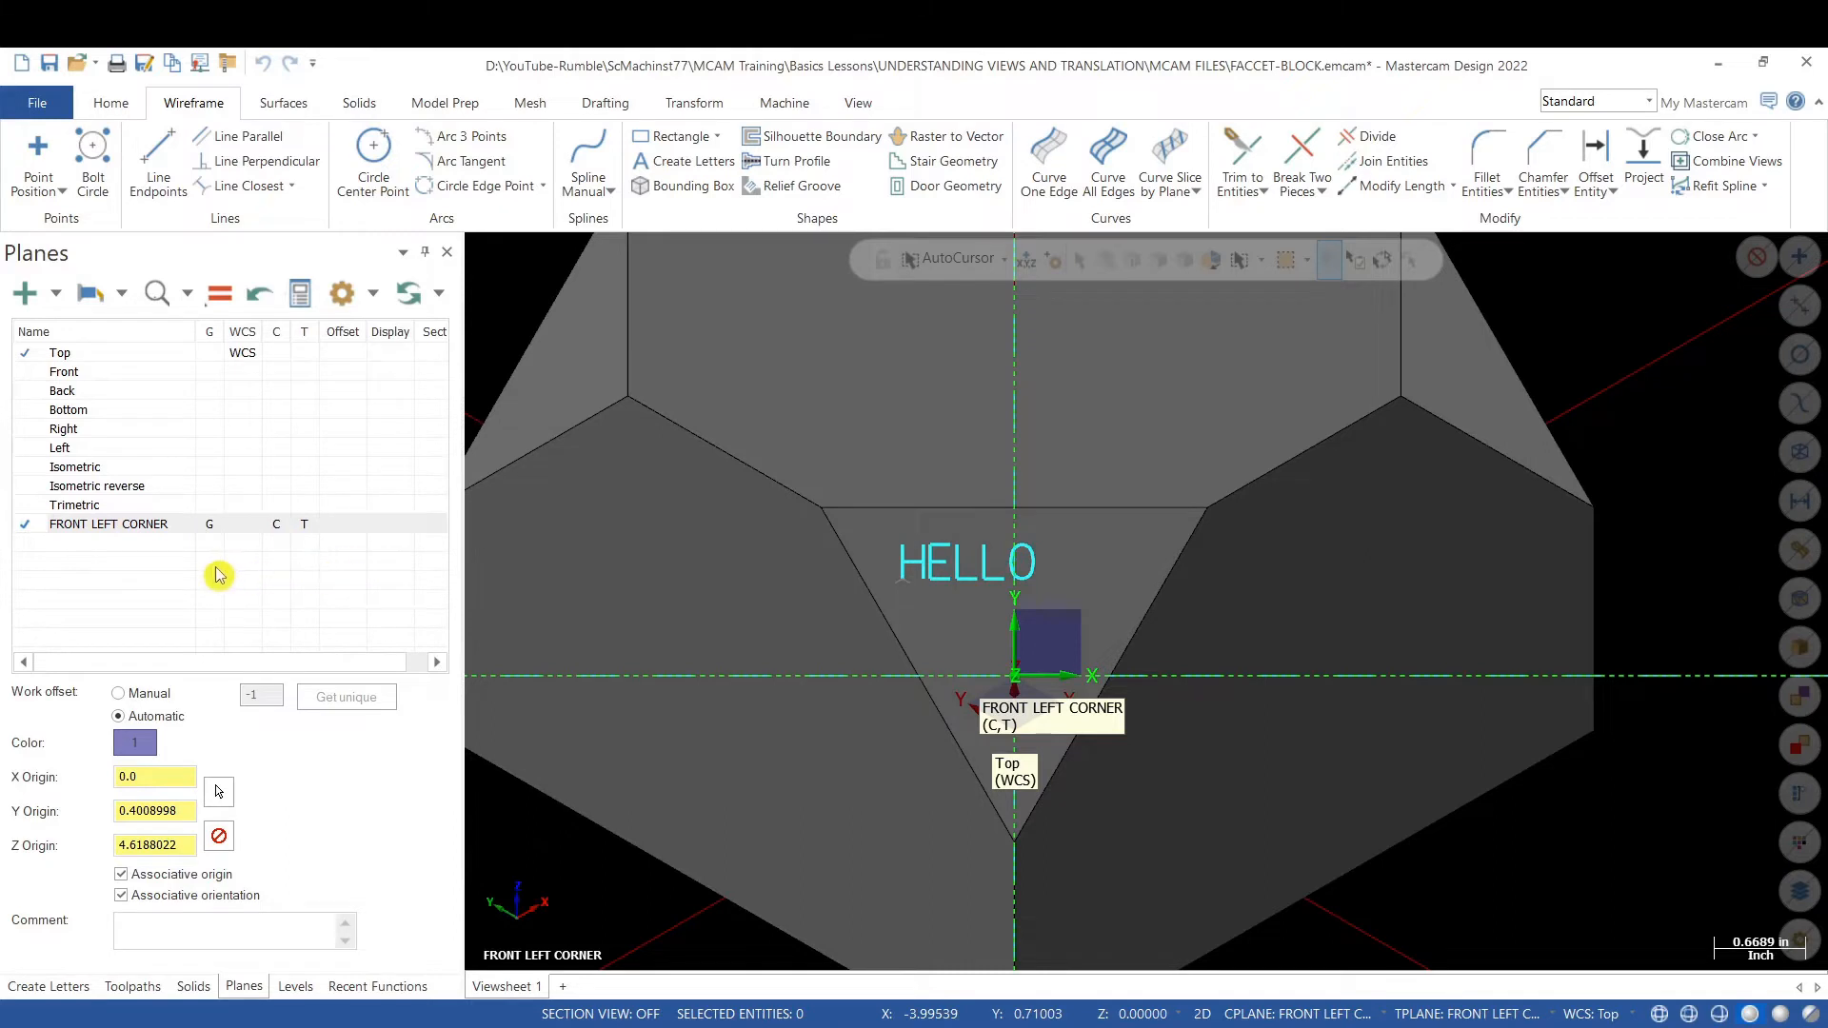
pyautogui.click(56, 987)
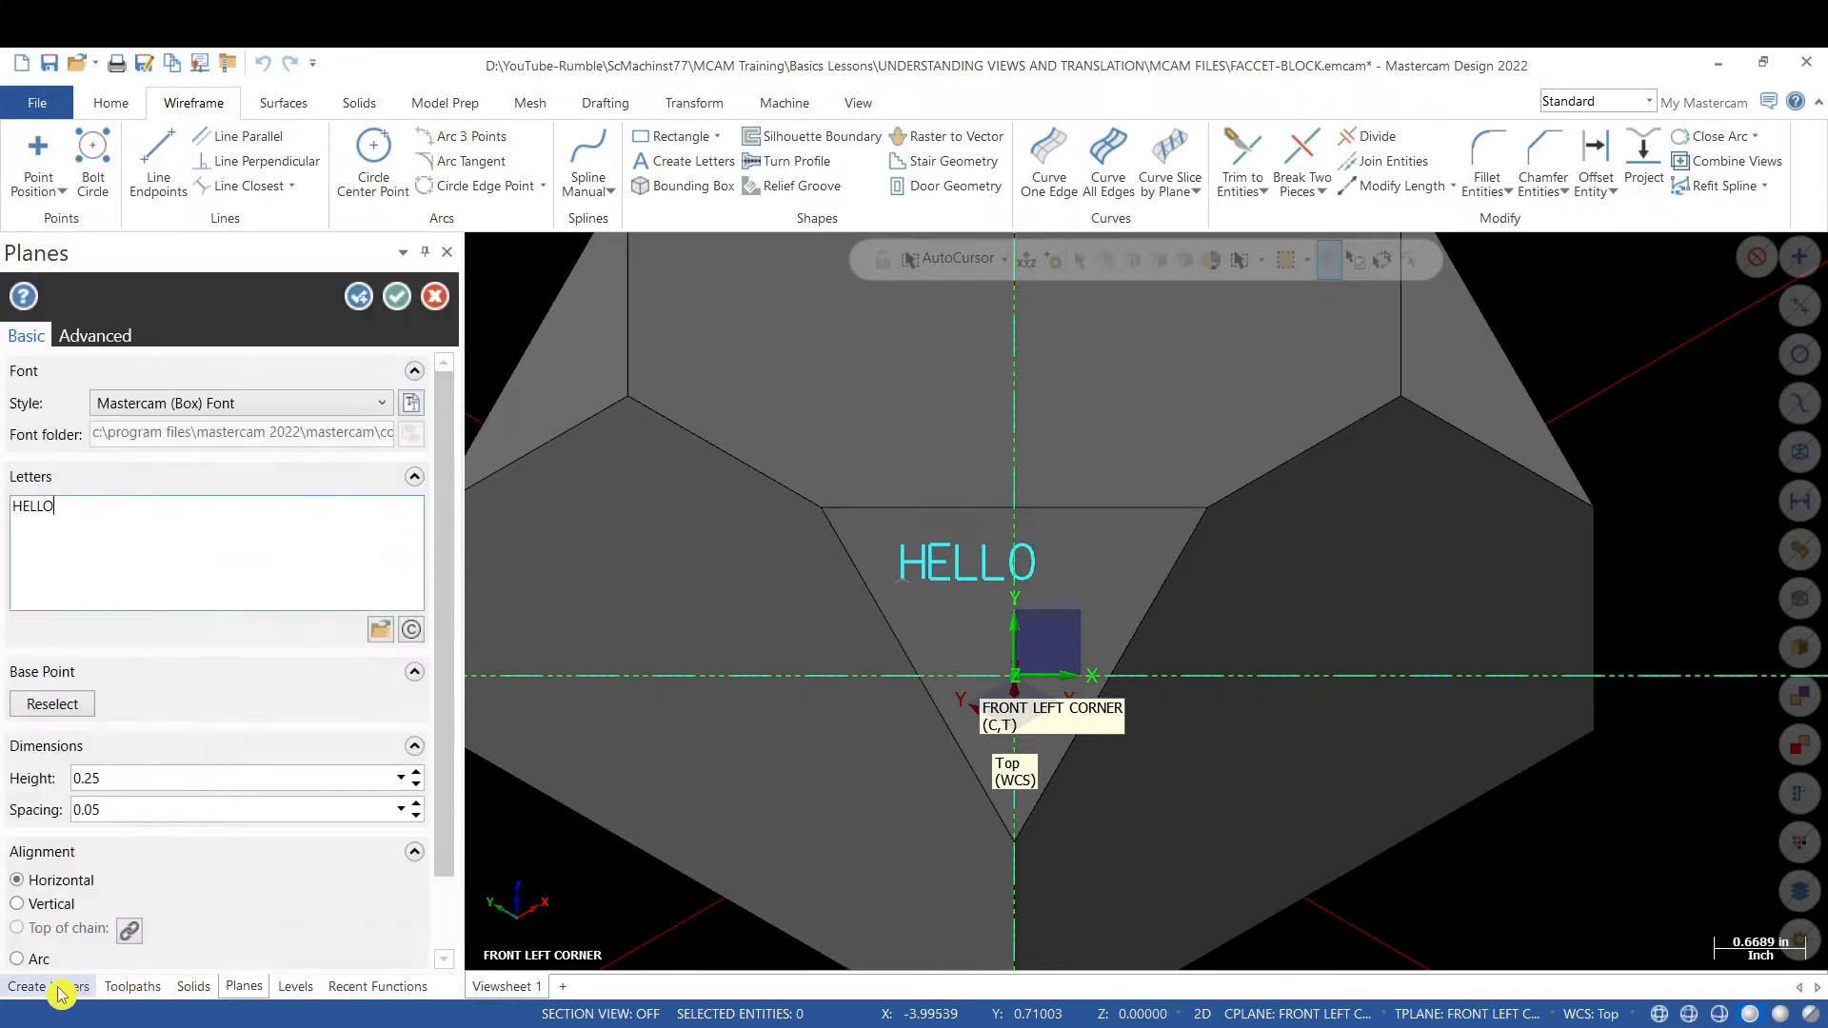
pyautogui.click(359, 303)
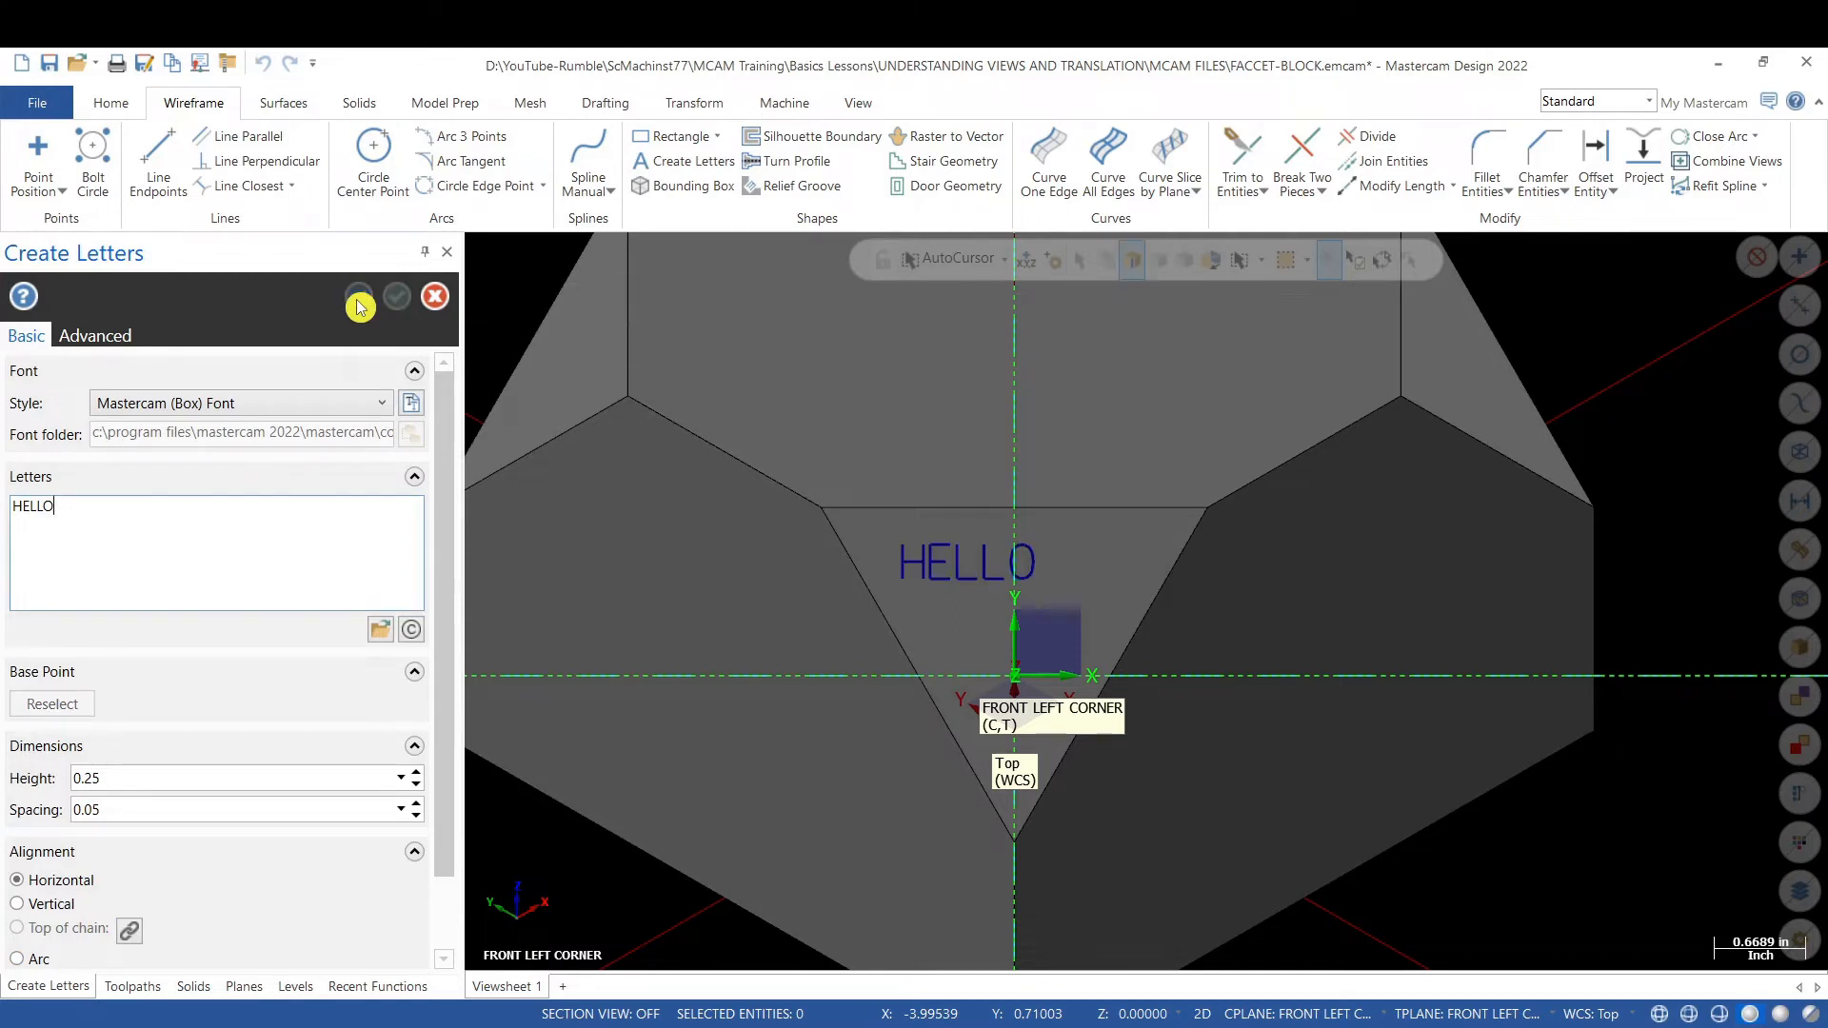
# - Replace the lettering text with THERE, realign the view to FRONT LEFT CORNER, and create it below HELLO on the triangular facet
pyautogui.moveTo(124, 515); pyautogui.dragTo(5, 511)
pyautogui.scroll(-3, 956, 634)
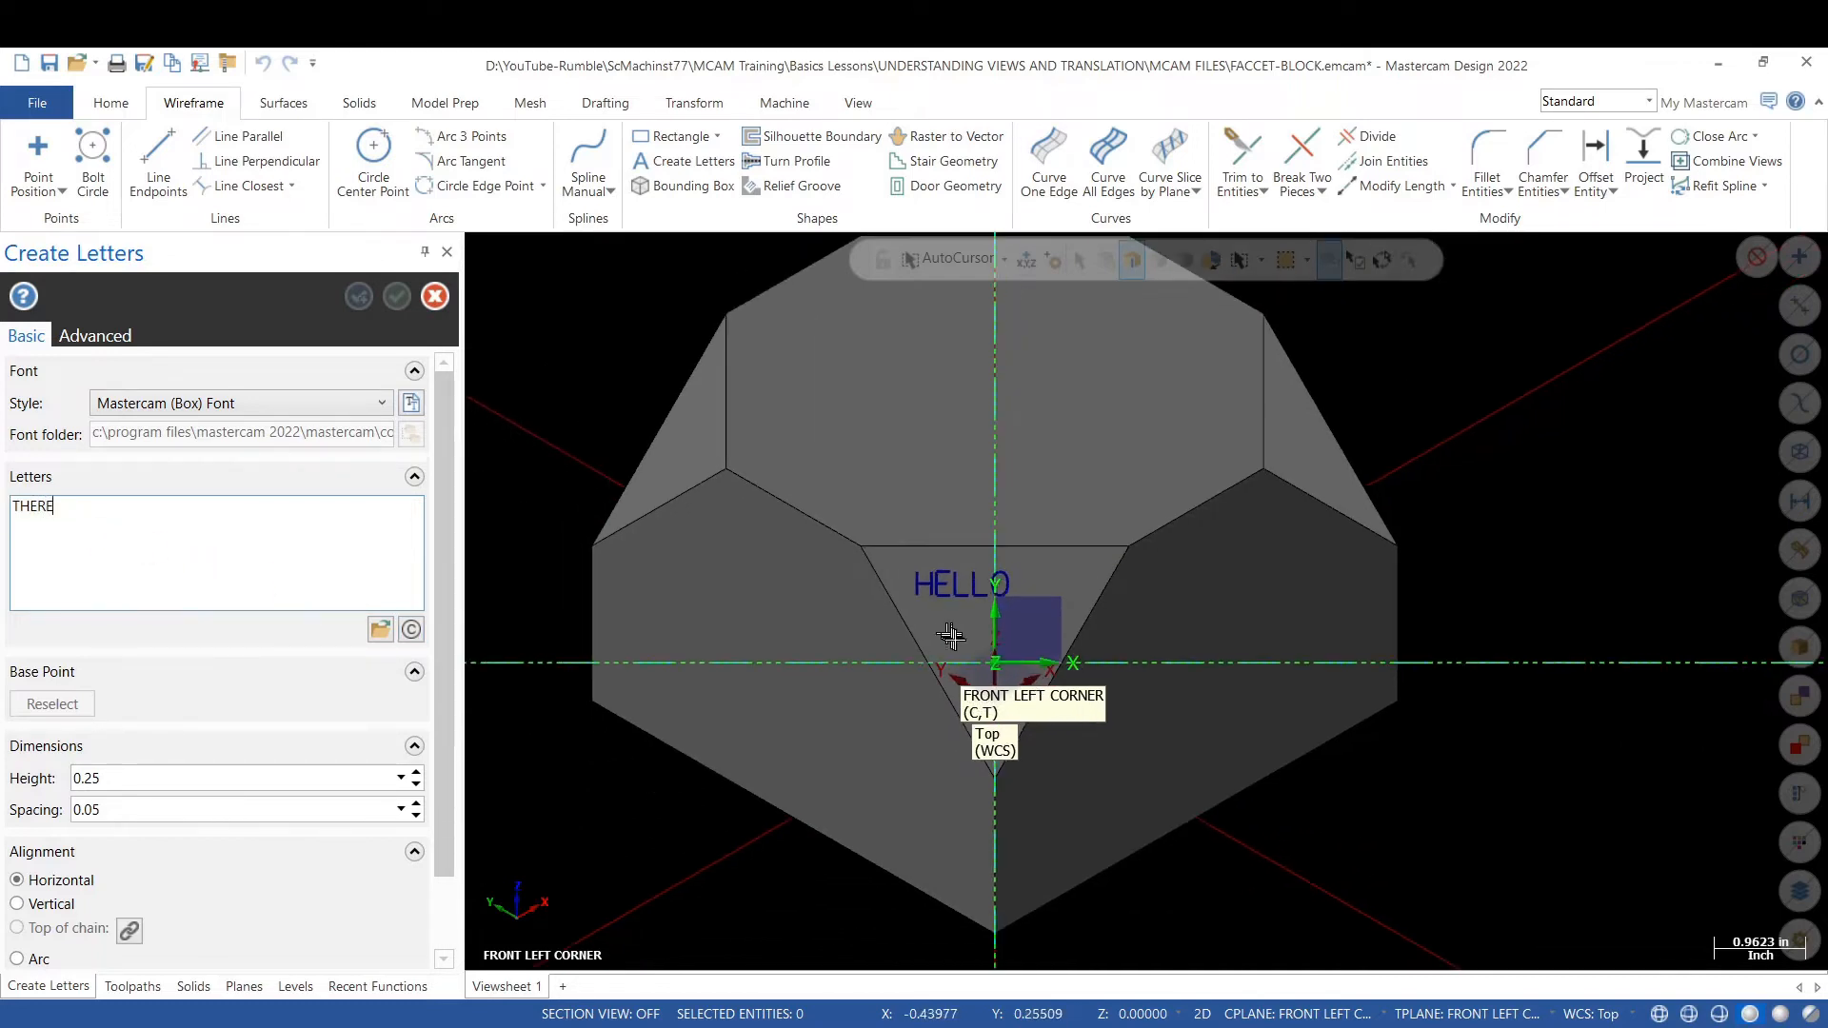
pyautogui.scroll(3, 955, 639)
pyautogui.moveTo(945, 647)
pyautogui.mouseDown(button='middle')
pyautogui.moveTo(921, 621)
pyautogui.moveTo(945, 649)
pyautogui.mouseUp(button='middle')
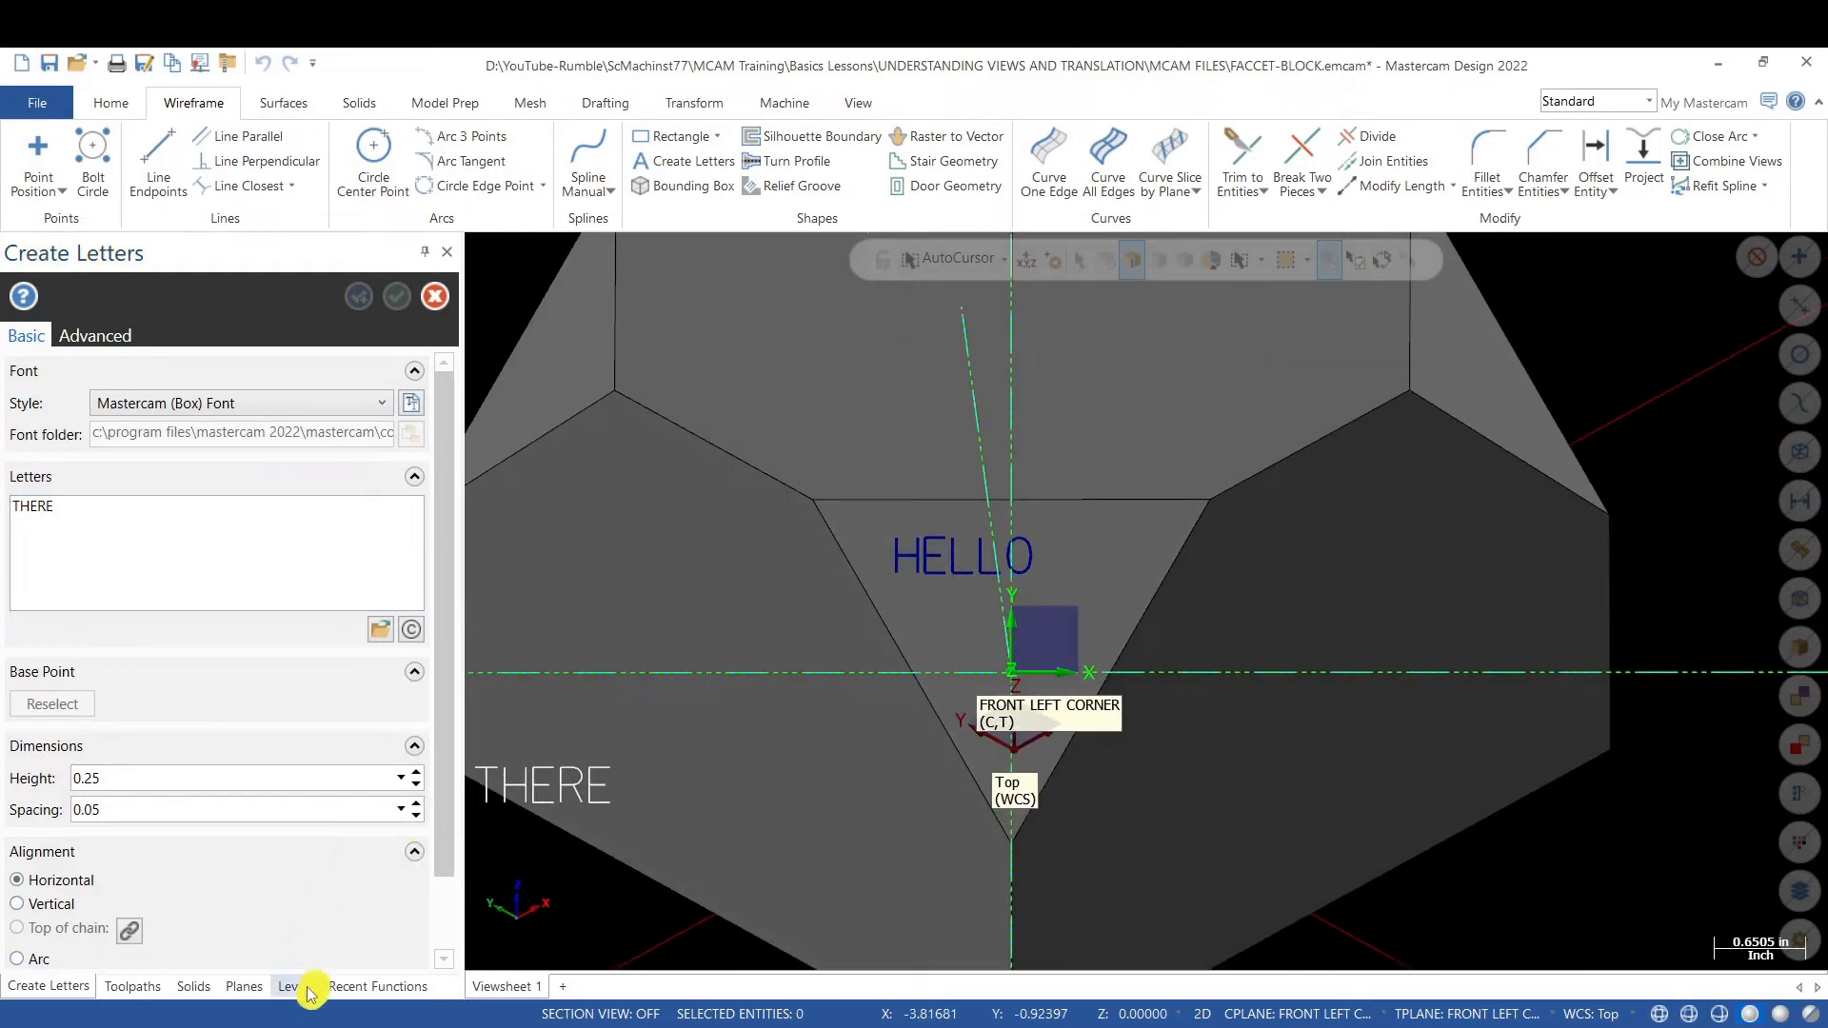
pyautogui.click(245, 989)
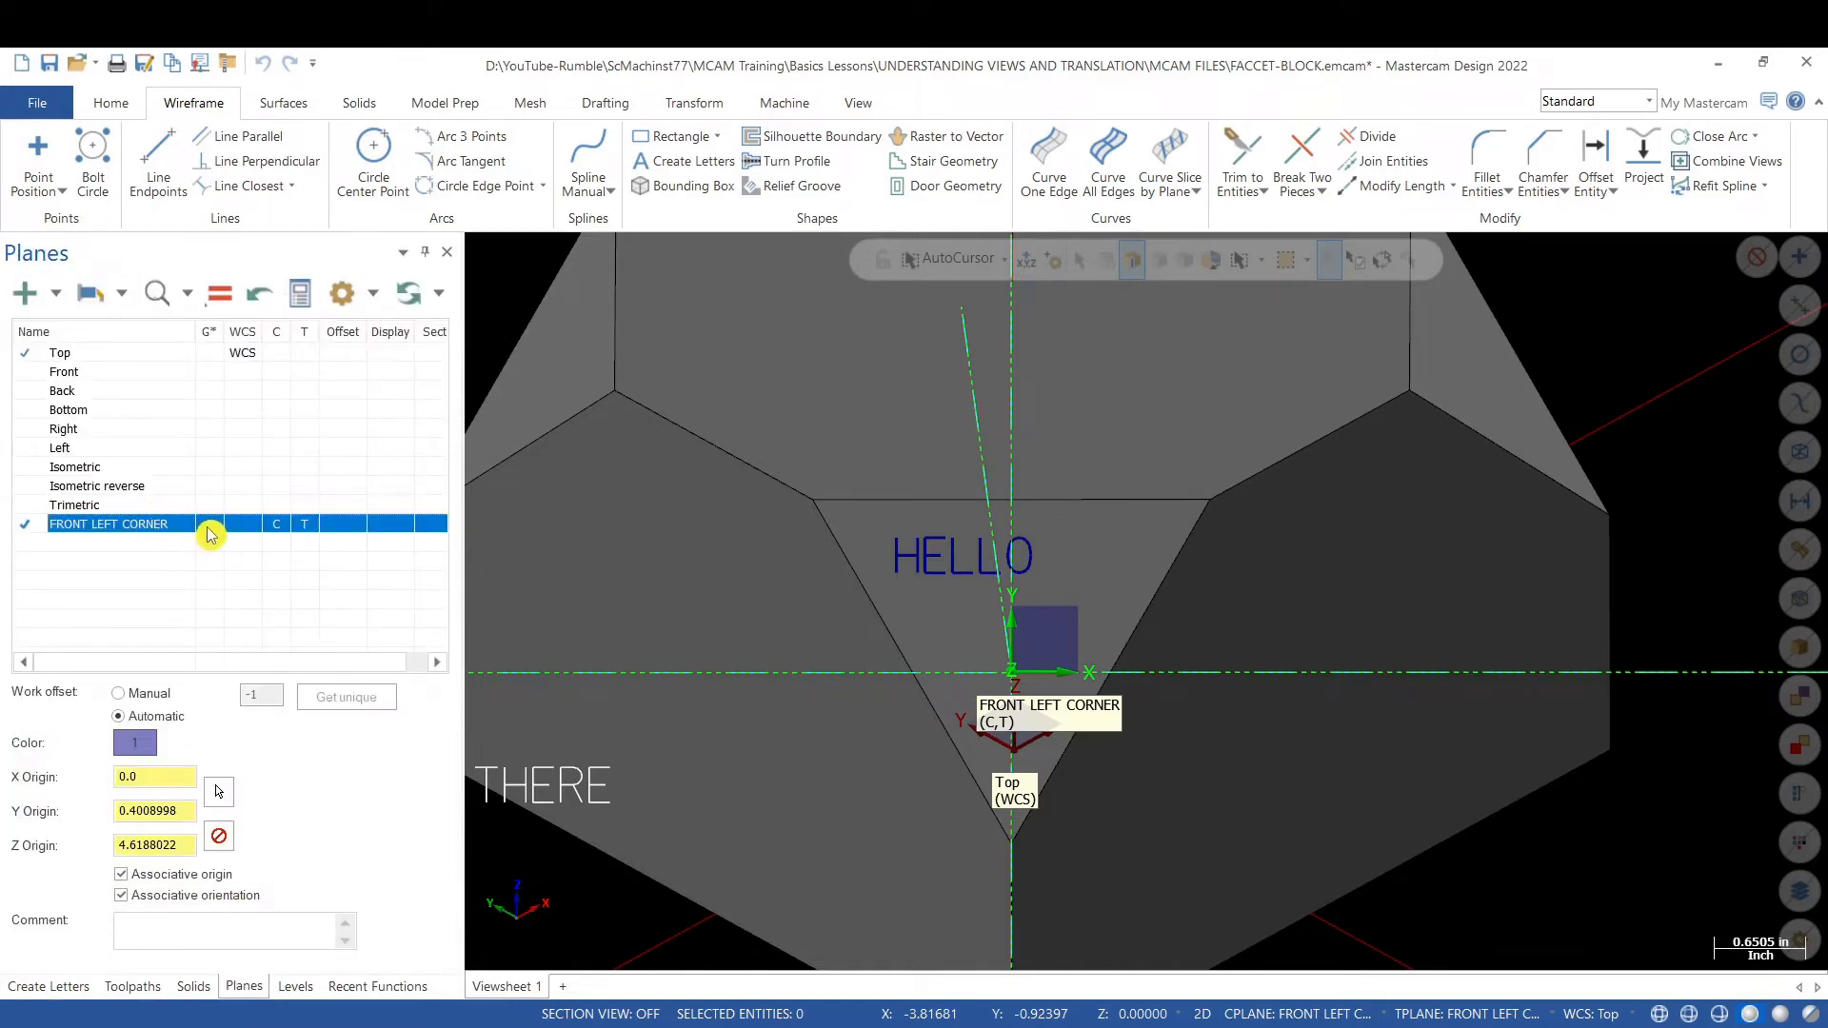
pyautogui.click(209, 525)
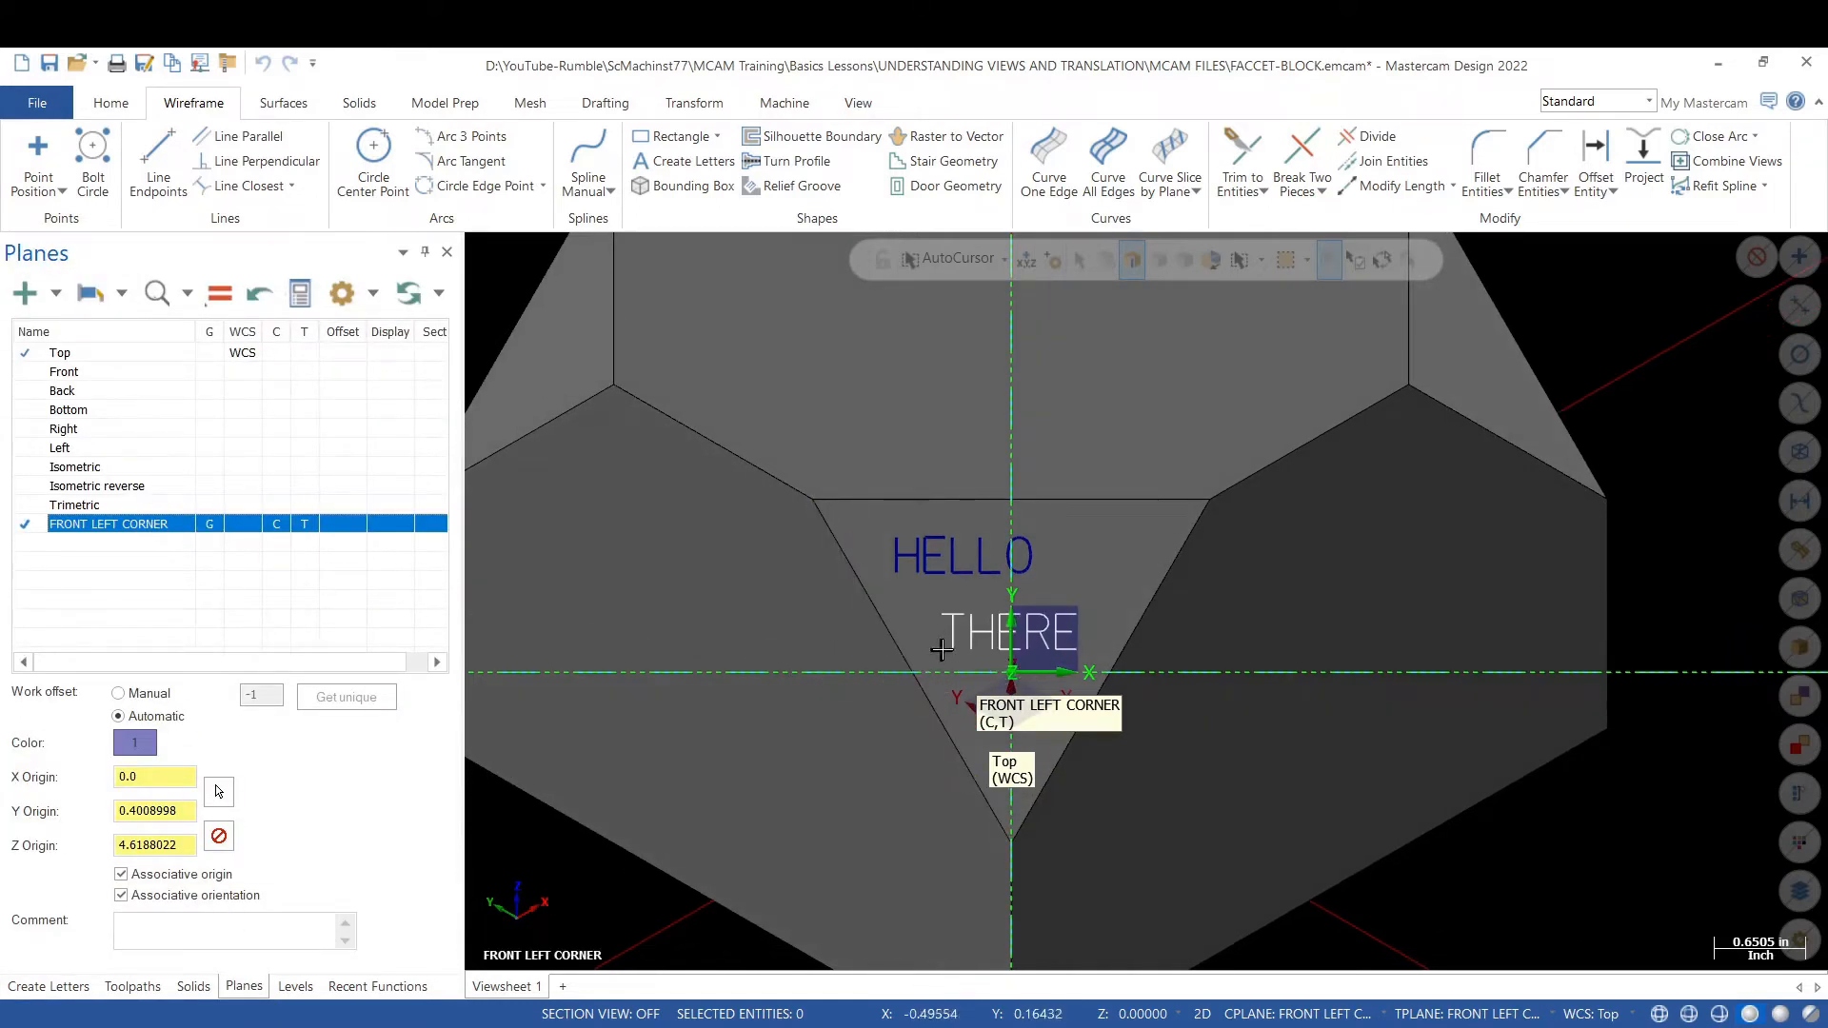
pyautogui.click(958, 644)
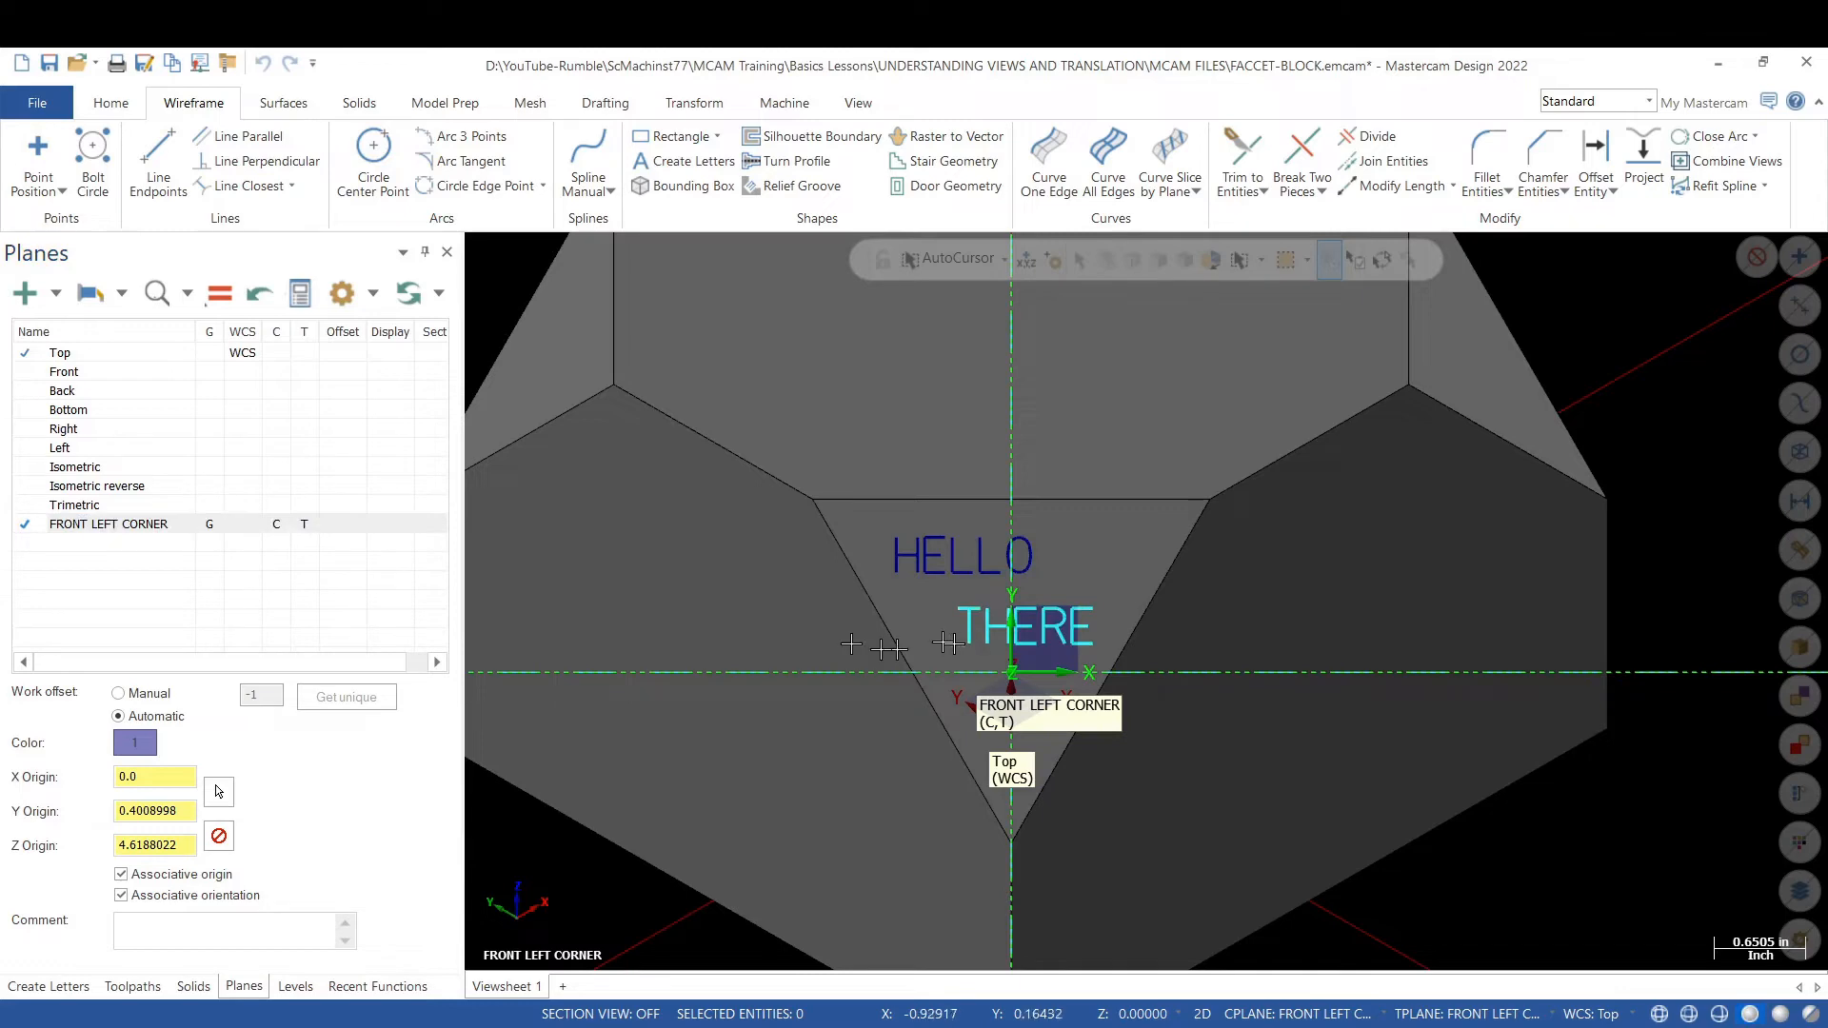
pyautogui.click(49, 987)
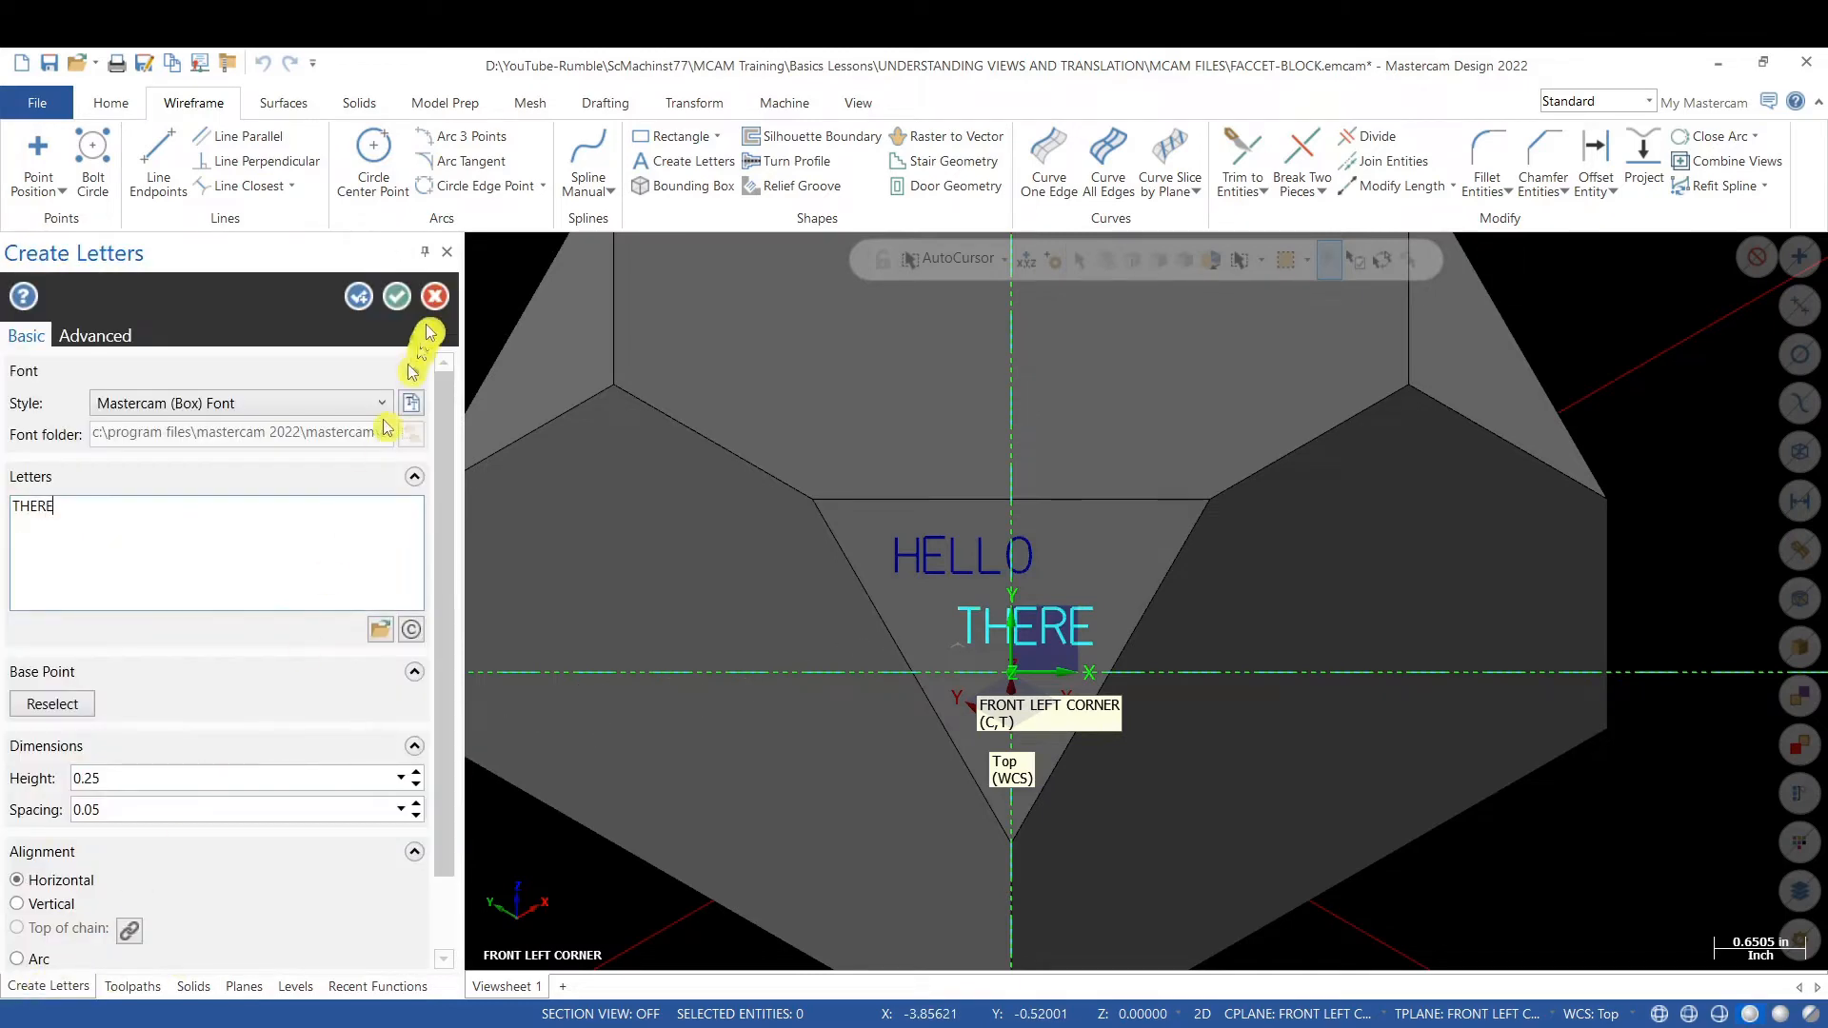
pyautogui.click(358, 296)
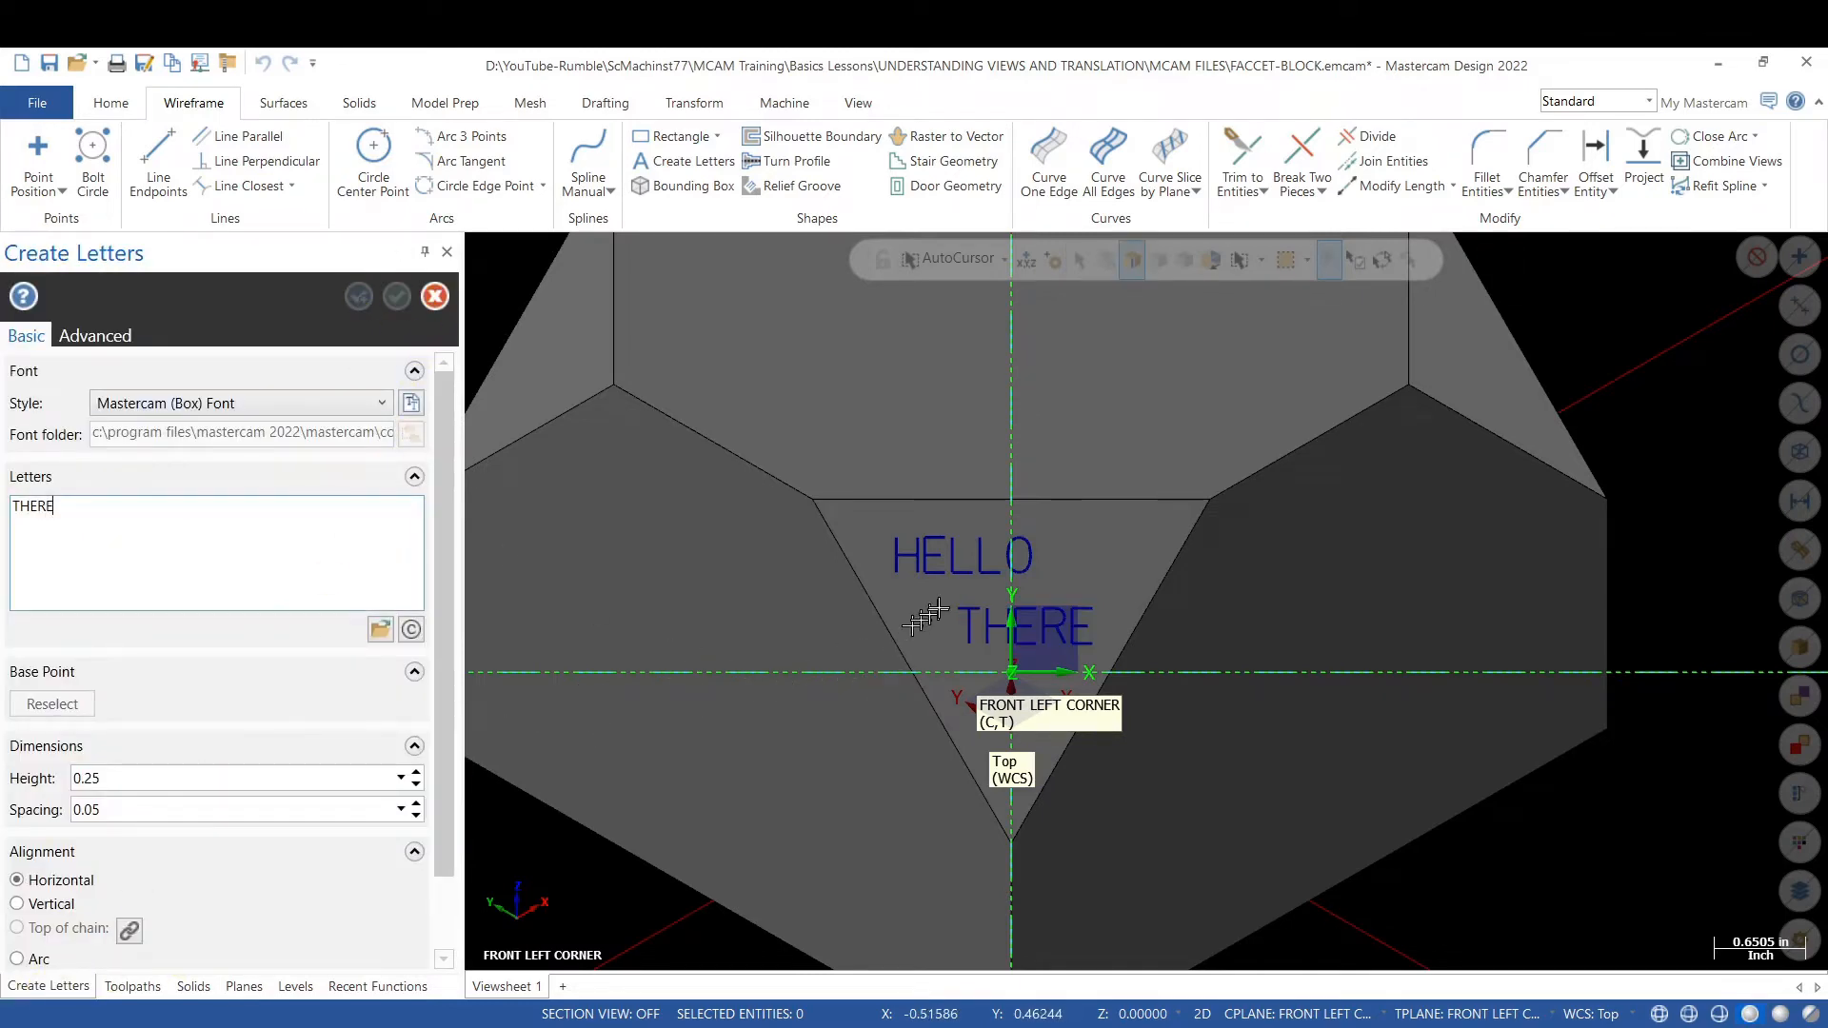
# - Exit Create Letters and hide the axes and gnomons to inspect the HELLO THERE lettering on the corner facet from an angle
pyautogui.moveTo(937, 610); pyautogui.dragTo(914, 606, button='middle')
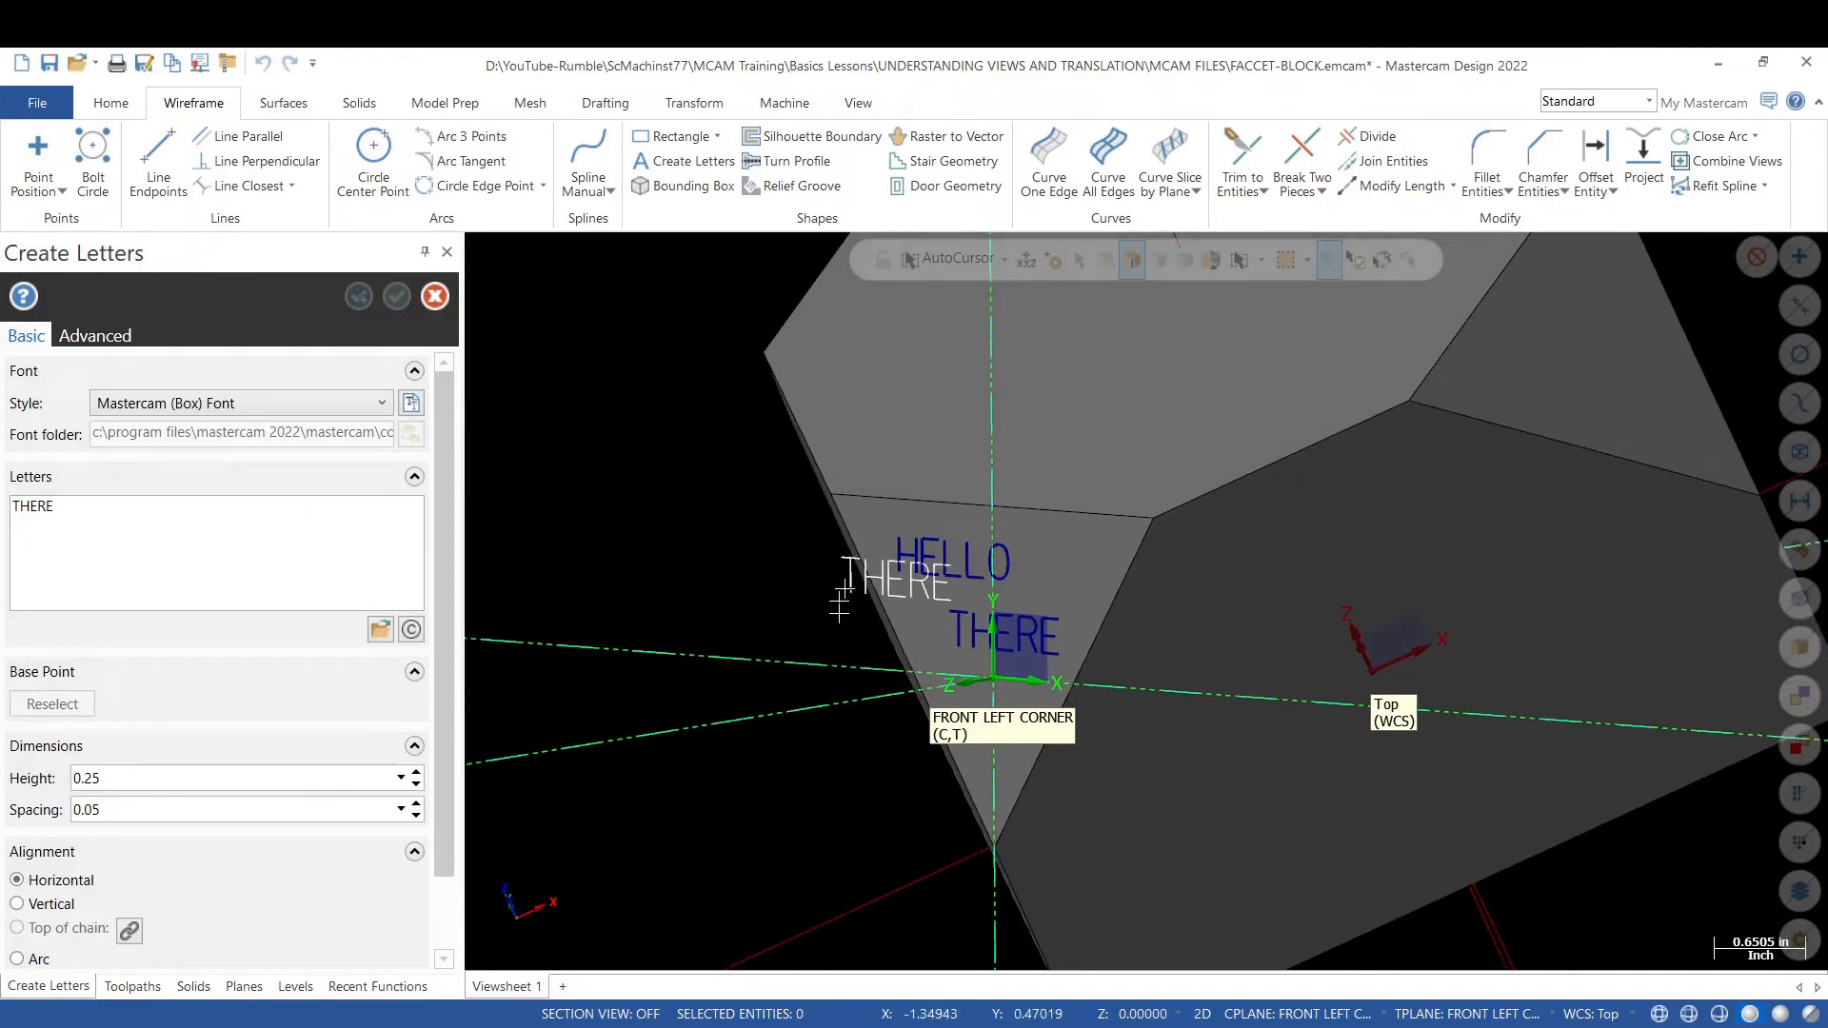
pyautogui.click(968, 650)
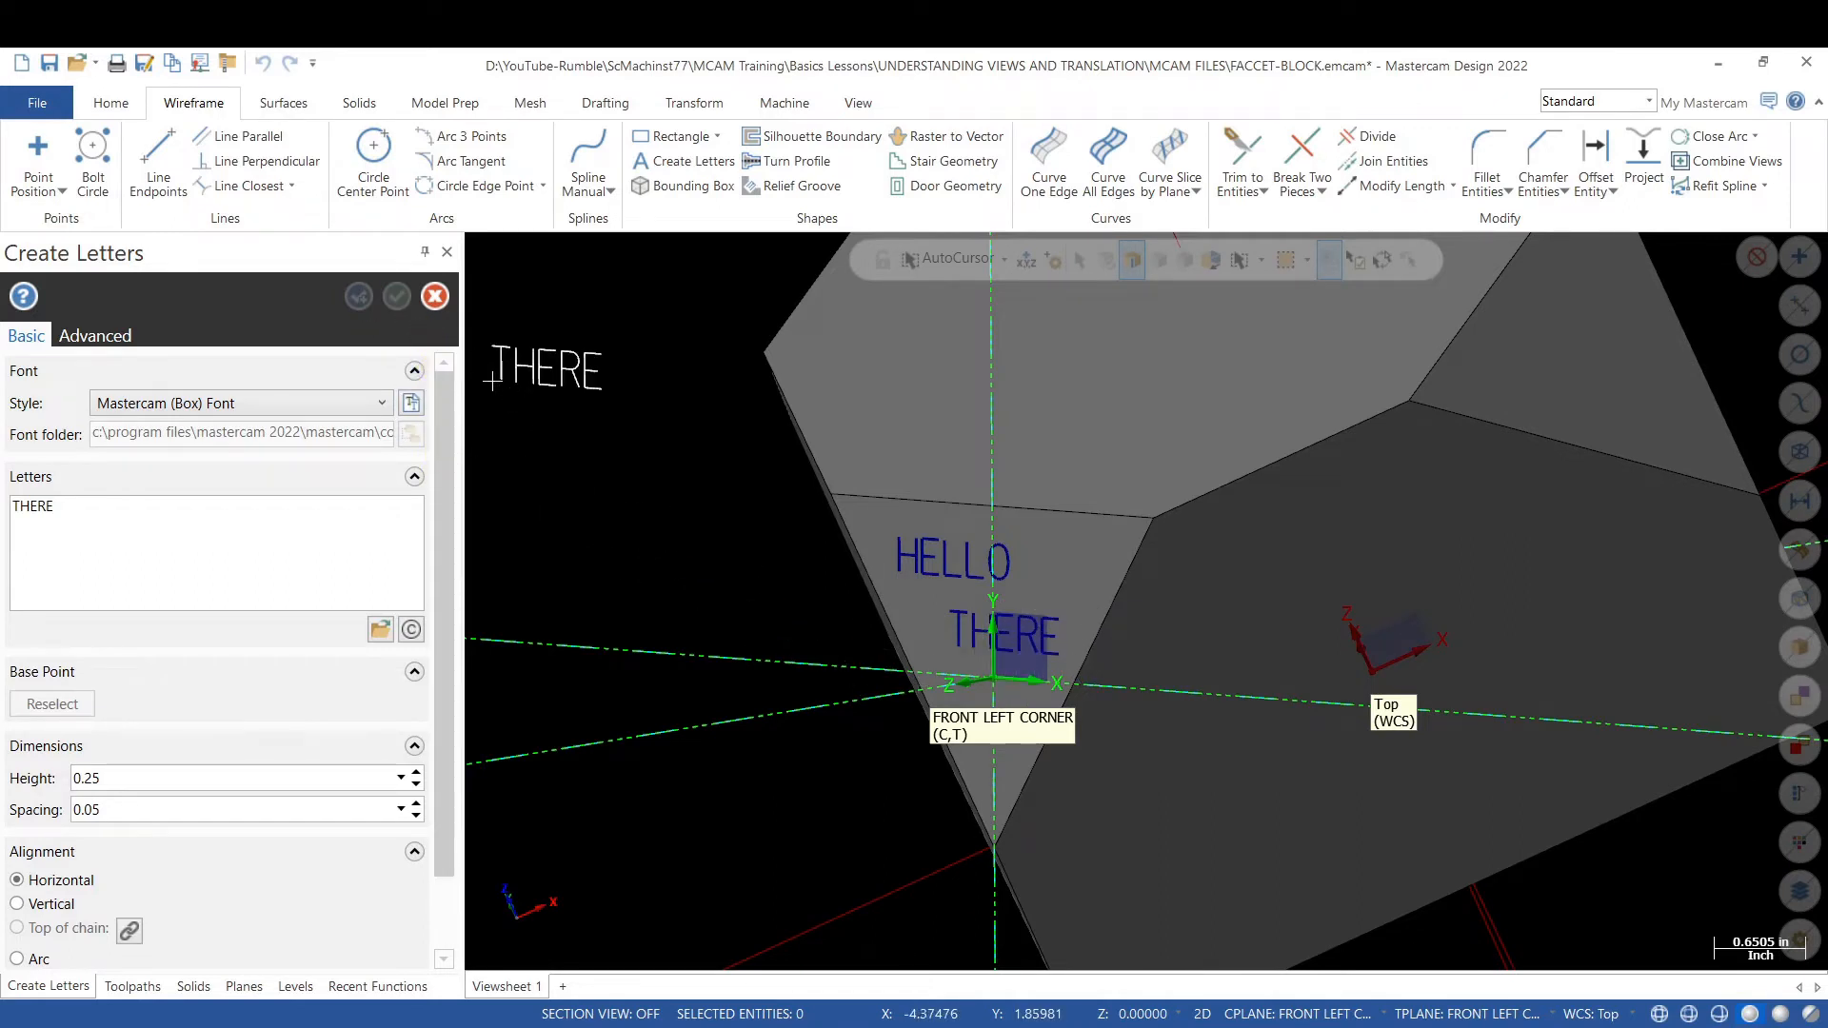
pyautogui.click(436, 296)
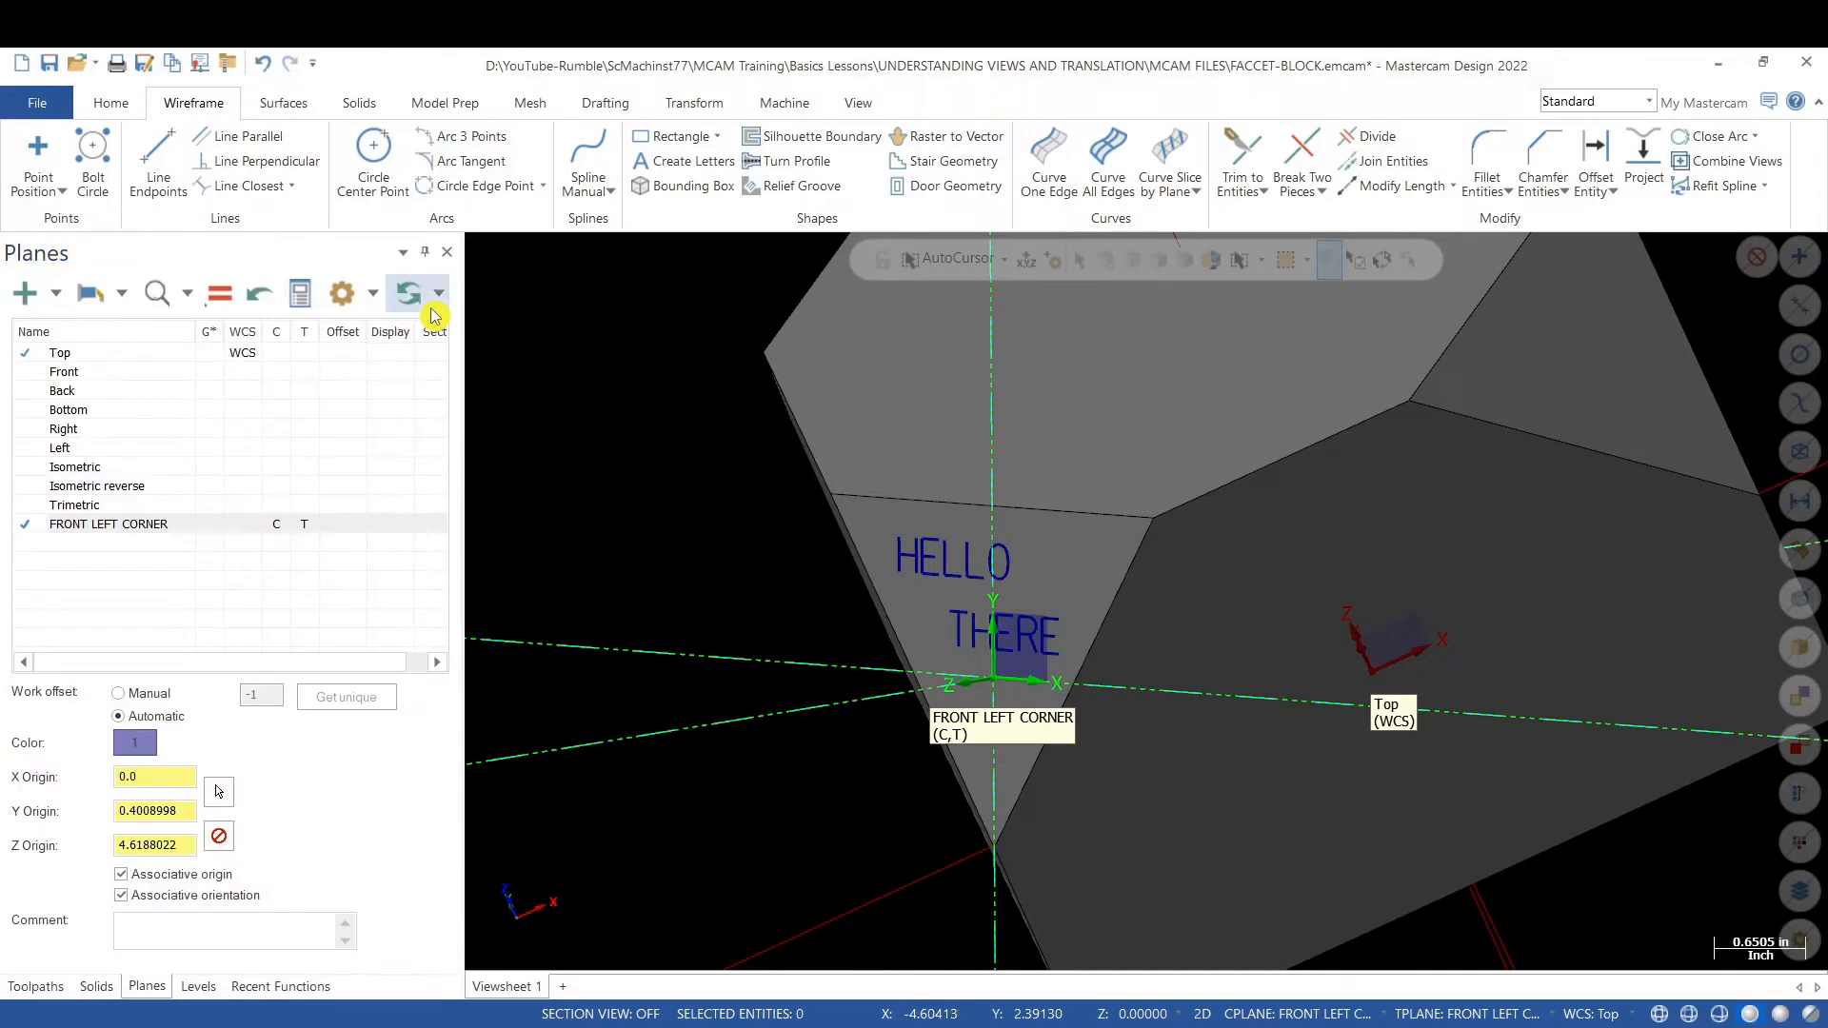
pyautogui.press('F9')
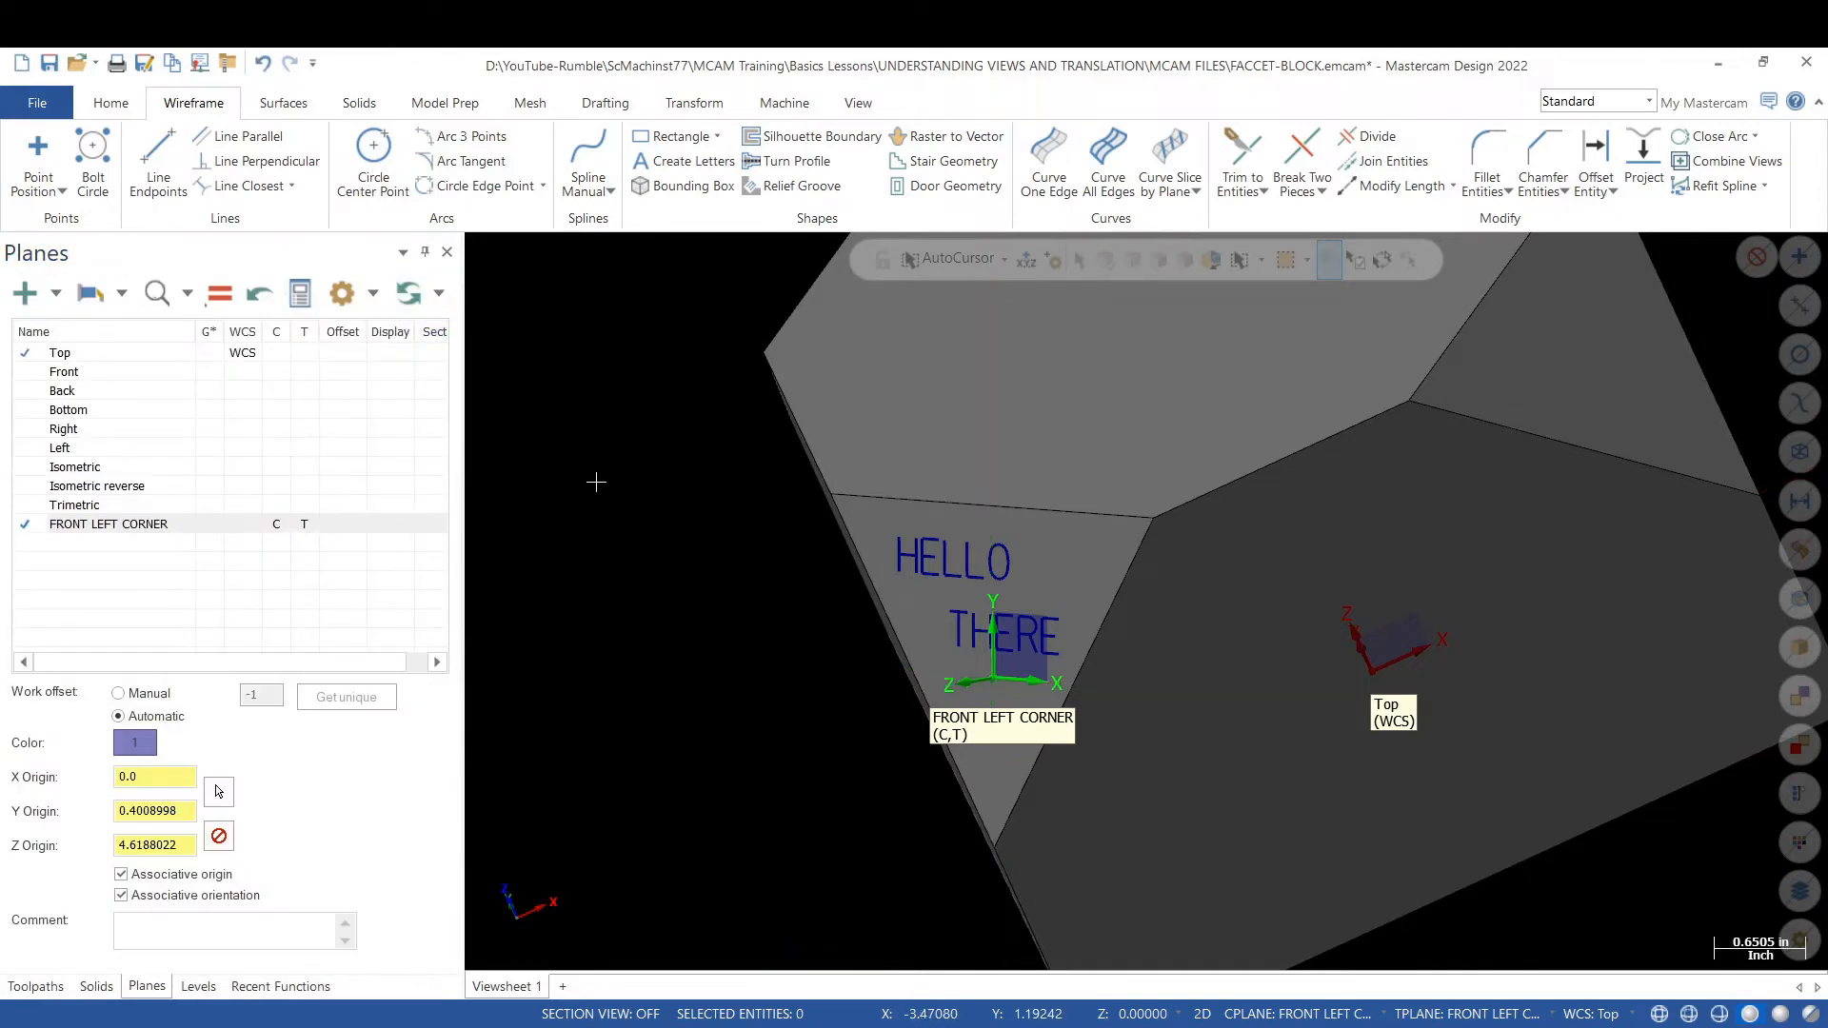
pyautogui.click(858, 103)
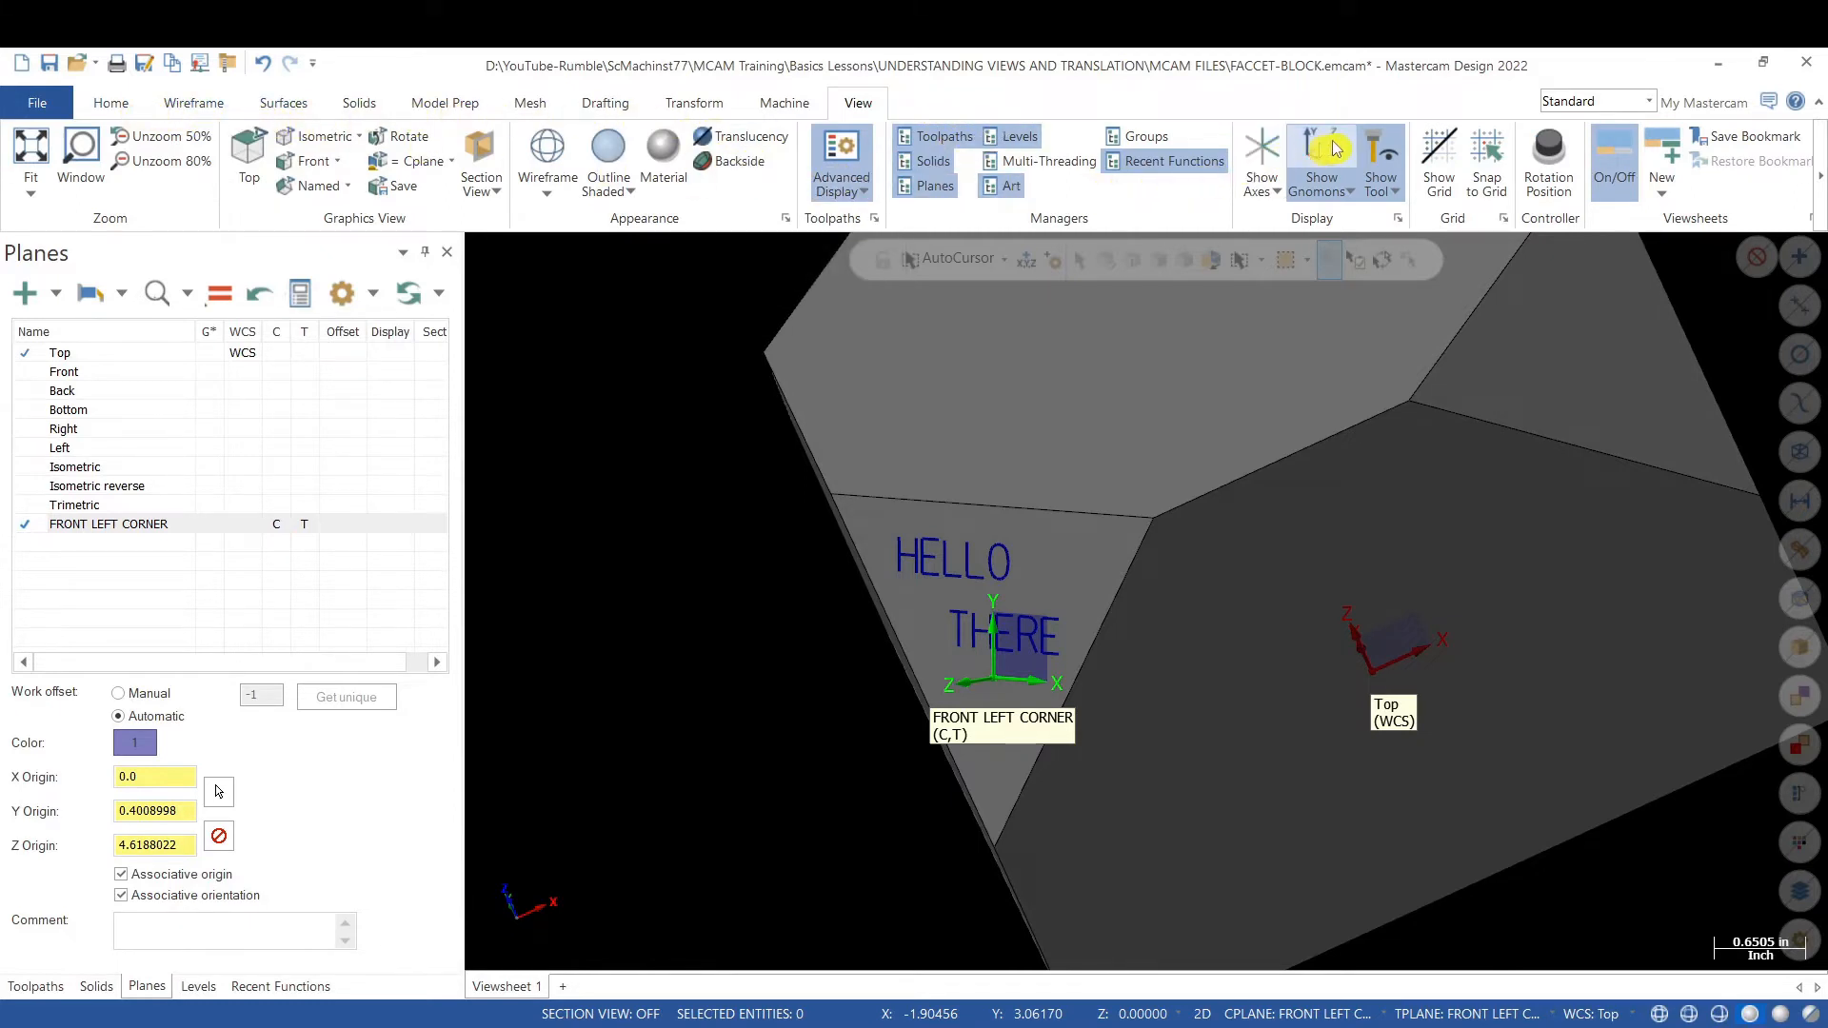
pyautogui.click(1323, 176)
pyautogui.moveTo(762, 657); pyautogui.dragTo(728, 568, button='middle')
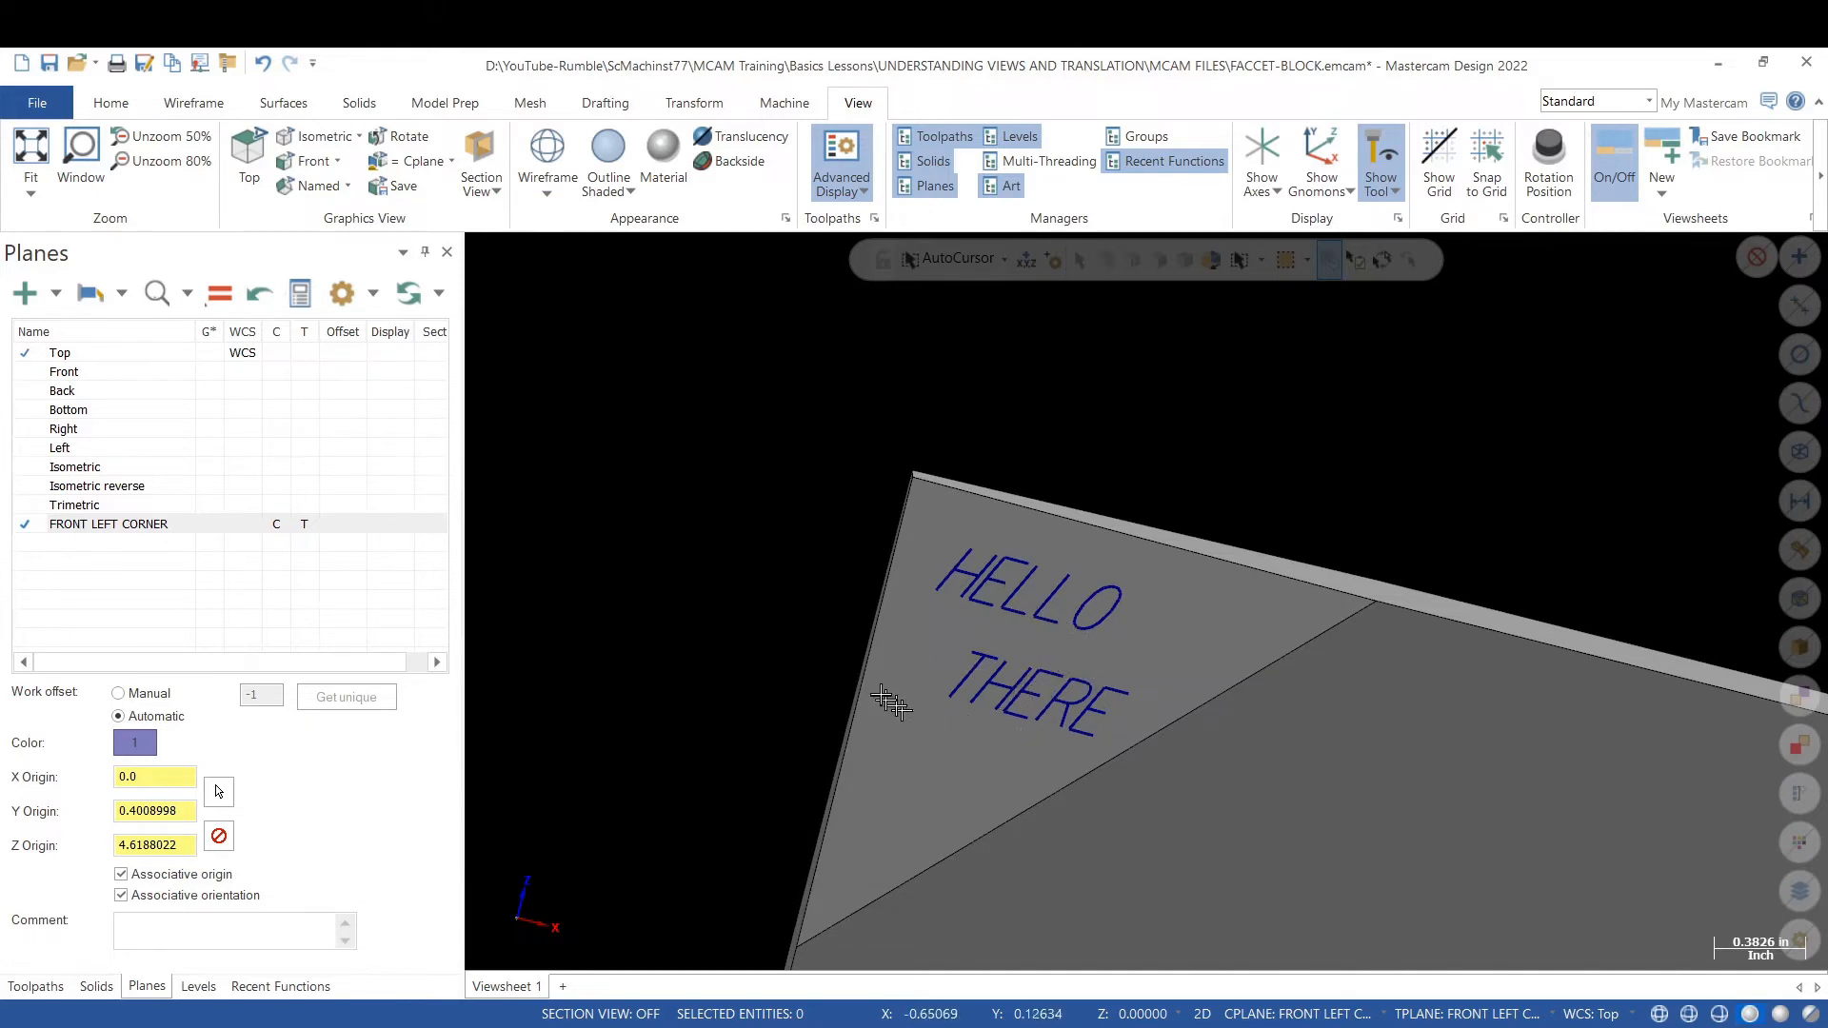
pyautogui.scroll(-3, 890, 702)
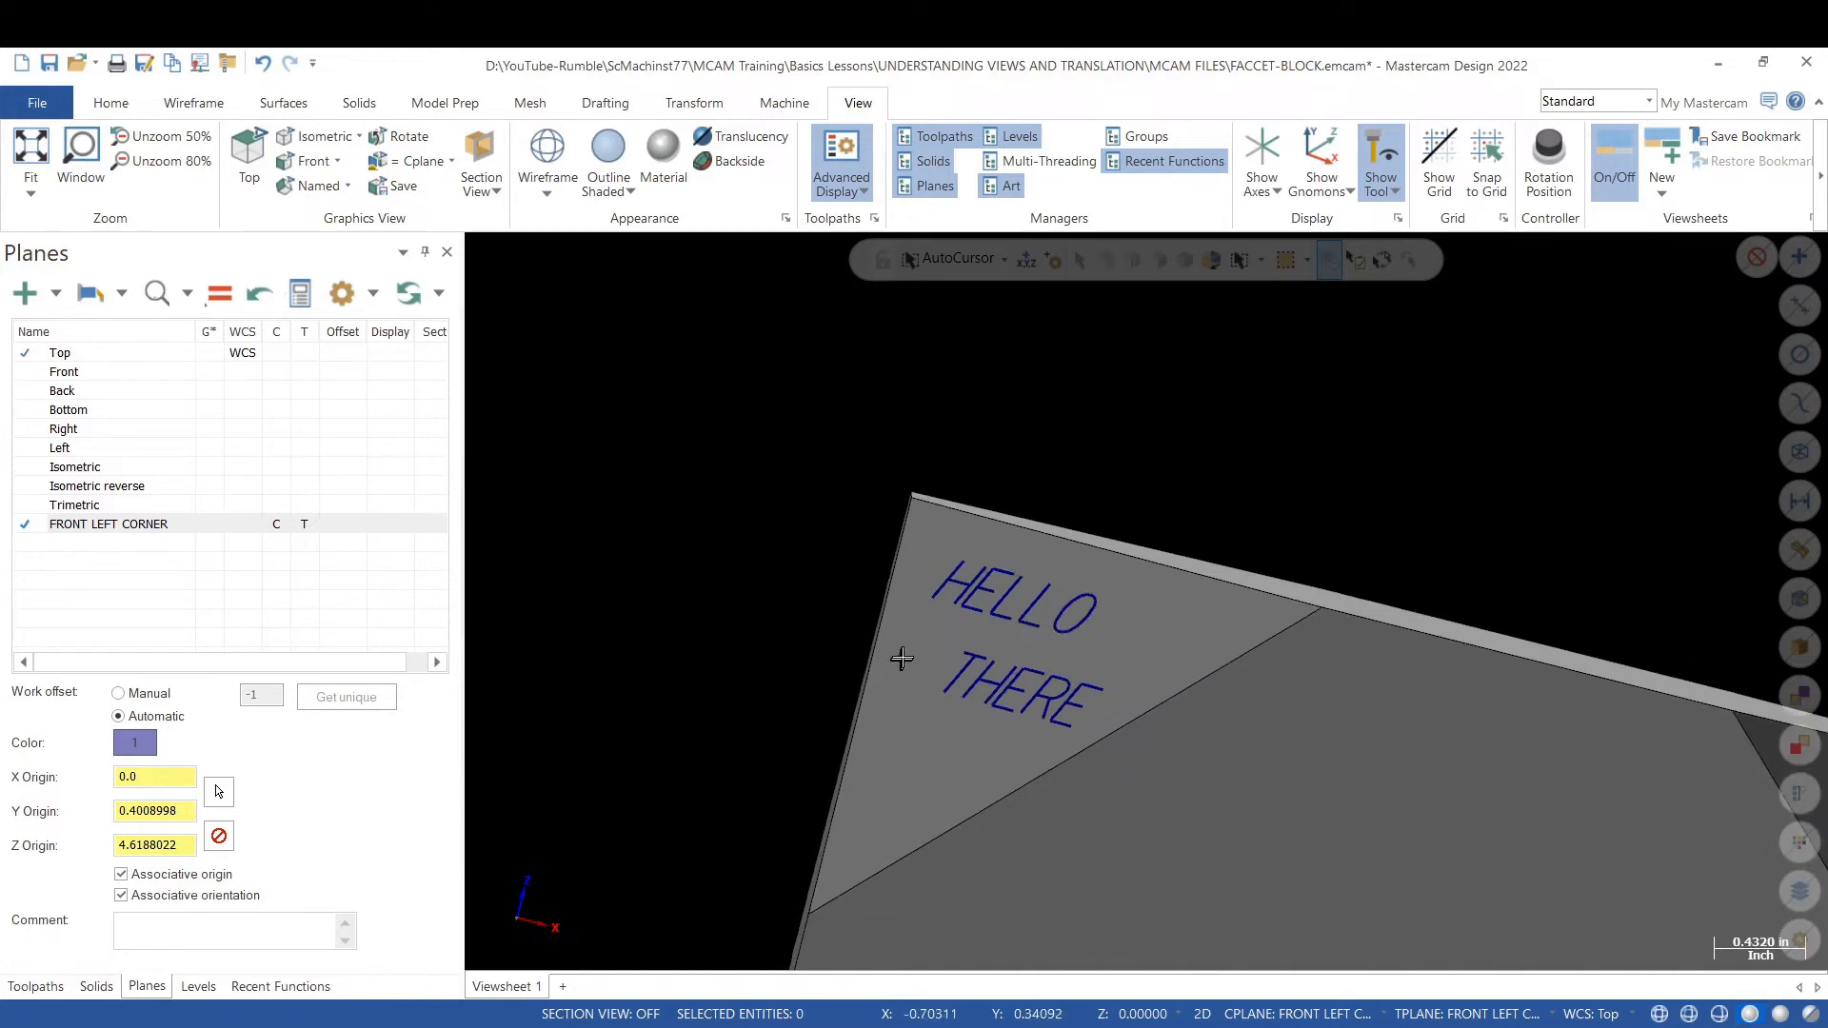
# - Return to the FRONT LEFT CORNER view, turn the axes back on, and inspect how they lie relative to the lettering
pyautogui.click(211, 533)
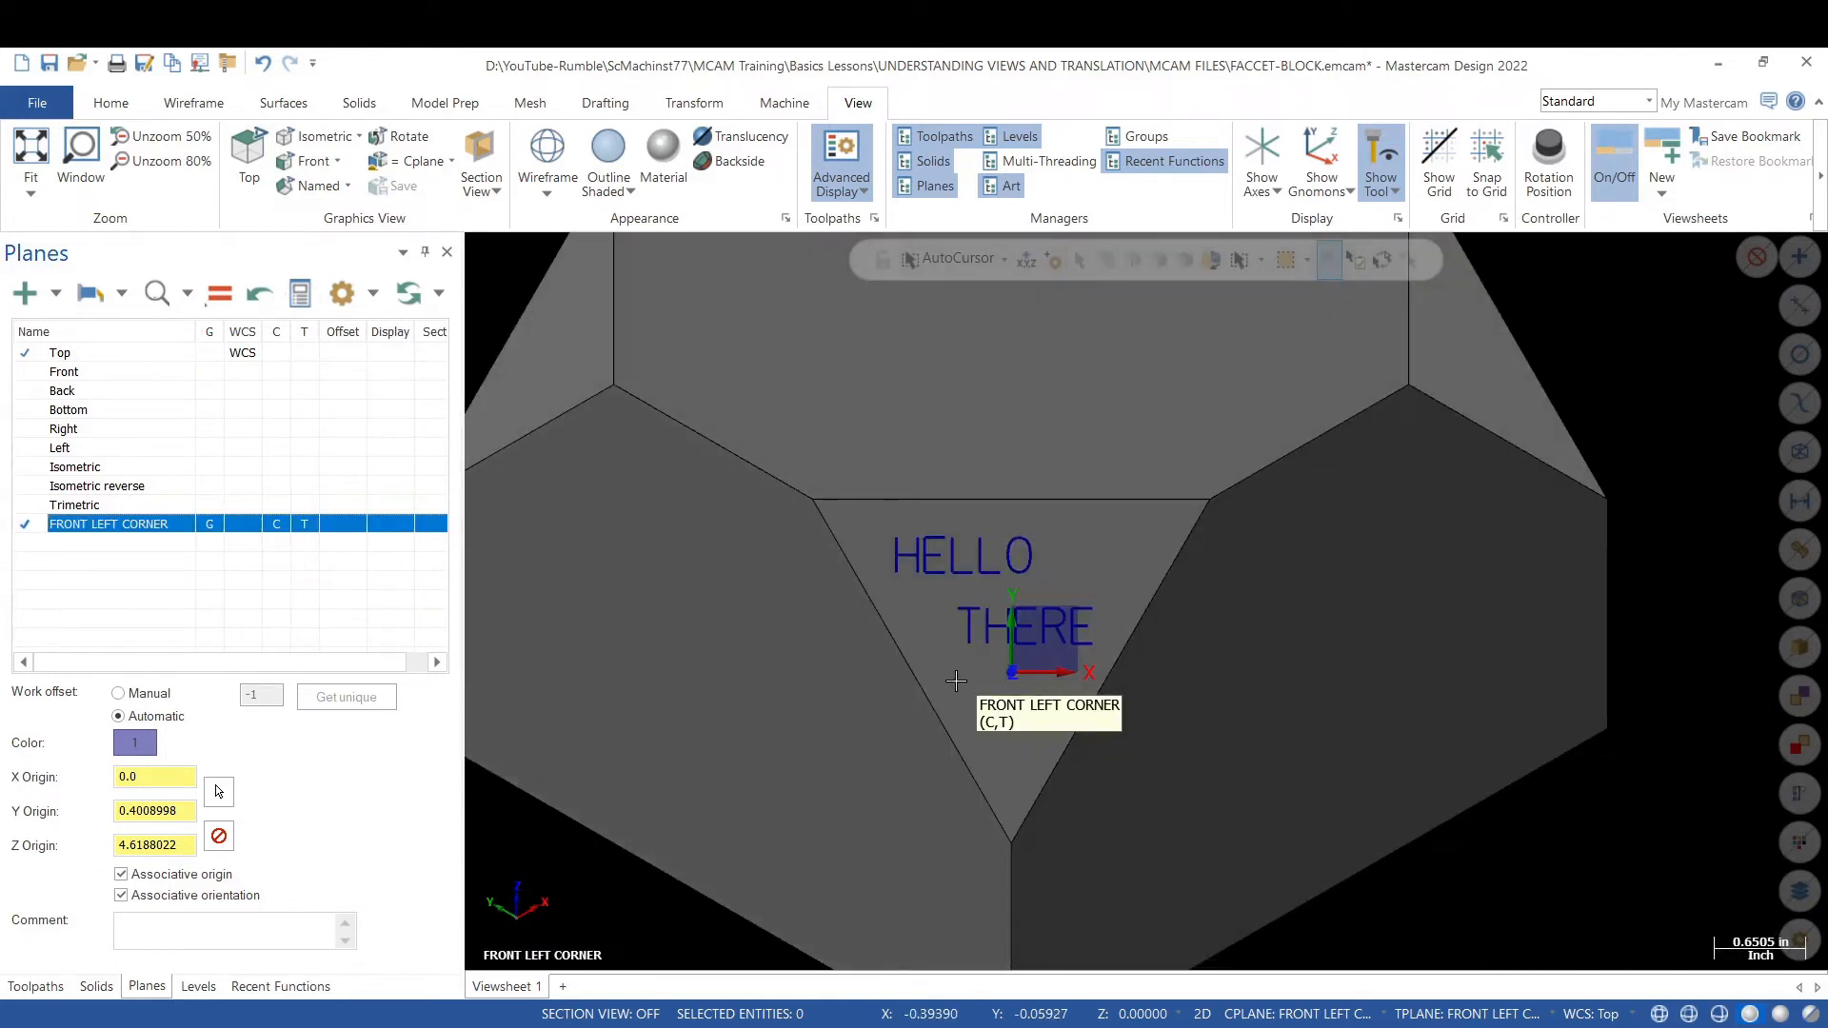
pyautogui.press('F9')
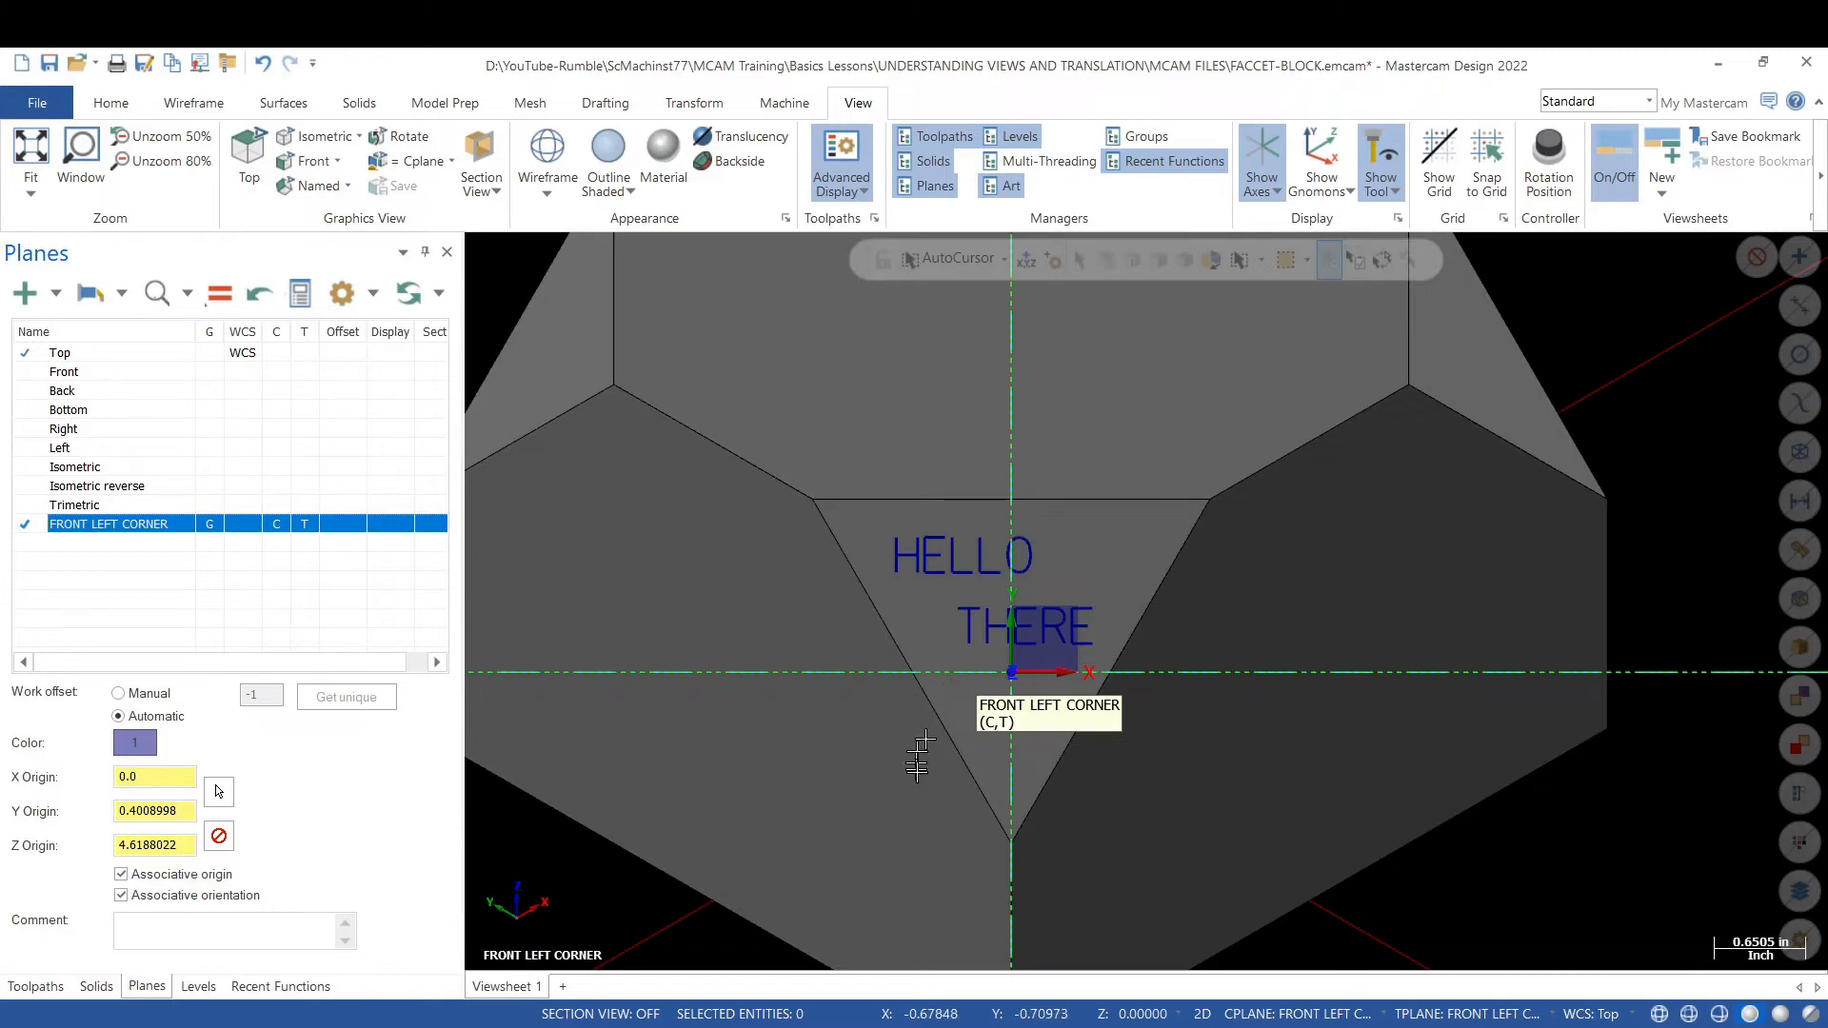
pyautogui.moveTo(905, 770)
pyautogui.mouseDown(button='middle')
pyautogui.moveTo(865, 674)
pyautogui.moveTo(789, 657)
pyautogui.mouseUp(button='middle')
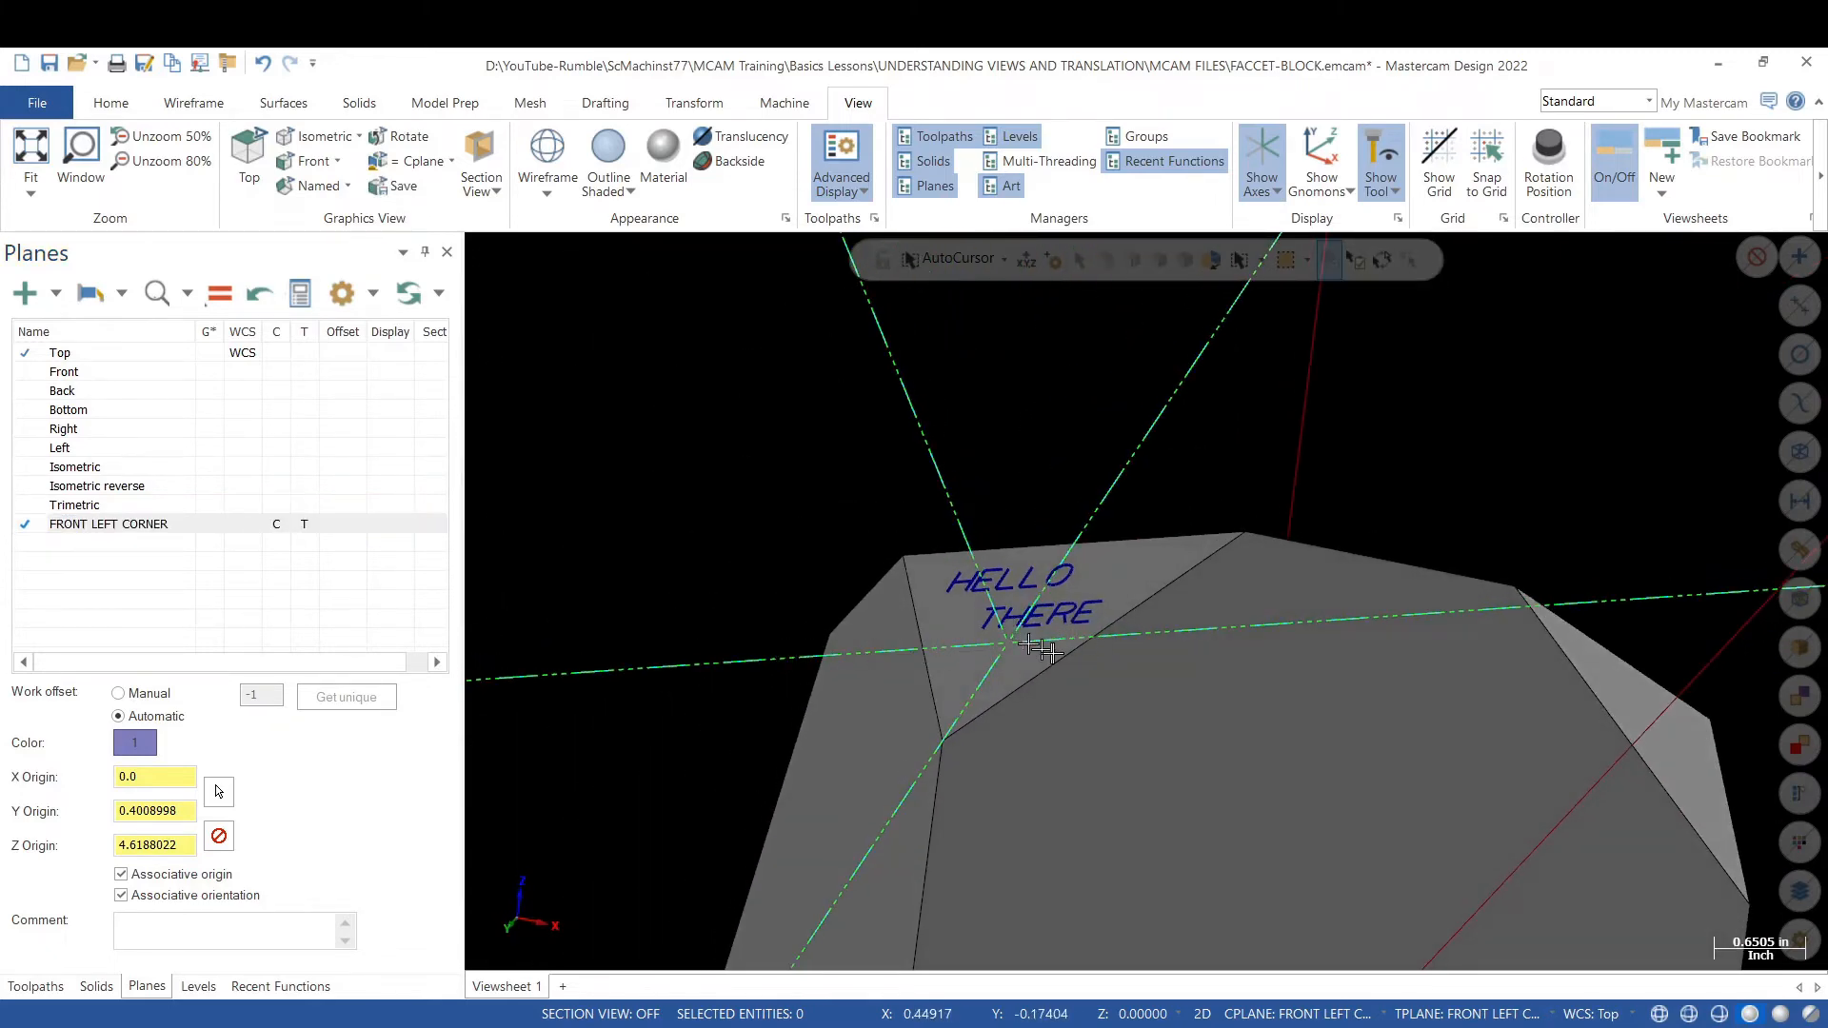
pyautogui.moveTo(1038, 664)
pyautogui.mouseDown(button='middle')
pyautogui.moveTo(932, 672)
pyautogui.moveTo(1122, 645)
pyautogui.moveTo(1029, 666)
pyautogui.mouseUp(button='middle')
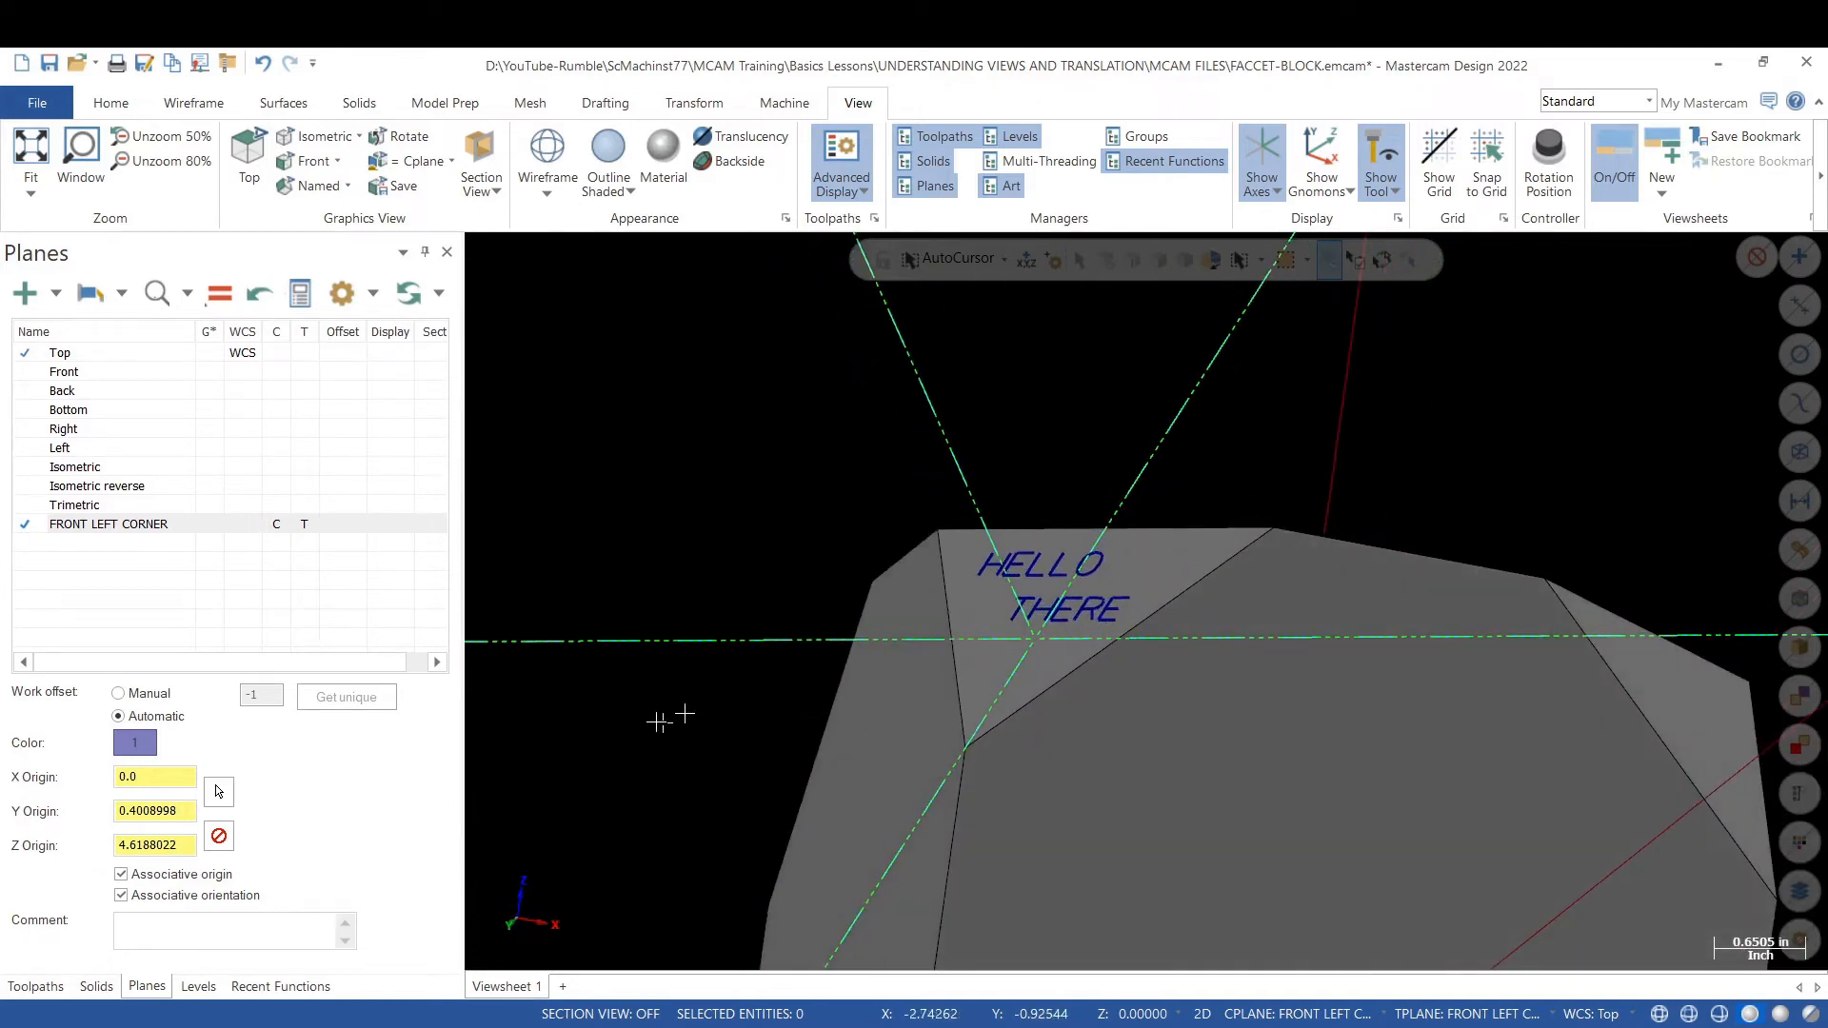
# - View the facet square to FRONT LEFT CORNER and examine the plane's origin, the lettering and the Z construction depth
pyautogui.click(209, 526)
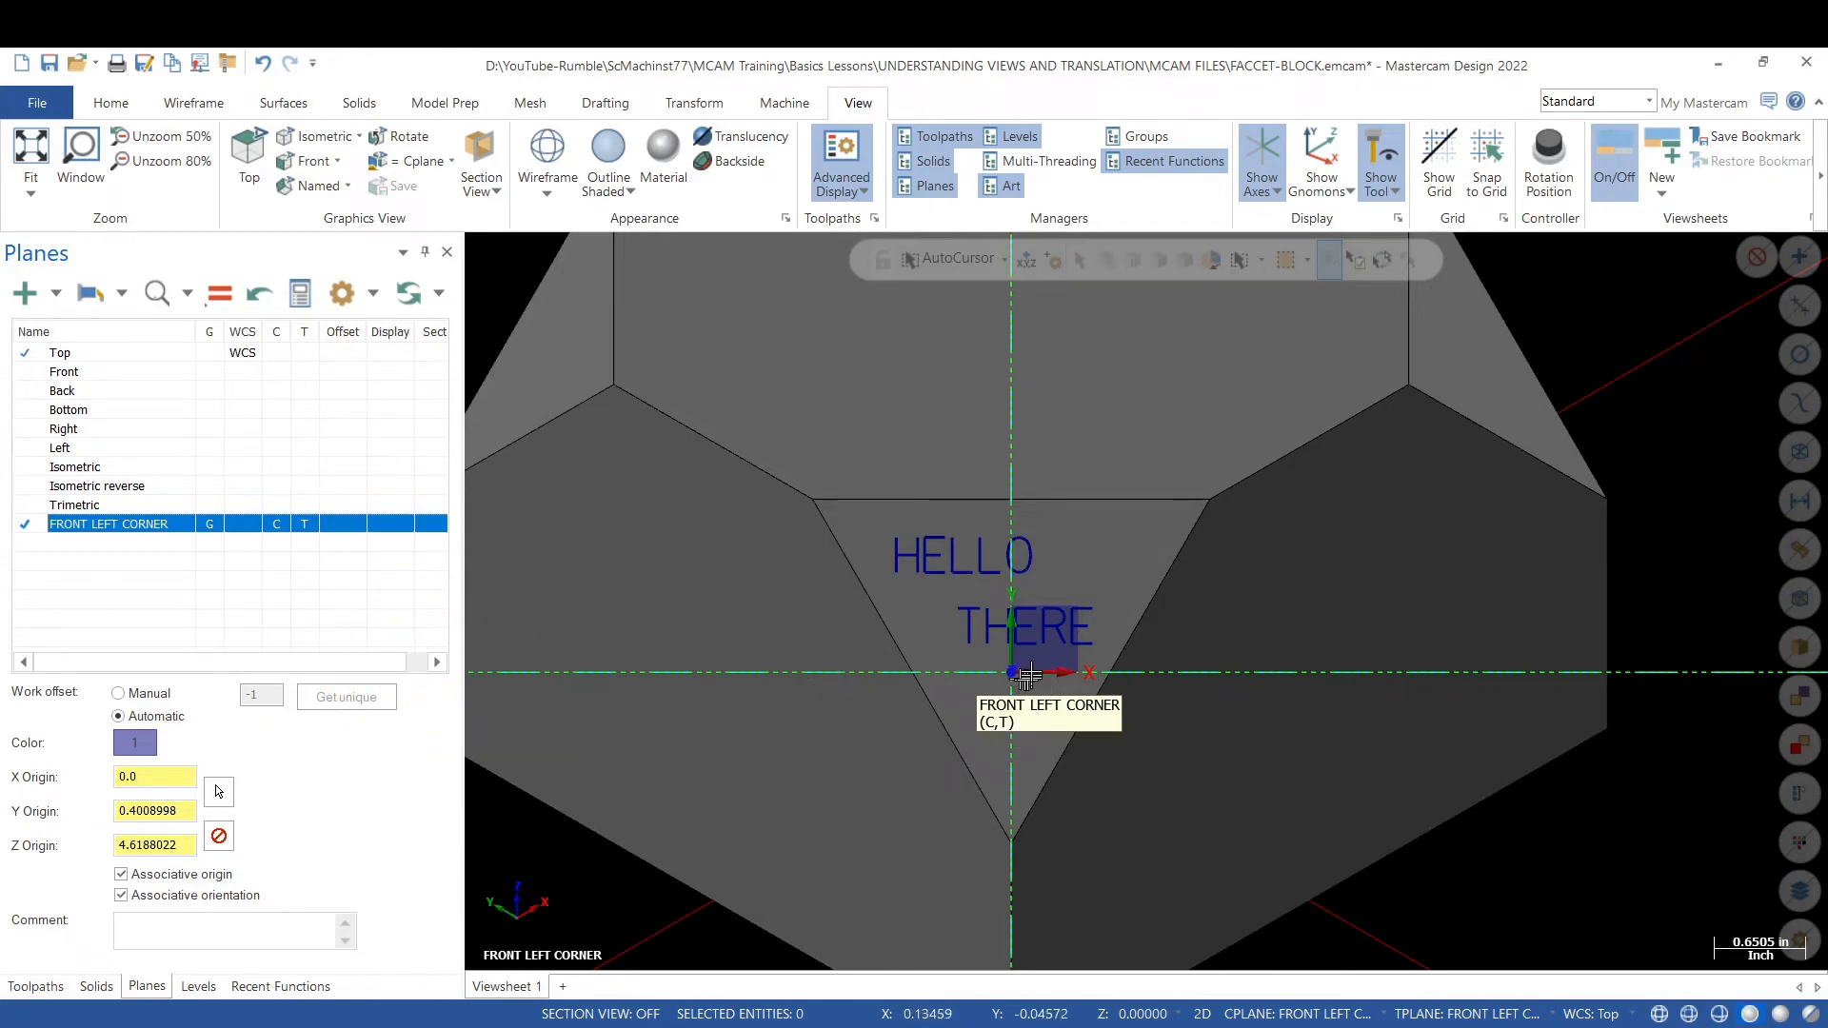
pyautogui.scroll(4, 1024, 691)
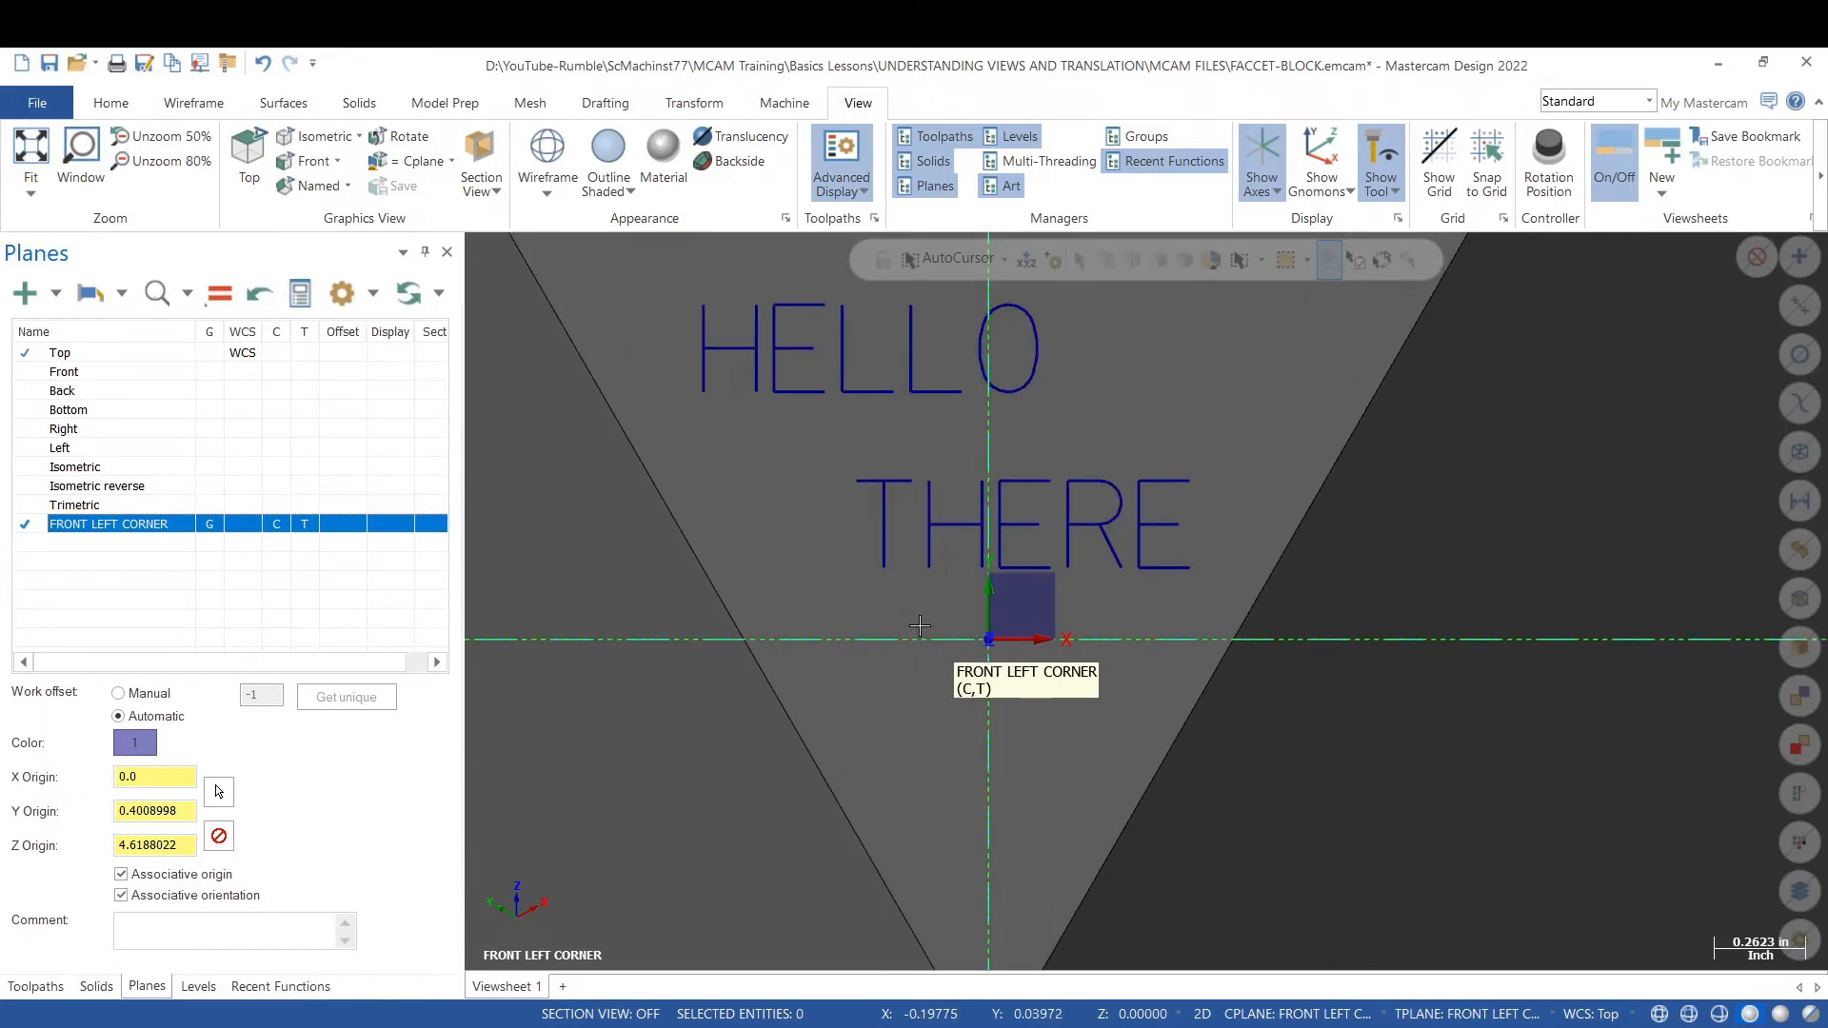
pyautogui.scroll(-2, 929, 747)
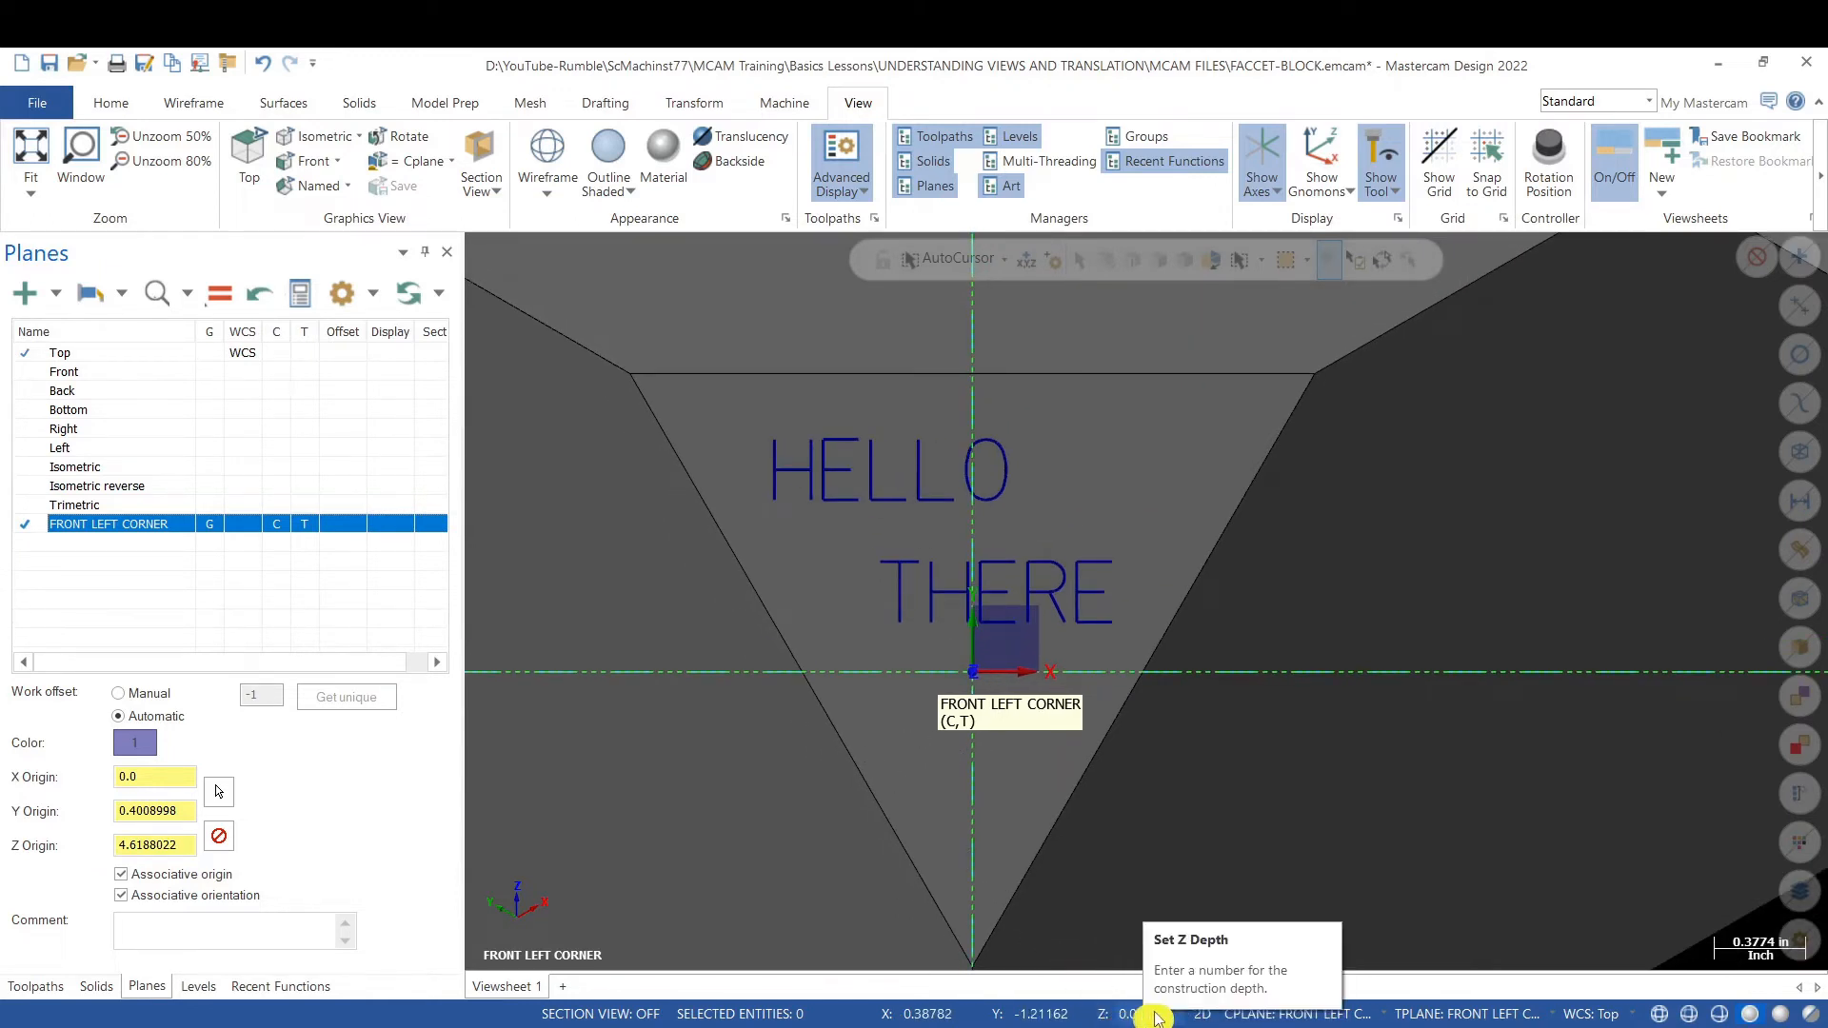
pyautogui.scroll(-2, 972, 786)
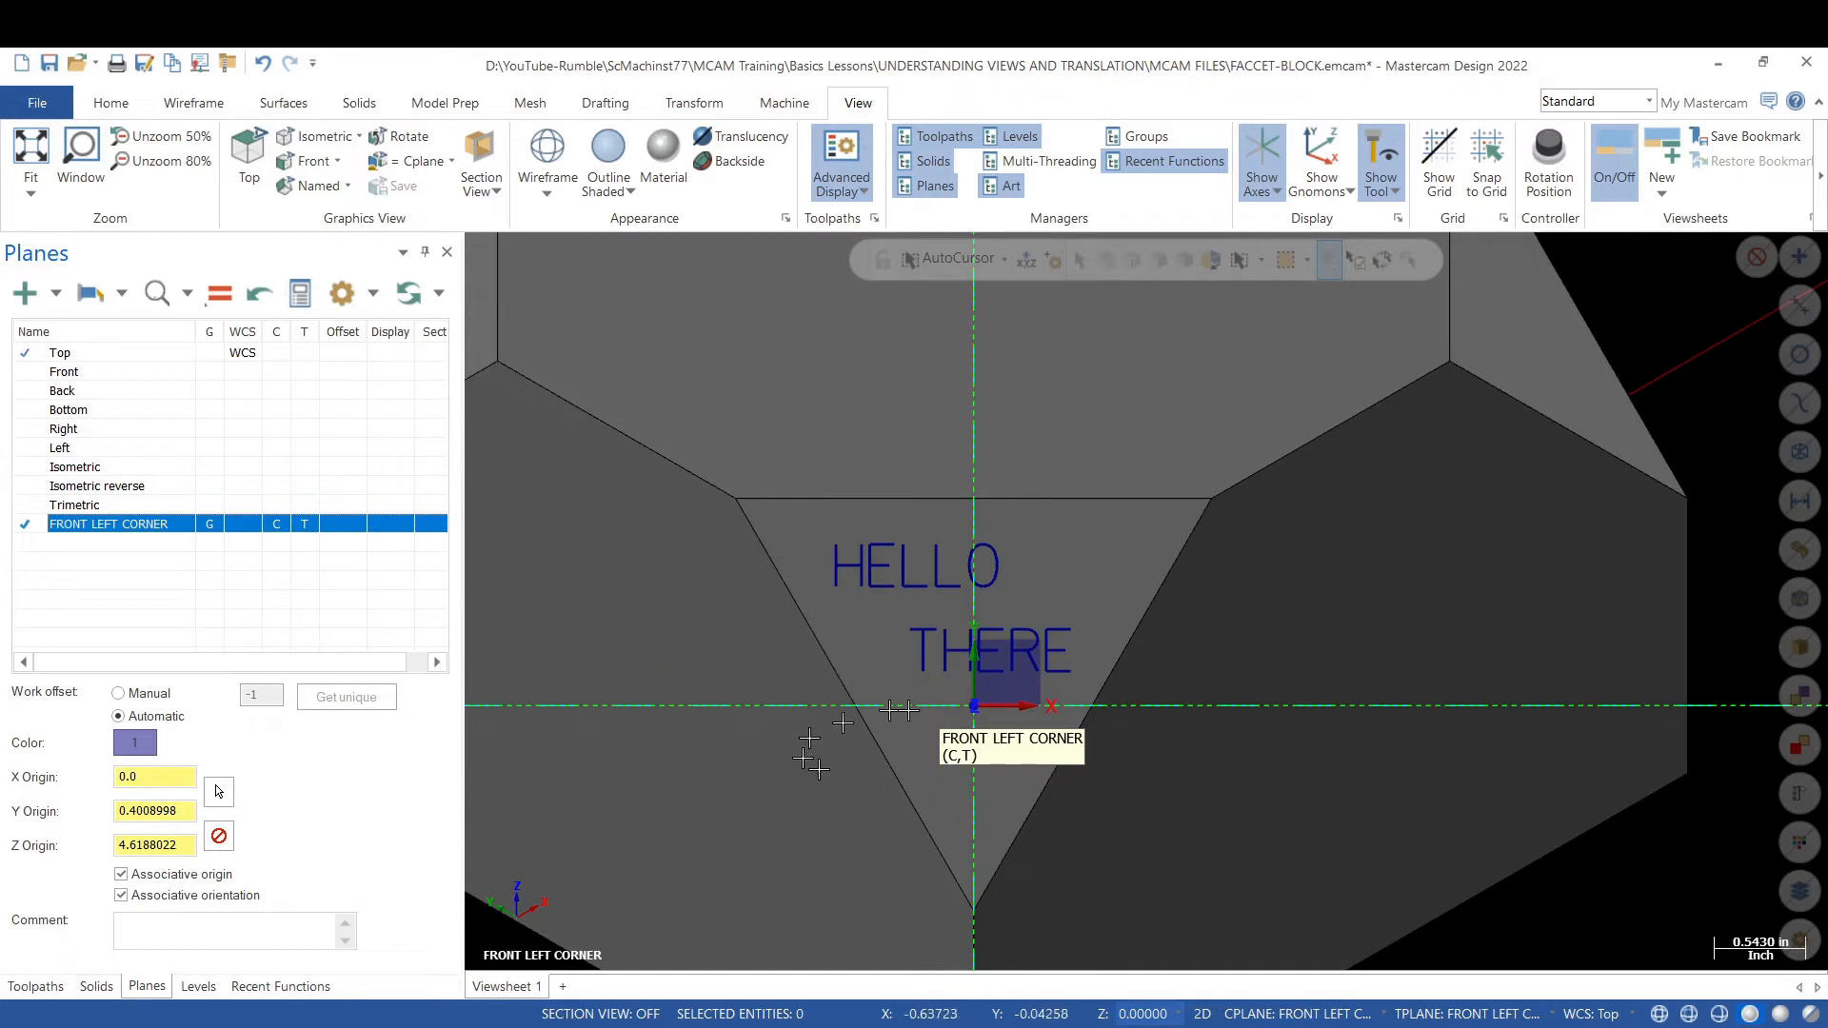
pyautogui.scroll(-1, 1192, 659)
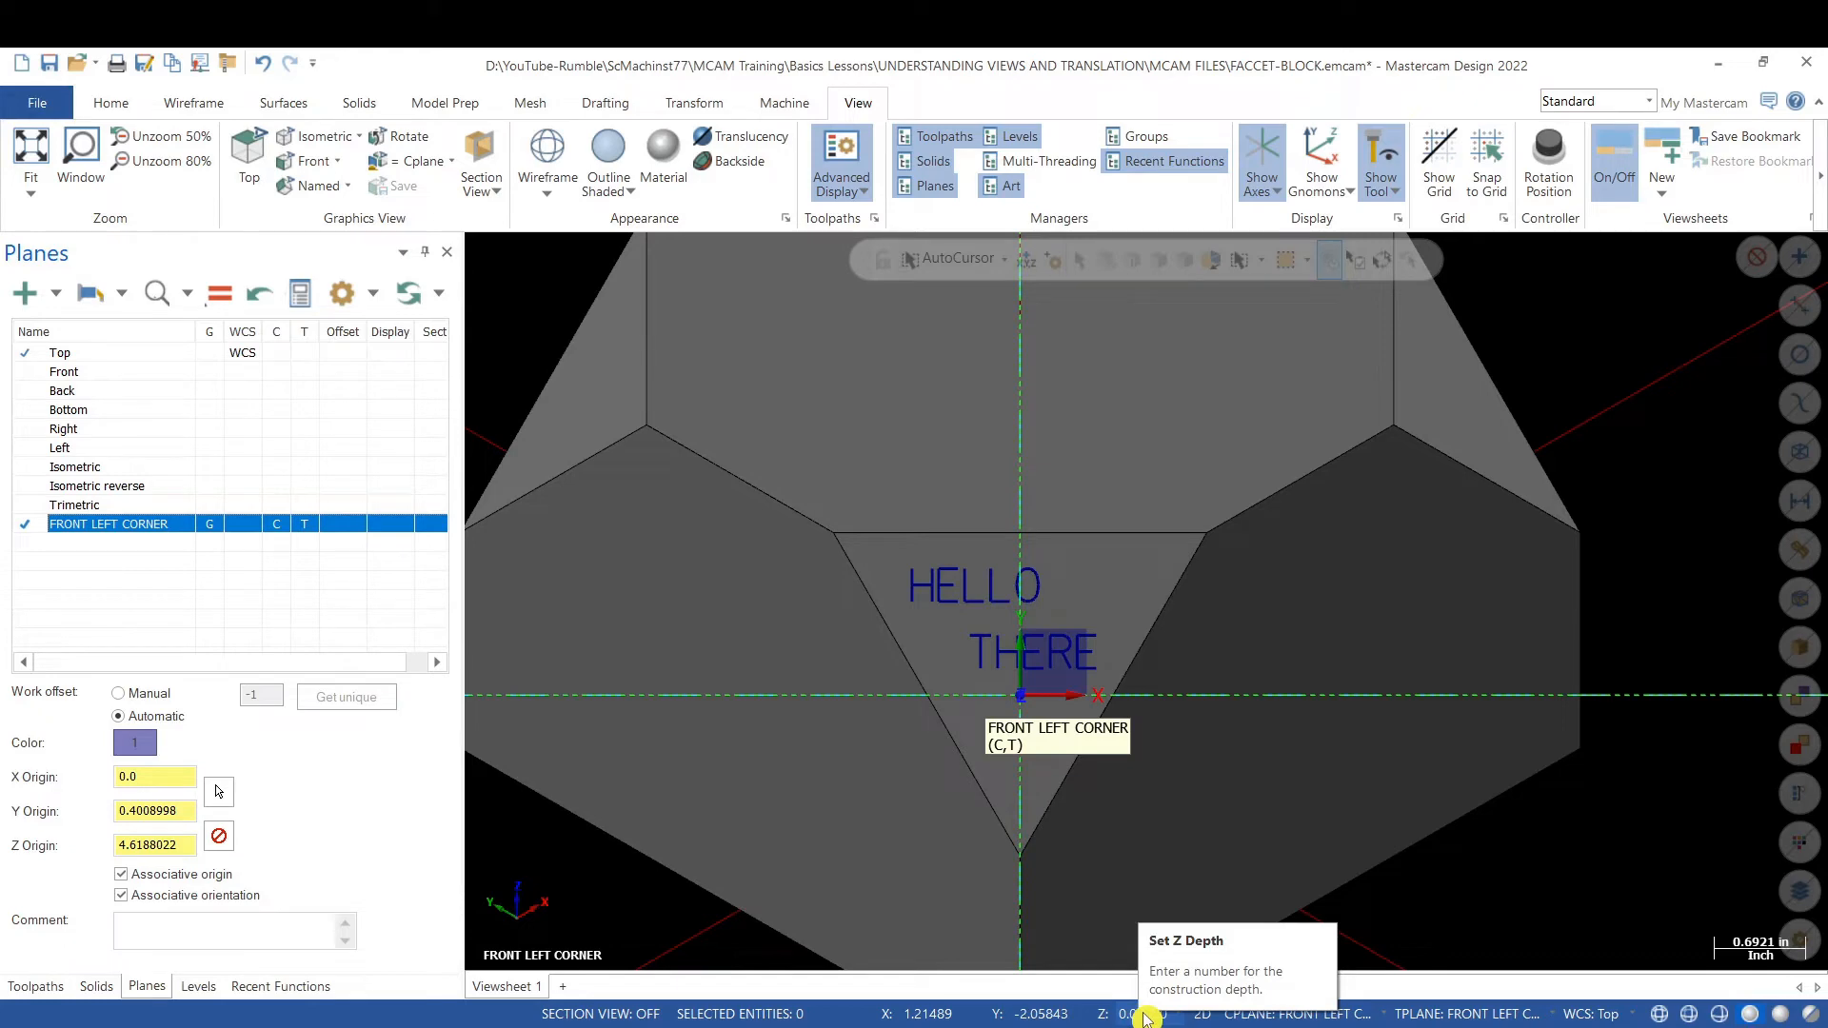
pyautogui.scroll(-2, 838, 712)
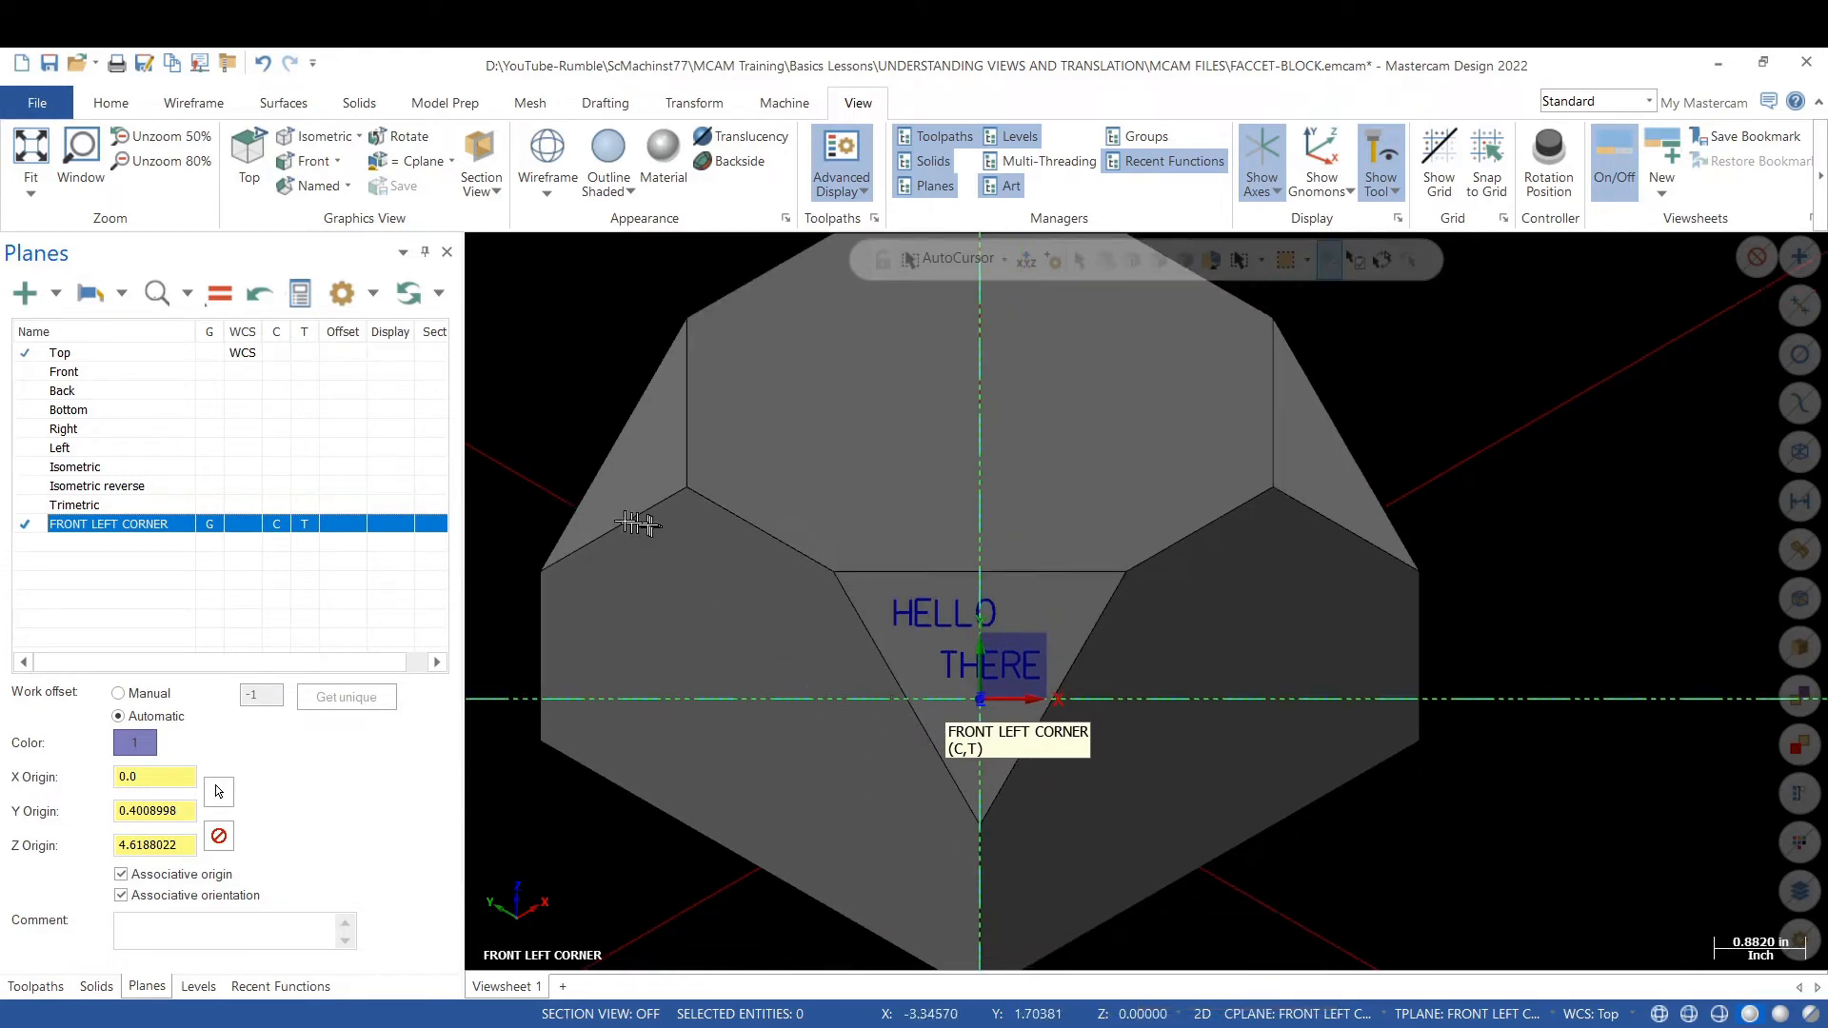
# - Make Top the graphics view, construction plane and tool plane, and start Create Letters
pyautogui.click(209, 358)
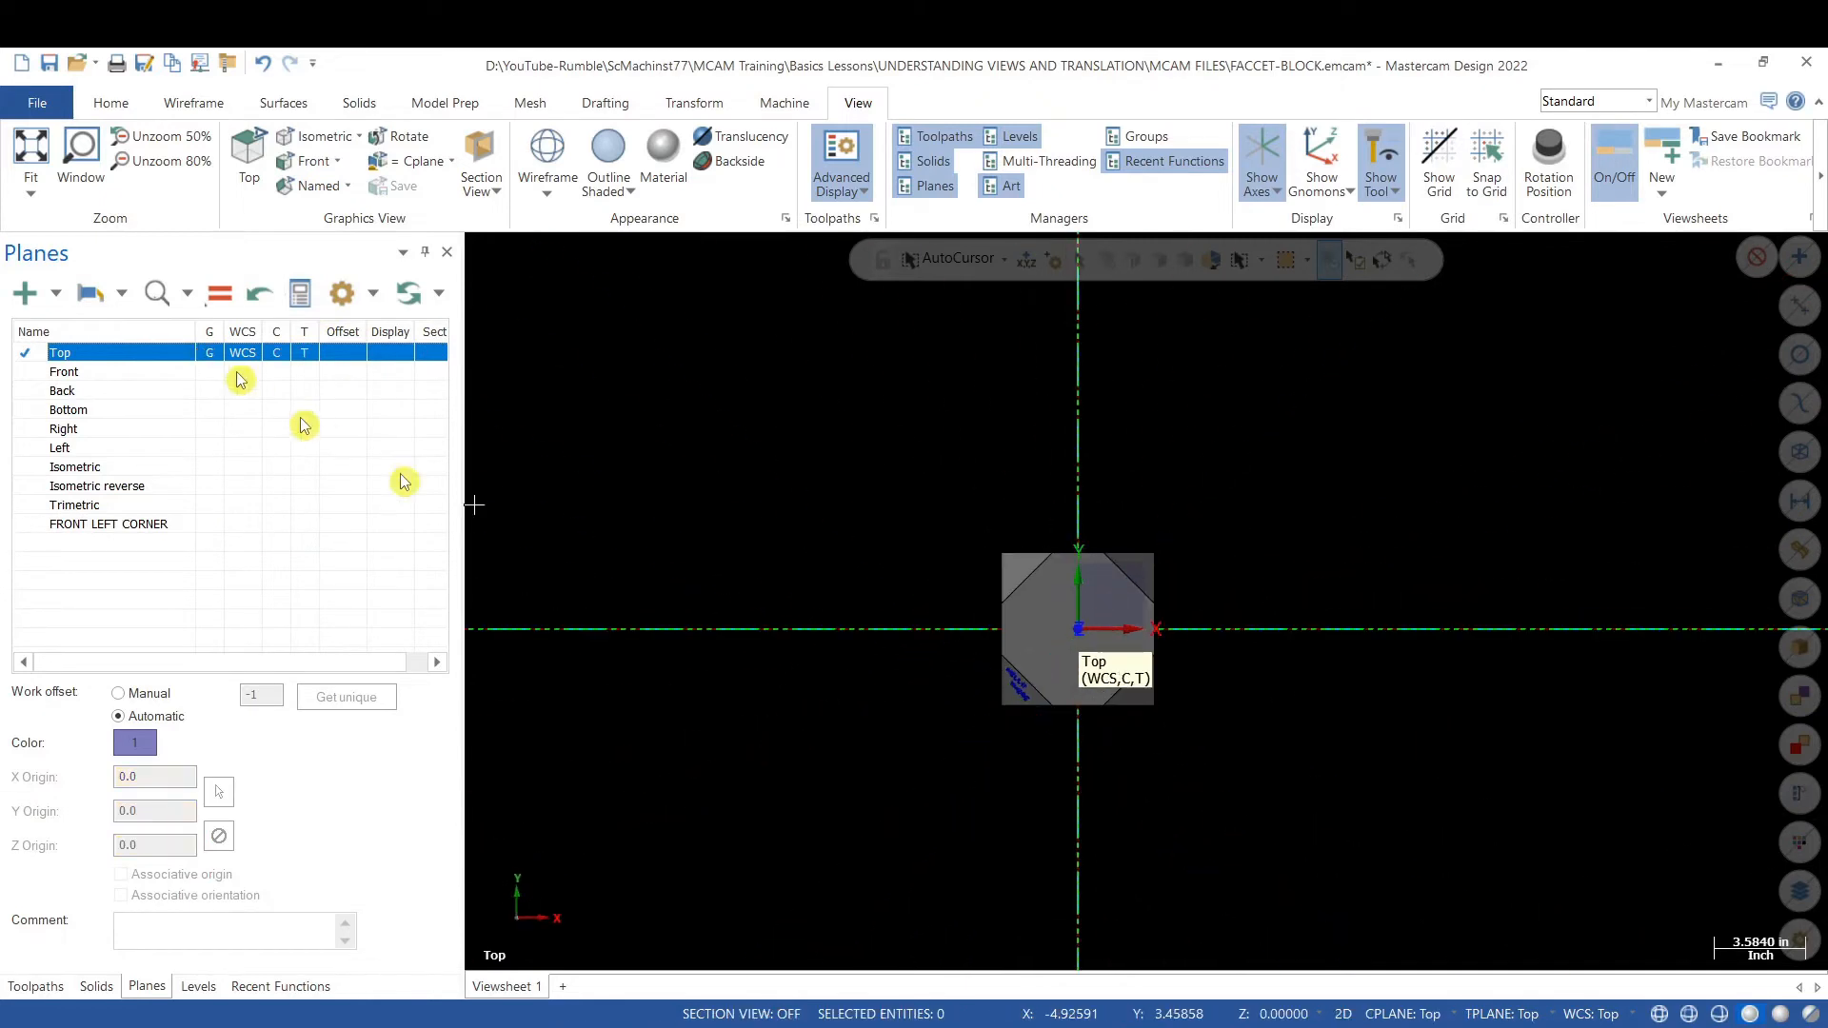
pyautogui.scroll(3, 1071, 621)
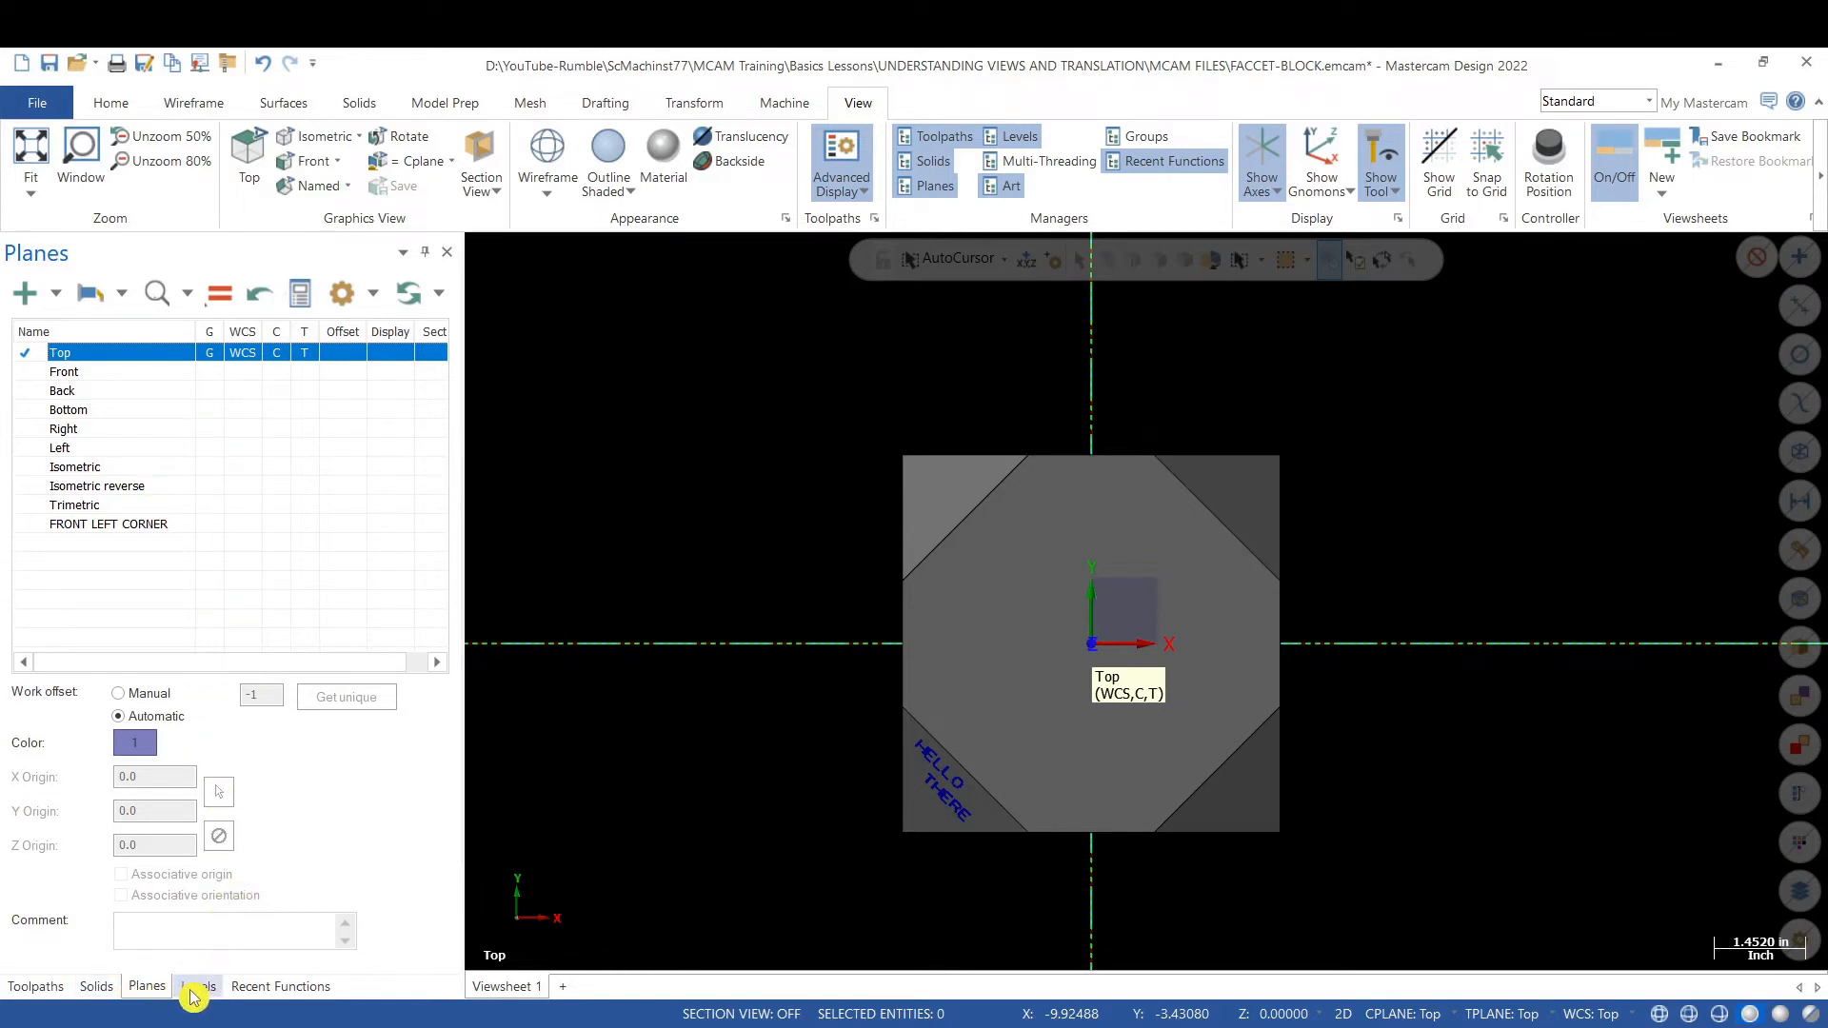
pyautogui.click(210, 101)
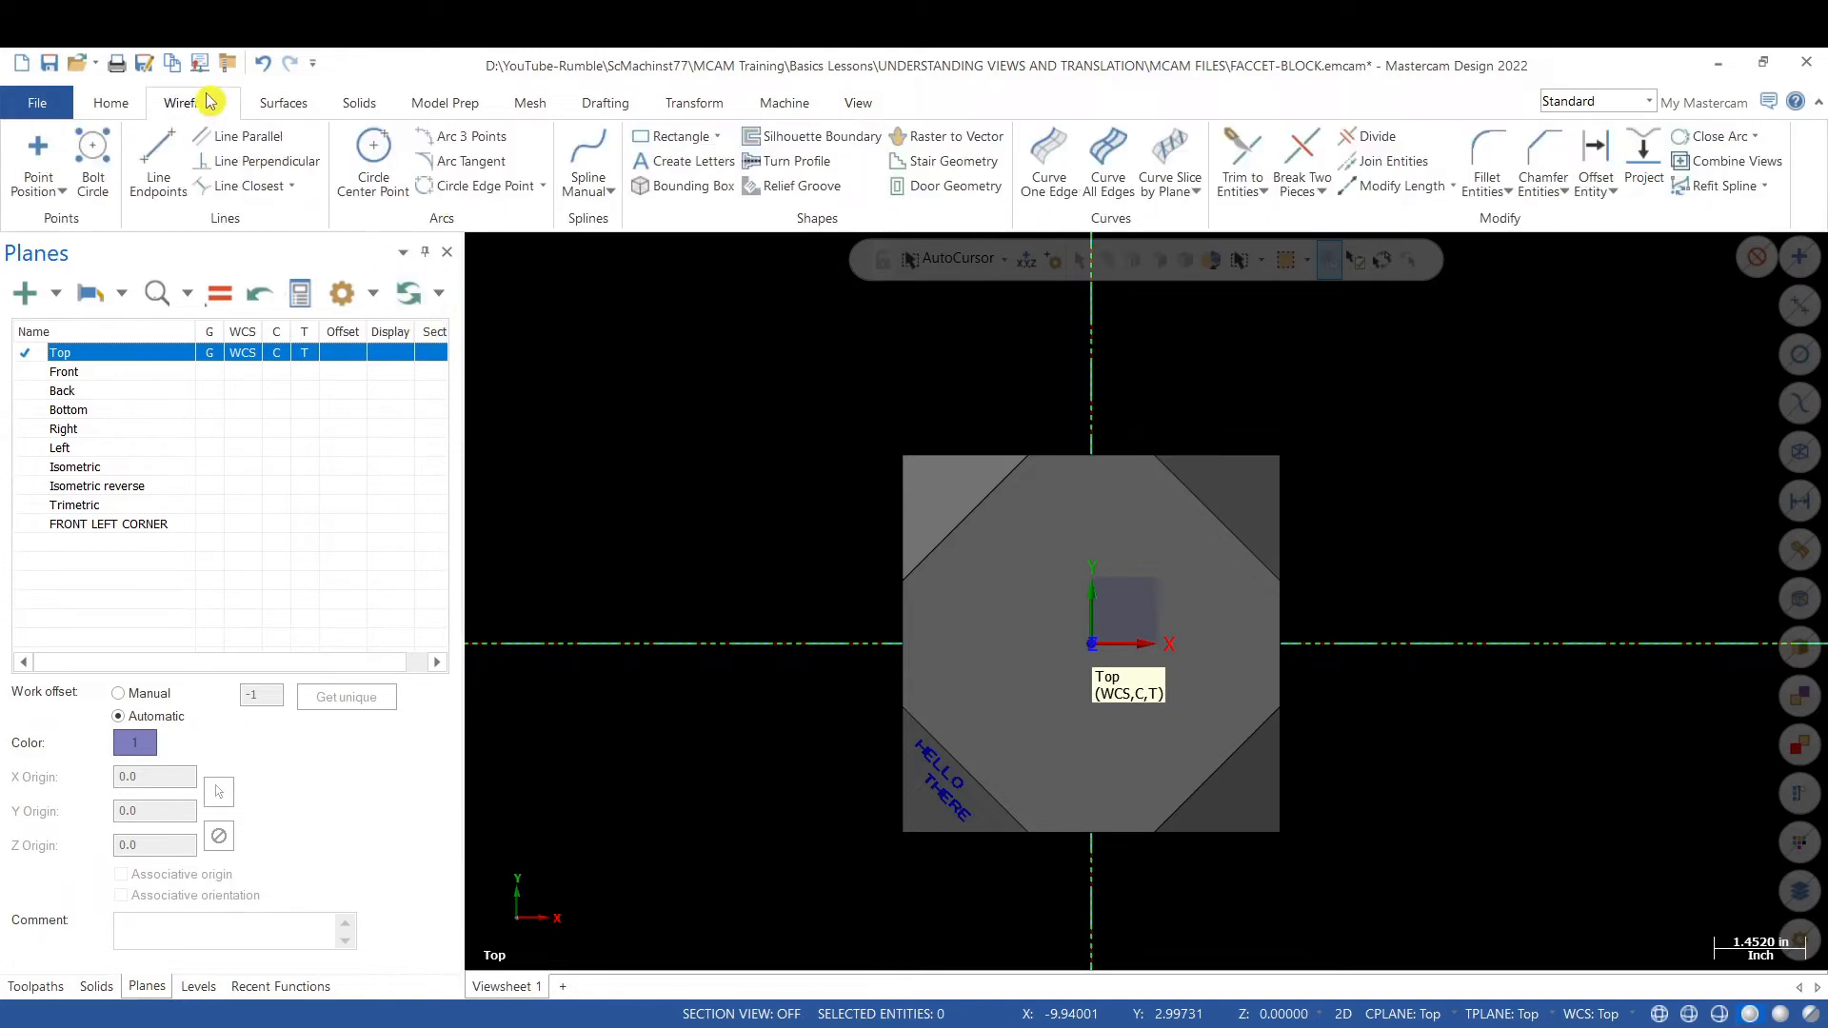
pyautogui.click(693, 164)
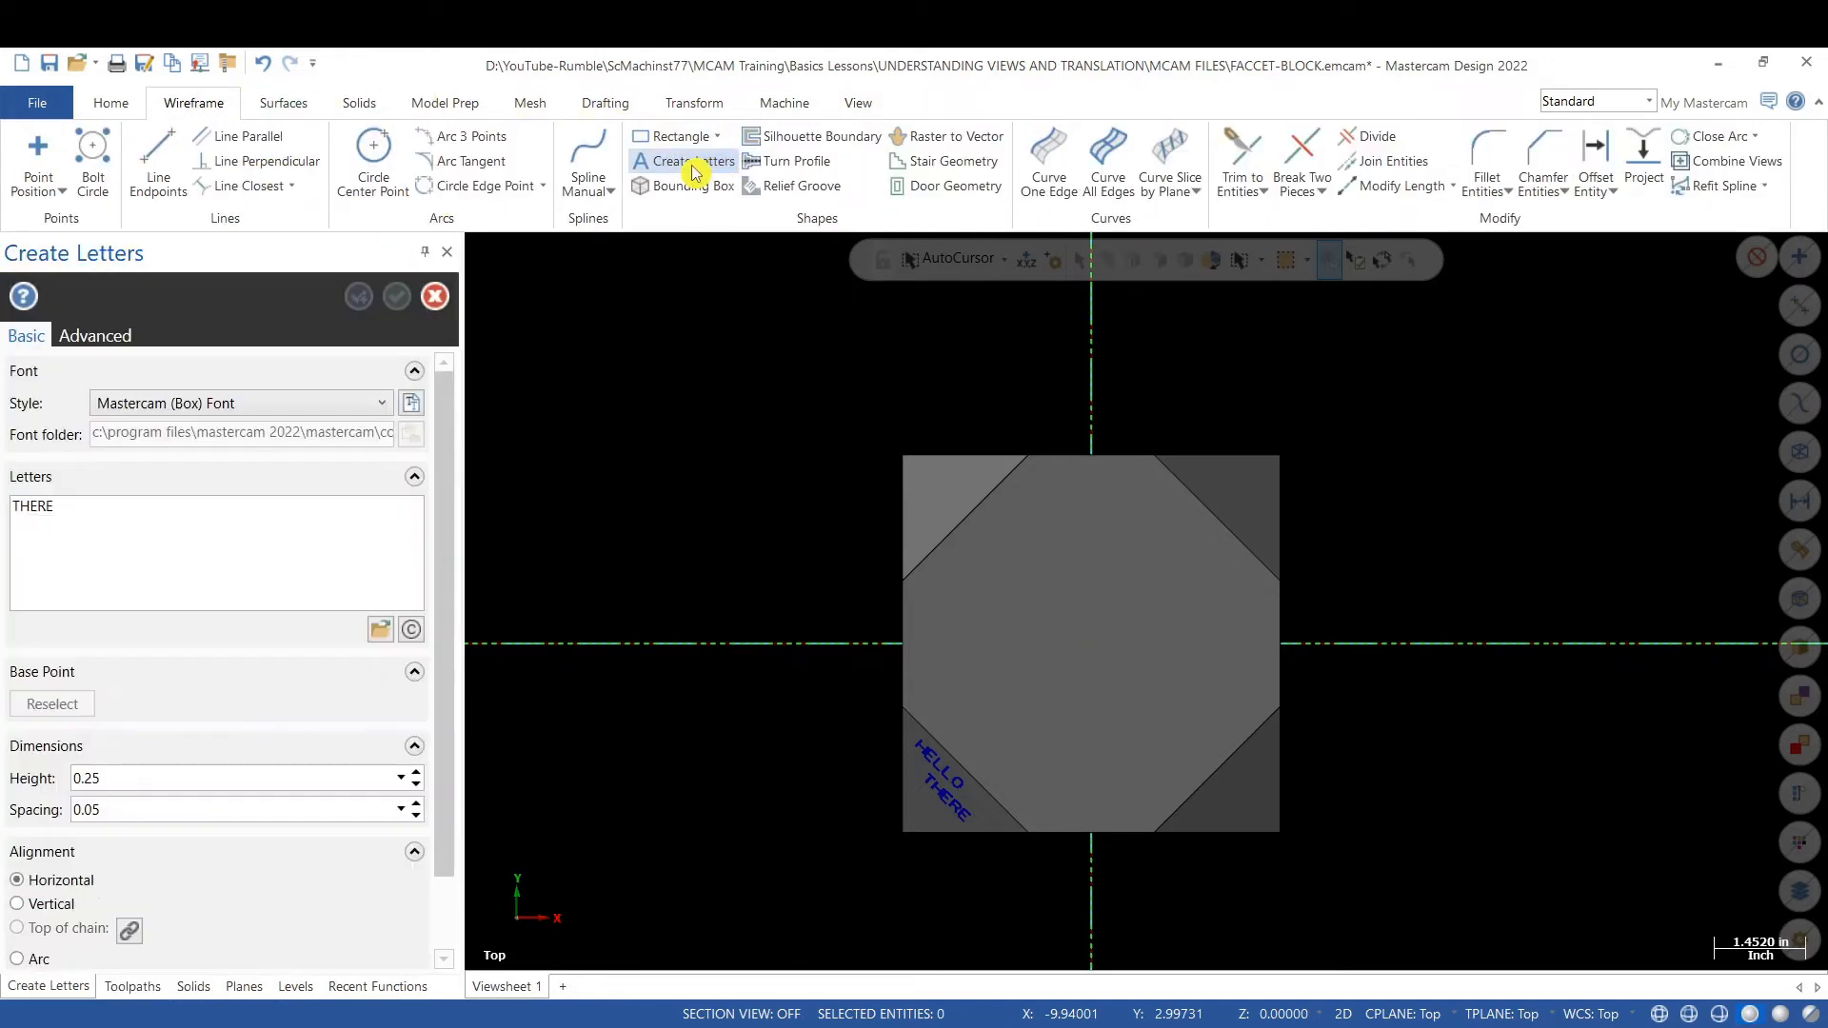
# - Enter HELLO as the lettering text with a height of 1.0 and a spacing of 0.2
pyautogui.click(124, 520)
pyautogui.moveTo(124, 519); pyautogui.dragTo(3, 523)
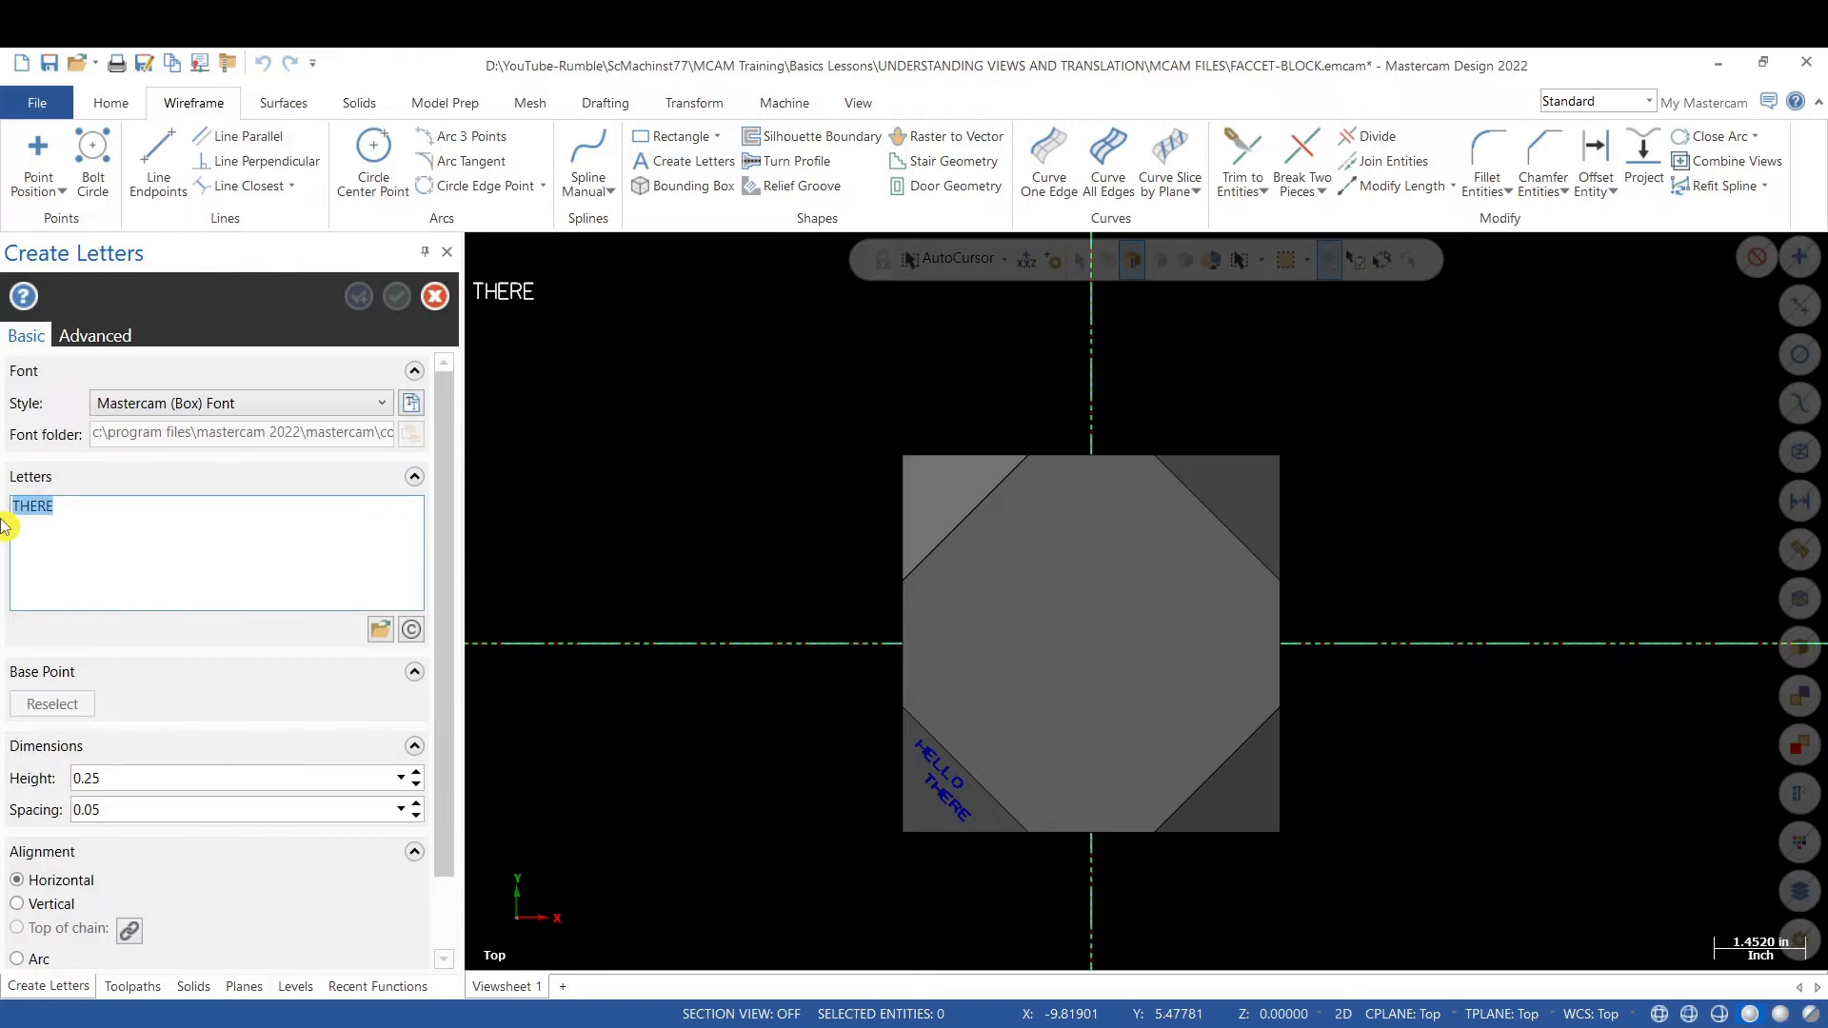
pyautogui.write('HELLO')
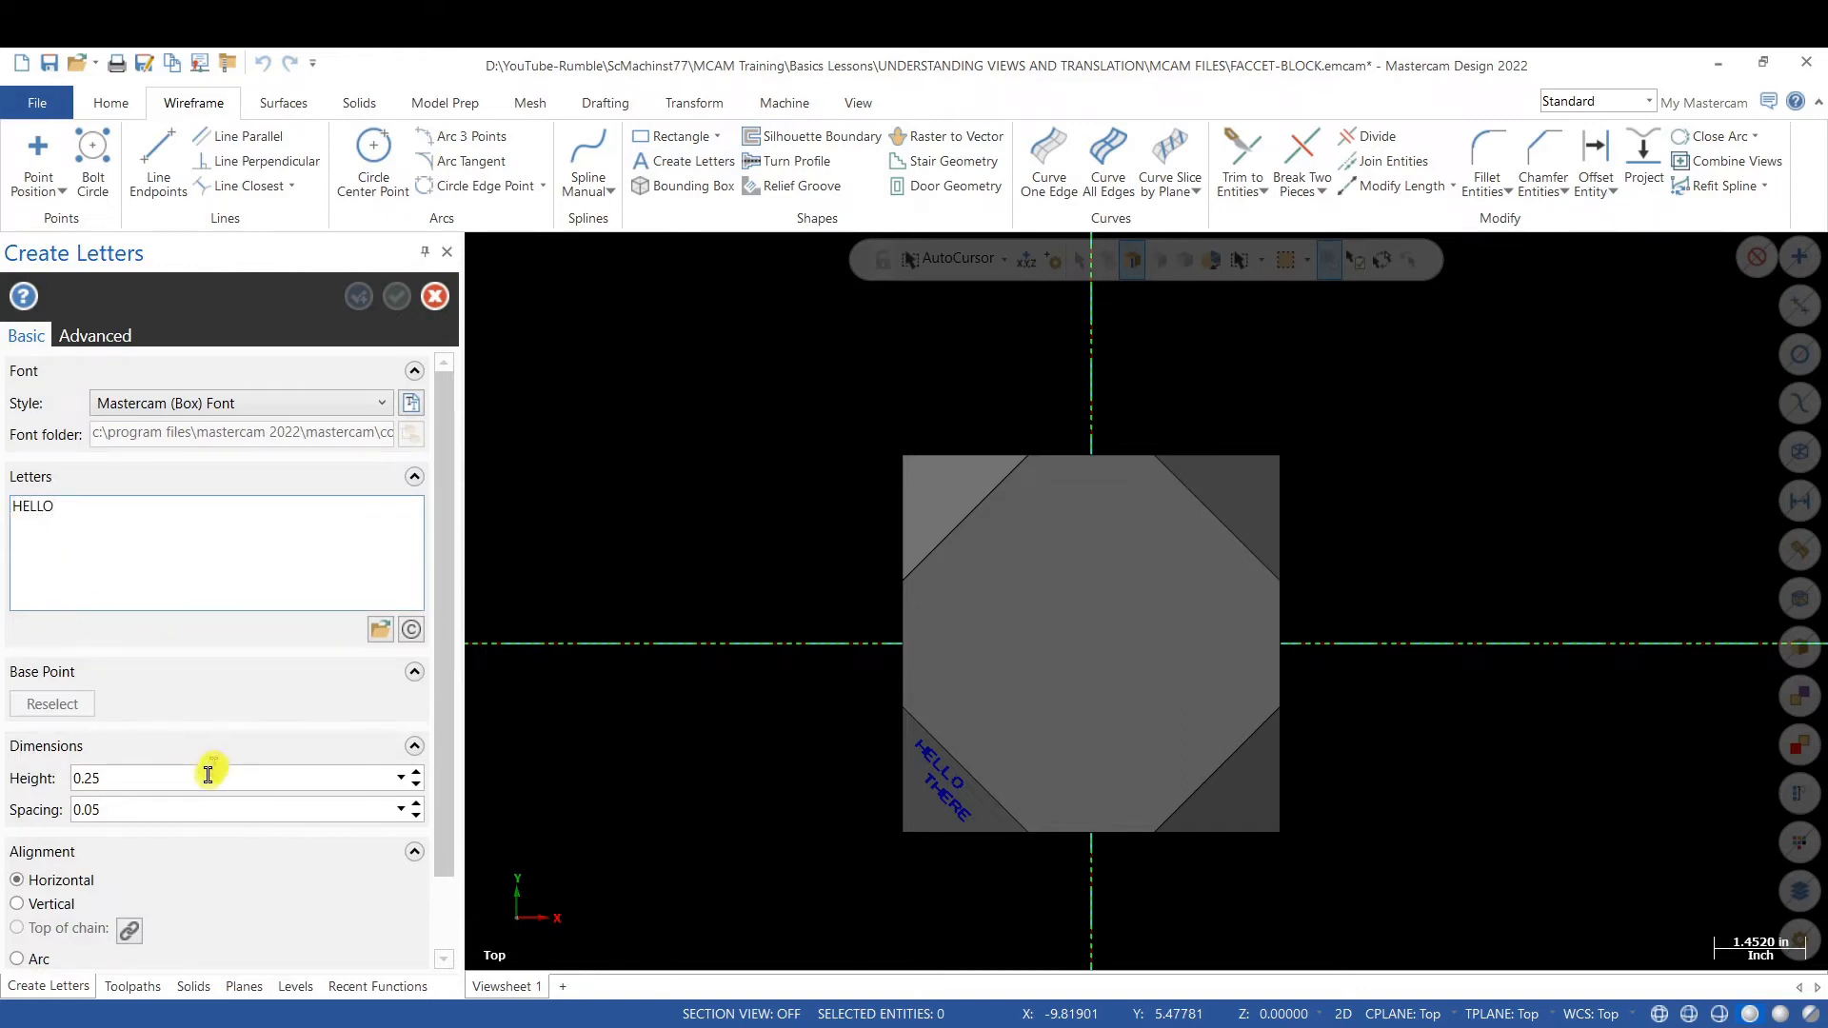
pyautogui.click(173, 778)
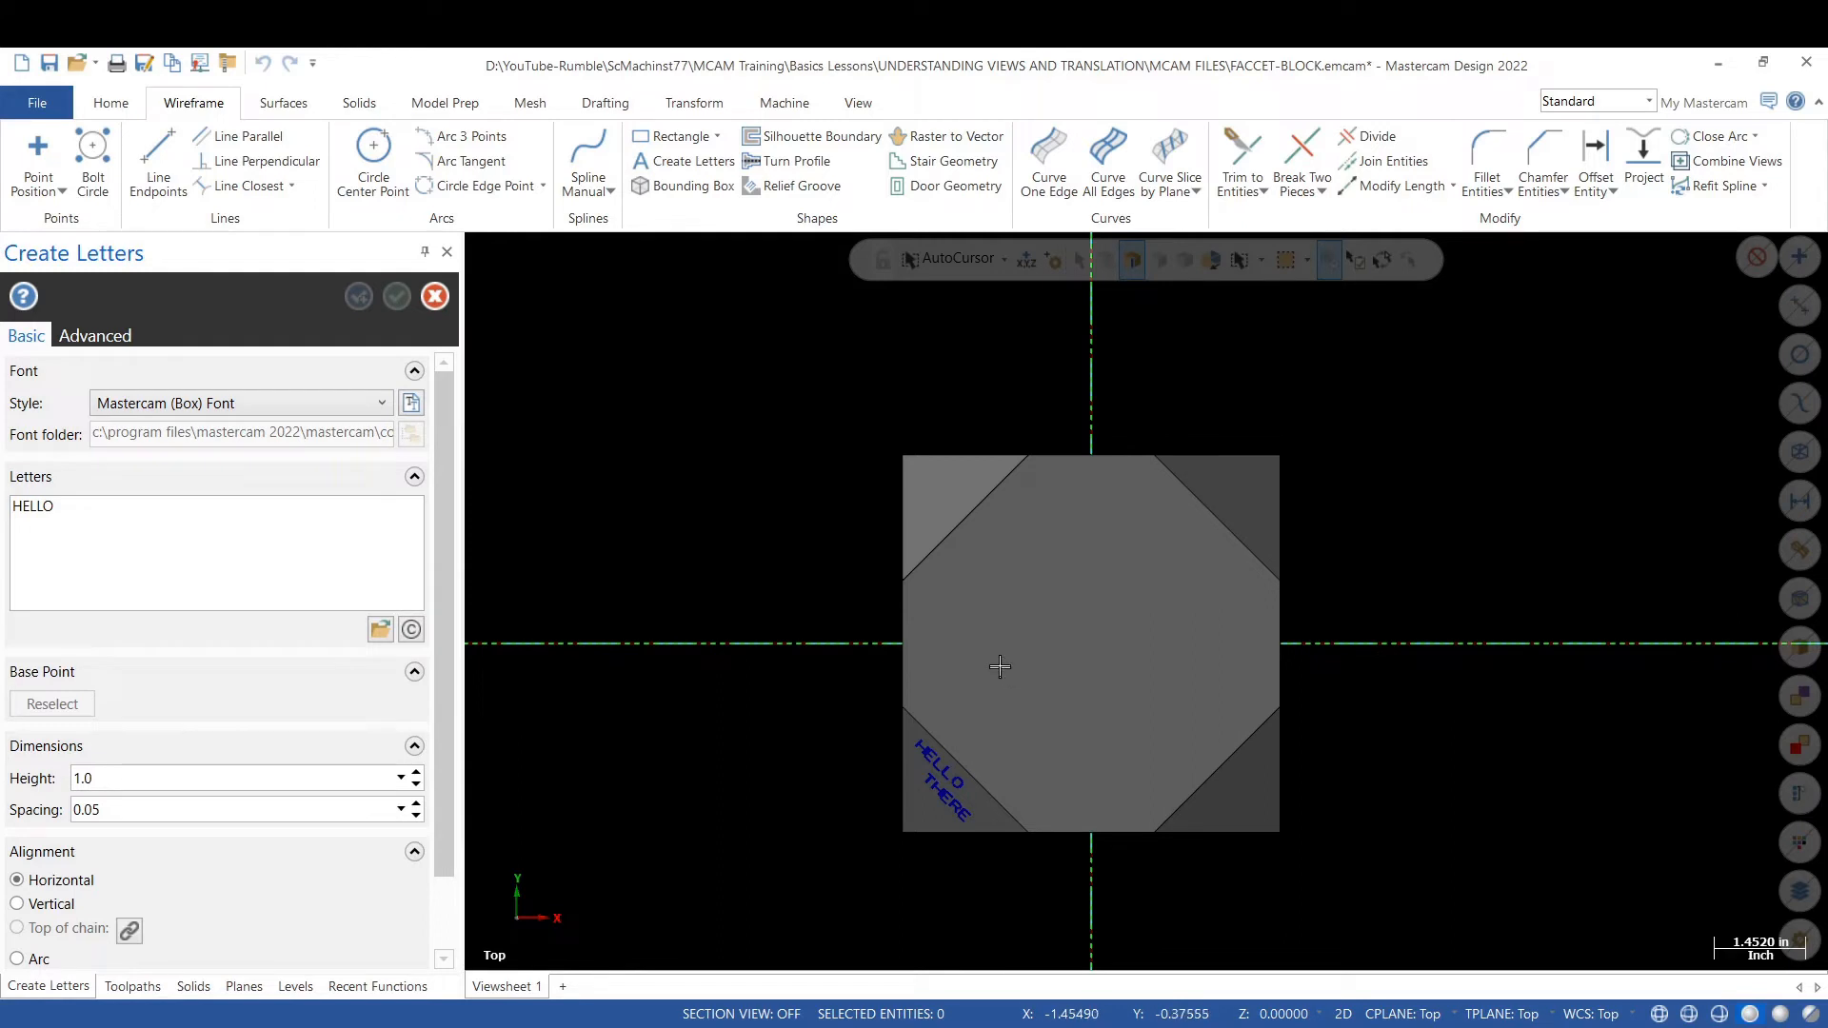
pyautogui.moveTo(999, 667)
pyautogui.mouseDown(button='middle')
pyautogui.moveTo(968, 622)
pyautogui.moveTo(1041, 675)
pyautogui.moveTo(995, 675)
pyautogui.mouseUp(button='middle')
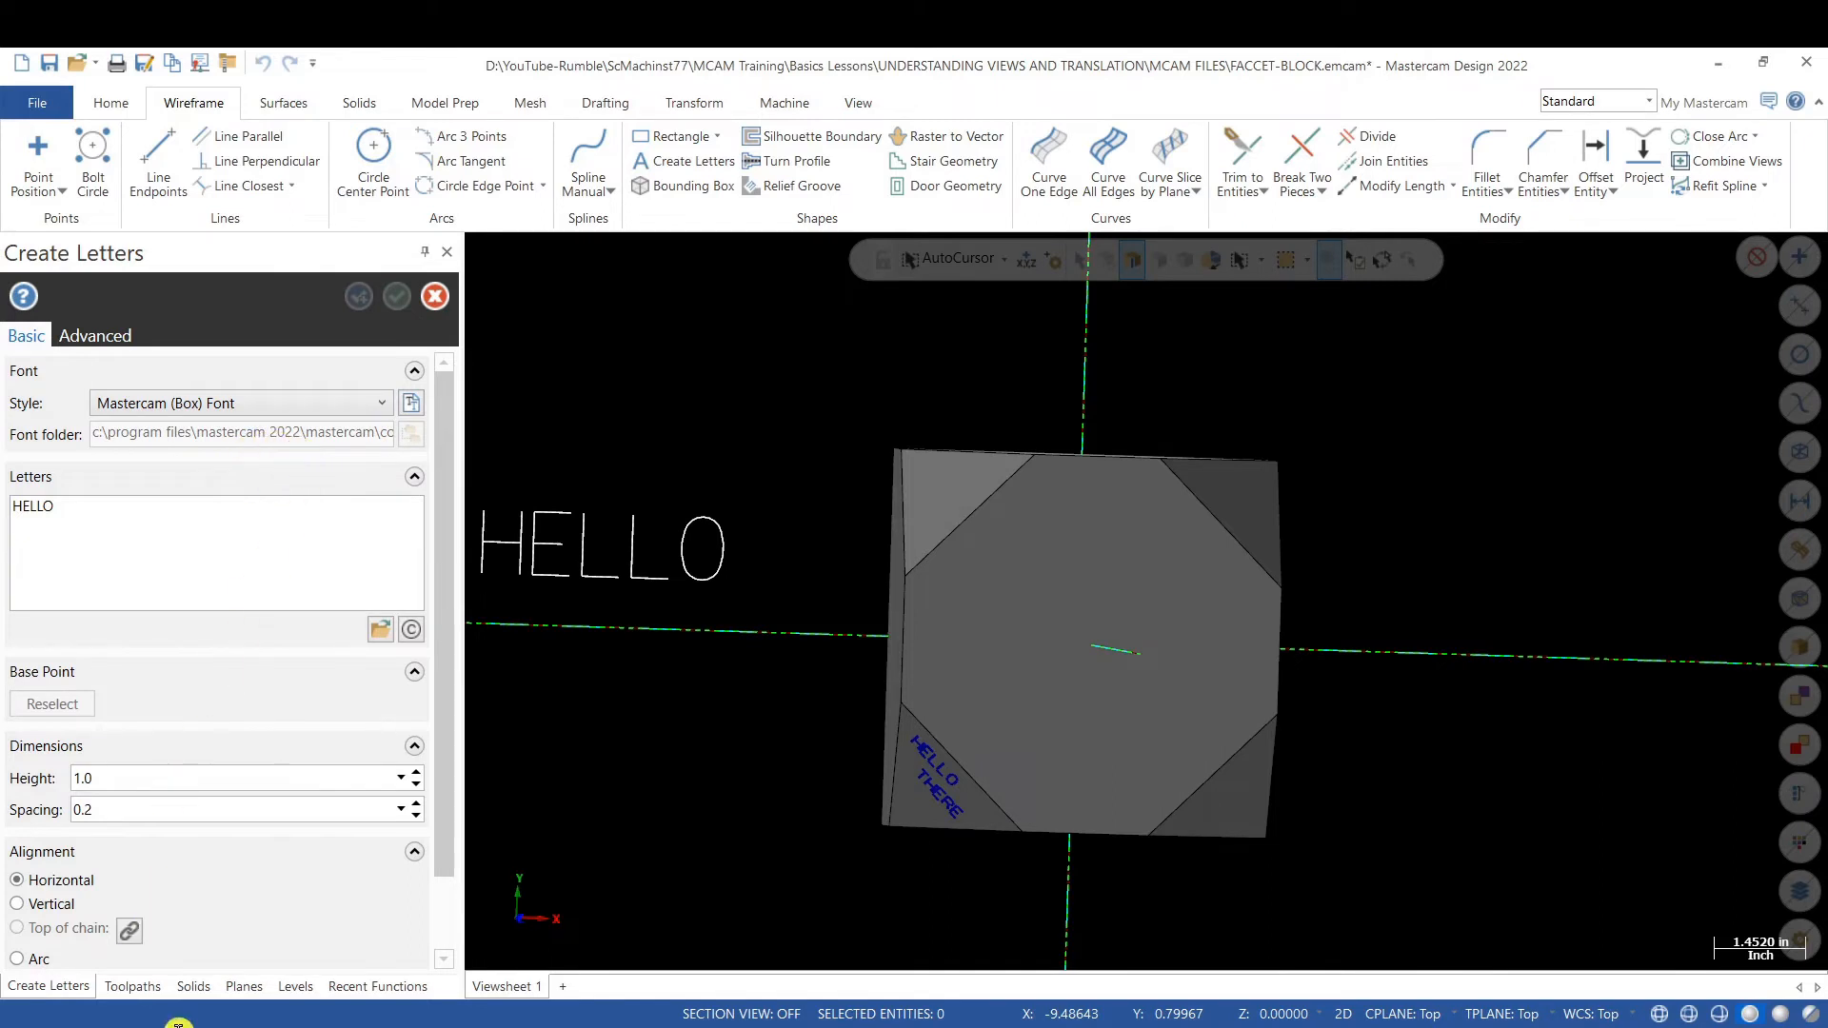
# - Restore the Top graphics view and place the HELLO lettering at the block's centre with Z depth 0
pyautogui.click(244, 989)
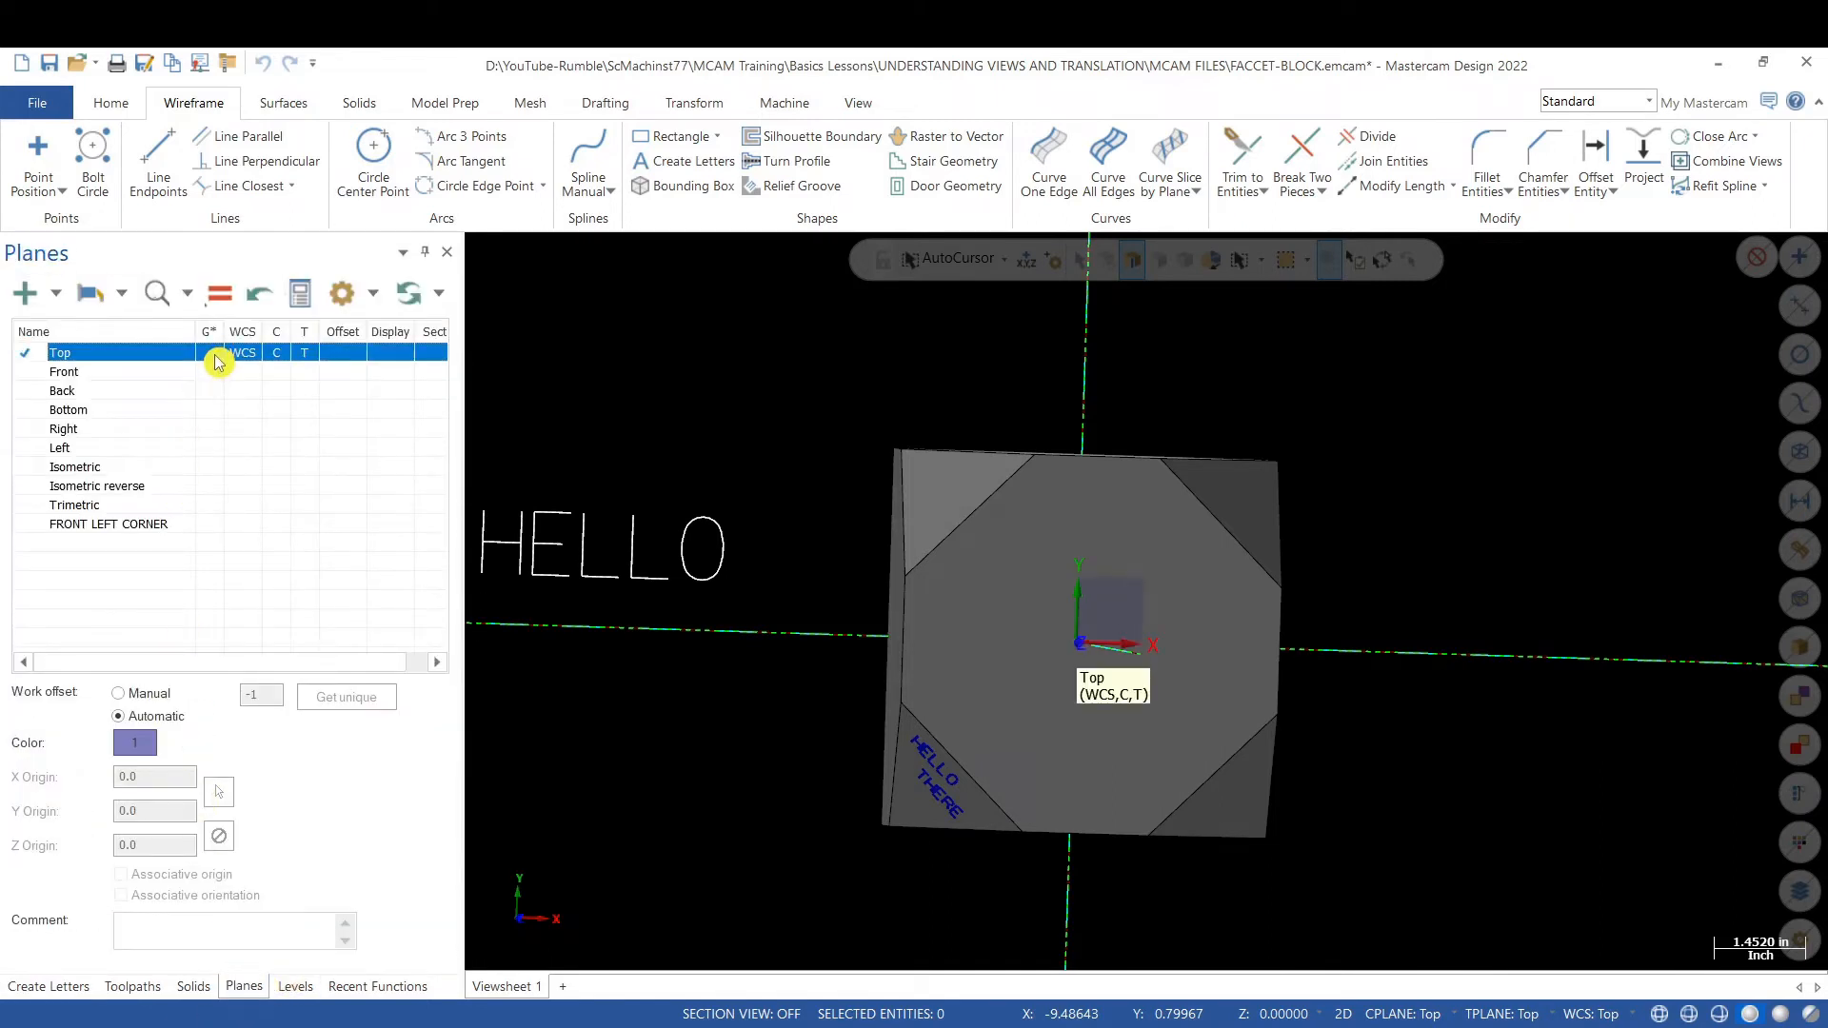
pyautogui.click(217, 356)
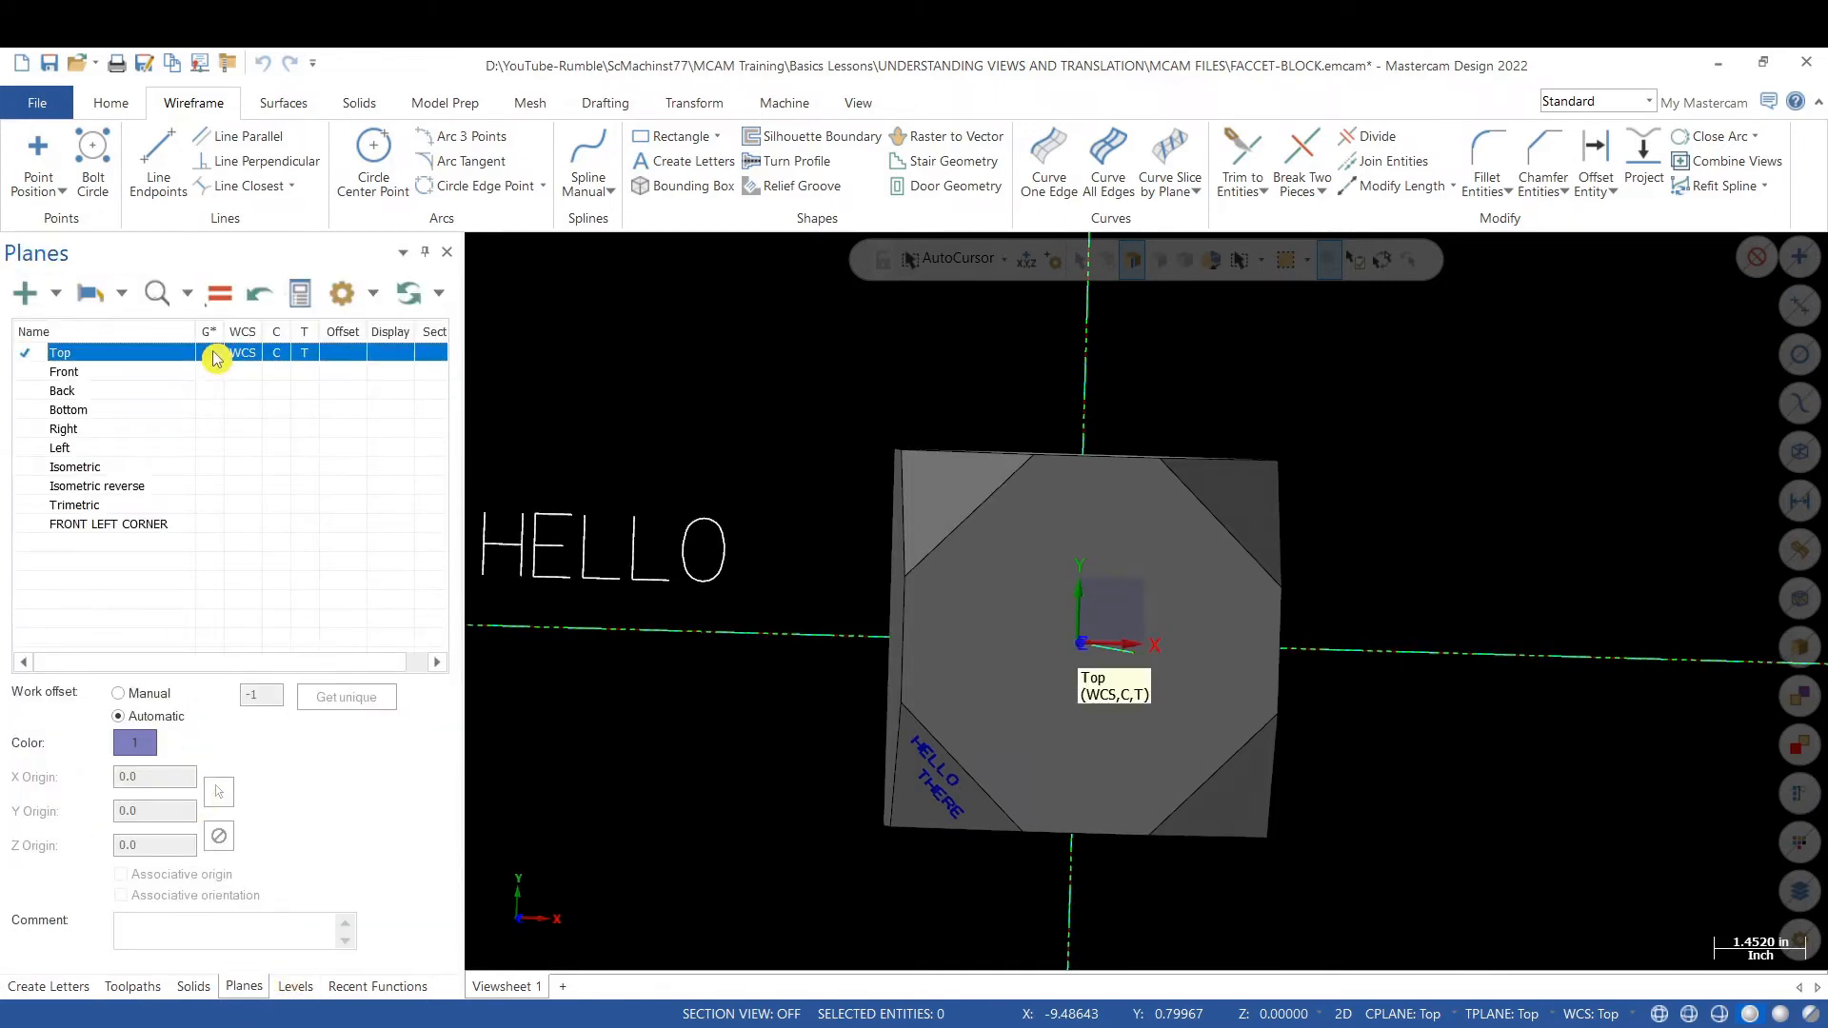
pyautogui.click(969, 665)
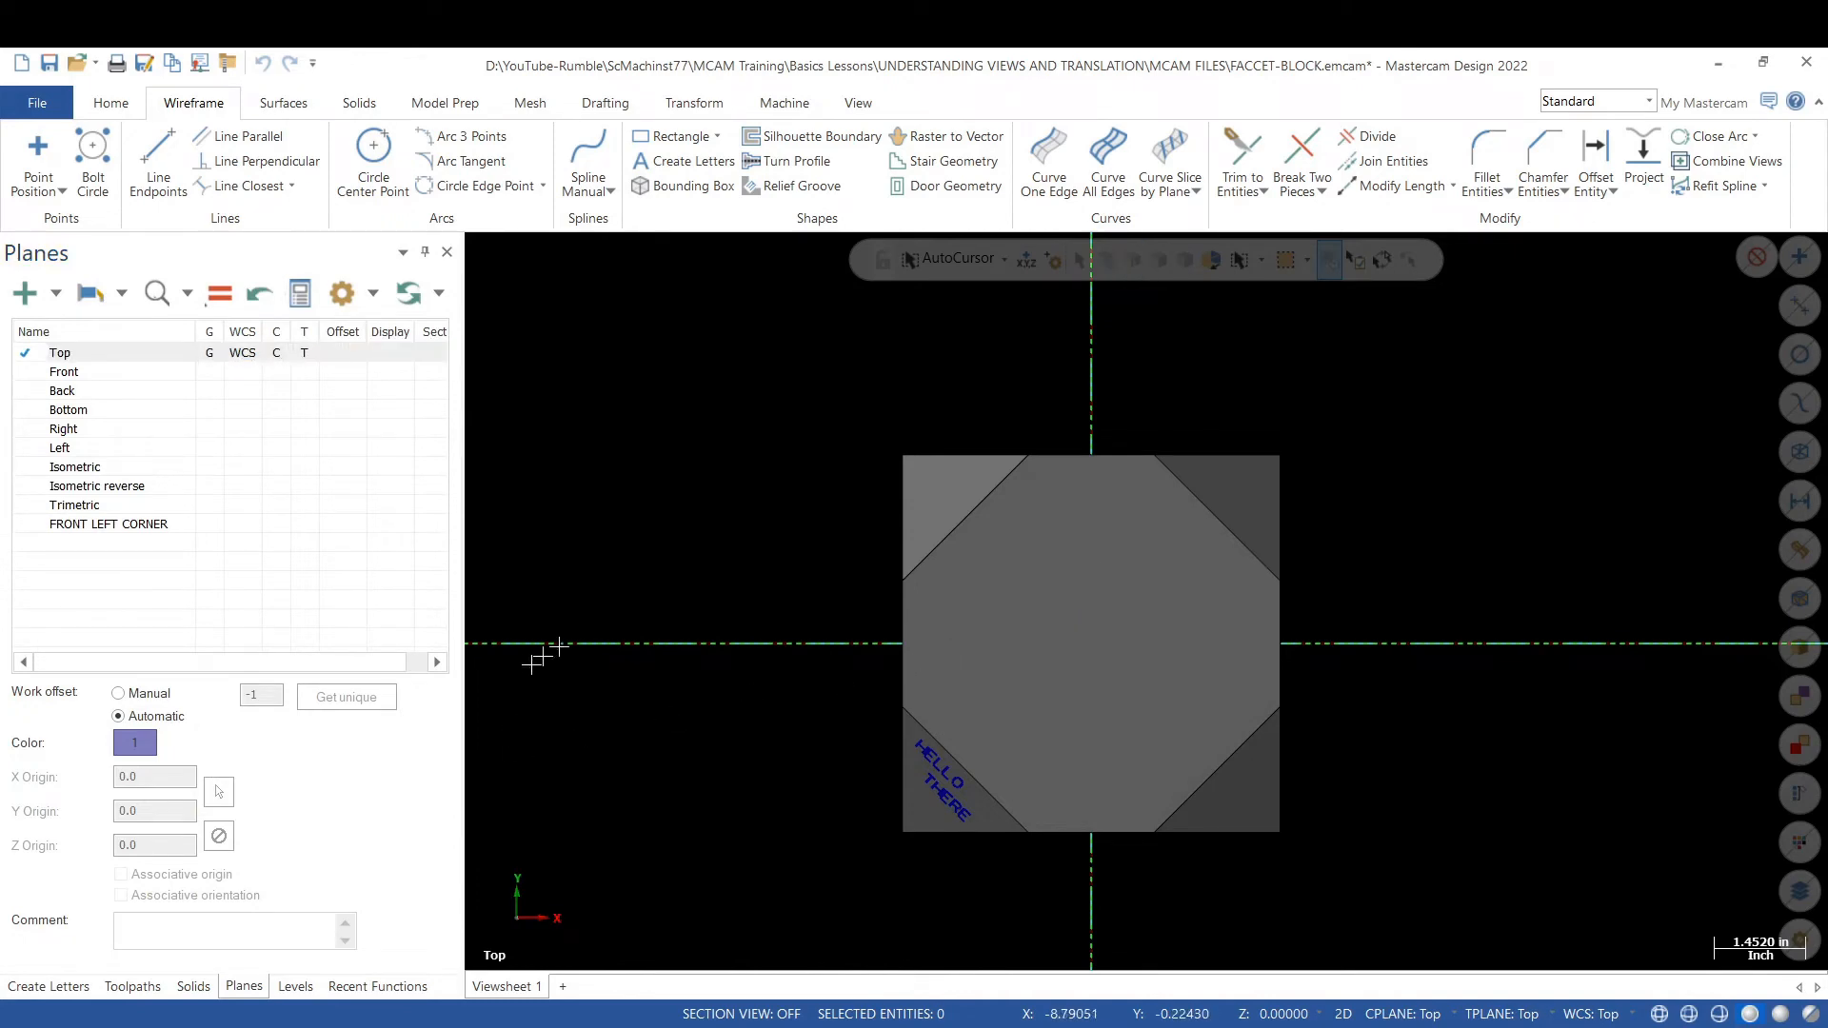
pyautogui.scroll(-1, 643, 629)
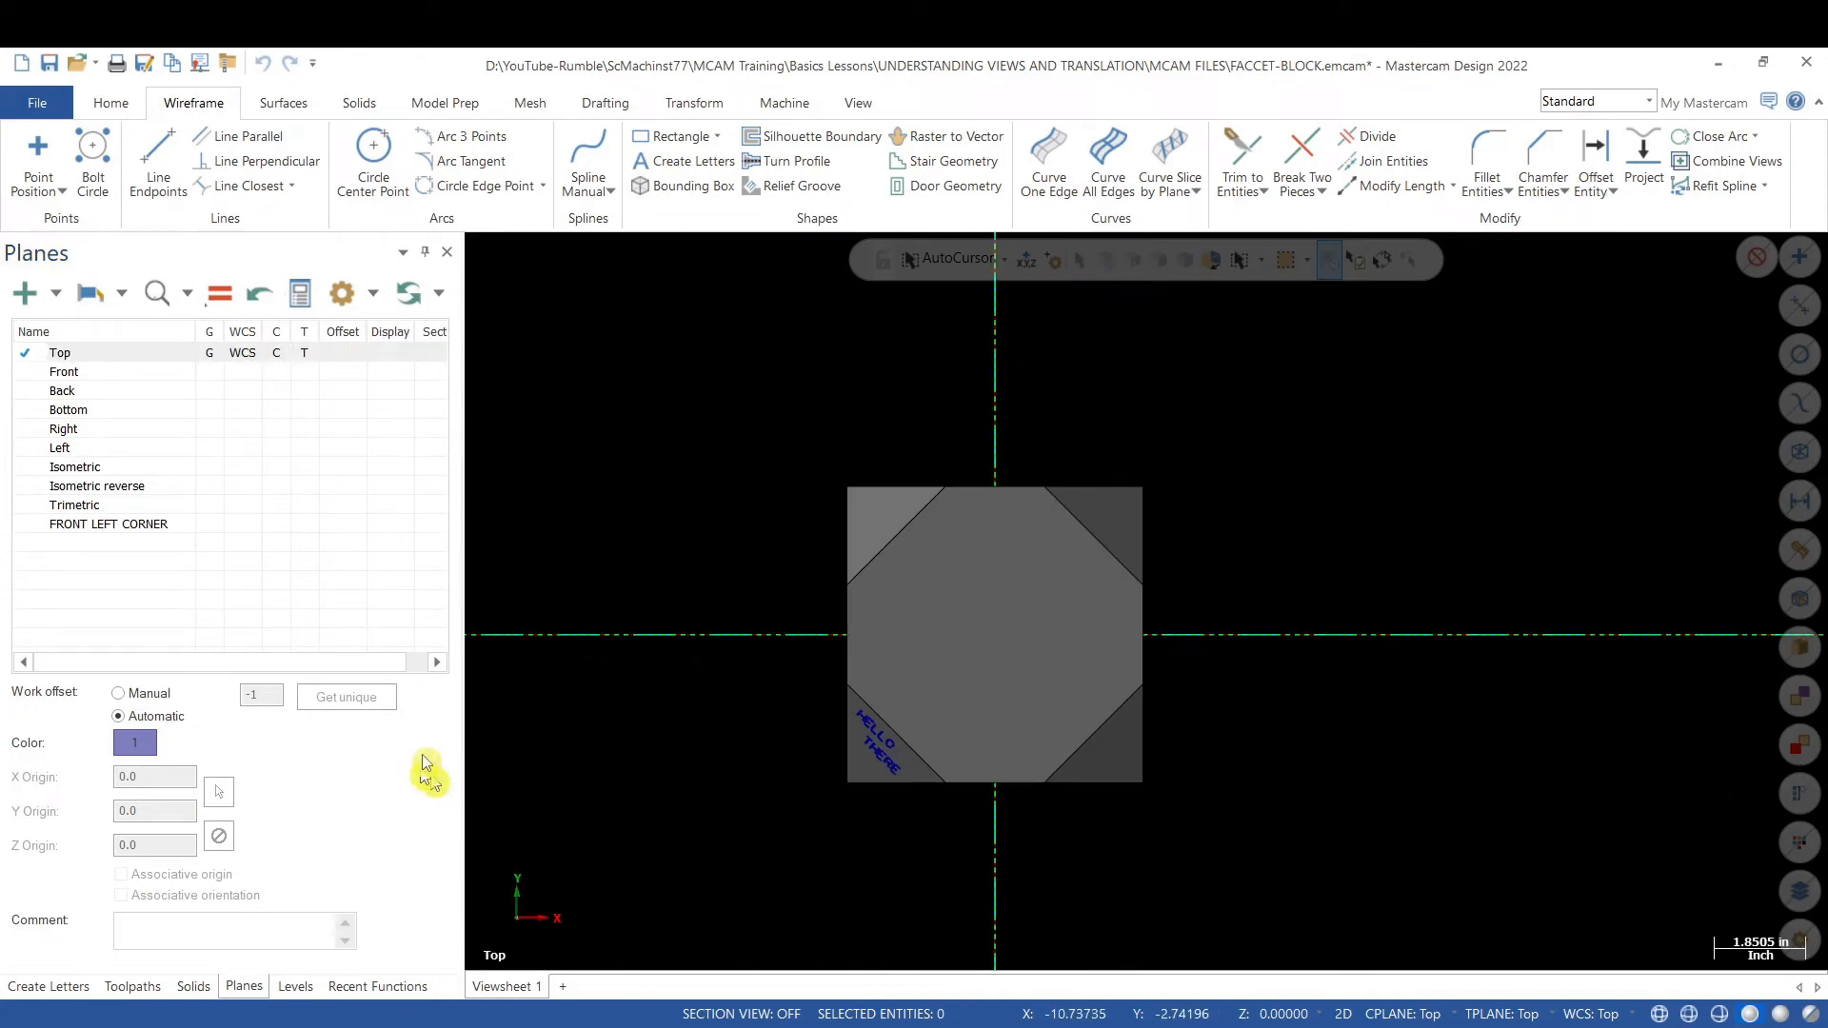
pyautogui.click(29, 986)
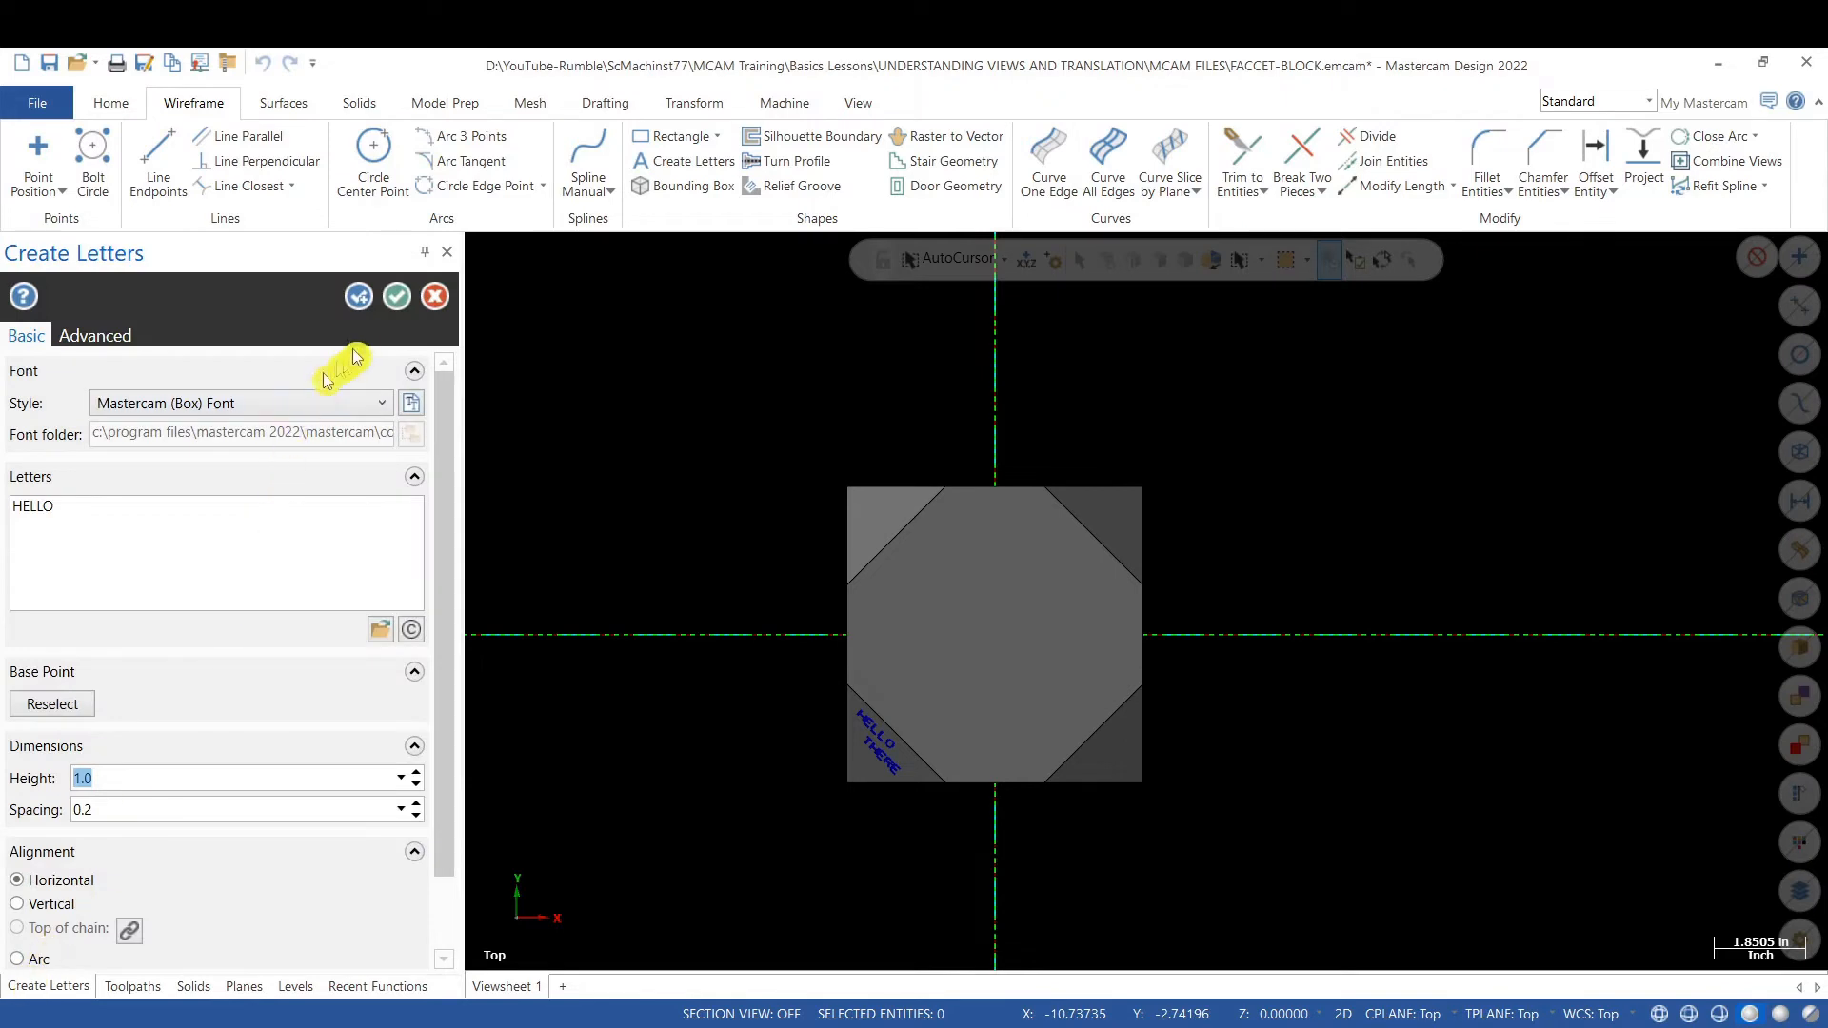
pyautogui.click(396, 297)
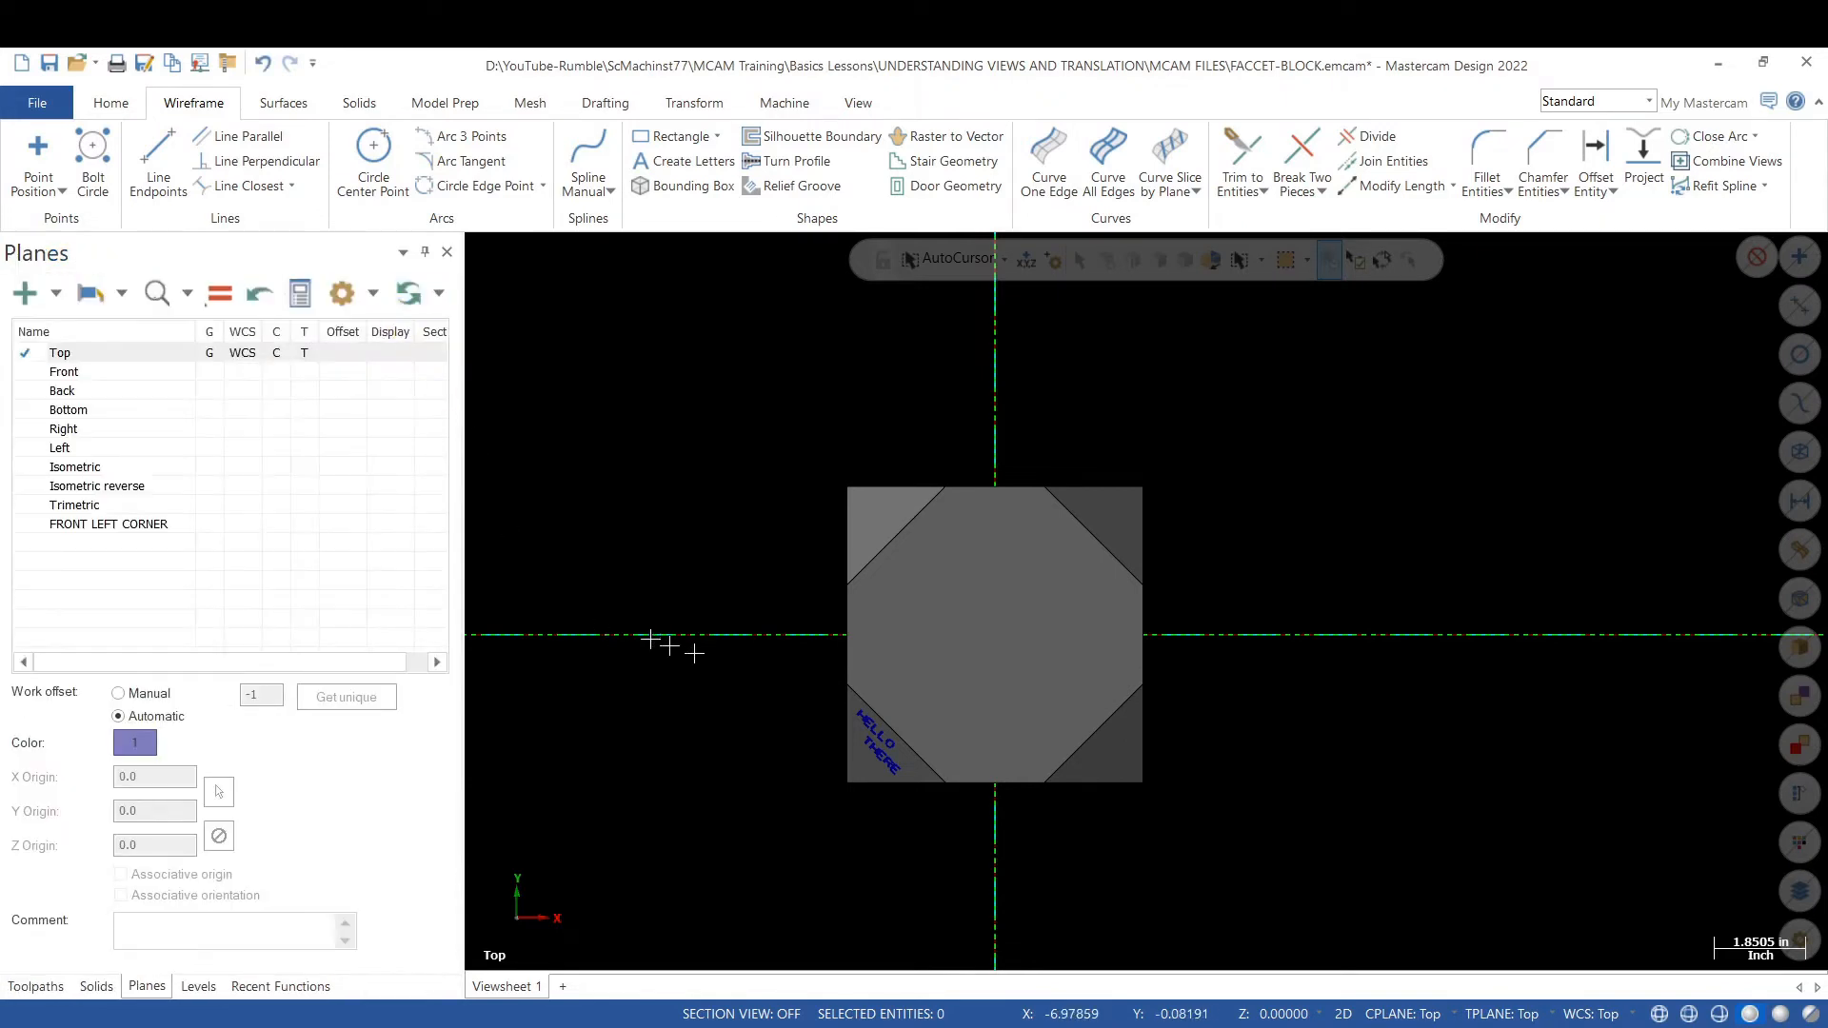
# - Inspect from below where the HELLO lettering lies on the block, and undo its creation
pyautogui.scroll(-1, 669, 646)
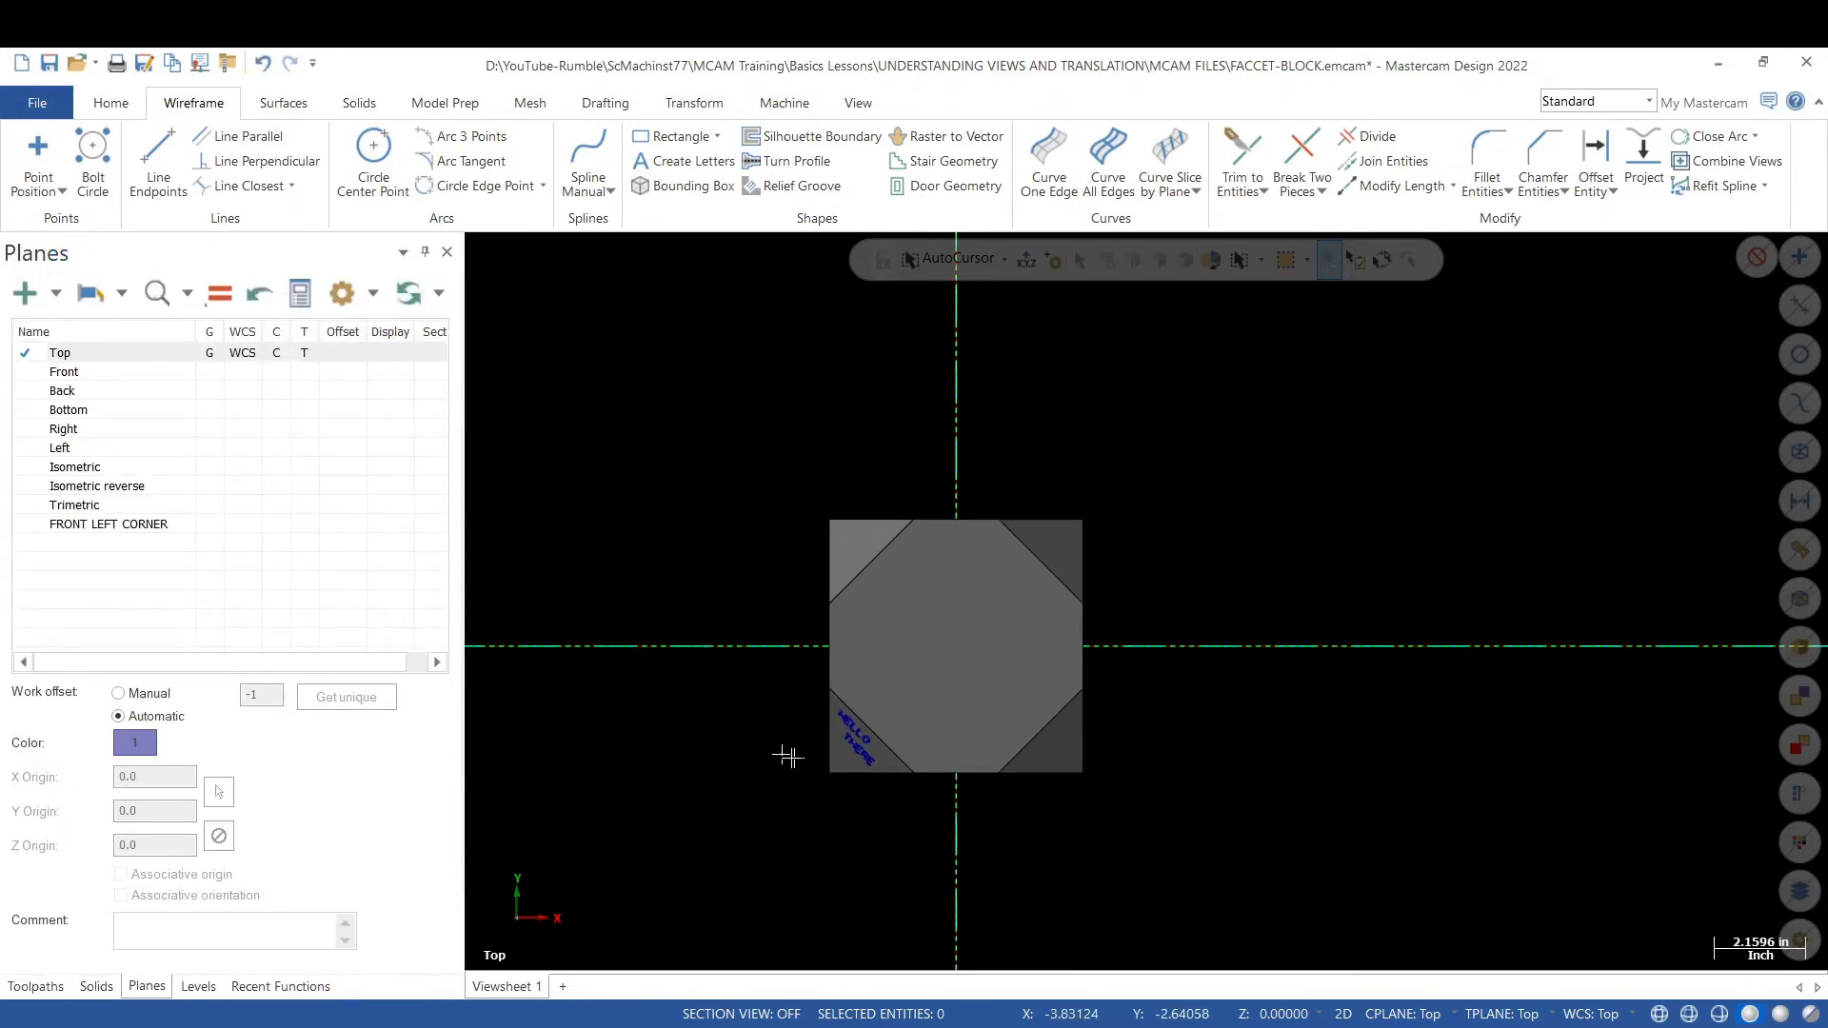
pyautogui.moveTo(796, 796)
pyautogui.mouseDown(button='middle')
pyautogui.moveTo(629, 486)
pyautogui.moveTo(628, 507)
pyautogui.mouseUp(button='middle')
pyautogui.scroll(3, 1021, 657)
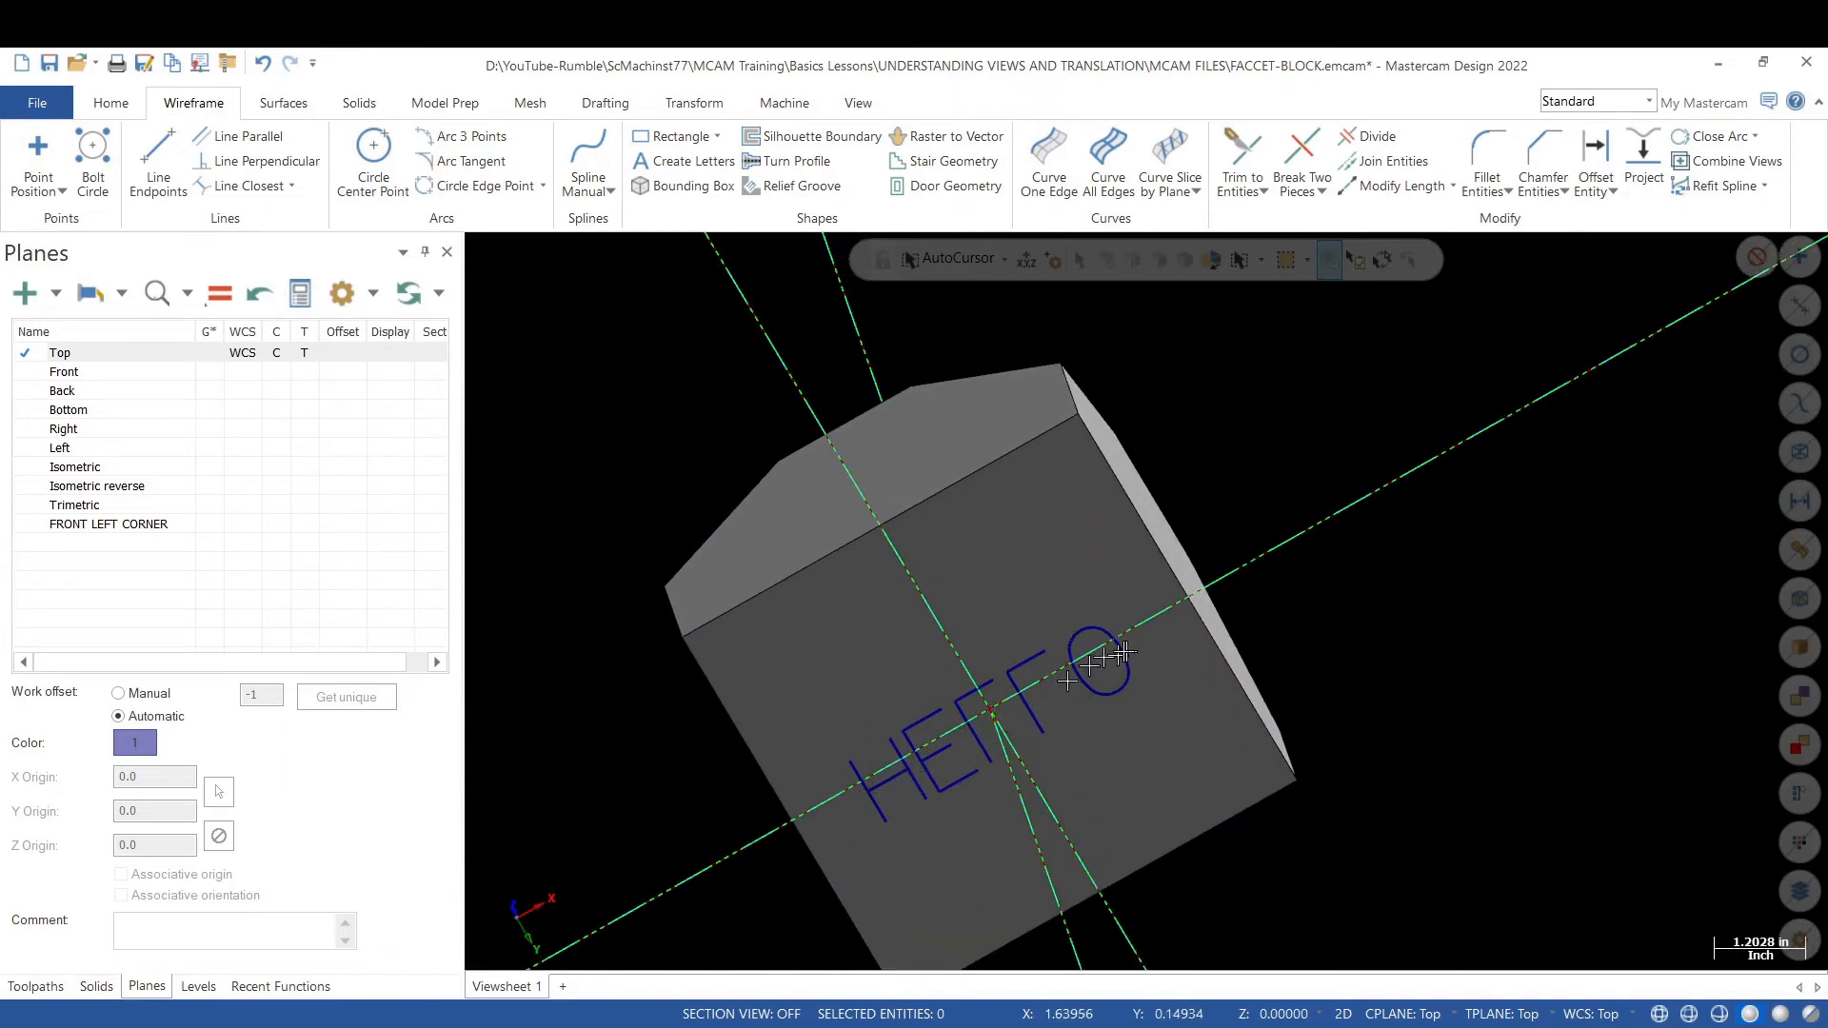
pyautogui.scroll(-2, 933, 752)
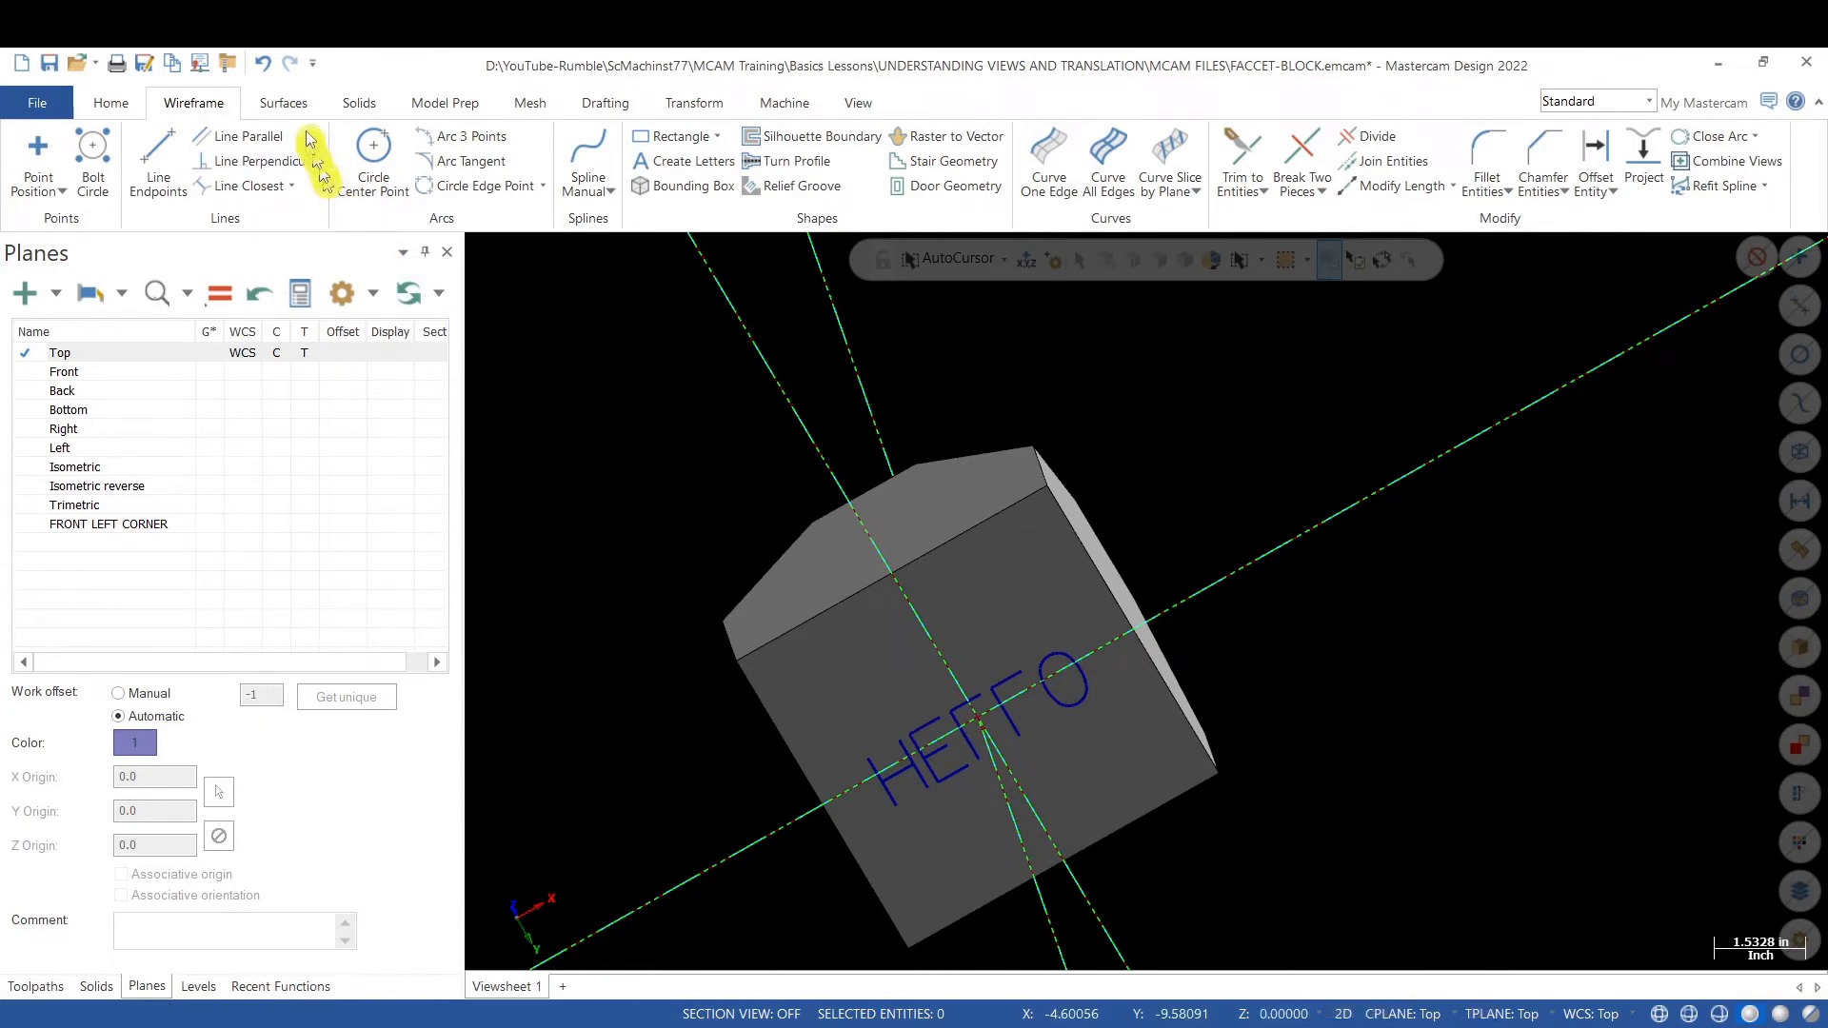
pyautogui.click(265, 67)
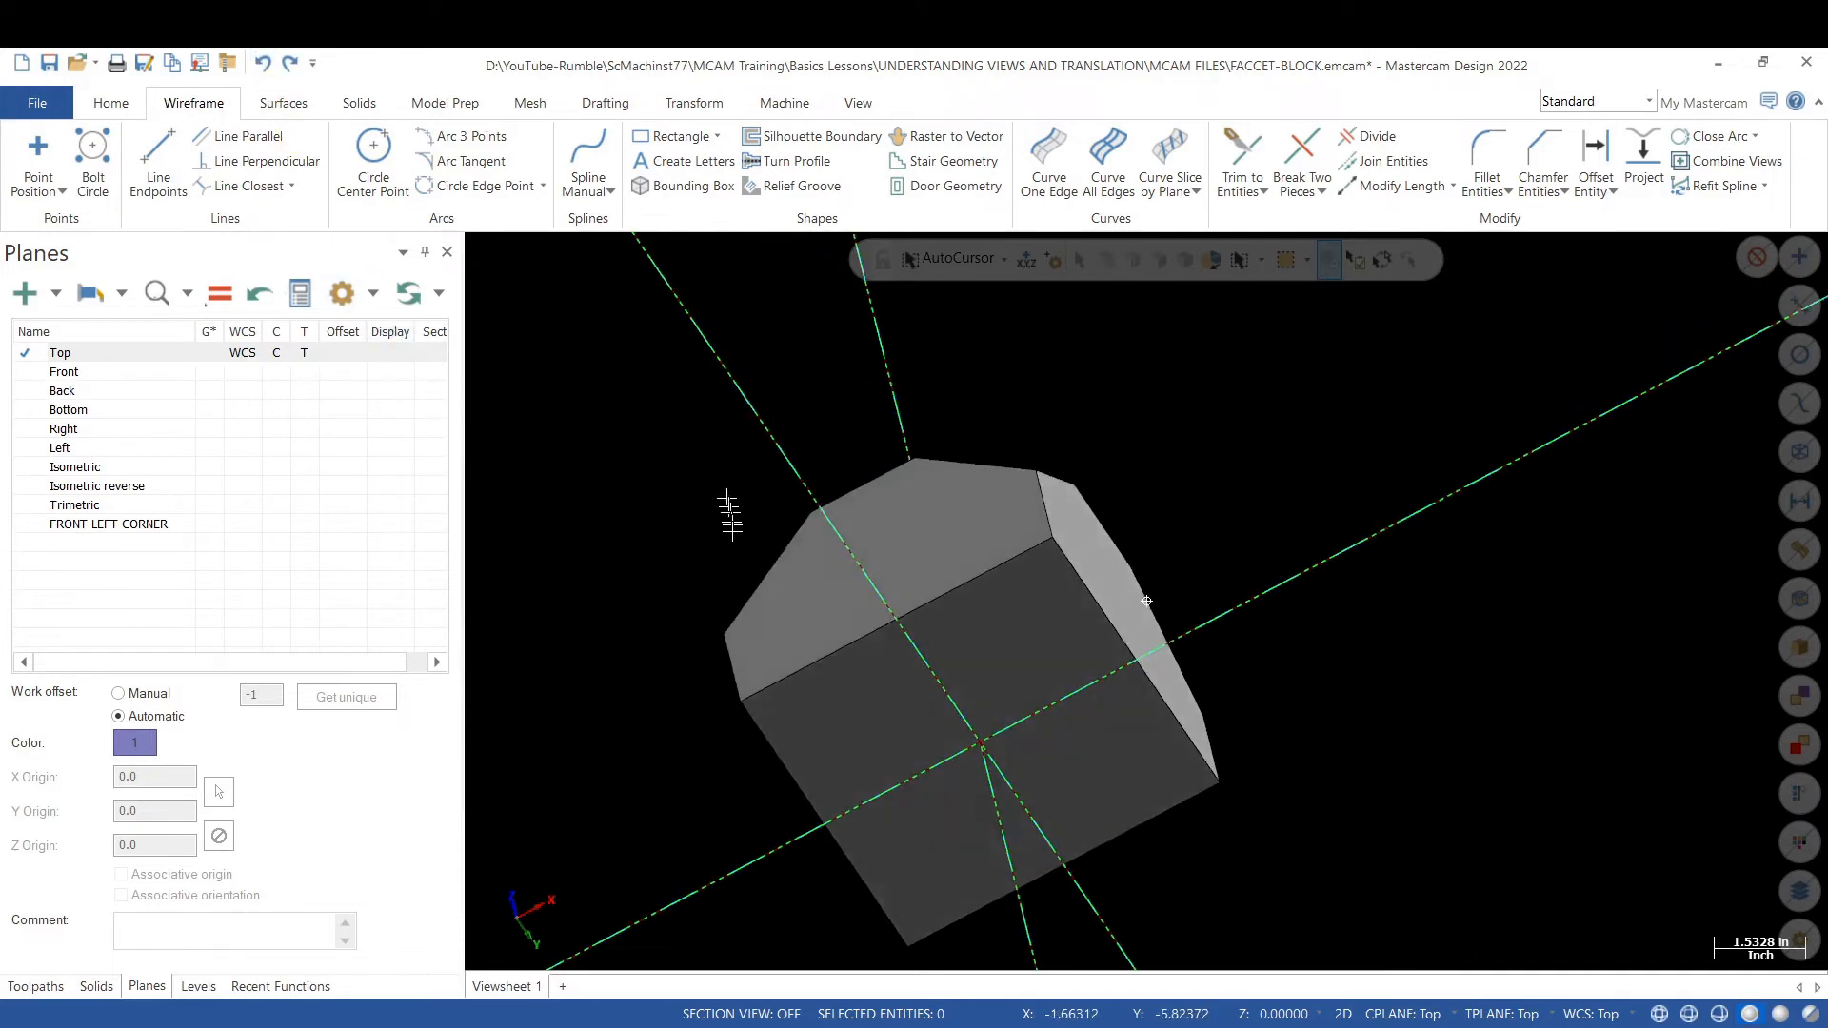
# - Analyze the position of the front right corner point of the block's top face relative to the Top plane
pyautogui.moveTo(796, 679); pyautogui.dragTo(1143, 752, button='middle')
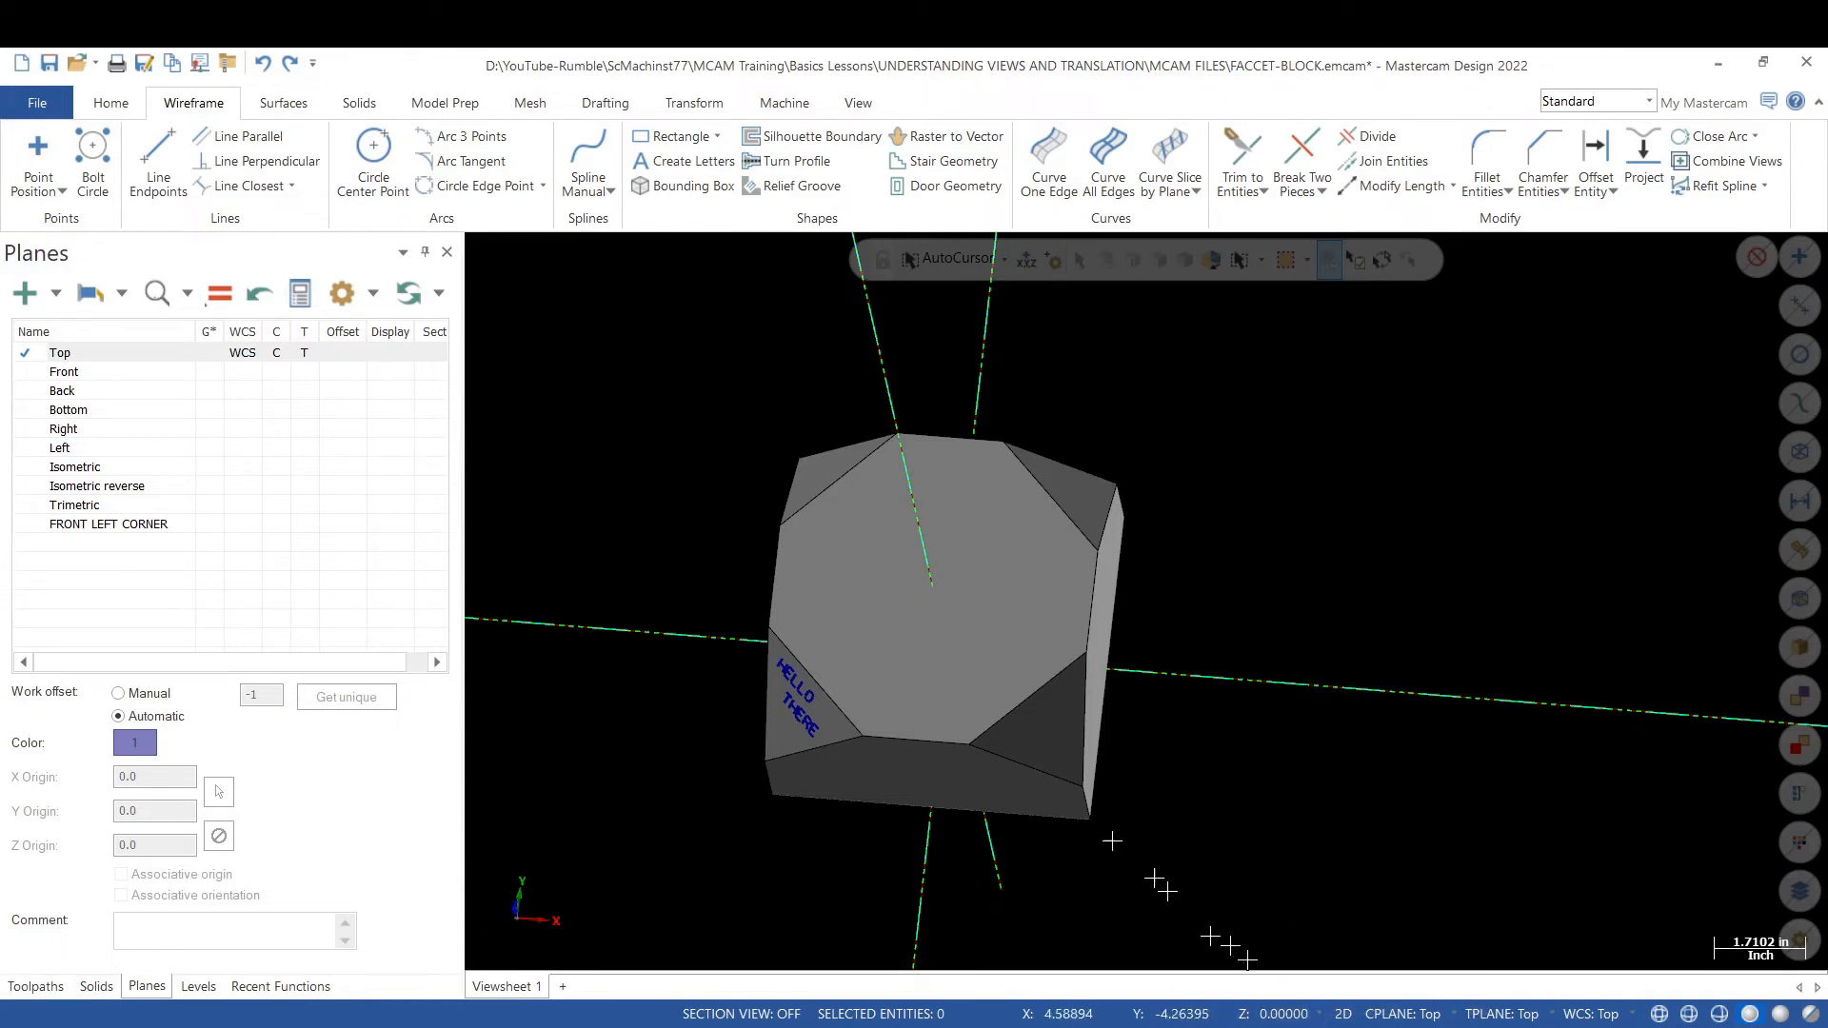
pyautogui.scroll(3, 943, 698)
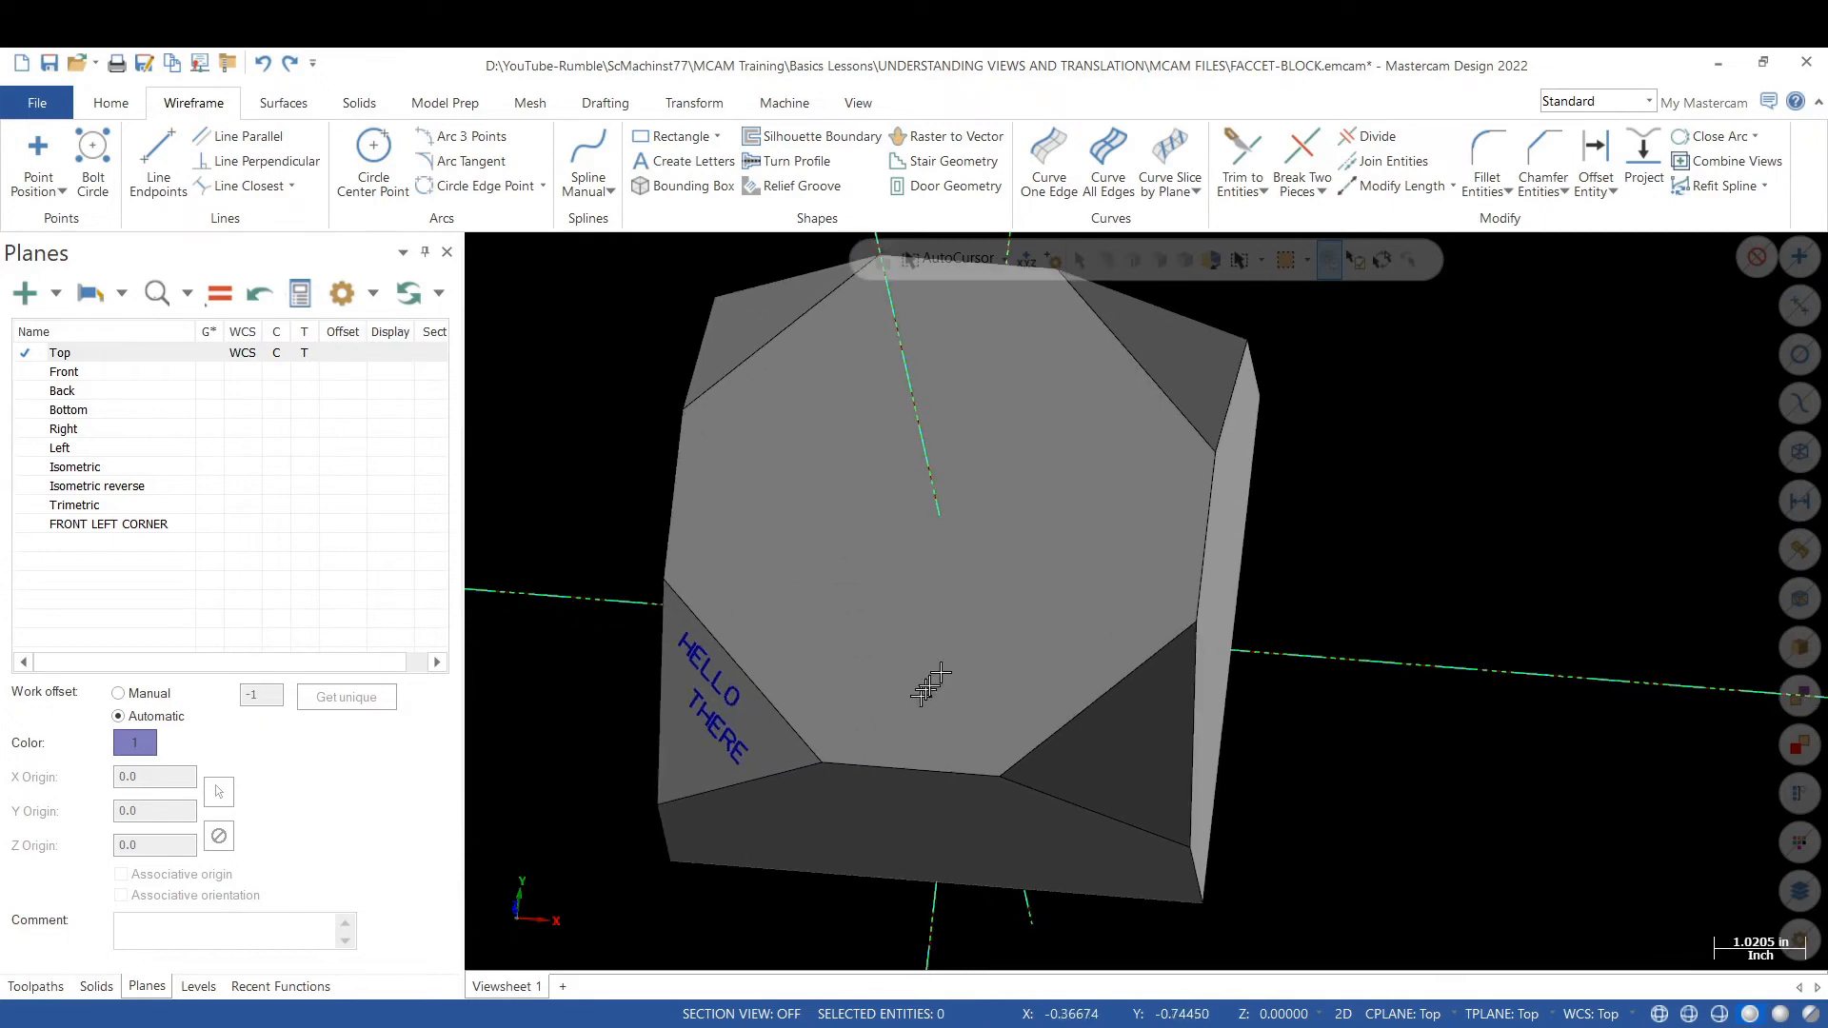
pyautogui.rightClick(957, 592)
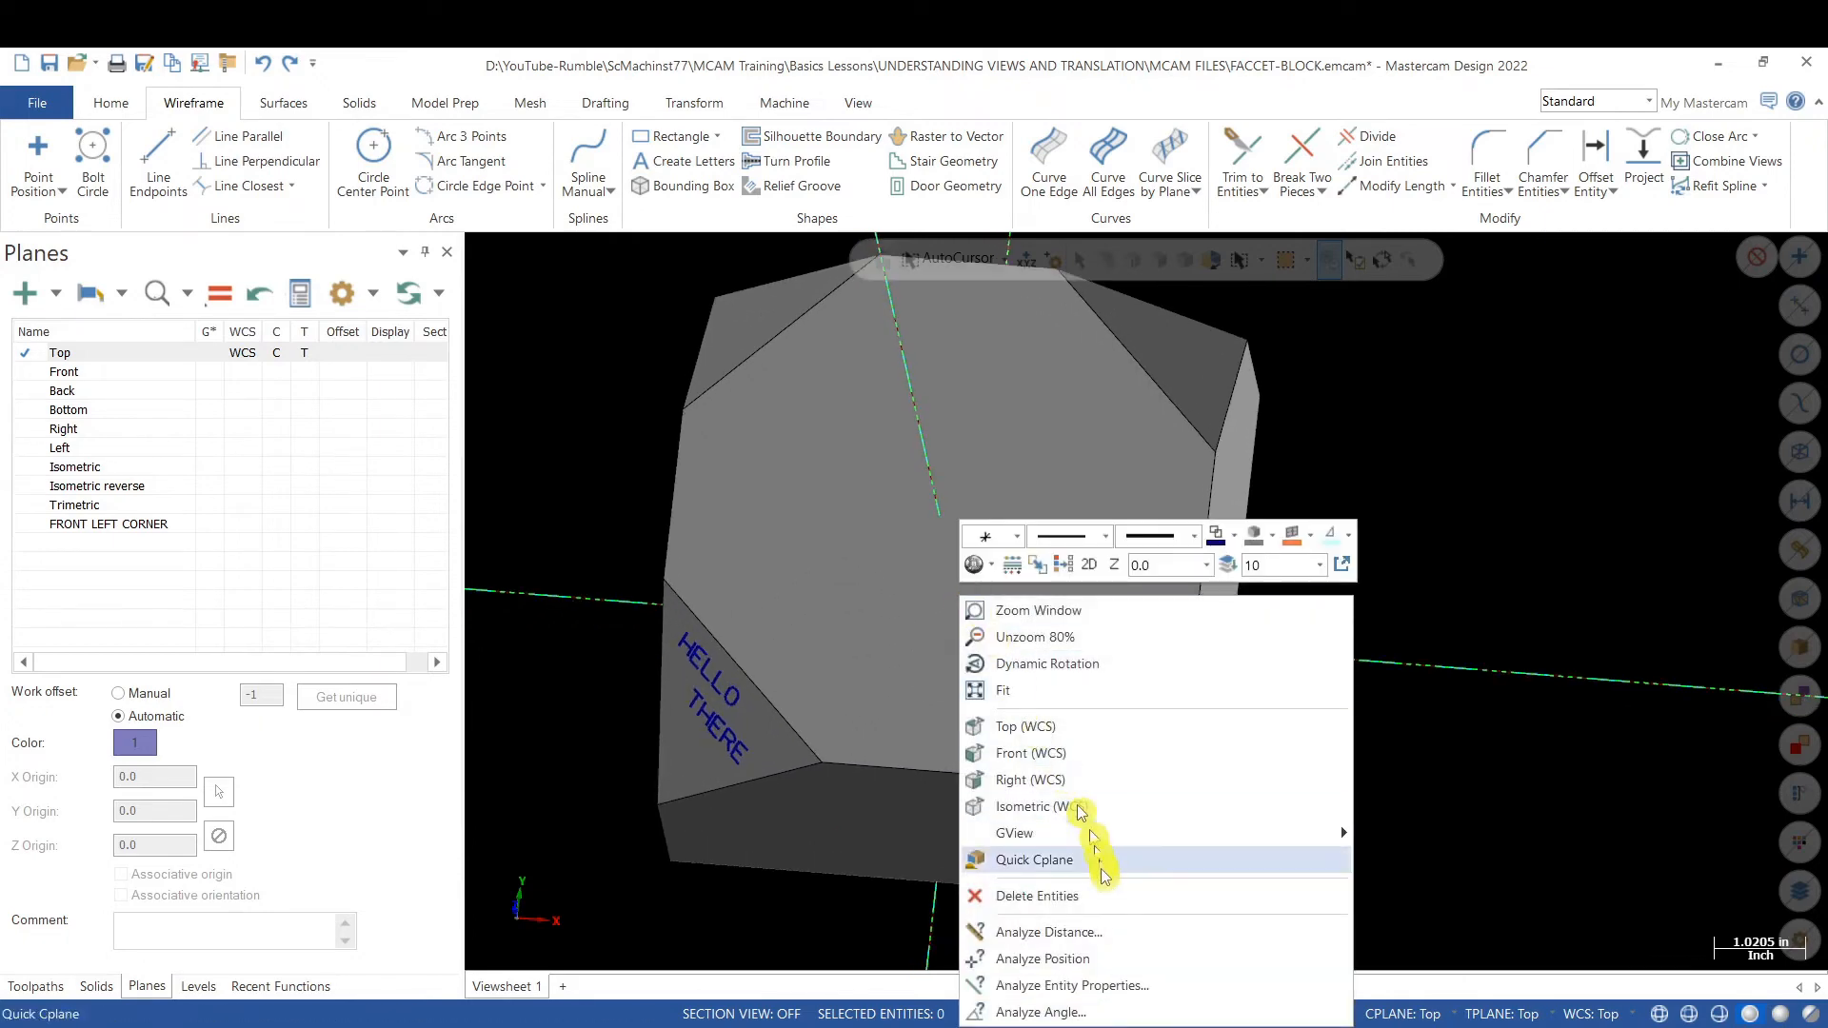
pyautogui.click(1154, 957)
pyautogui.click(1002, 775)
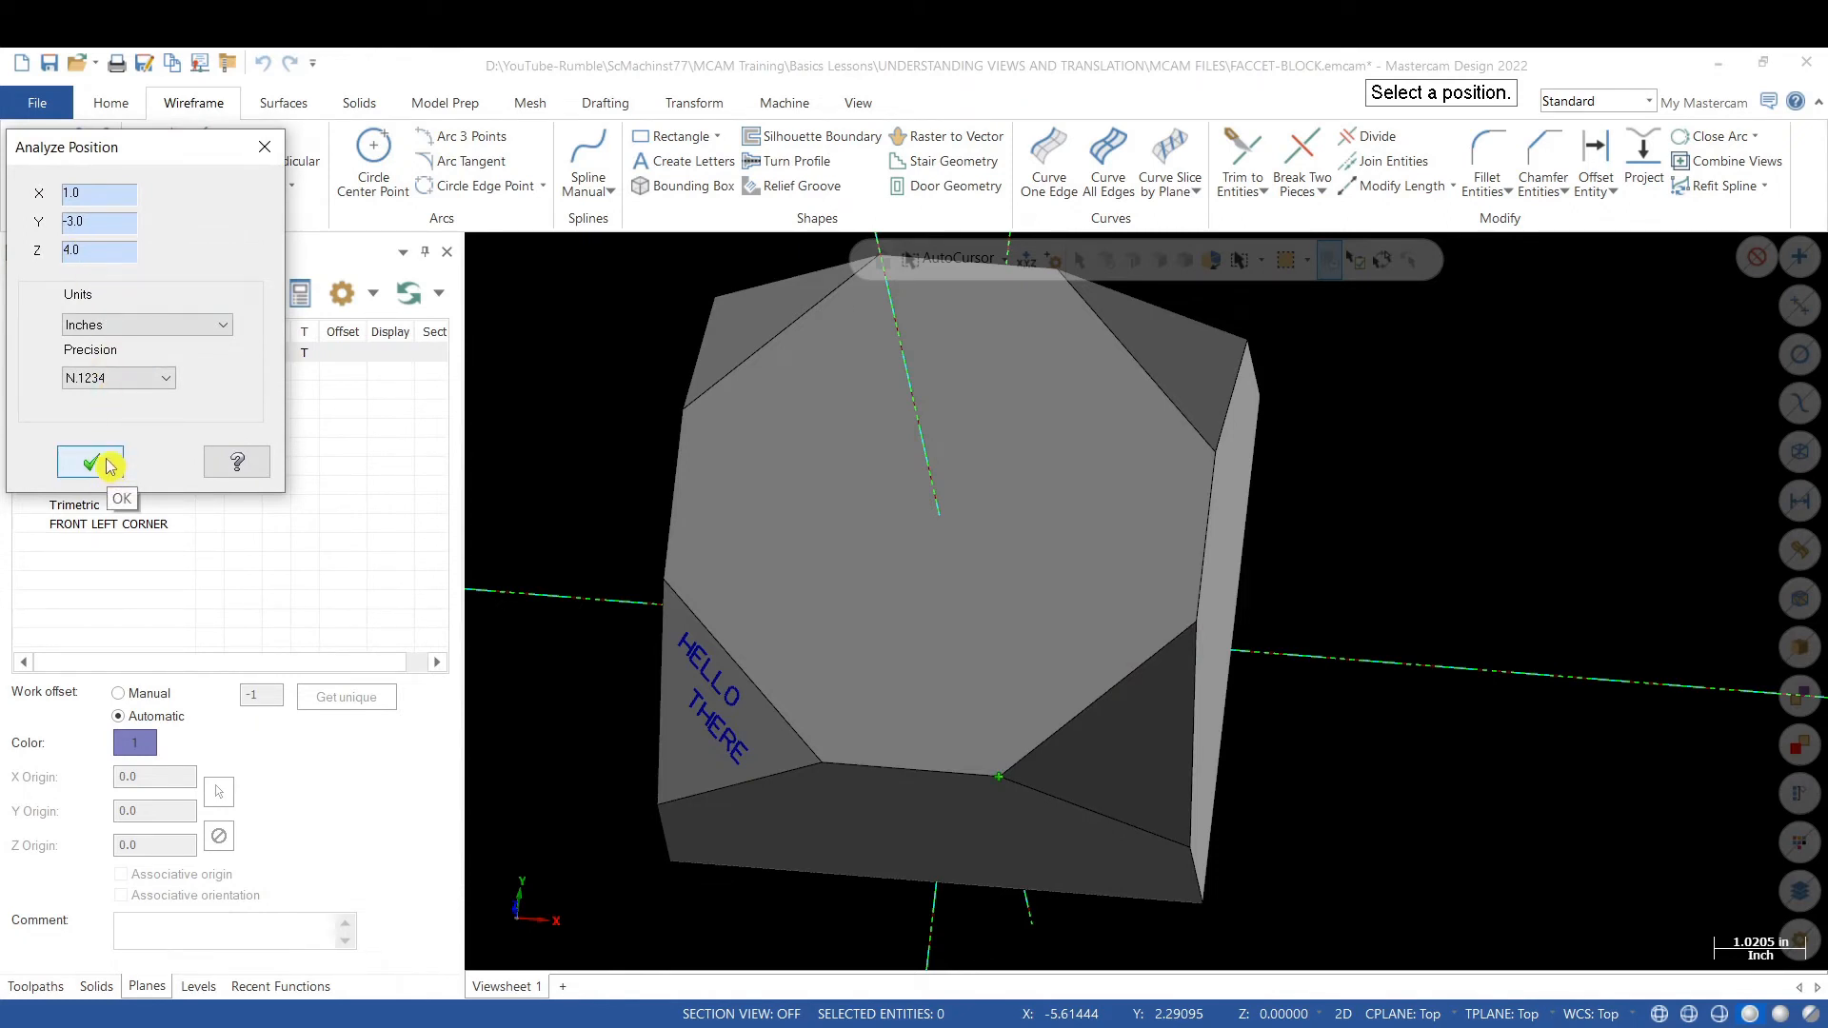
pyautogui.scroll(-2, 837, 495)
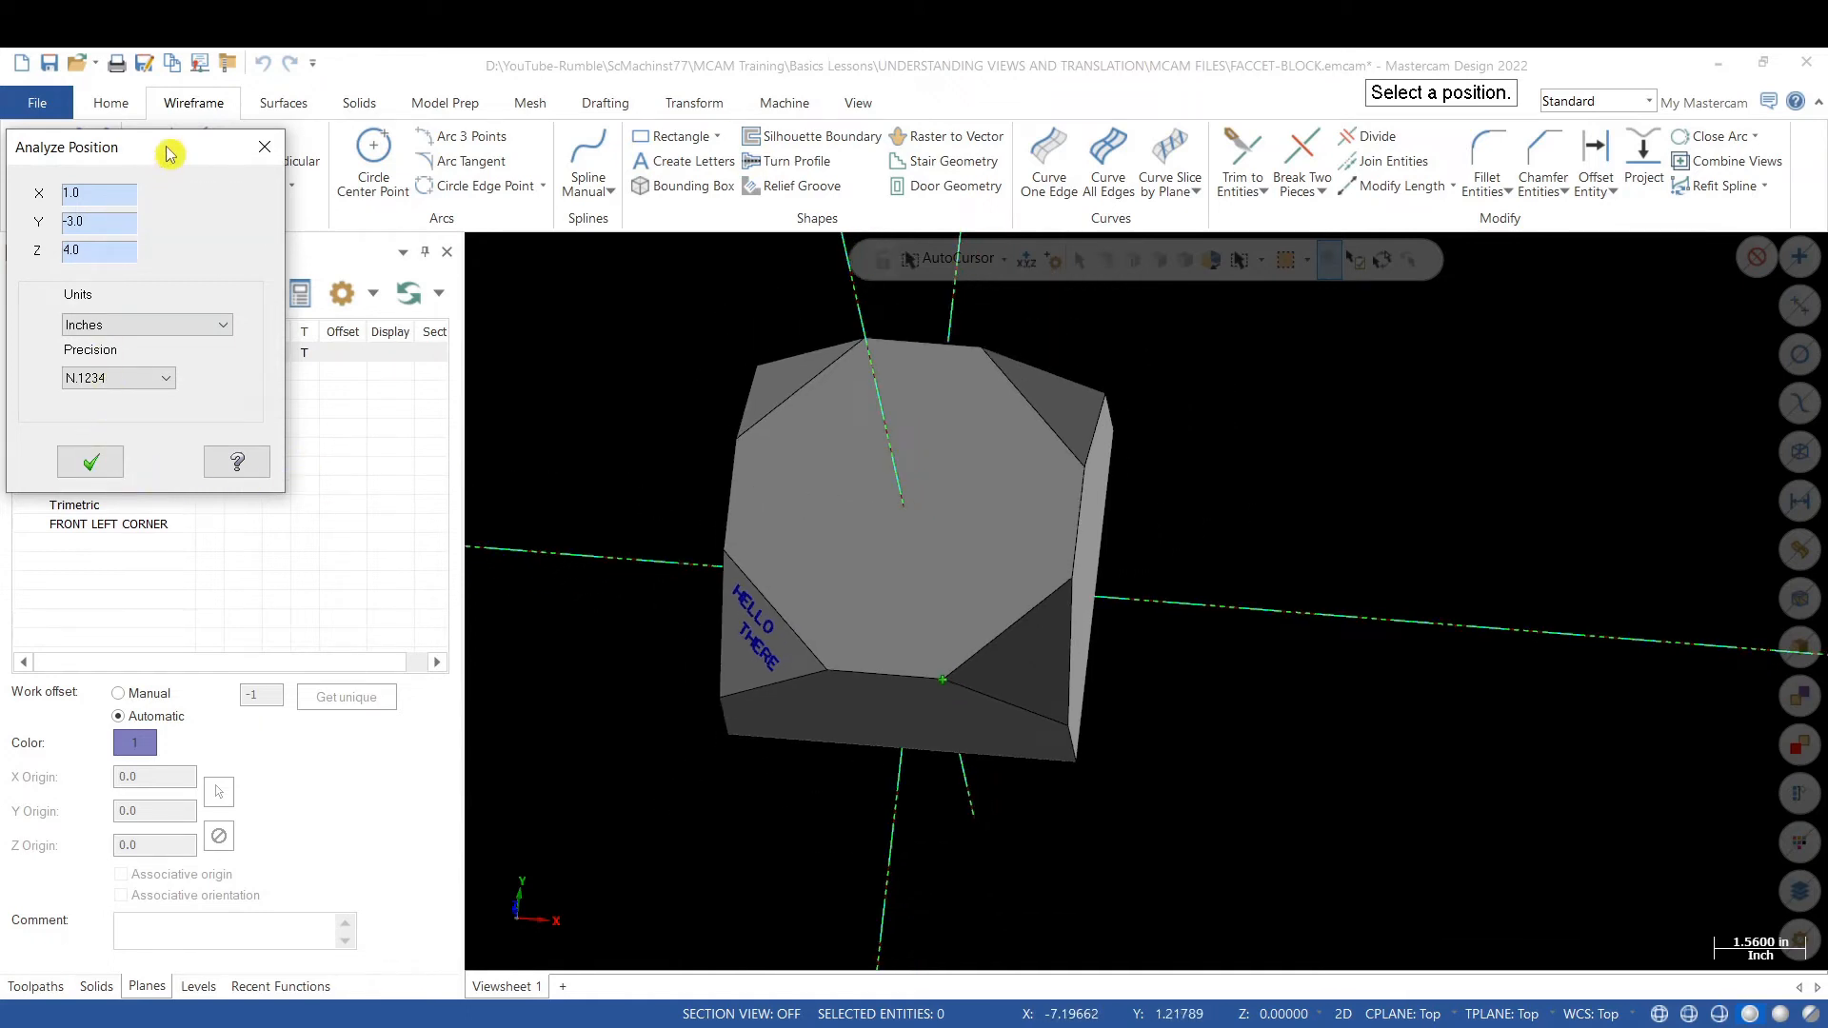
pyautogui.moveTo(169, 153); pyautogui.dragTo(148, 426)
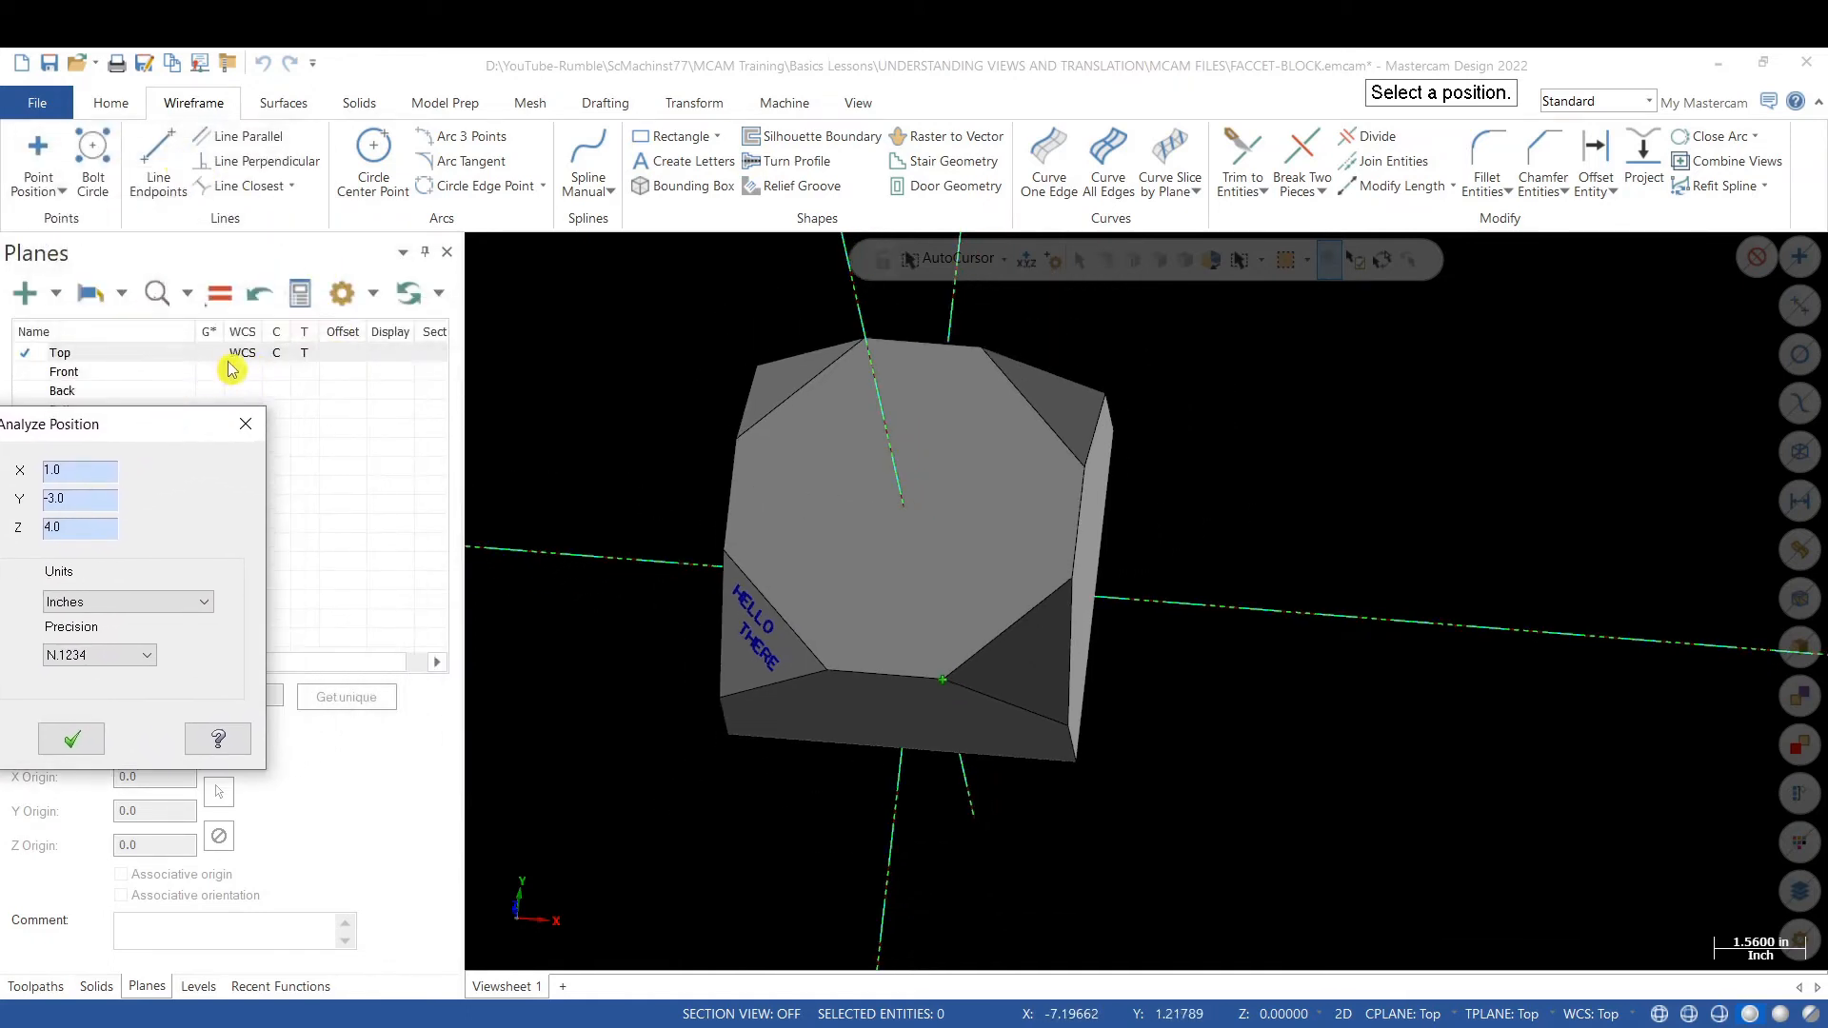
pyautogui.click(79, 743)
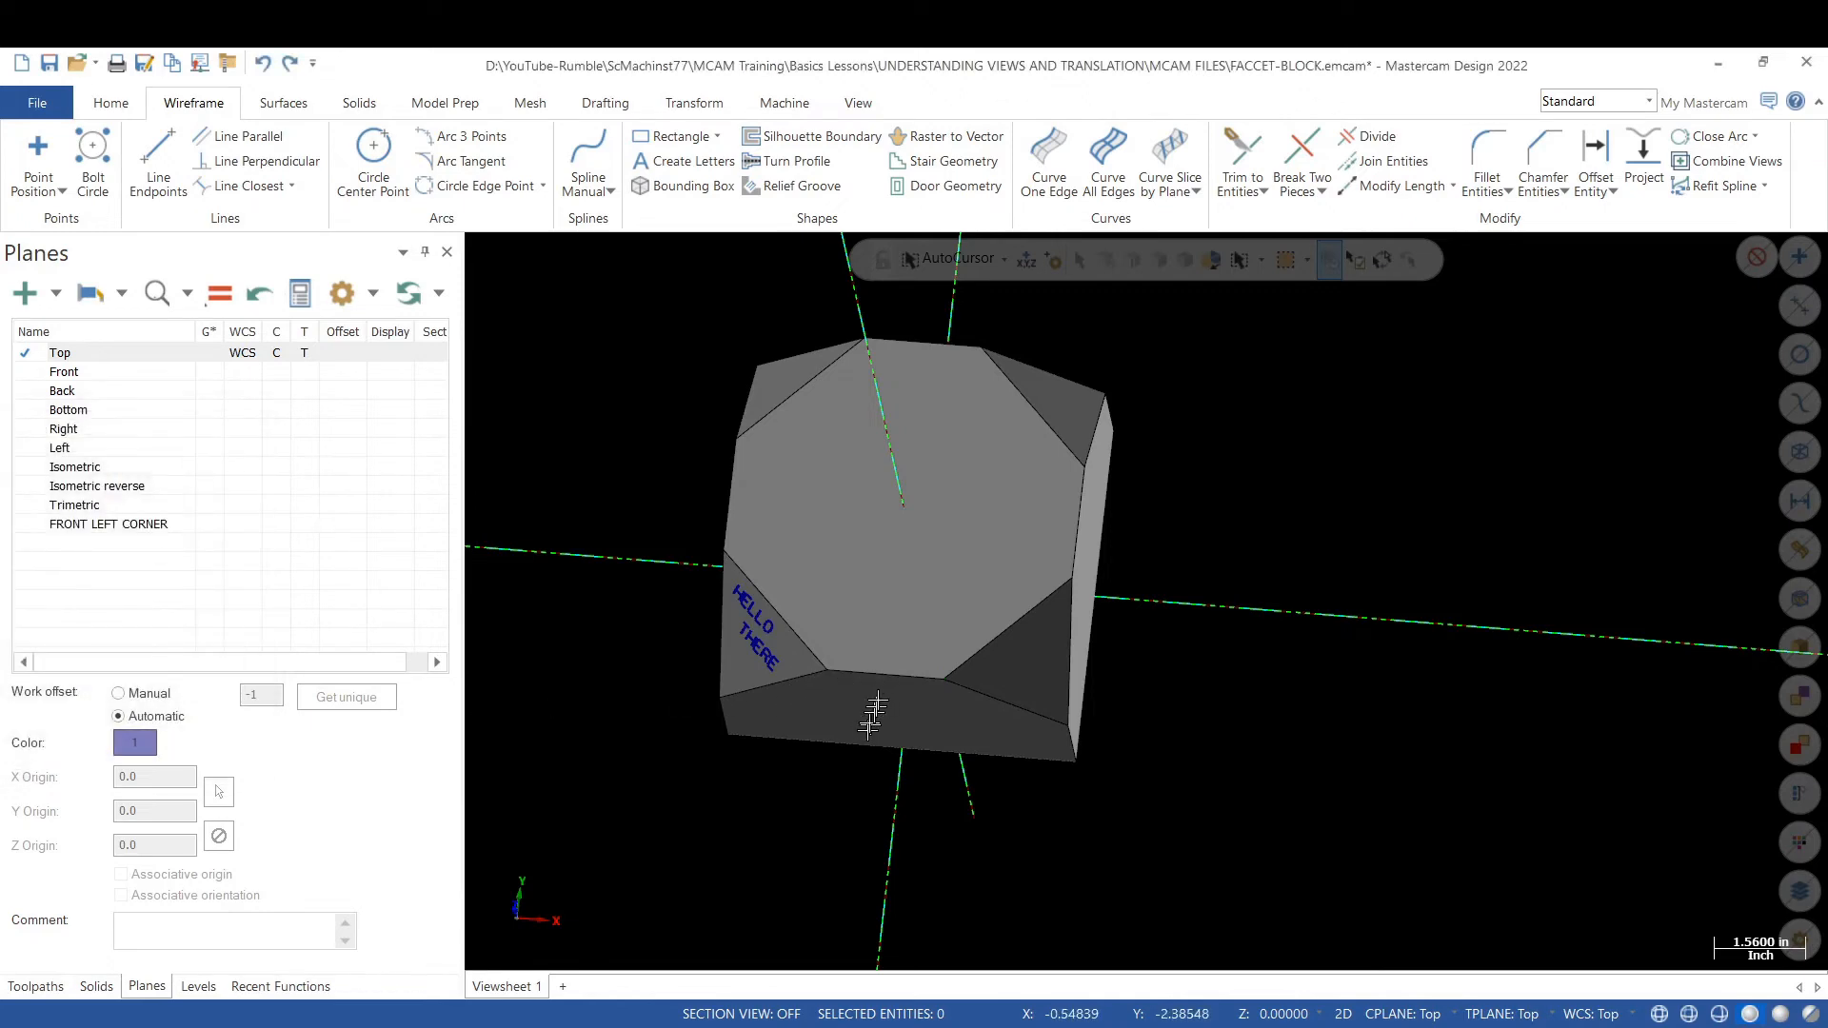
# - Switch to the Front (WCS) view and analyze the position of the same top-face corner point in that plane
pyautogui.rightClick(881, 490)
pyautogui.click(939, 666)
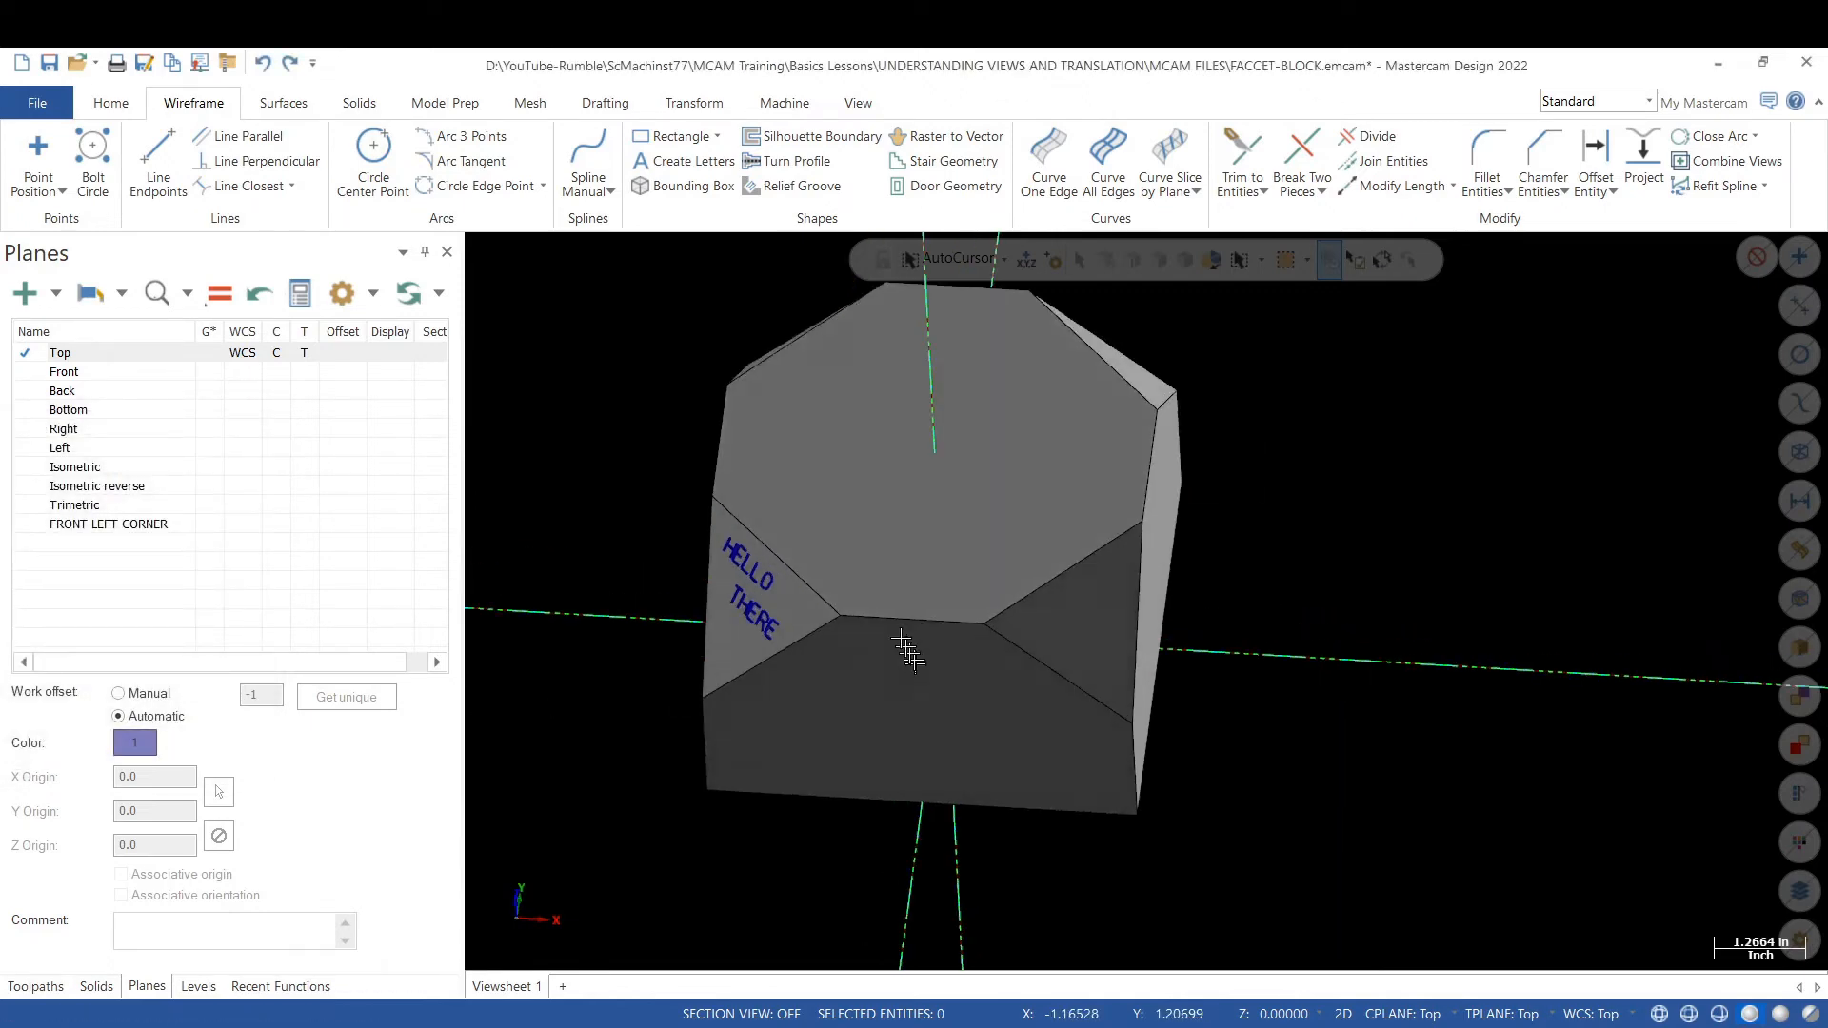
pyautogui.scroll(-2, 729, 576)
pyautogui.rightClick(862, 588)
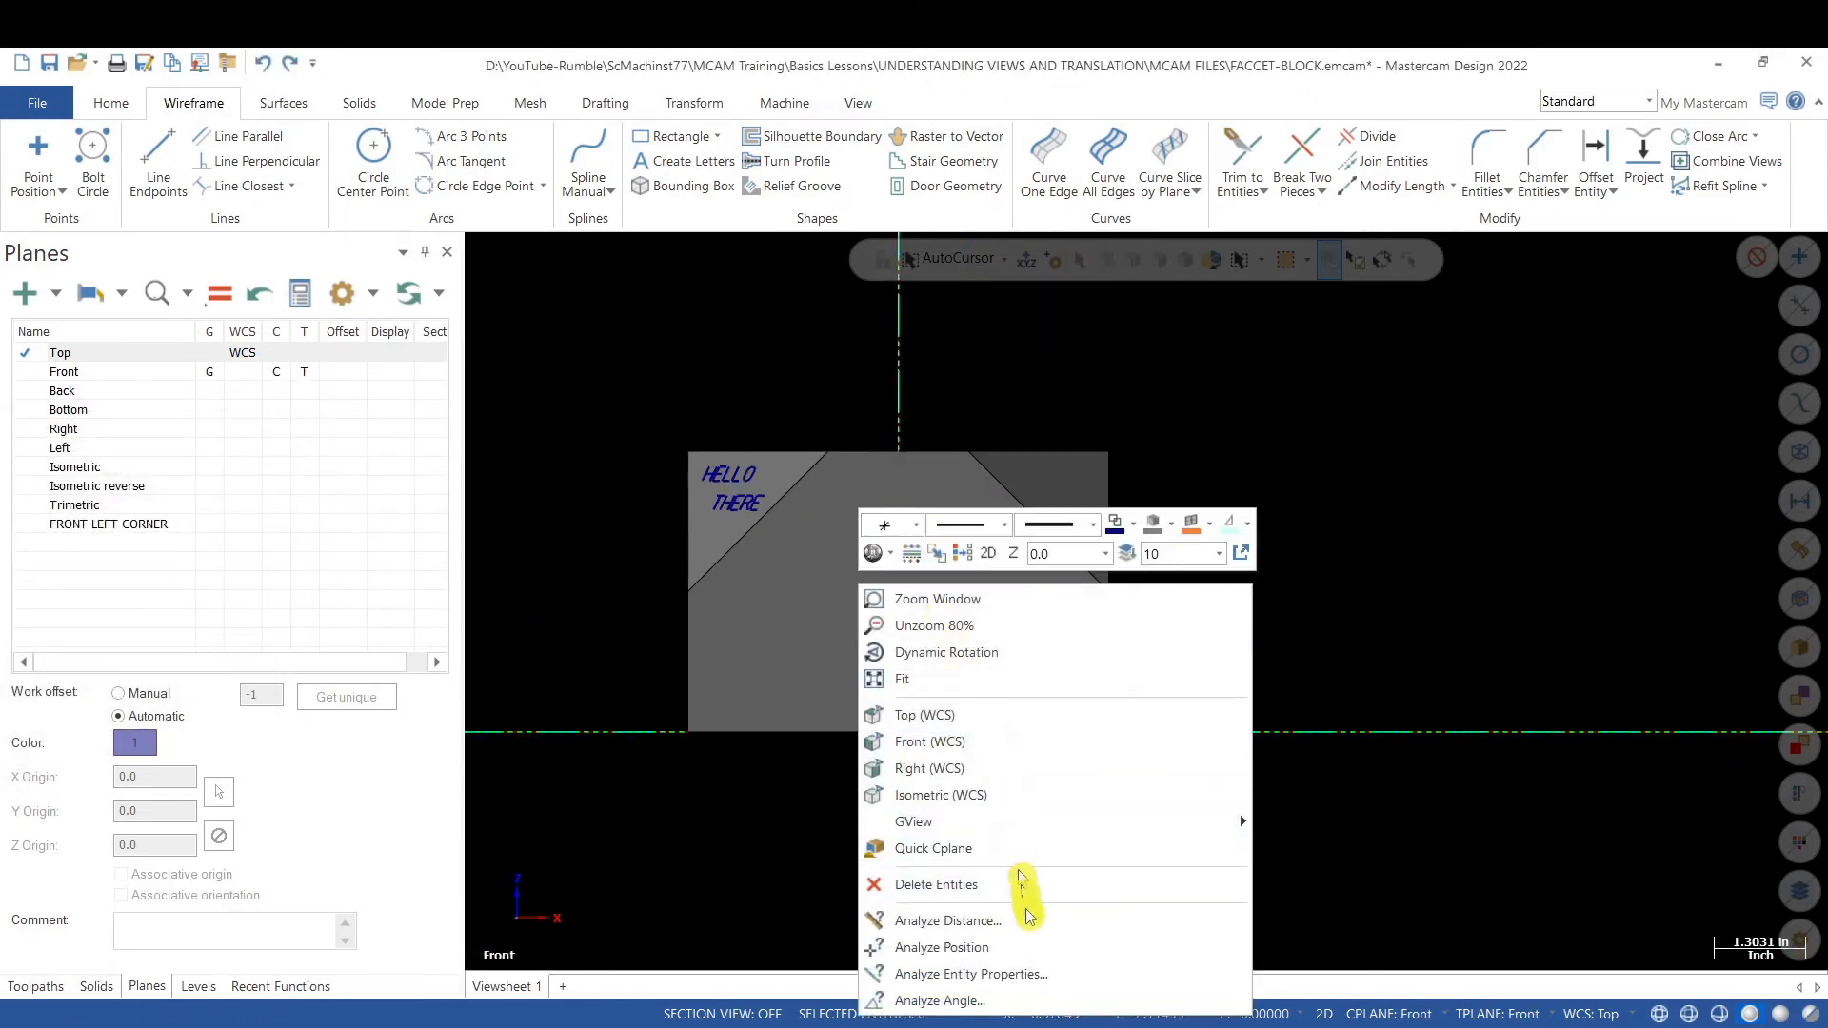
pyautogui.click(1029, 949)
pyautogui.moveTo(991, 644); pyautogui.dragTo(917, 534, button='middle')
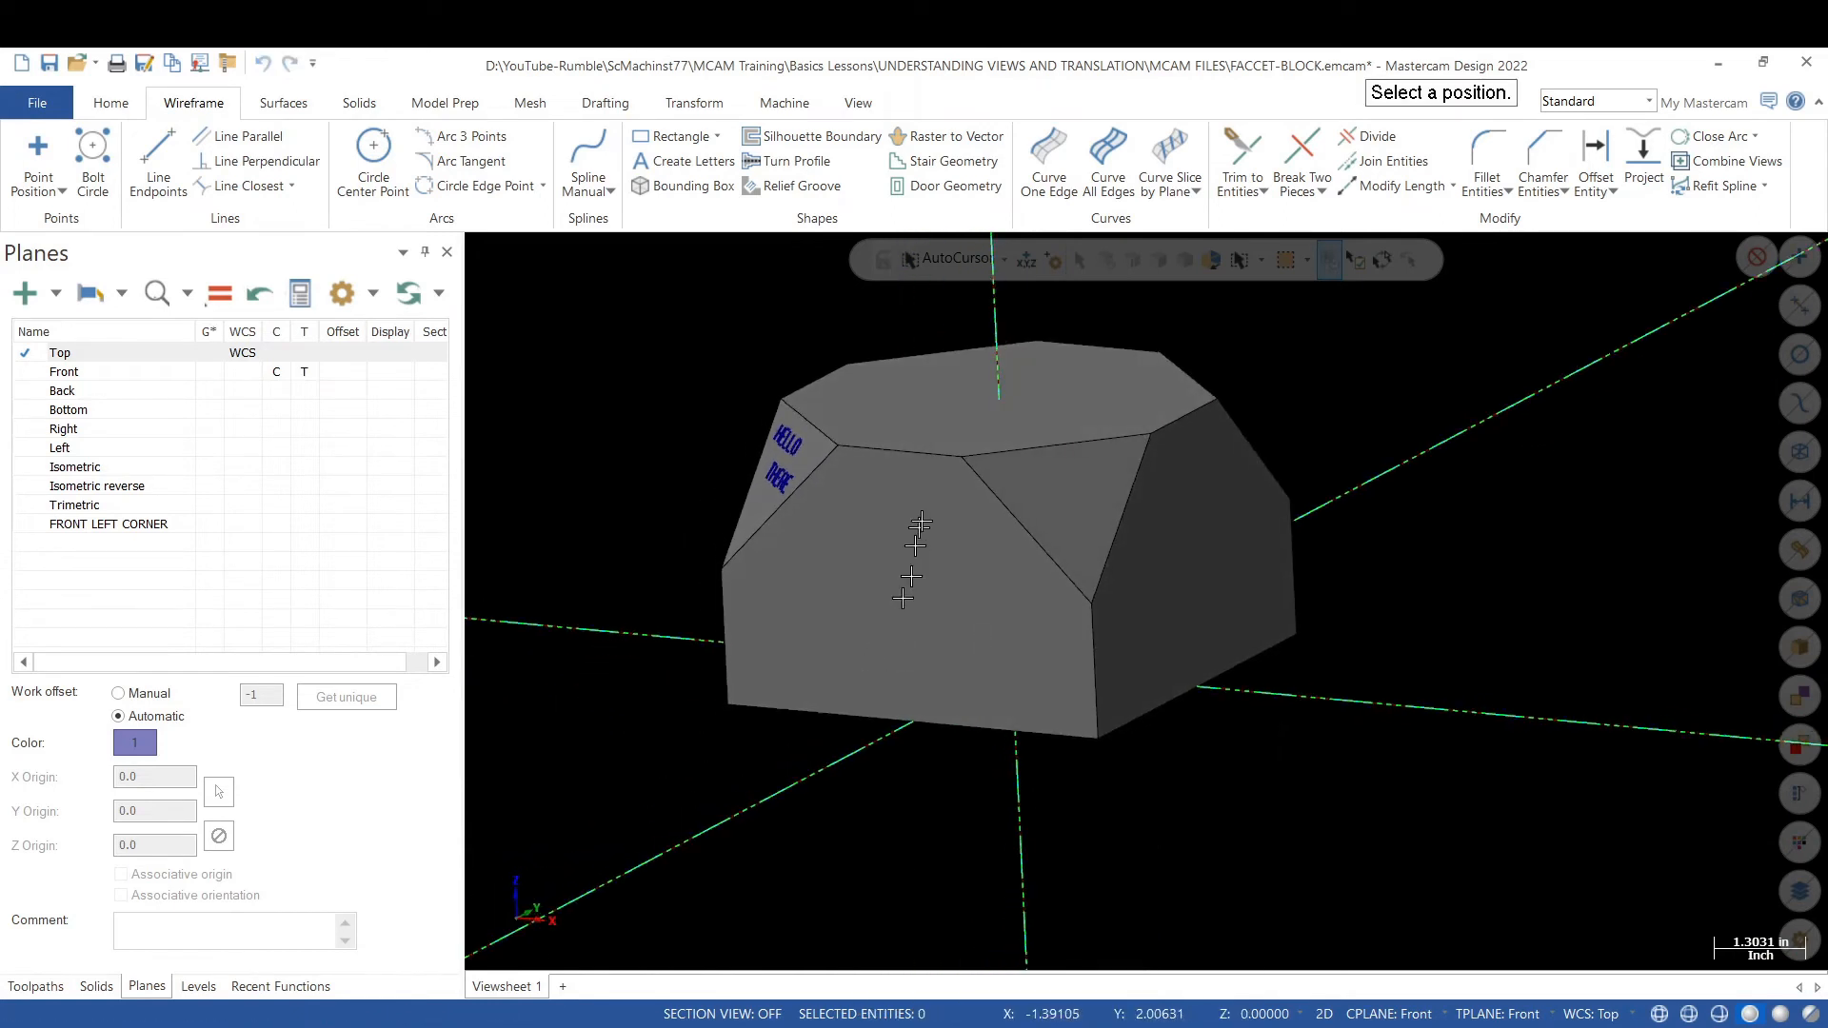
pyautogui.click(959, 458)
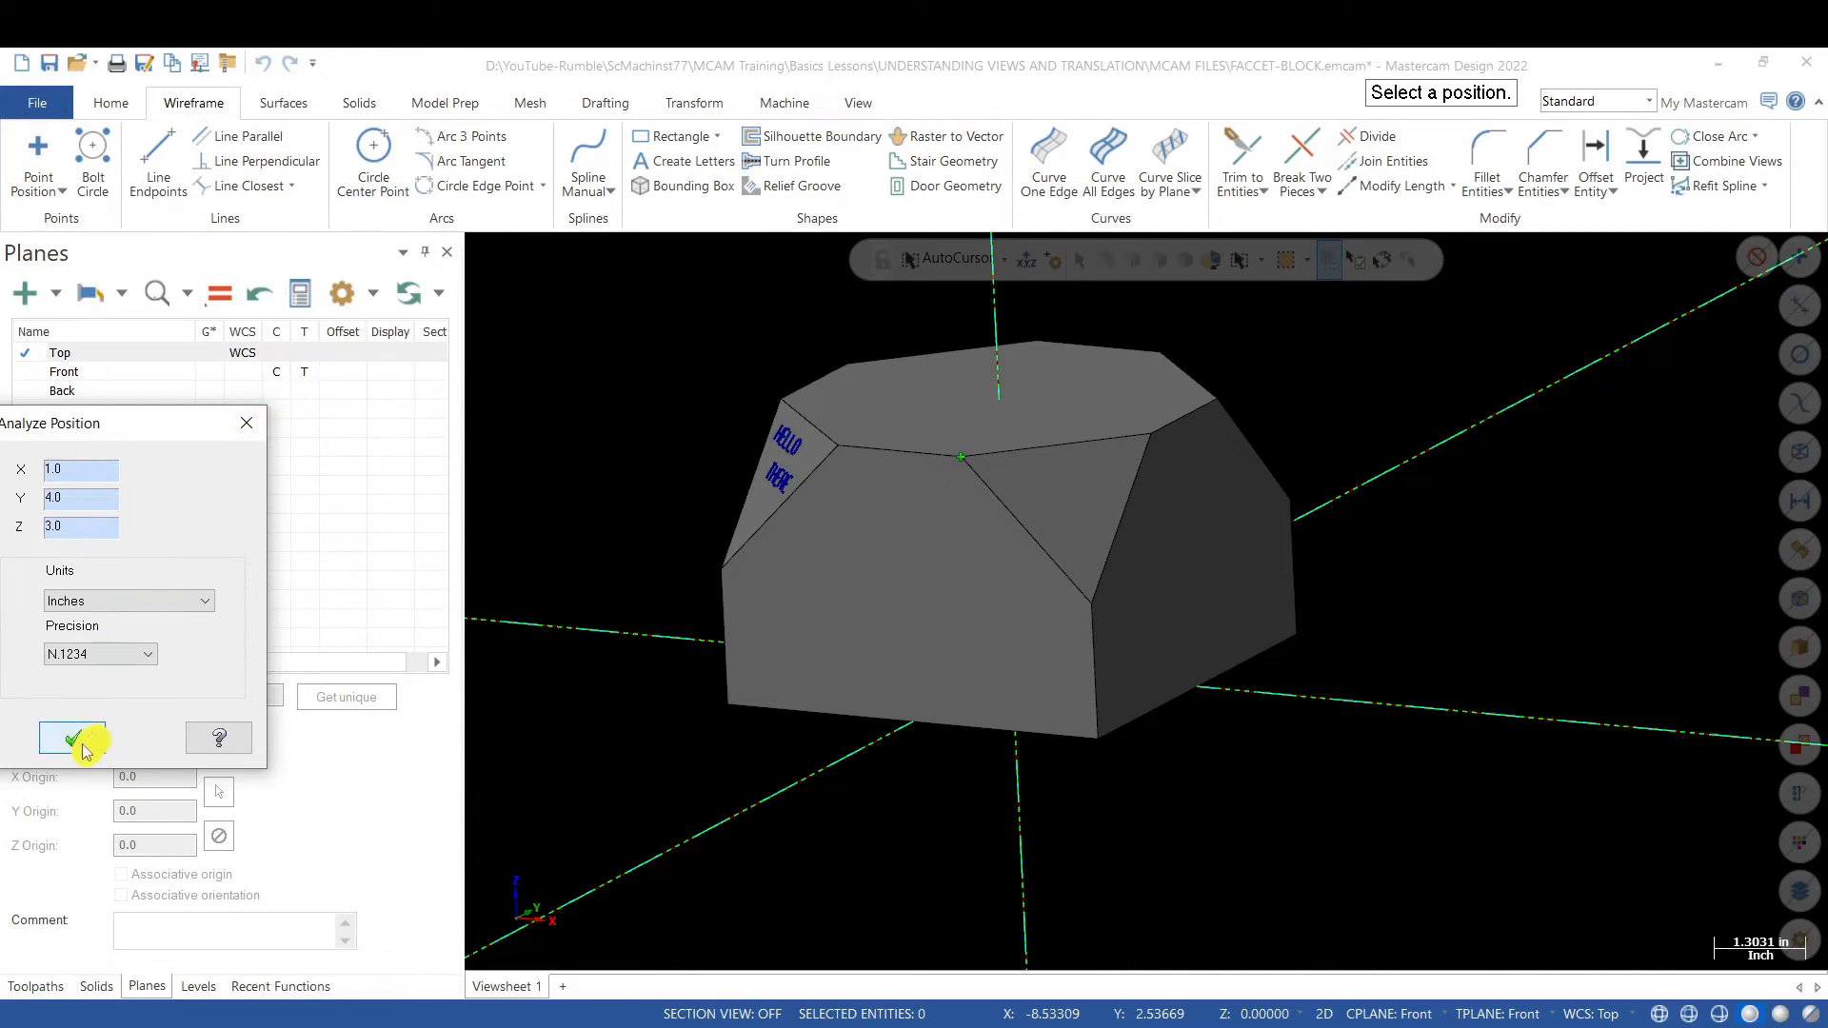
pyautogui.click(74, 738)
# - Return to the Top (WCS) view and set the Z construction depth to 4.0 from the top face's front corner point
pyautogui.rightClick(755, 460)
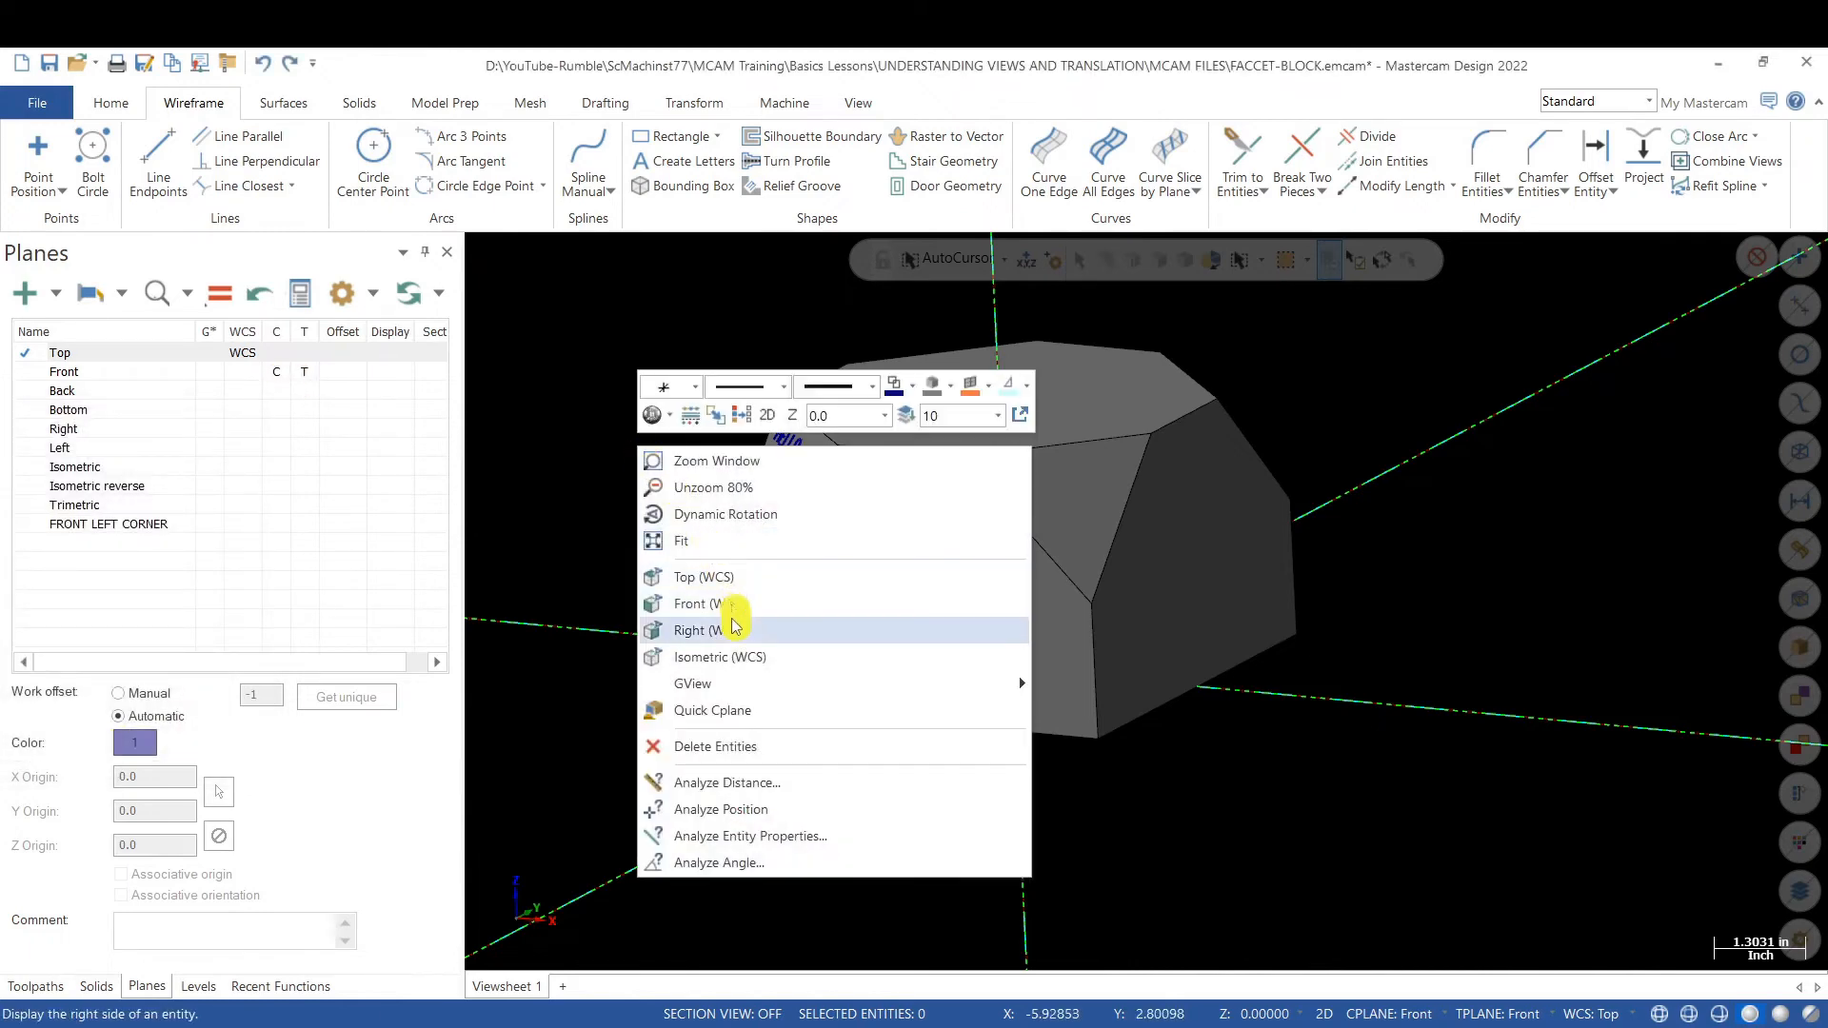
pyautogui.click(737, 580)
pyautogui.scroll(-3, 901, 600)
pyautogui.scroll(3, 857, 653)
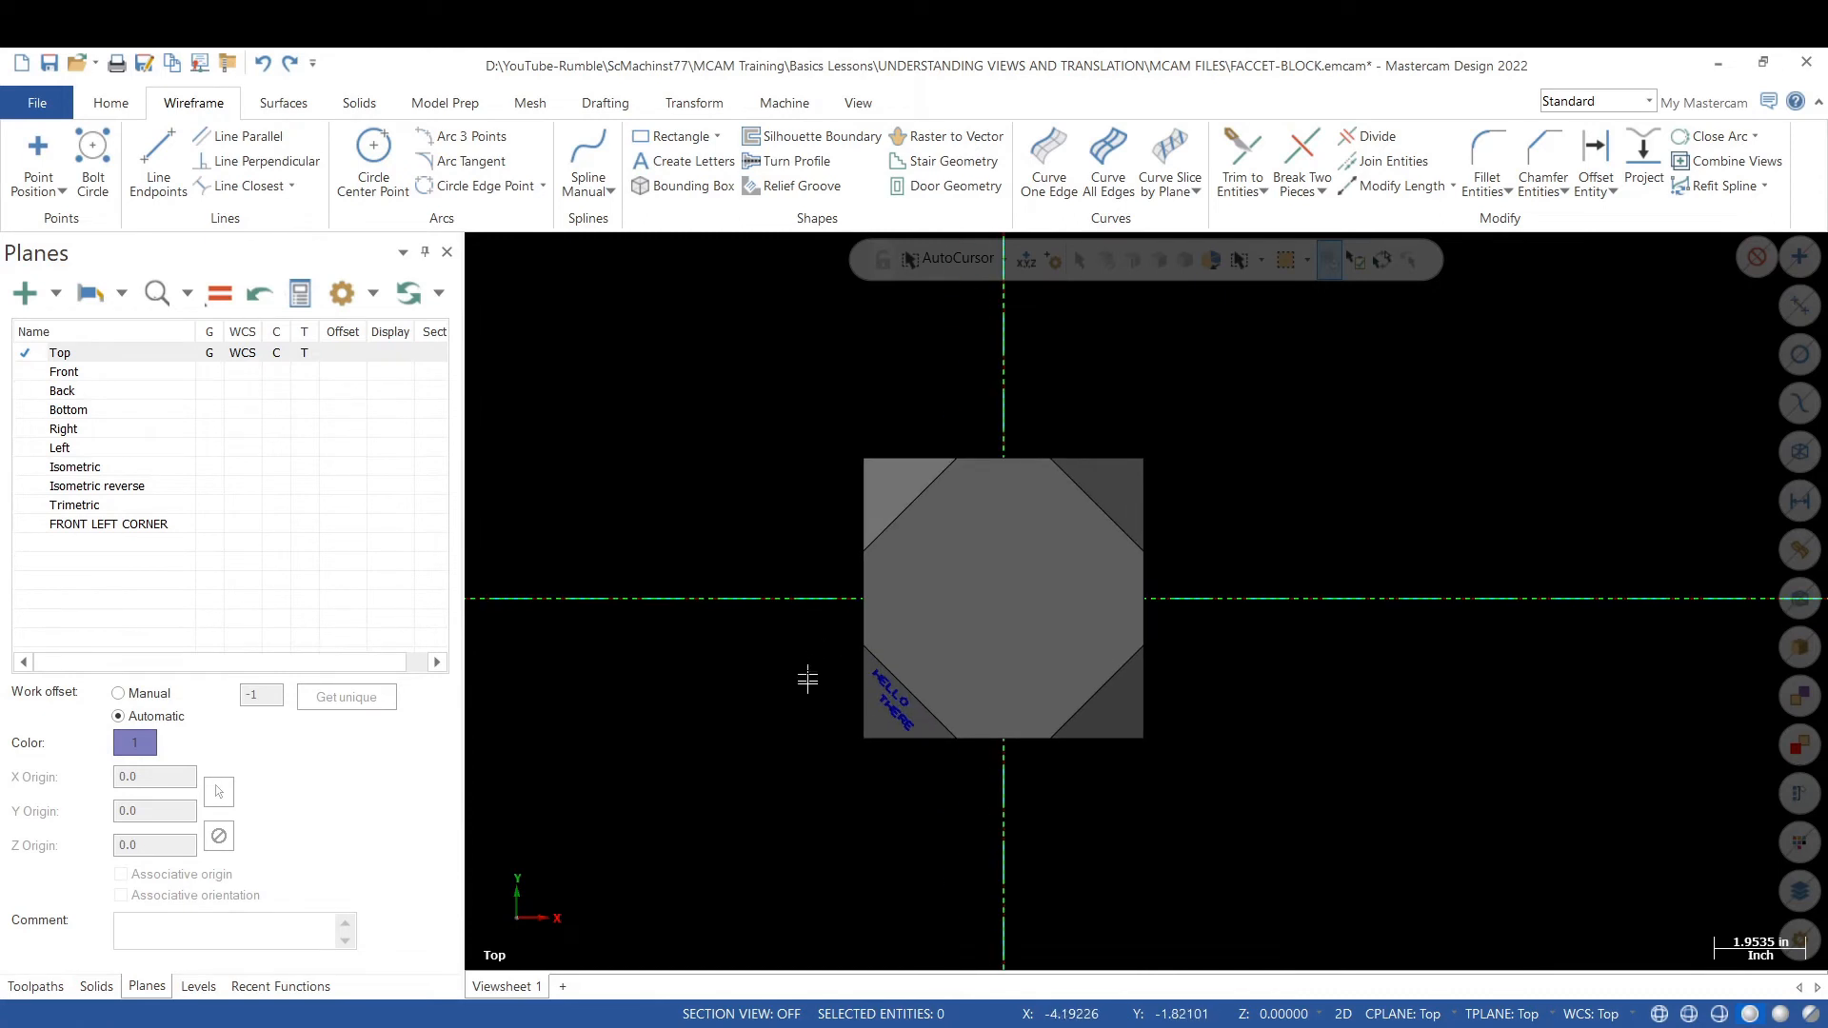
pyautogui.moveTo(809, 682); pyautogui.dragTo(740, 568, button='middle')
pyautogui.scroll(1, 762, 575)
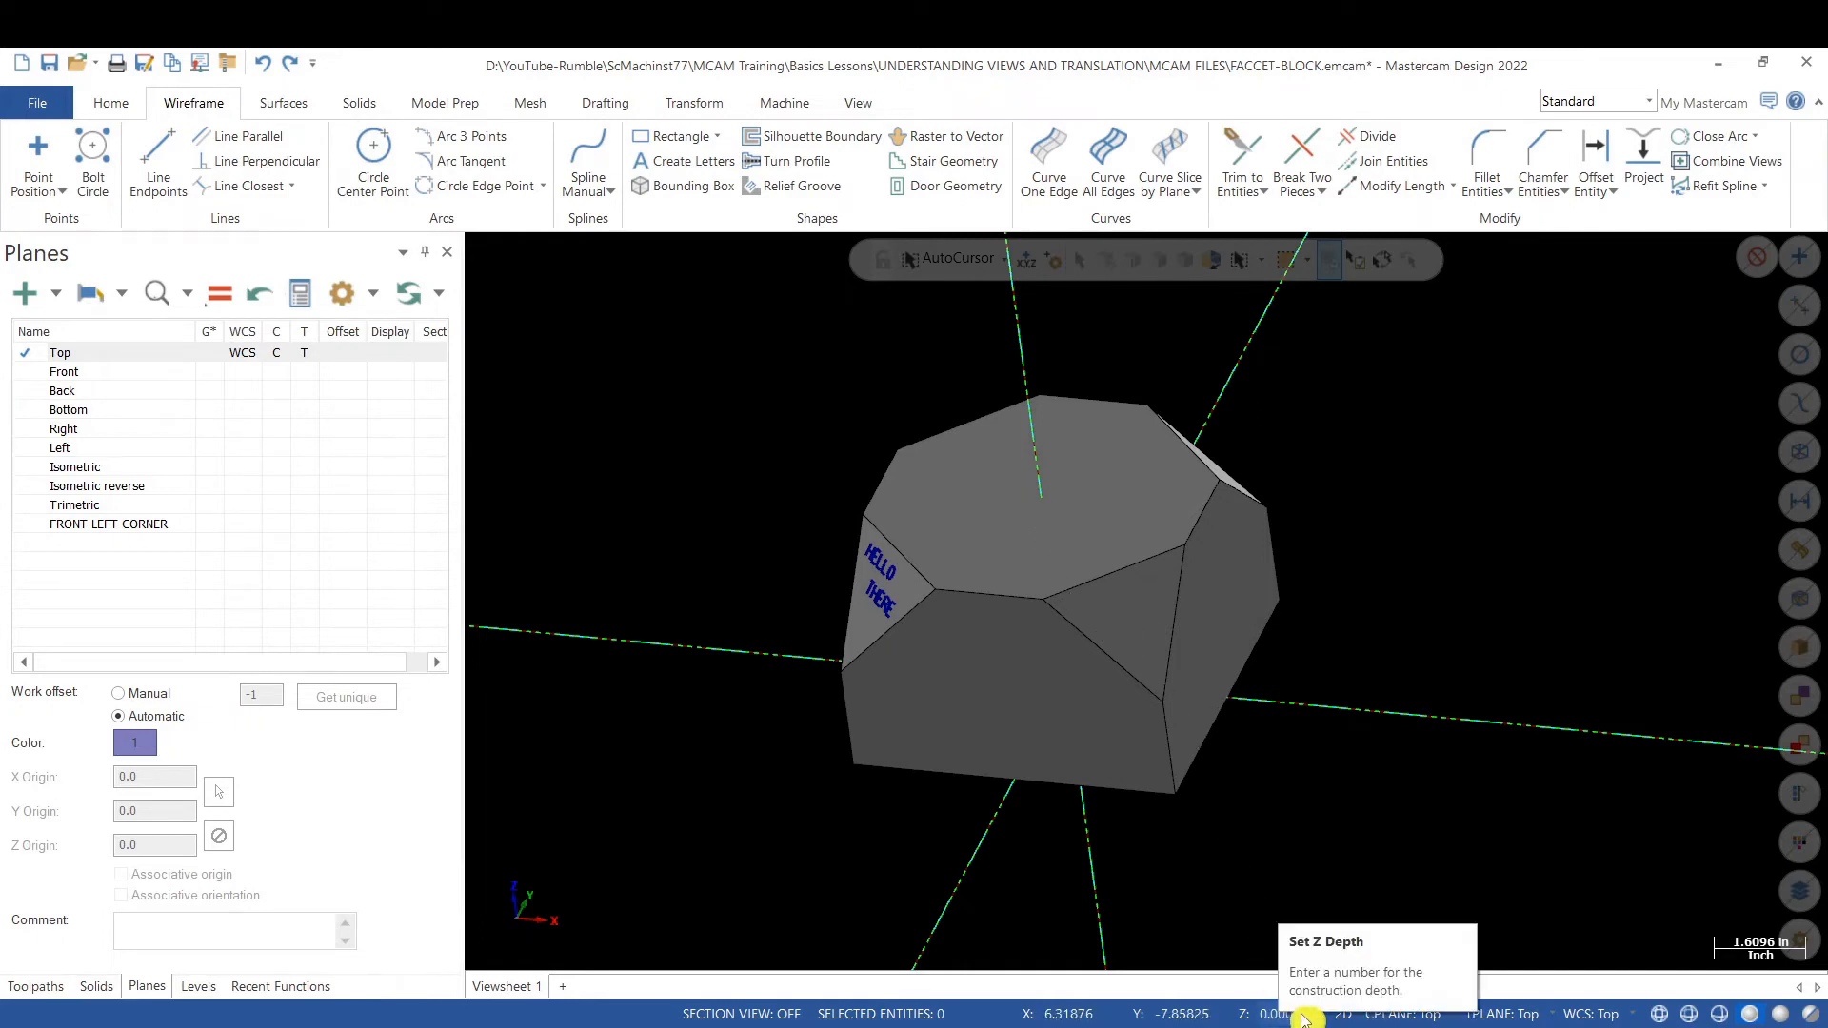
pyautogui.click(1243, 1017)
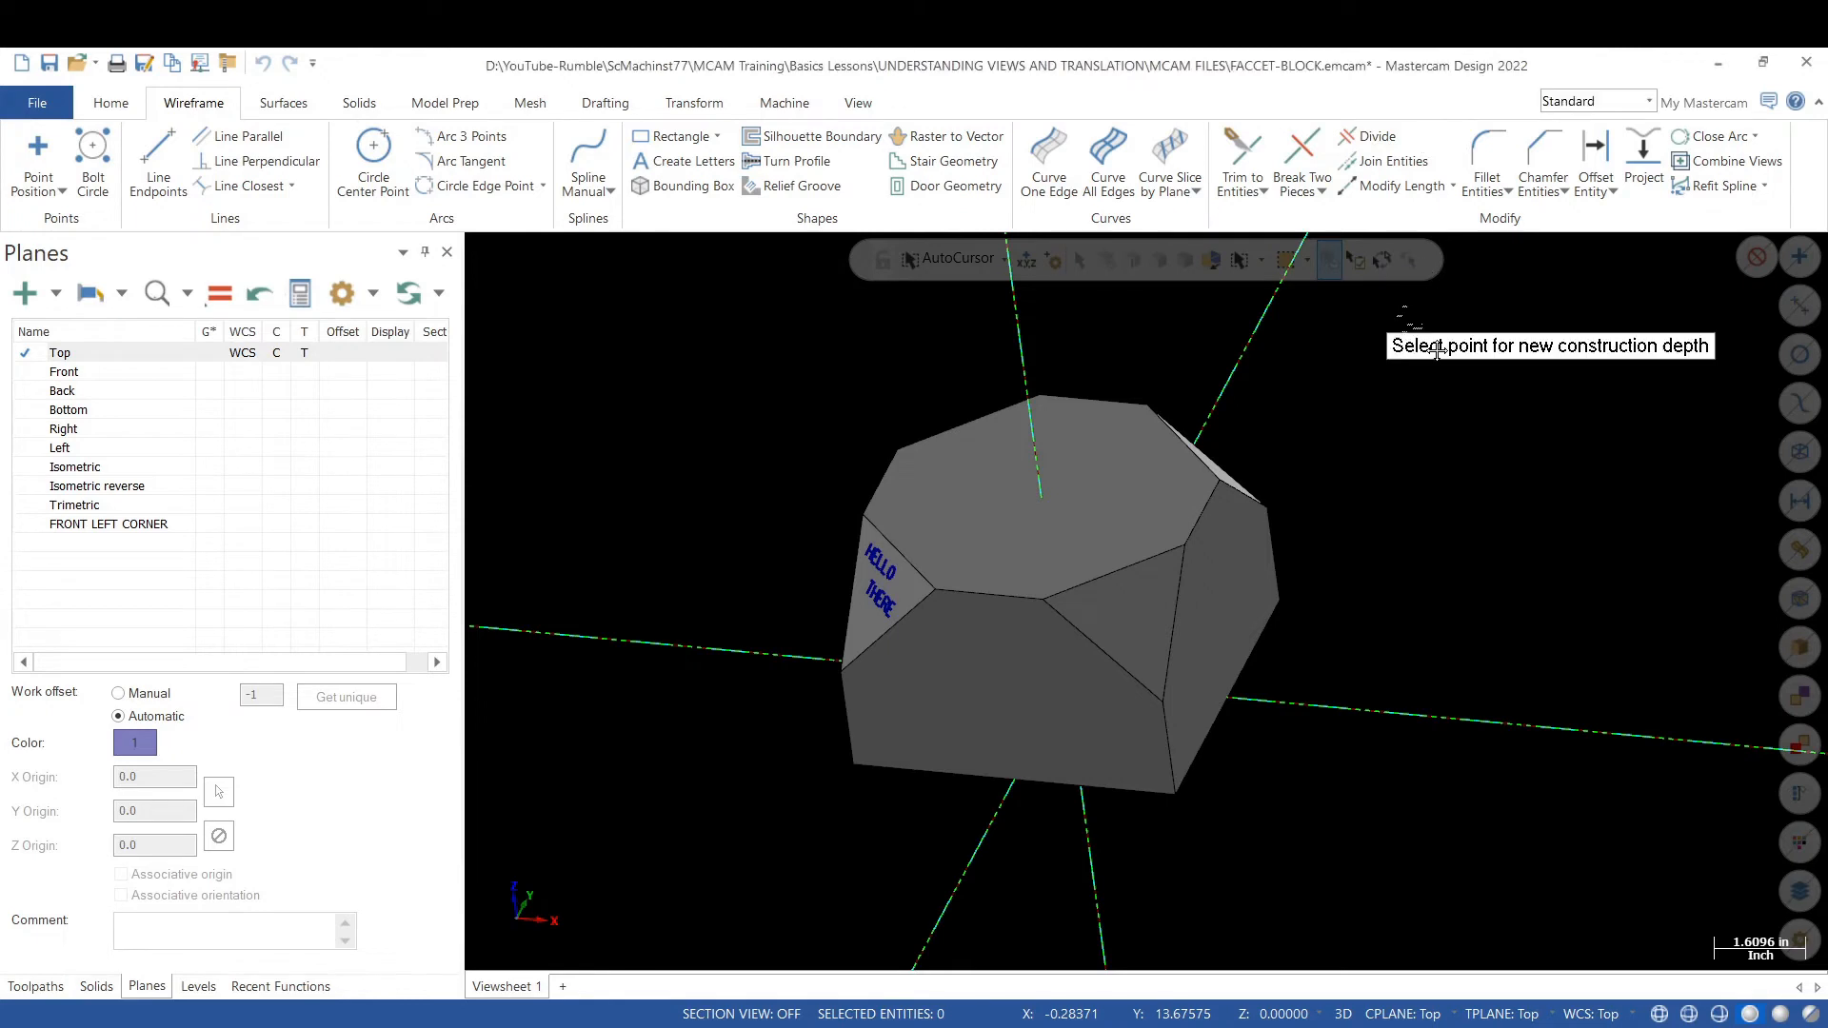
pyautogui.click(1042, 603)
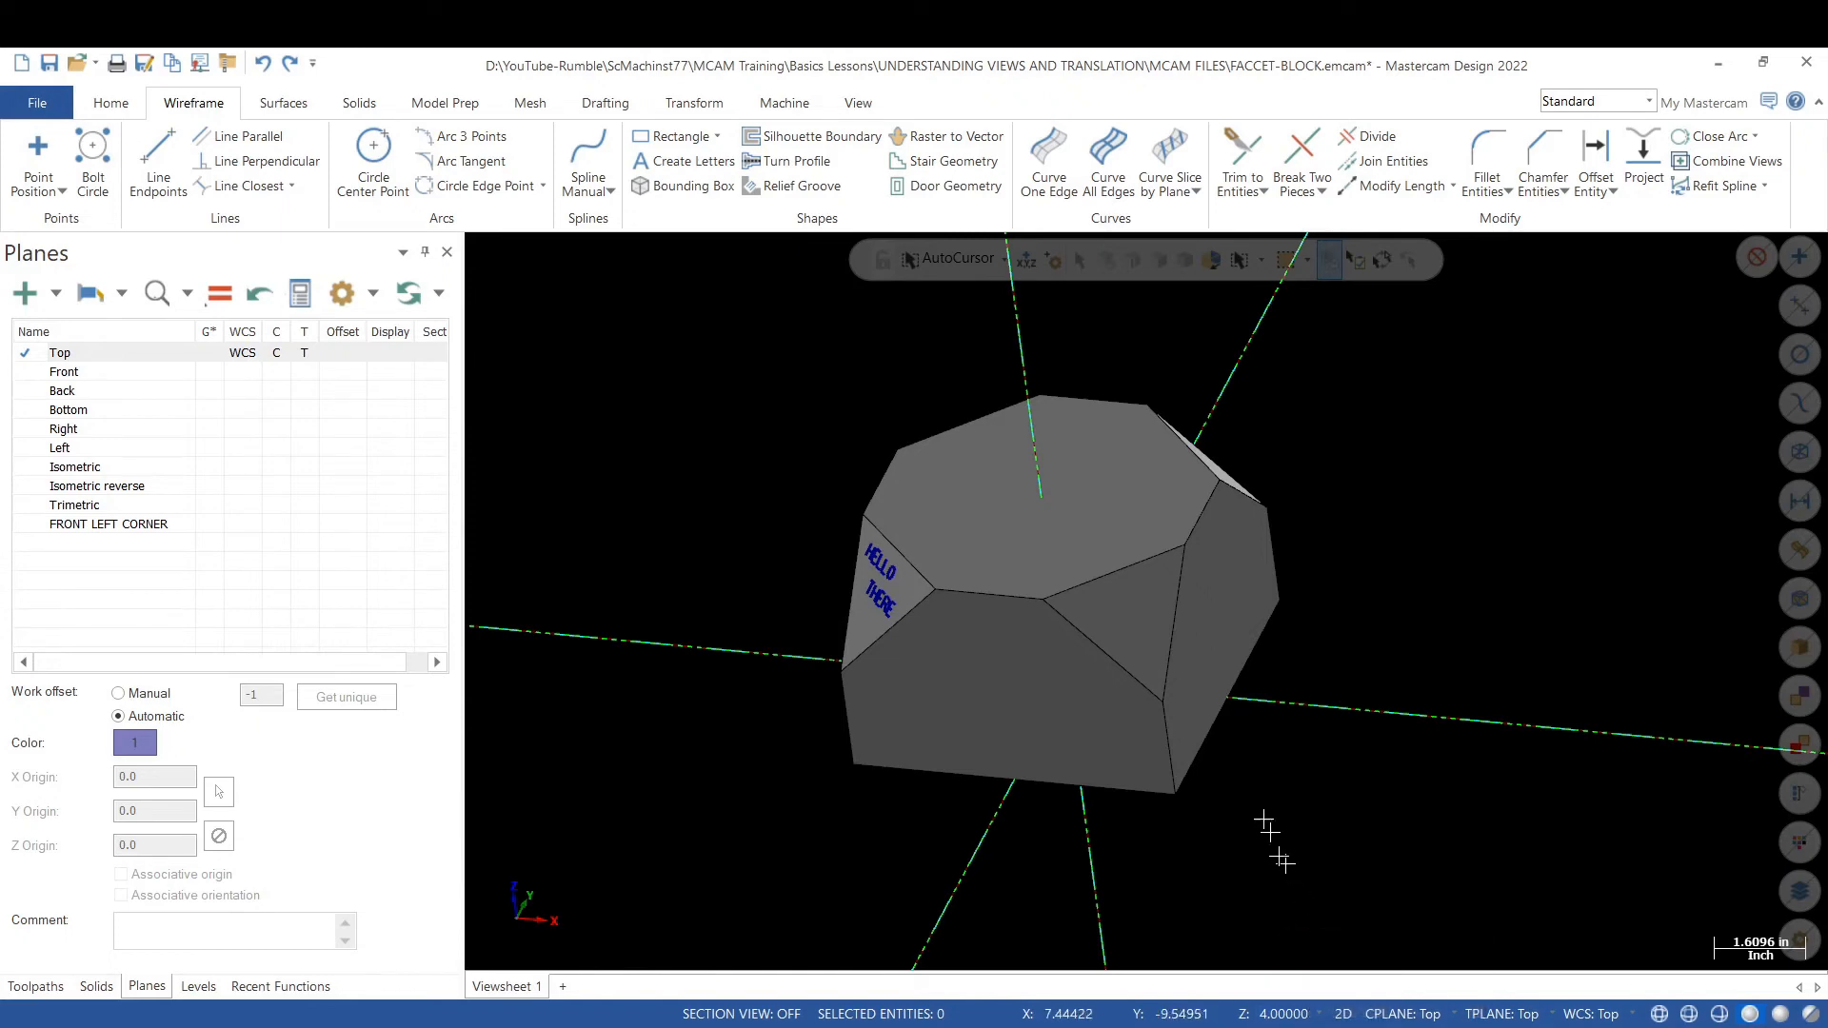
# - Create the HELLO lettering, height 1.0 and spacing 0.2, centred on the block's top face in the Top (WCS) view
pyautogui.rightClick(572, 422)
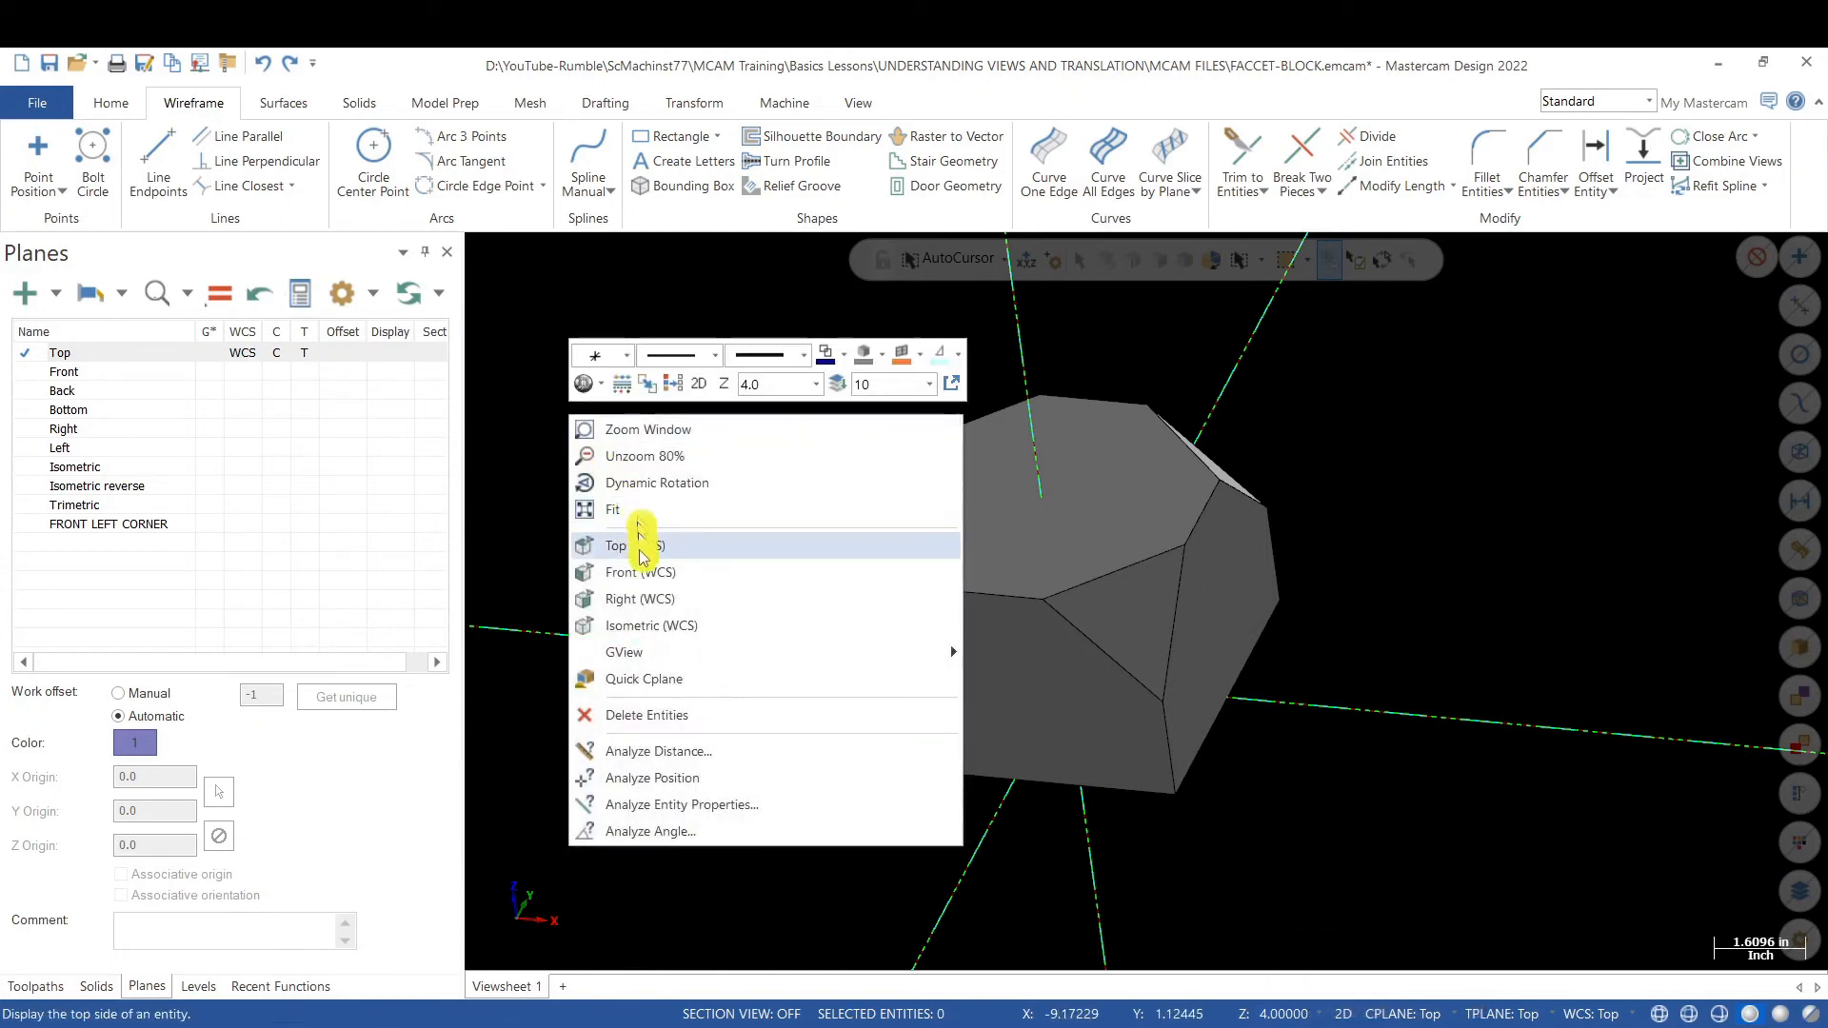
pyautogui.click(647, 555)
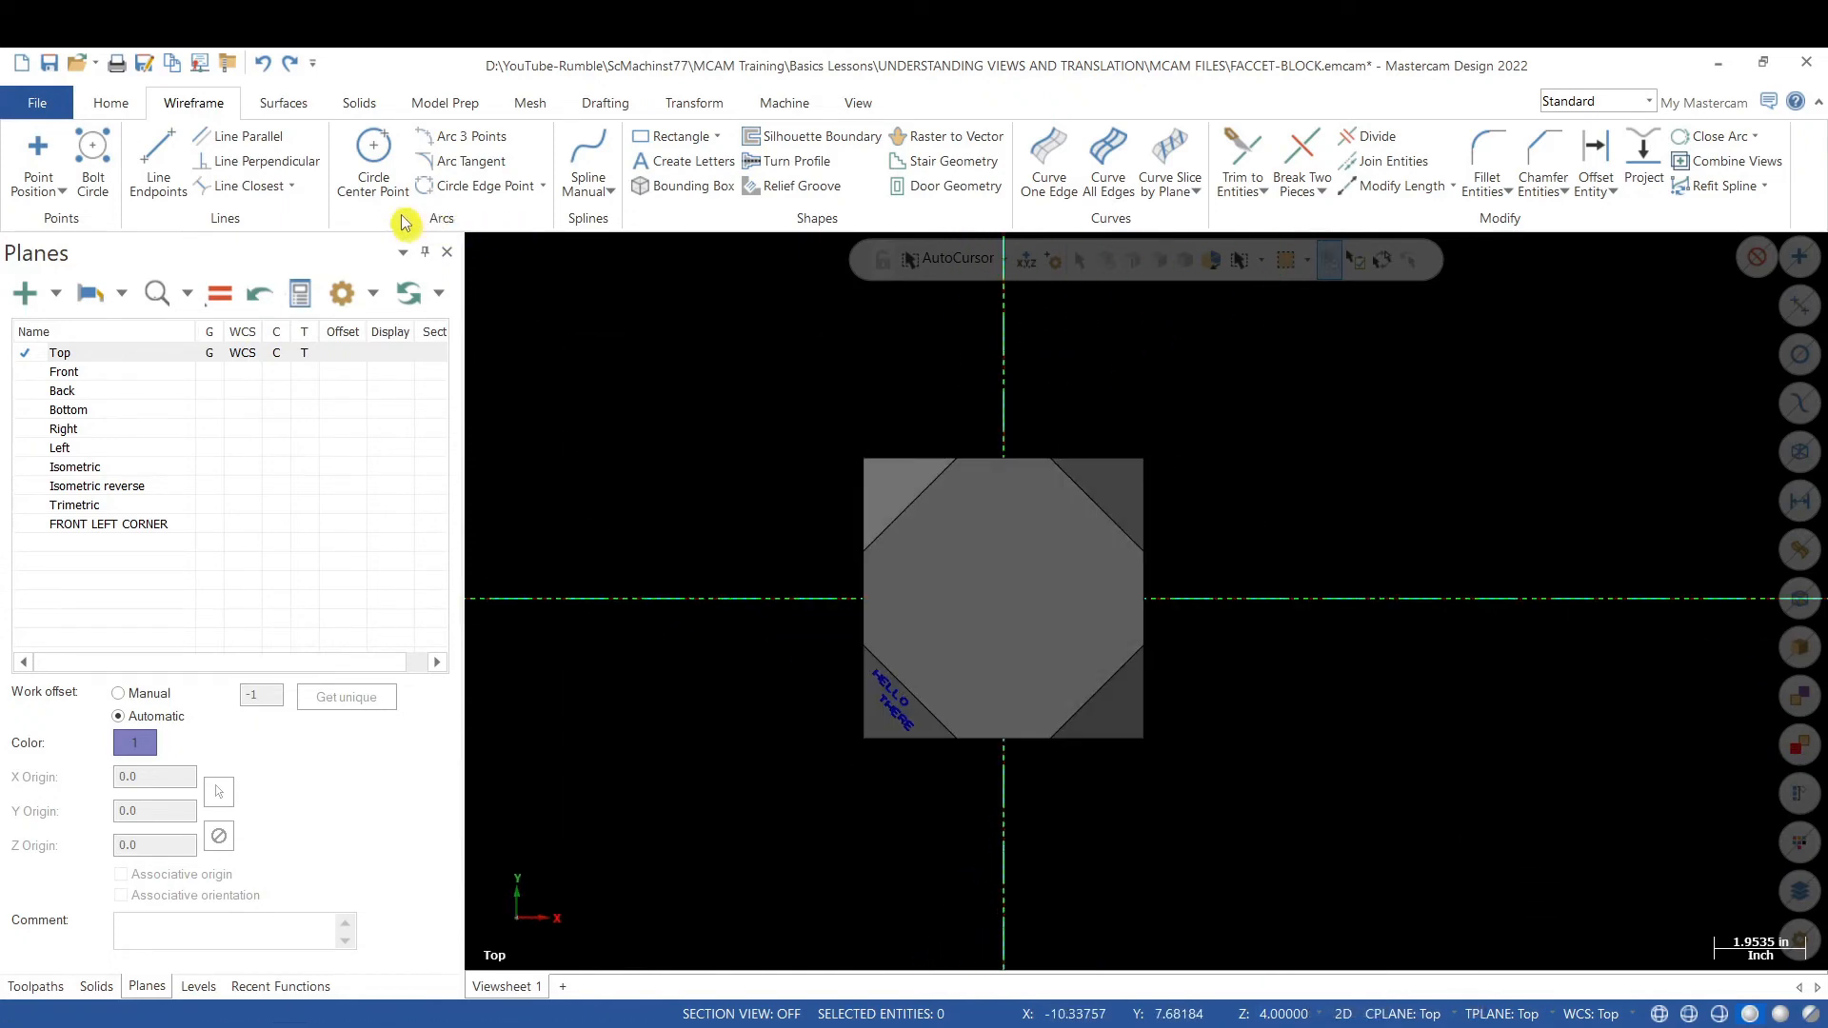
pyautogui.click(690, 161)
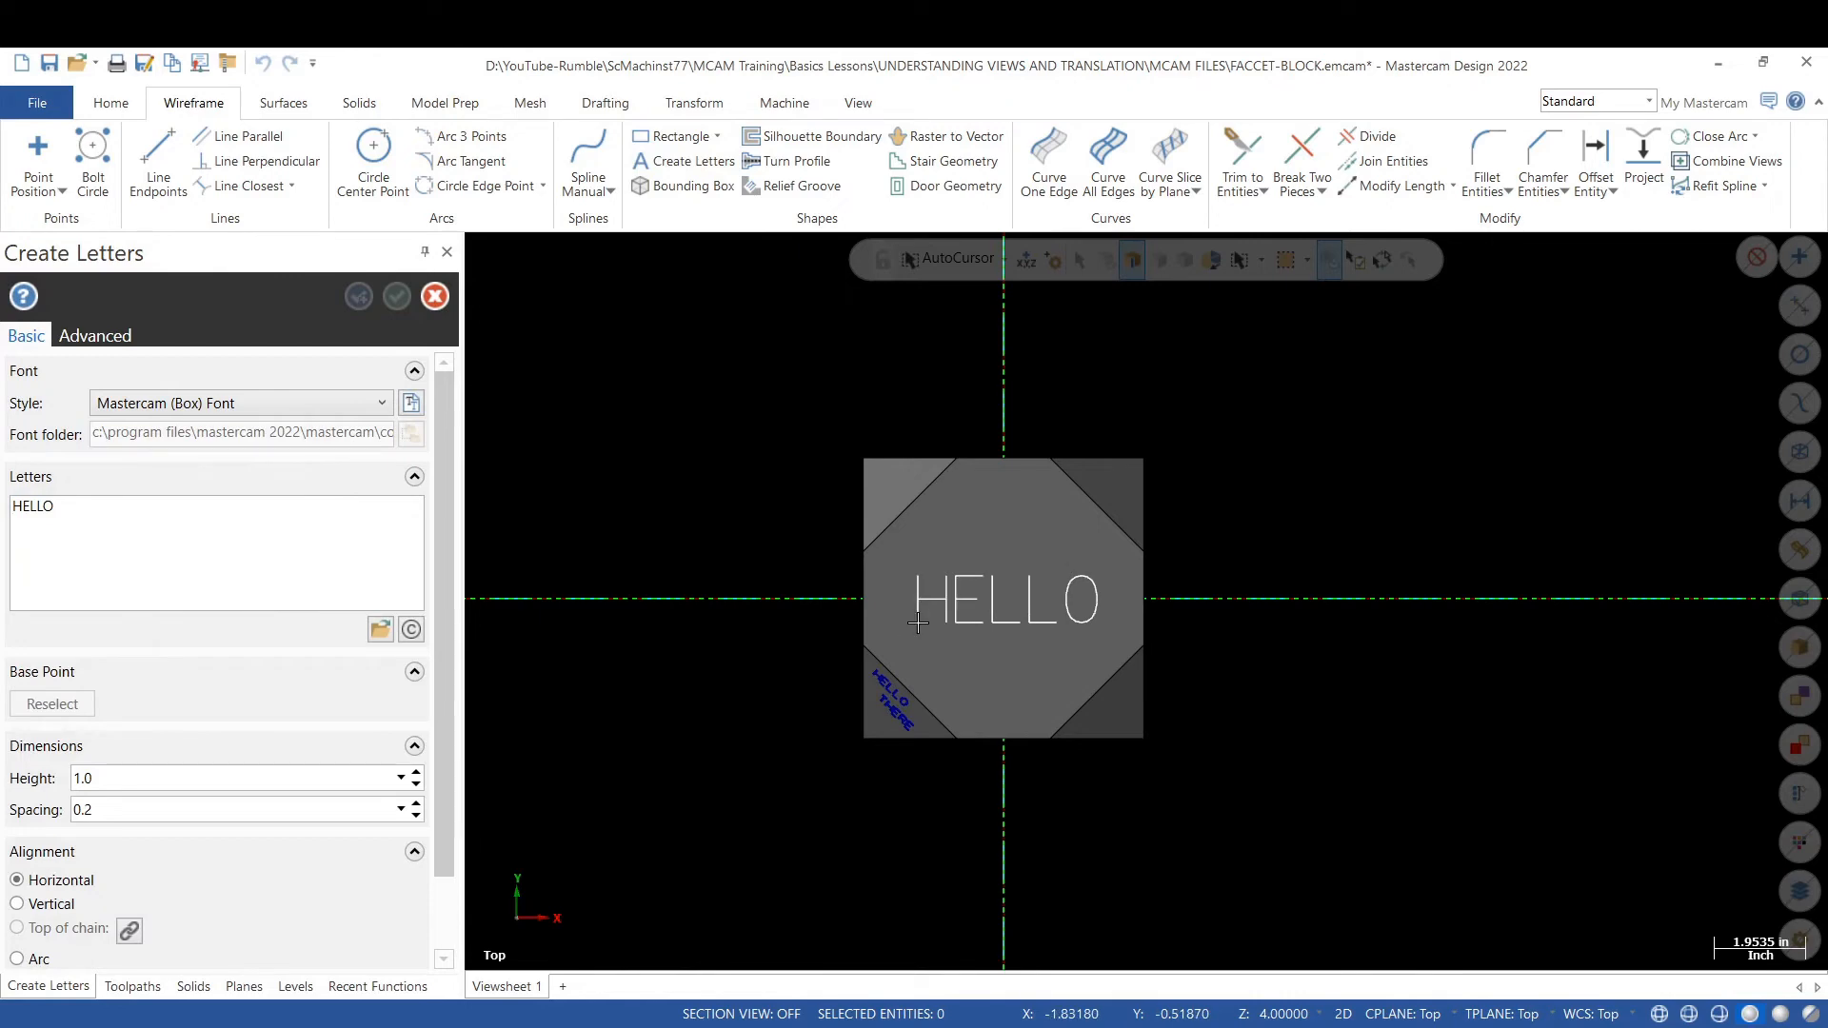
pyautogui.click(923, 623)
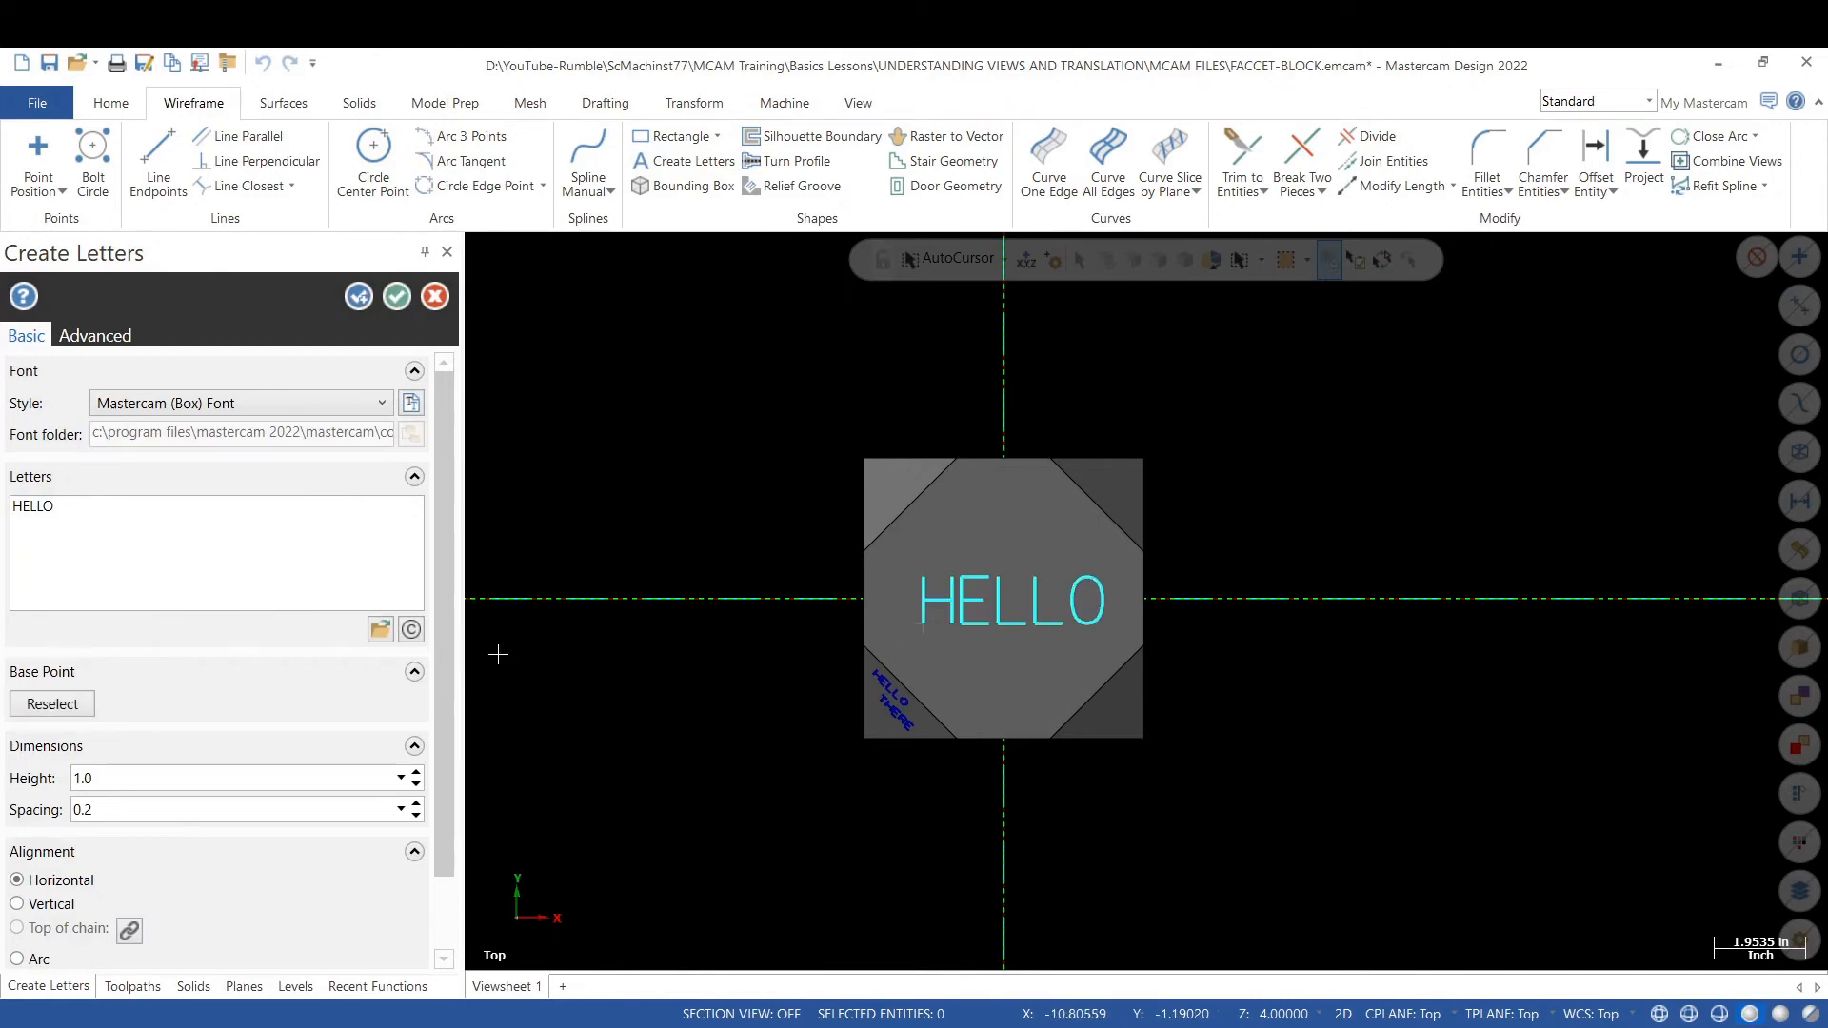
pyautogui.click(397, 296)
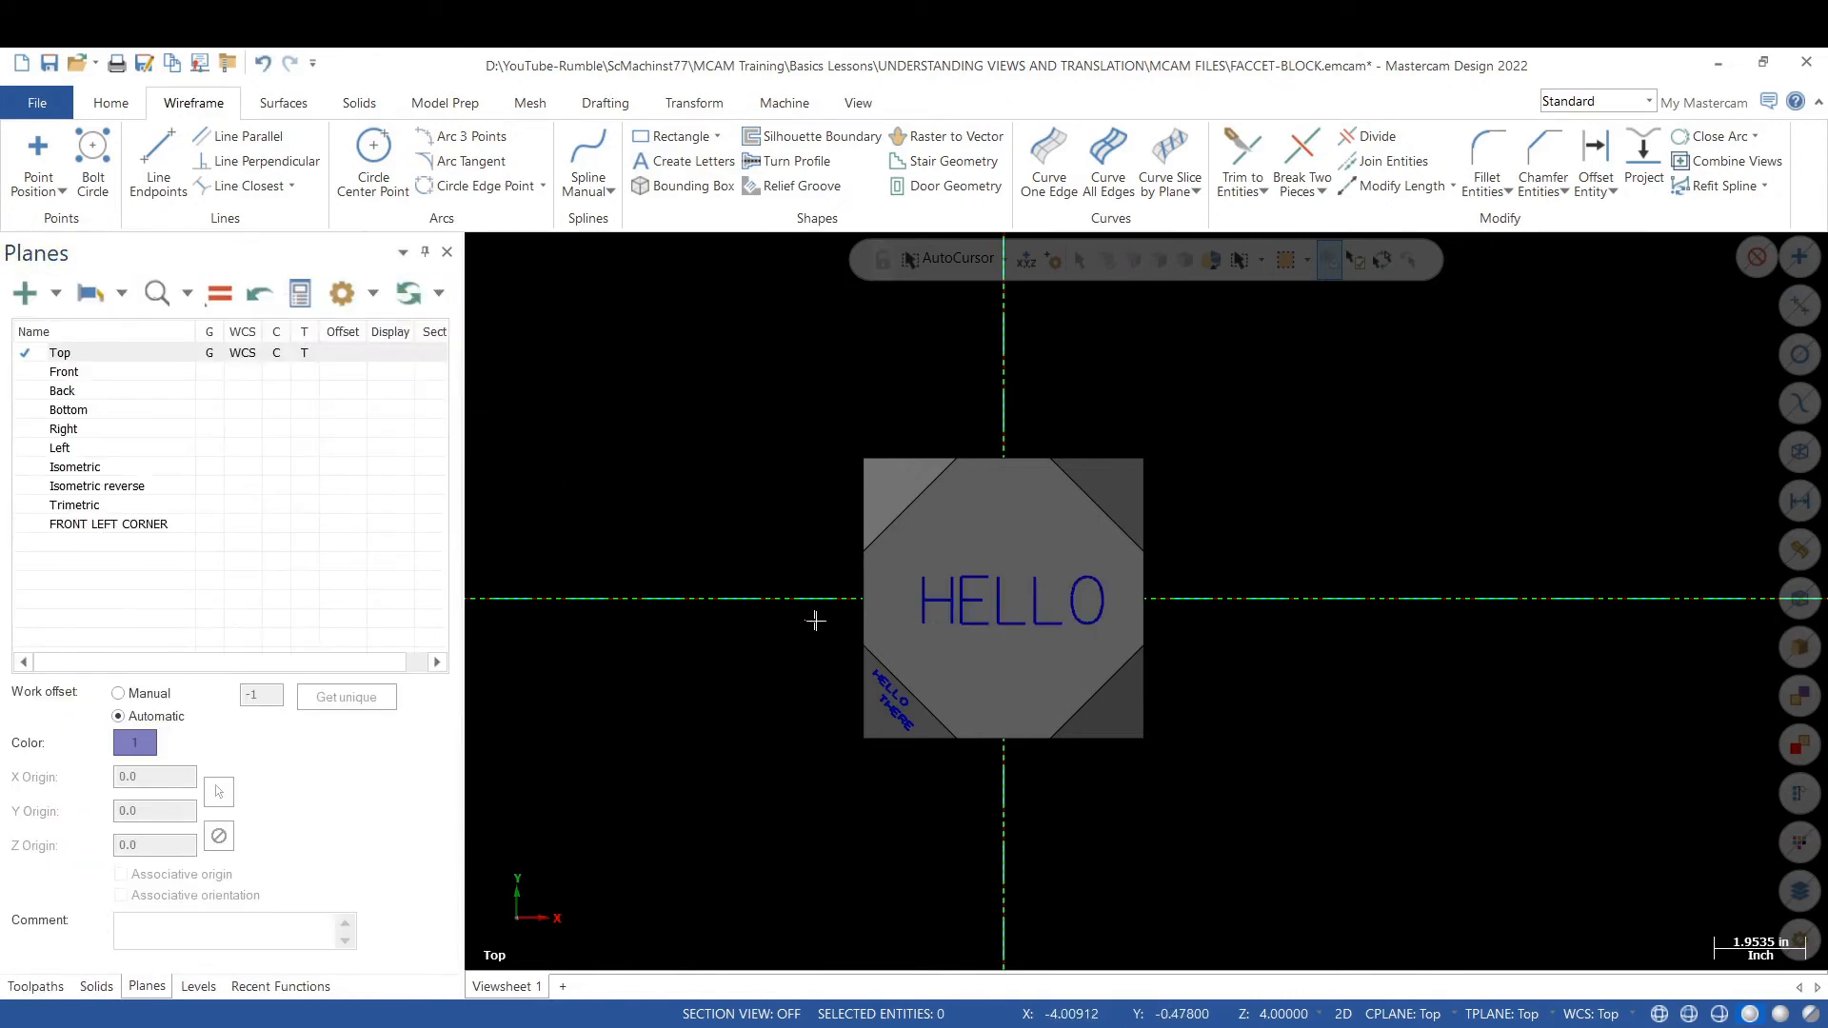
# - Examine from an angle how the HELLO lettering lies on the block's top face
pyautogui.moveTo(814, 619); pyautogui.dragTo(632, 519, button='middle')
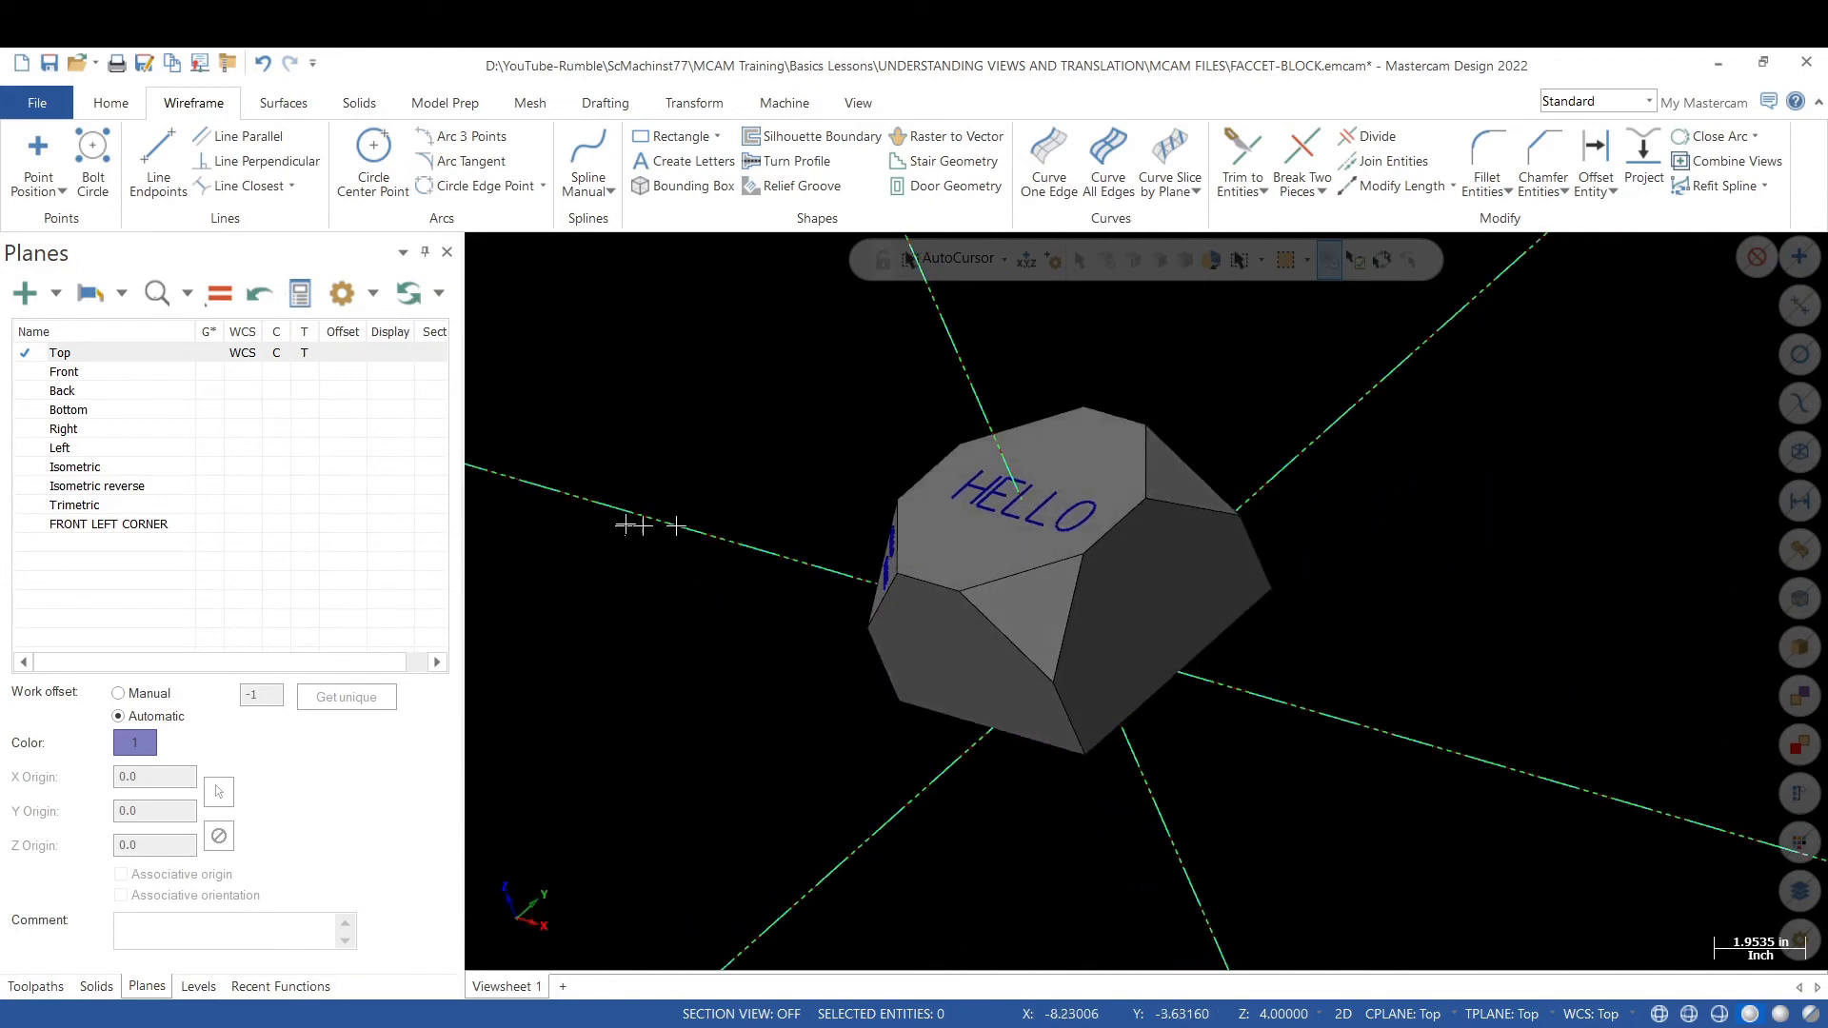
pyautogui.scroll(3, 1040, 494)
pyautogui.scroll(-2, 1040, 495)
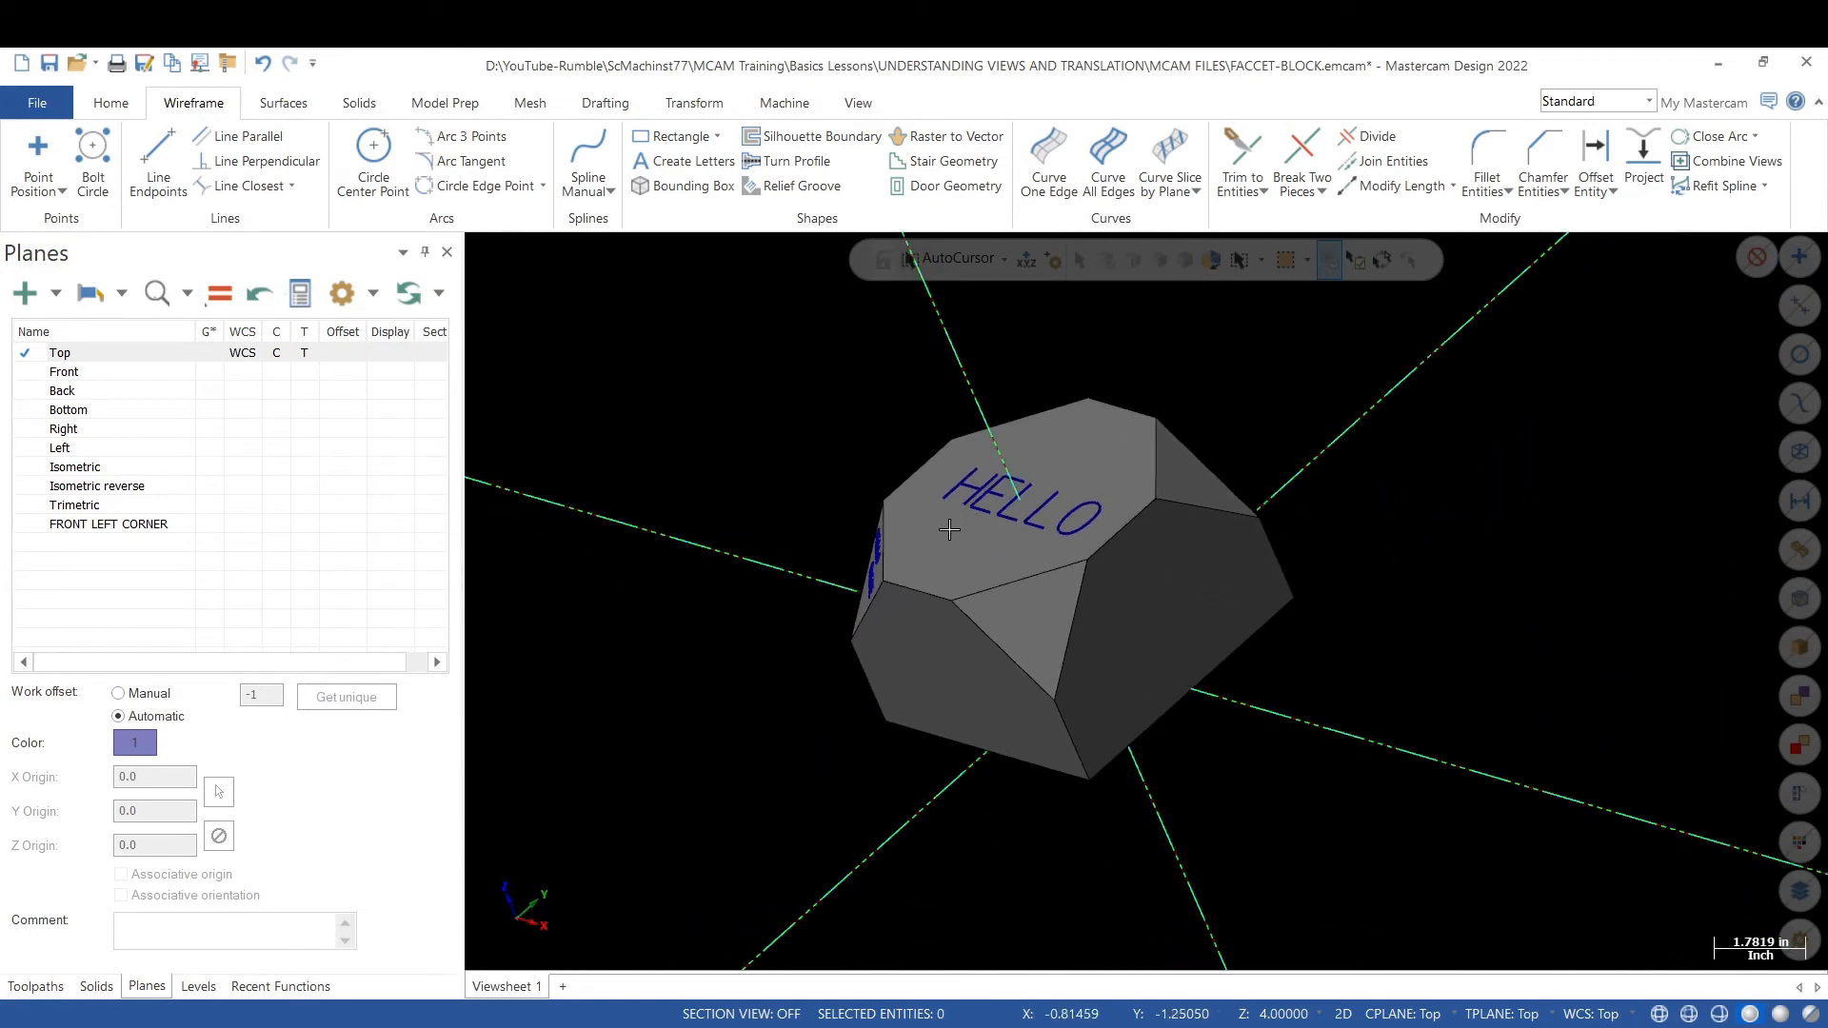
pyautogui.scroll(-2, 949, 530)
pyautogui.scroll(2, 878, 540)
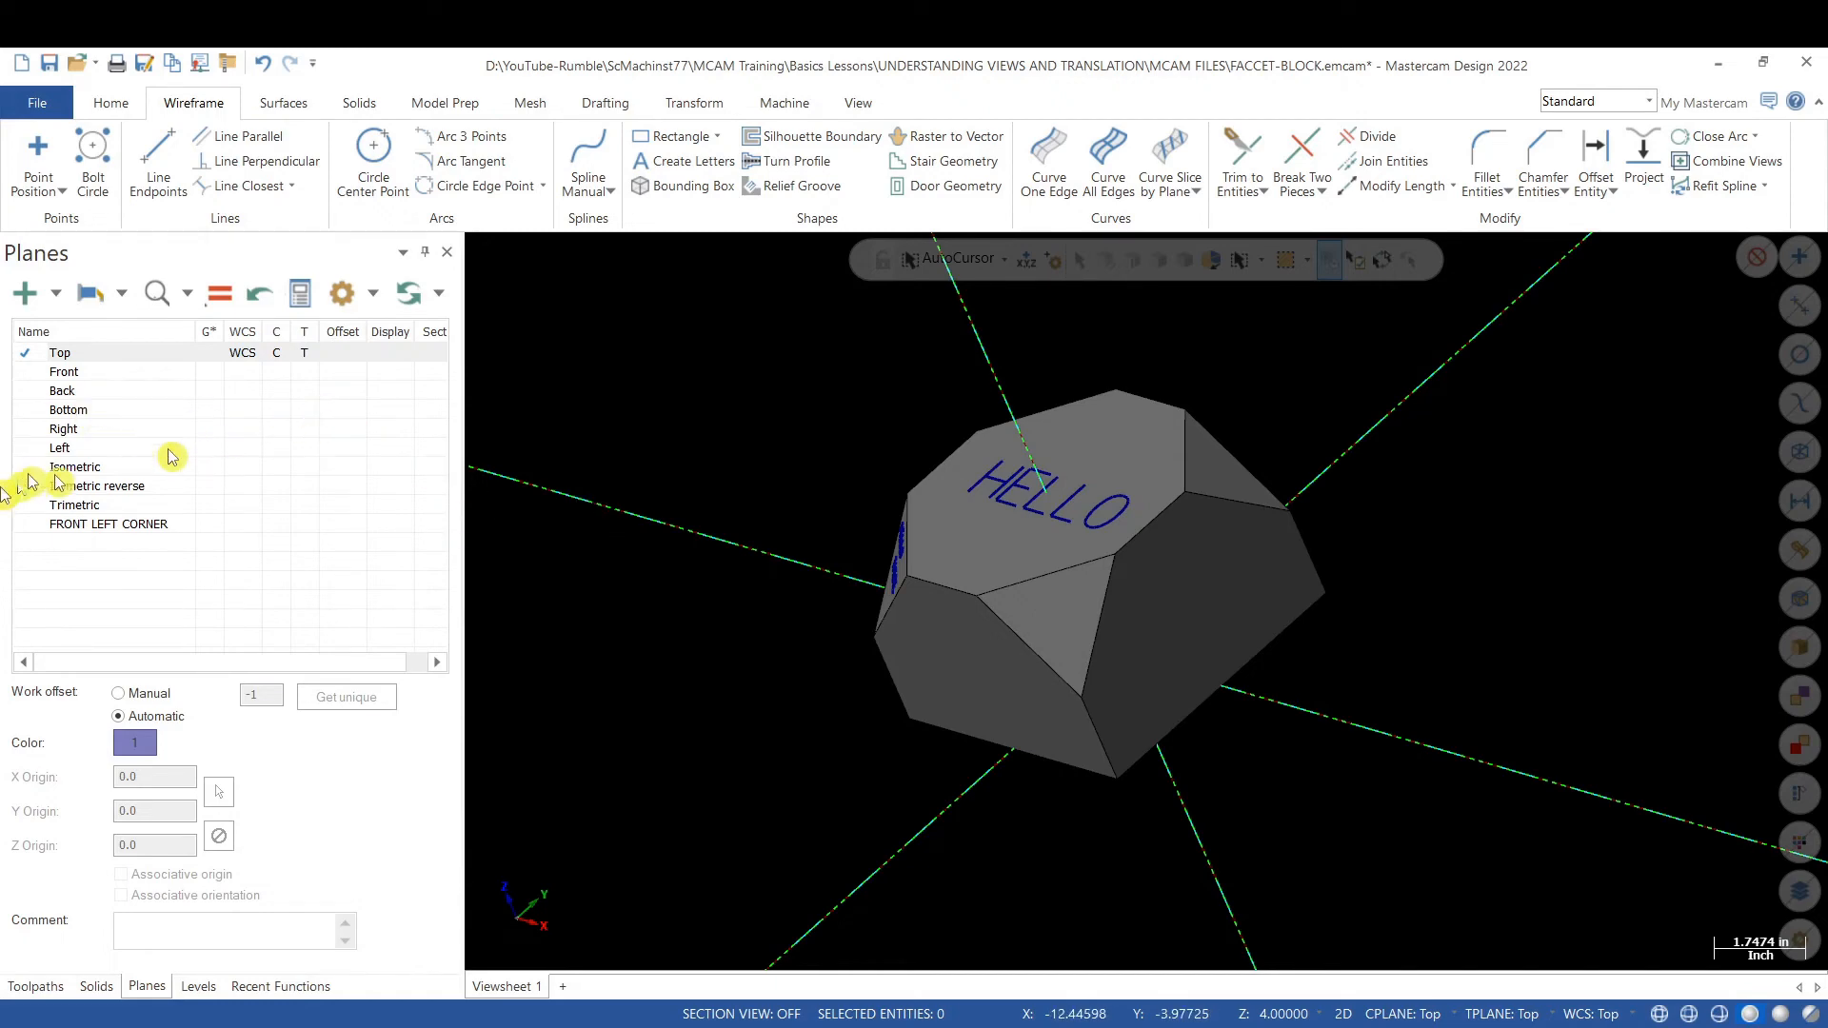
pyautogui.scroll(-2, 927, 609)
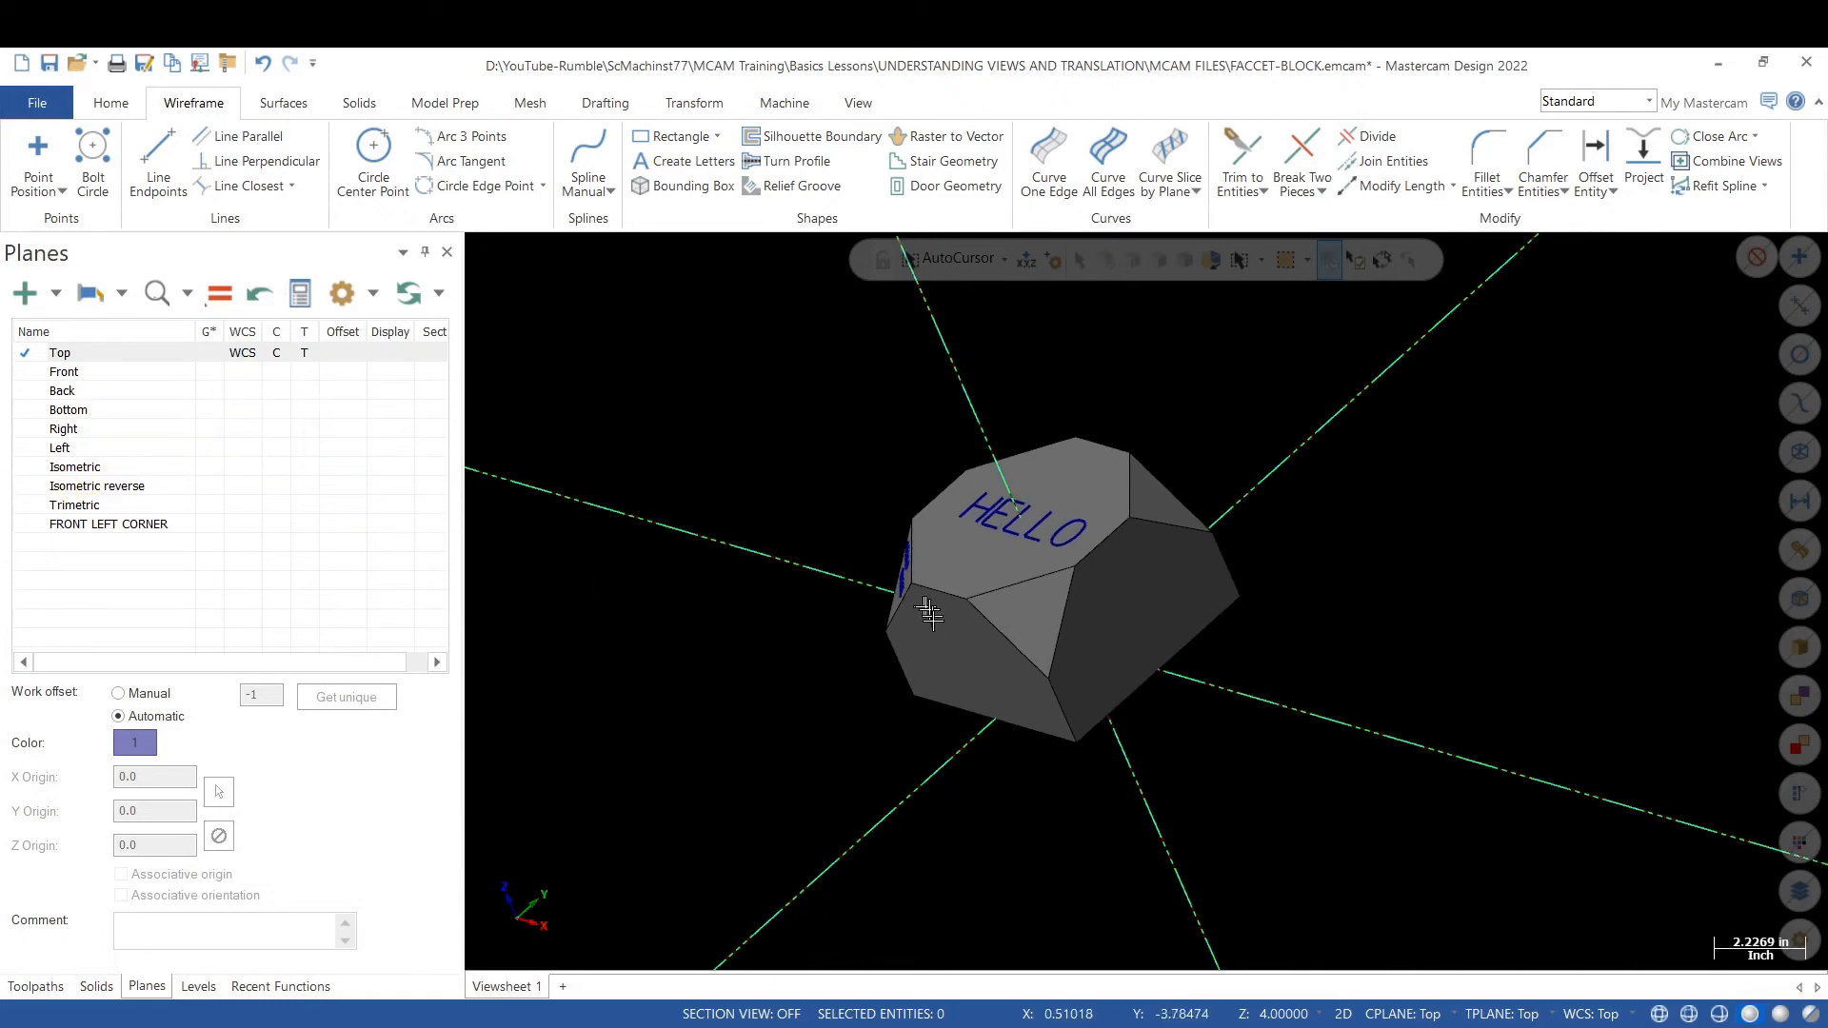
# - Set the Z construction depth to 0 and switch the construction mode from 2D to 3D
pyautogui.scroll(2, 1086, 757)
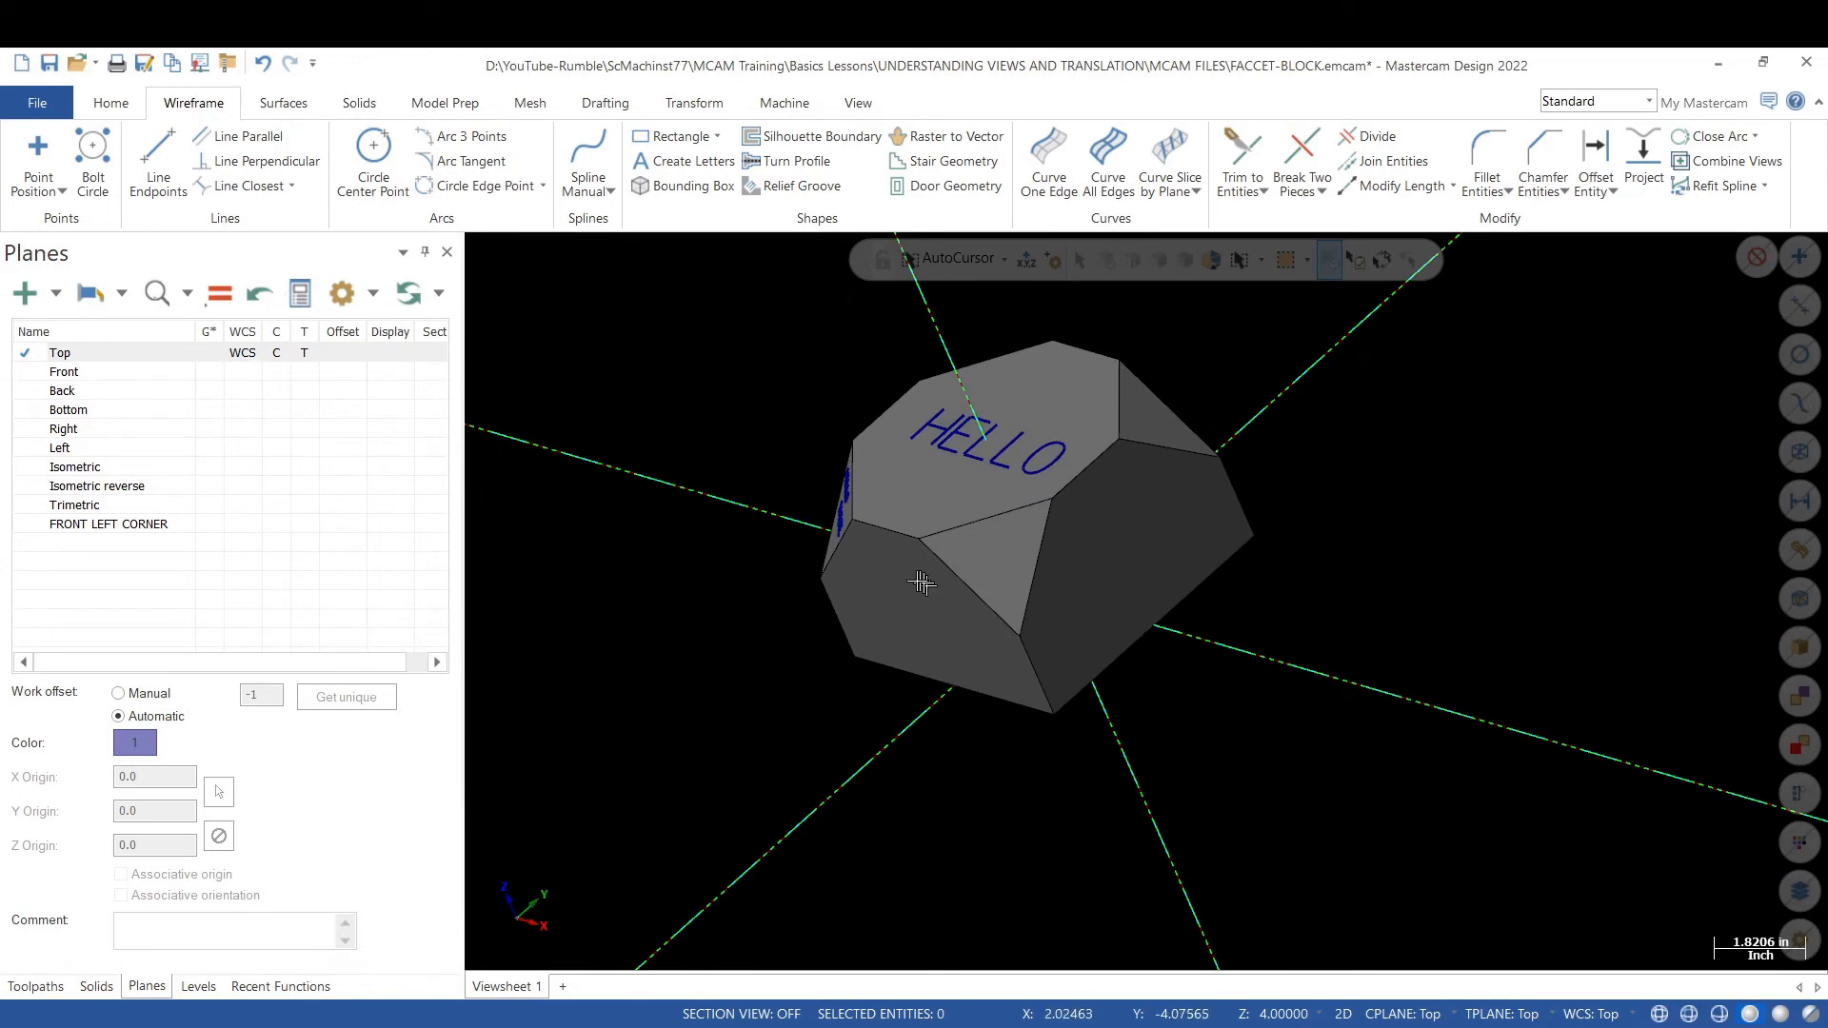
pyautogui.moveTo(922, 583); pyautogui.dragTo(1197, 704, button='middle')
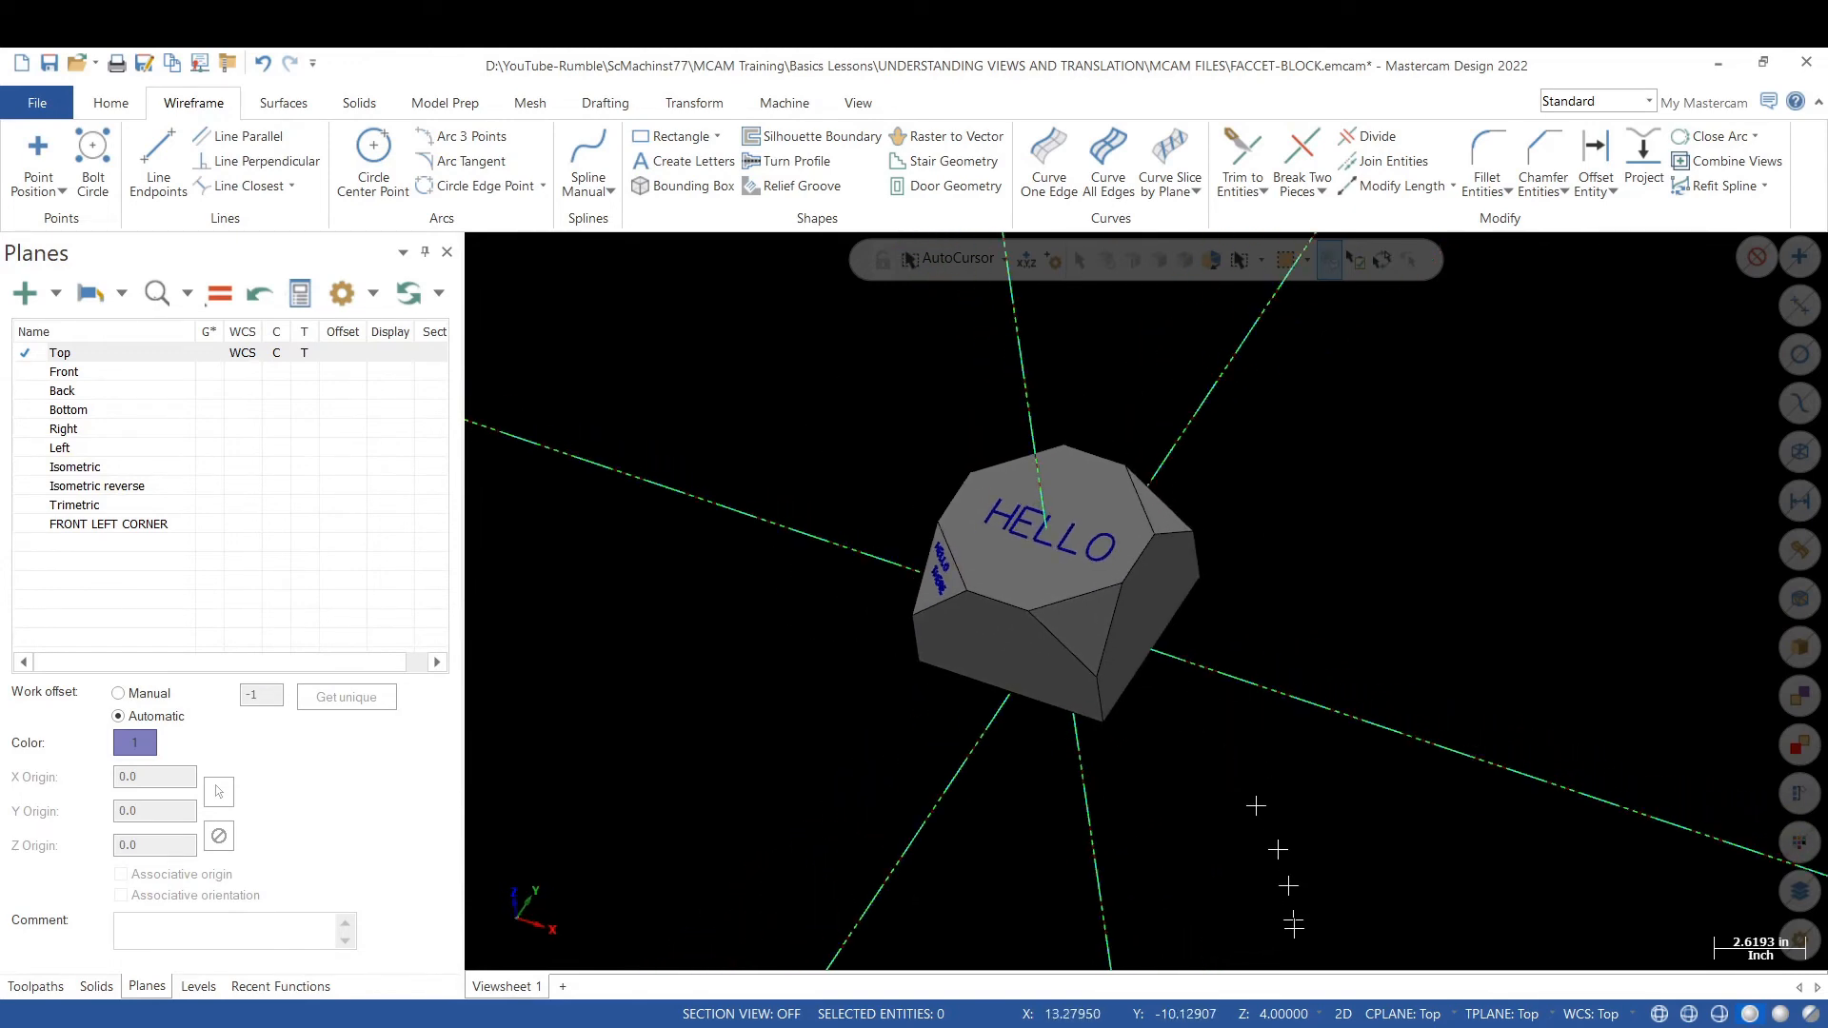
pyautogui.click(1279, 1015)
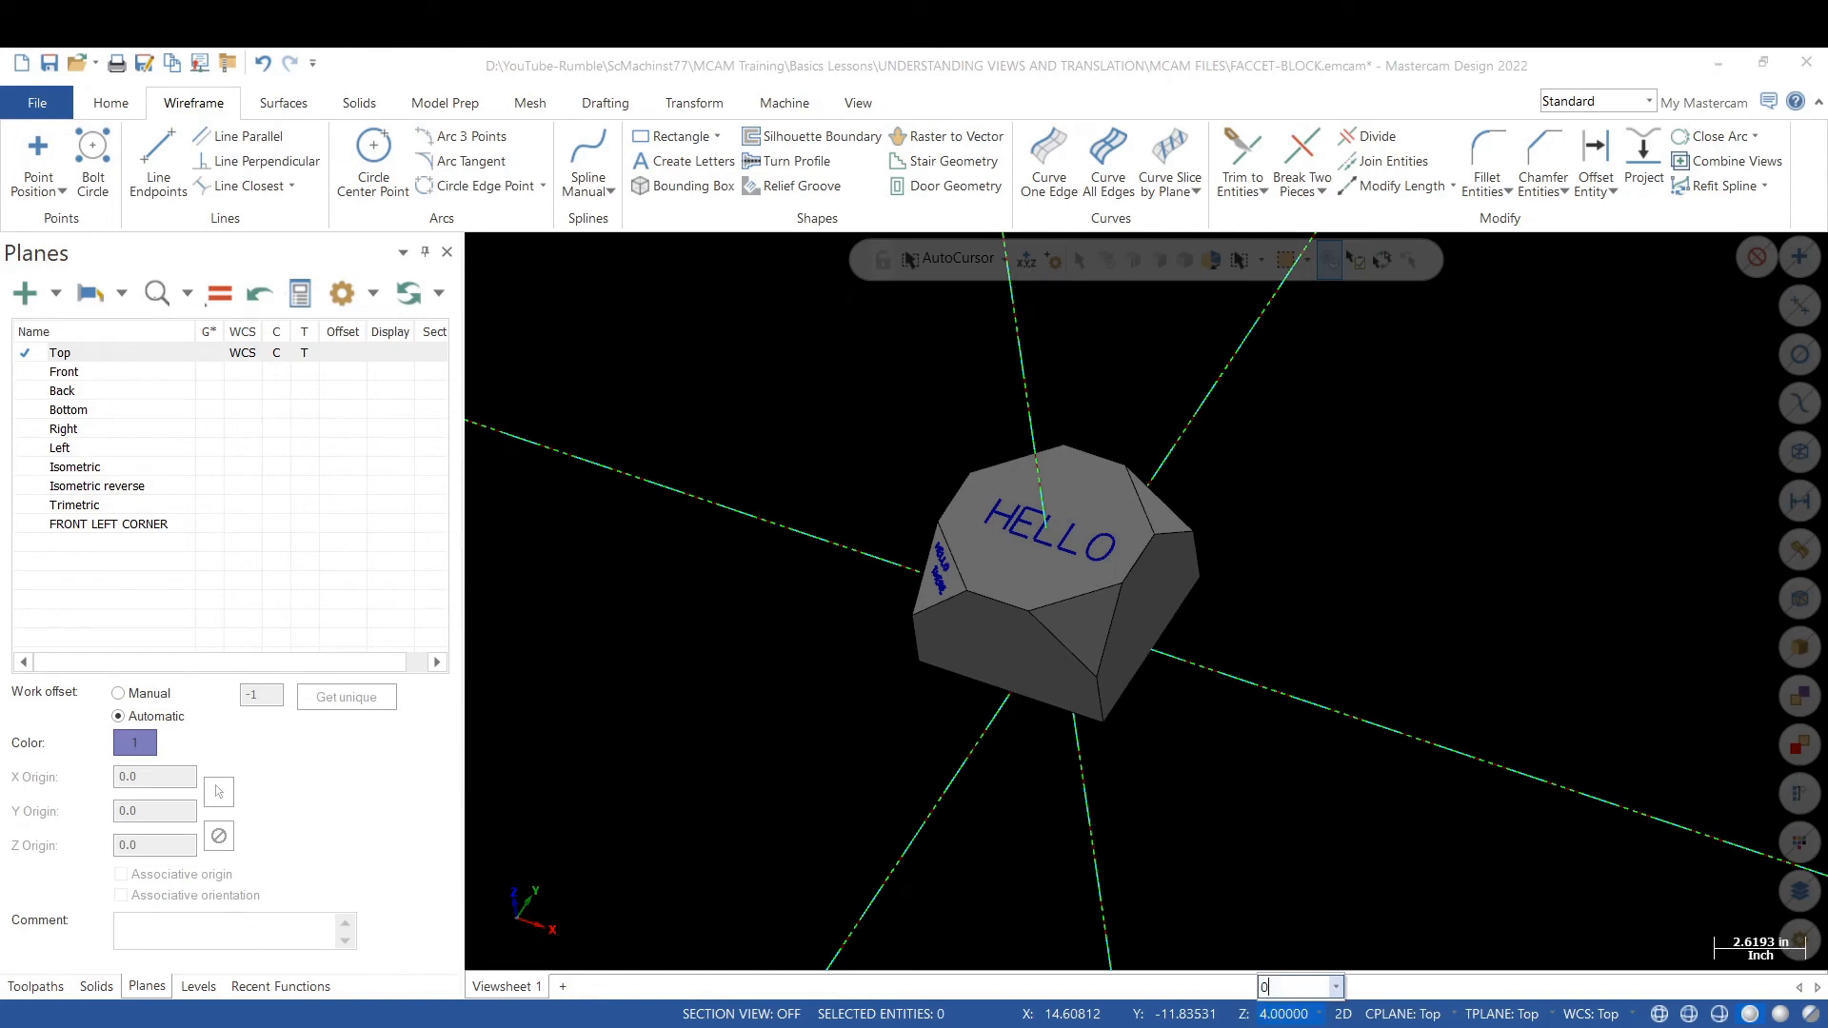
pyautogui.write('0')
pyautogui.press('Return')
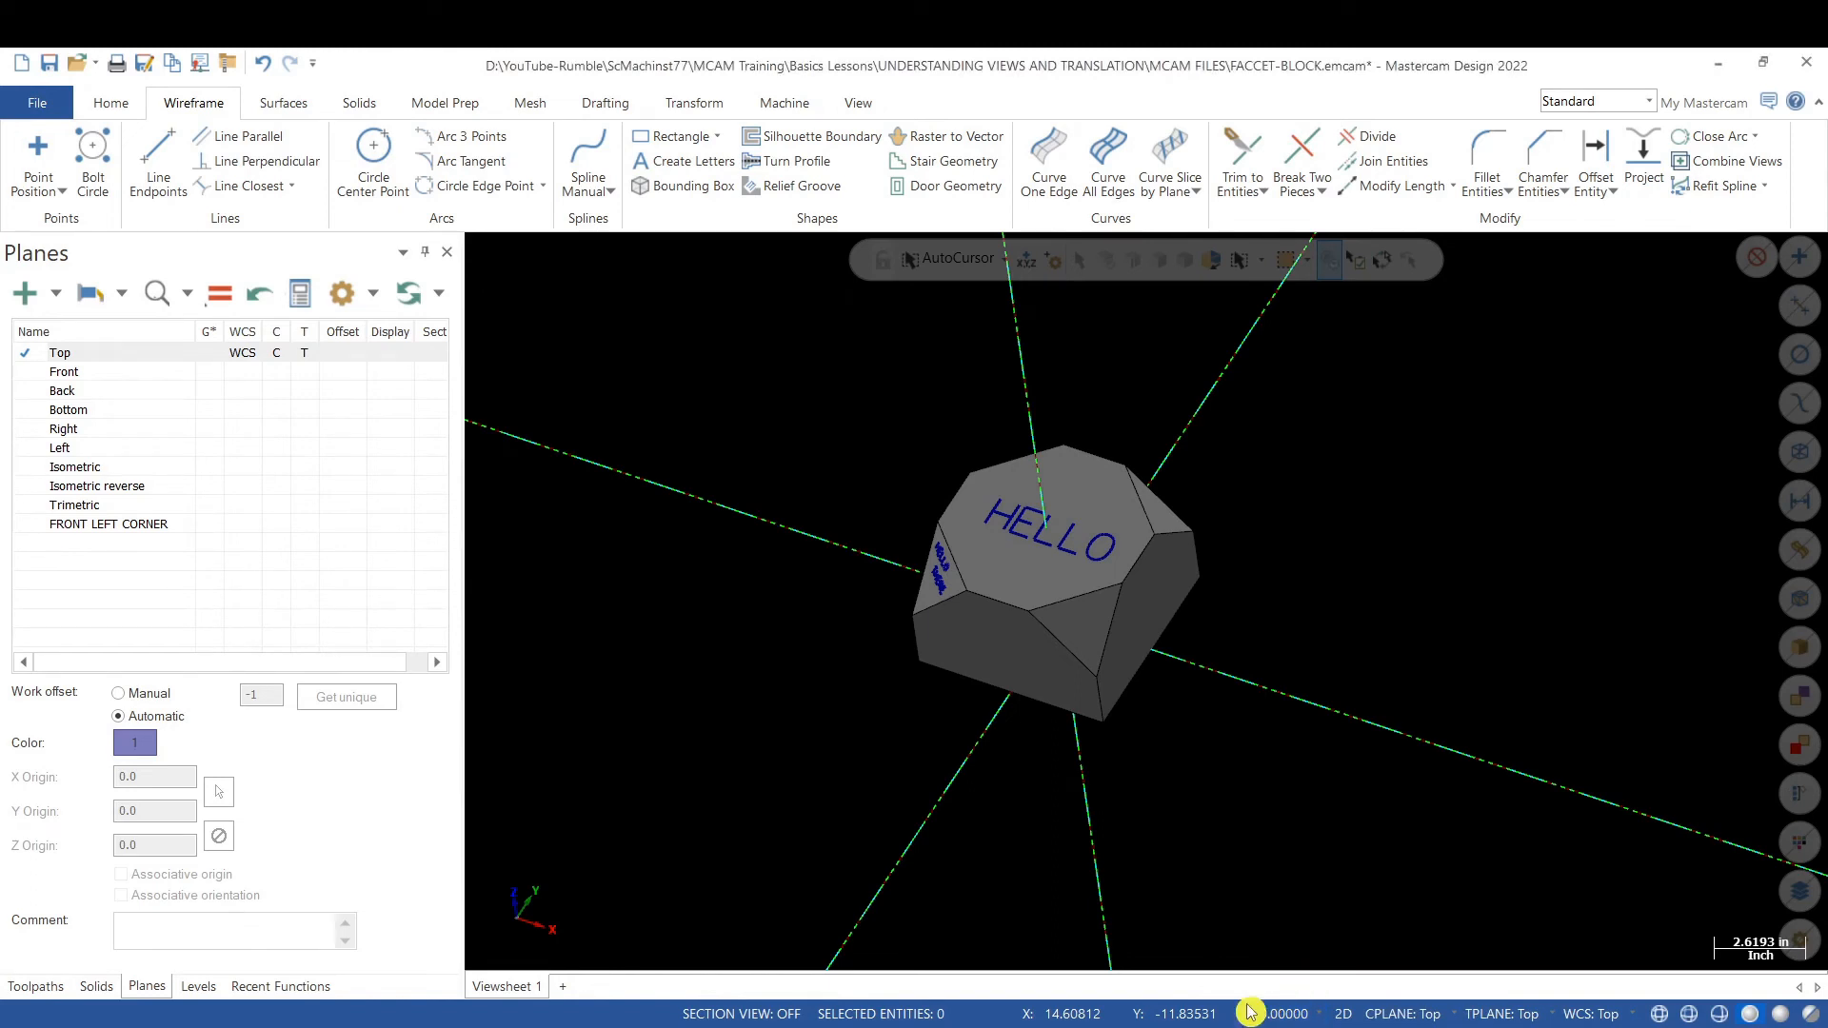
pyautogui.click(1344, 1014)
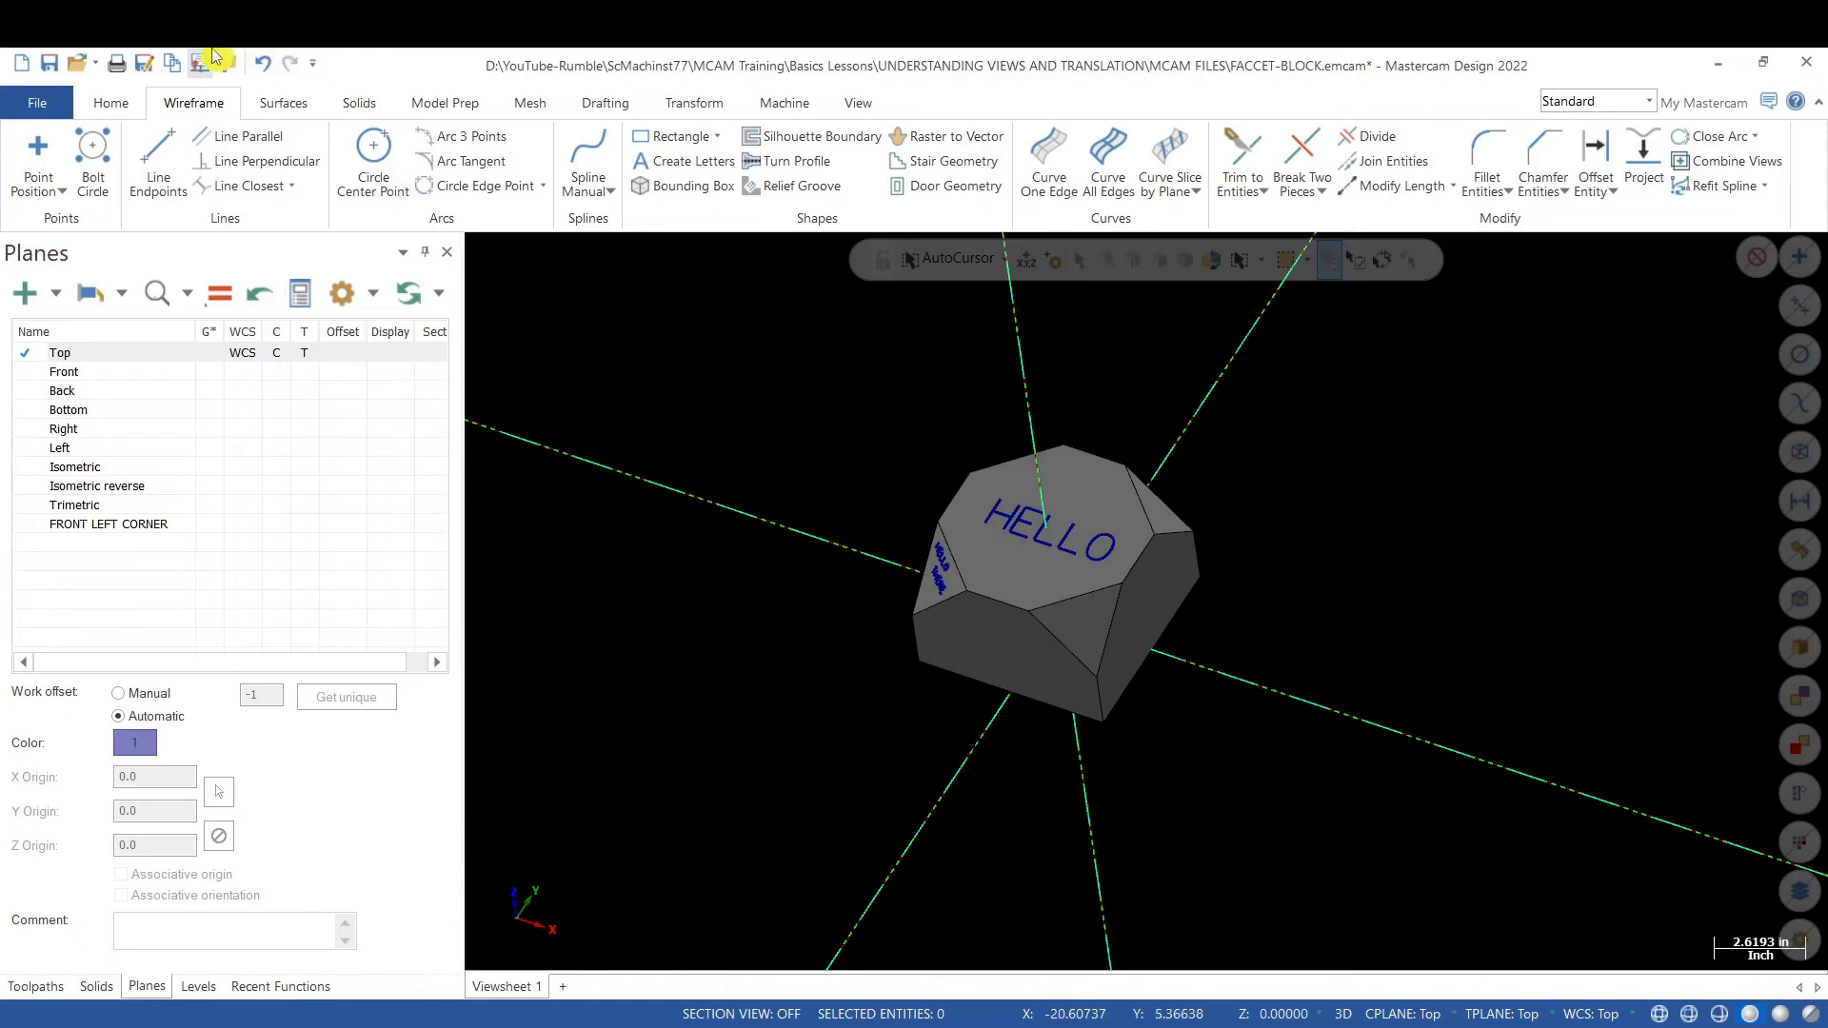
# - Undo the HELLO lettering on the top face and recreate it, height 1.0 and spacing 0.2, from the top face's left corner vertex
pyautogui.click(262, 63)
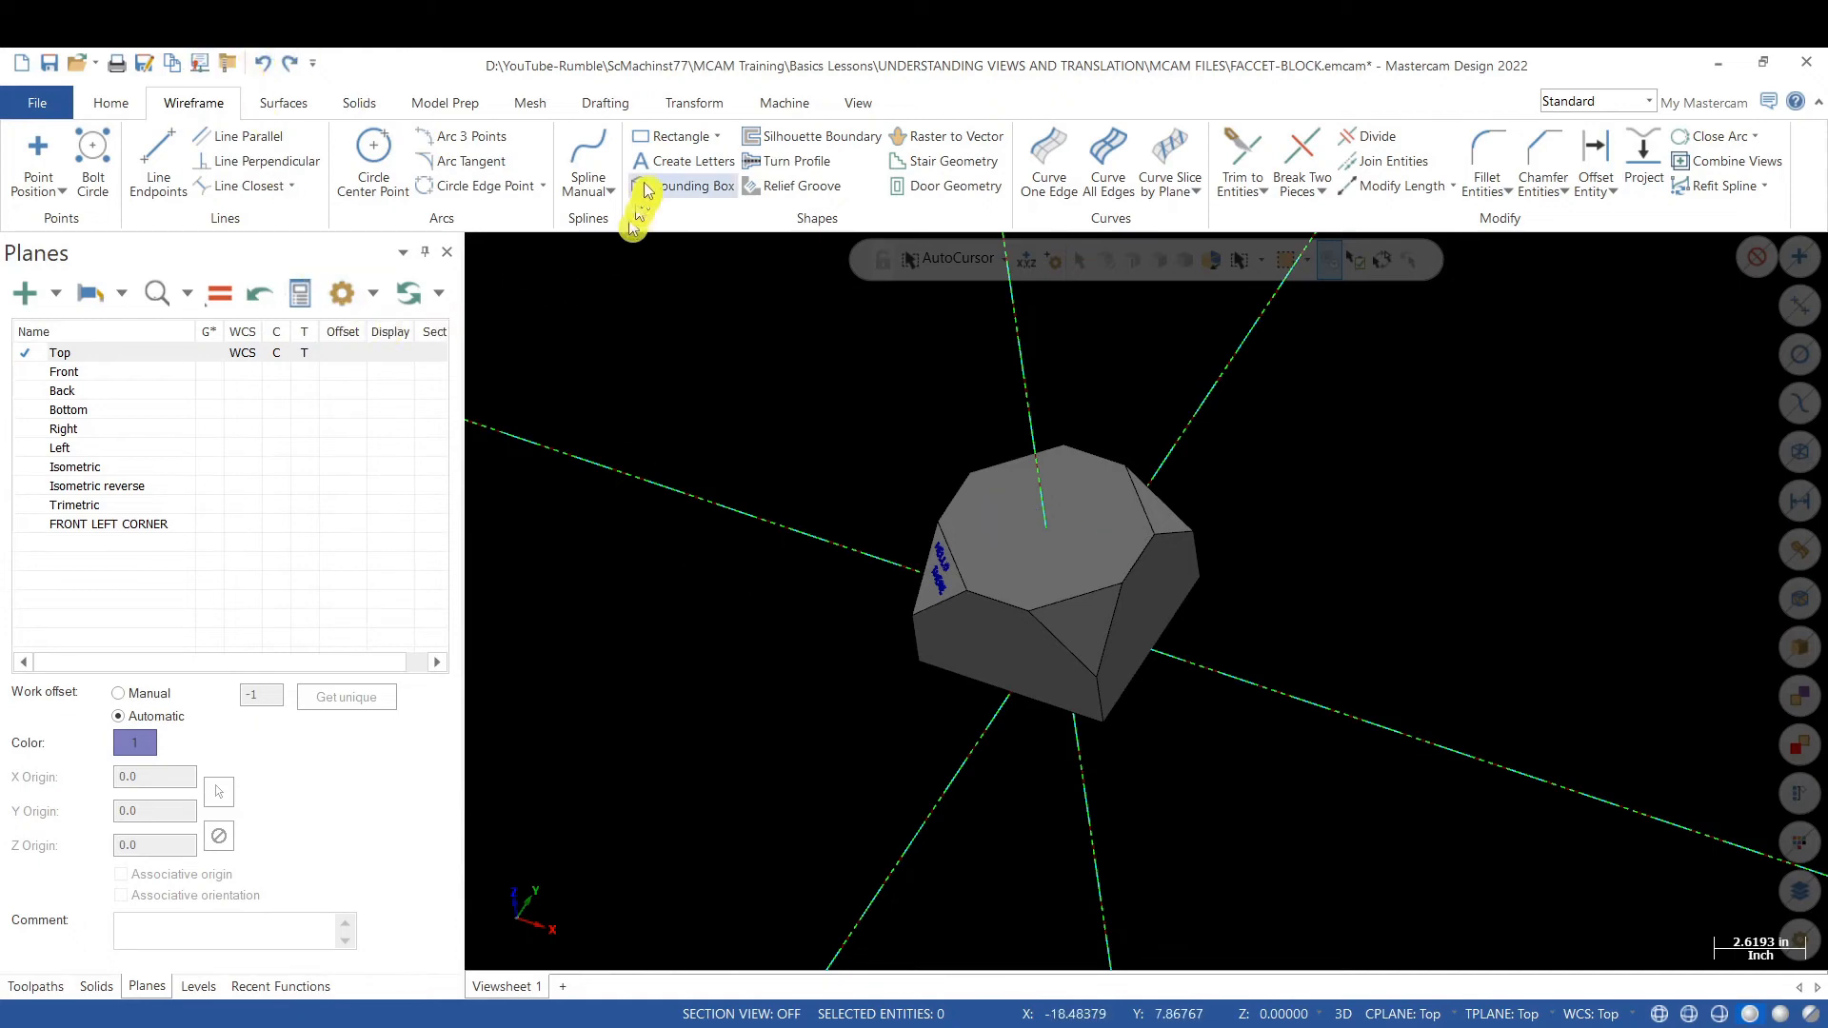
pyautogui.click(666, 161)
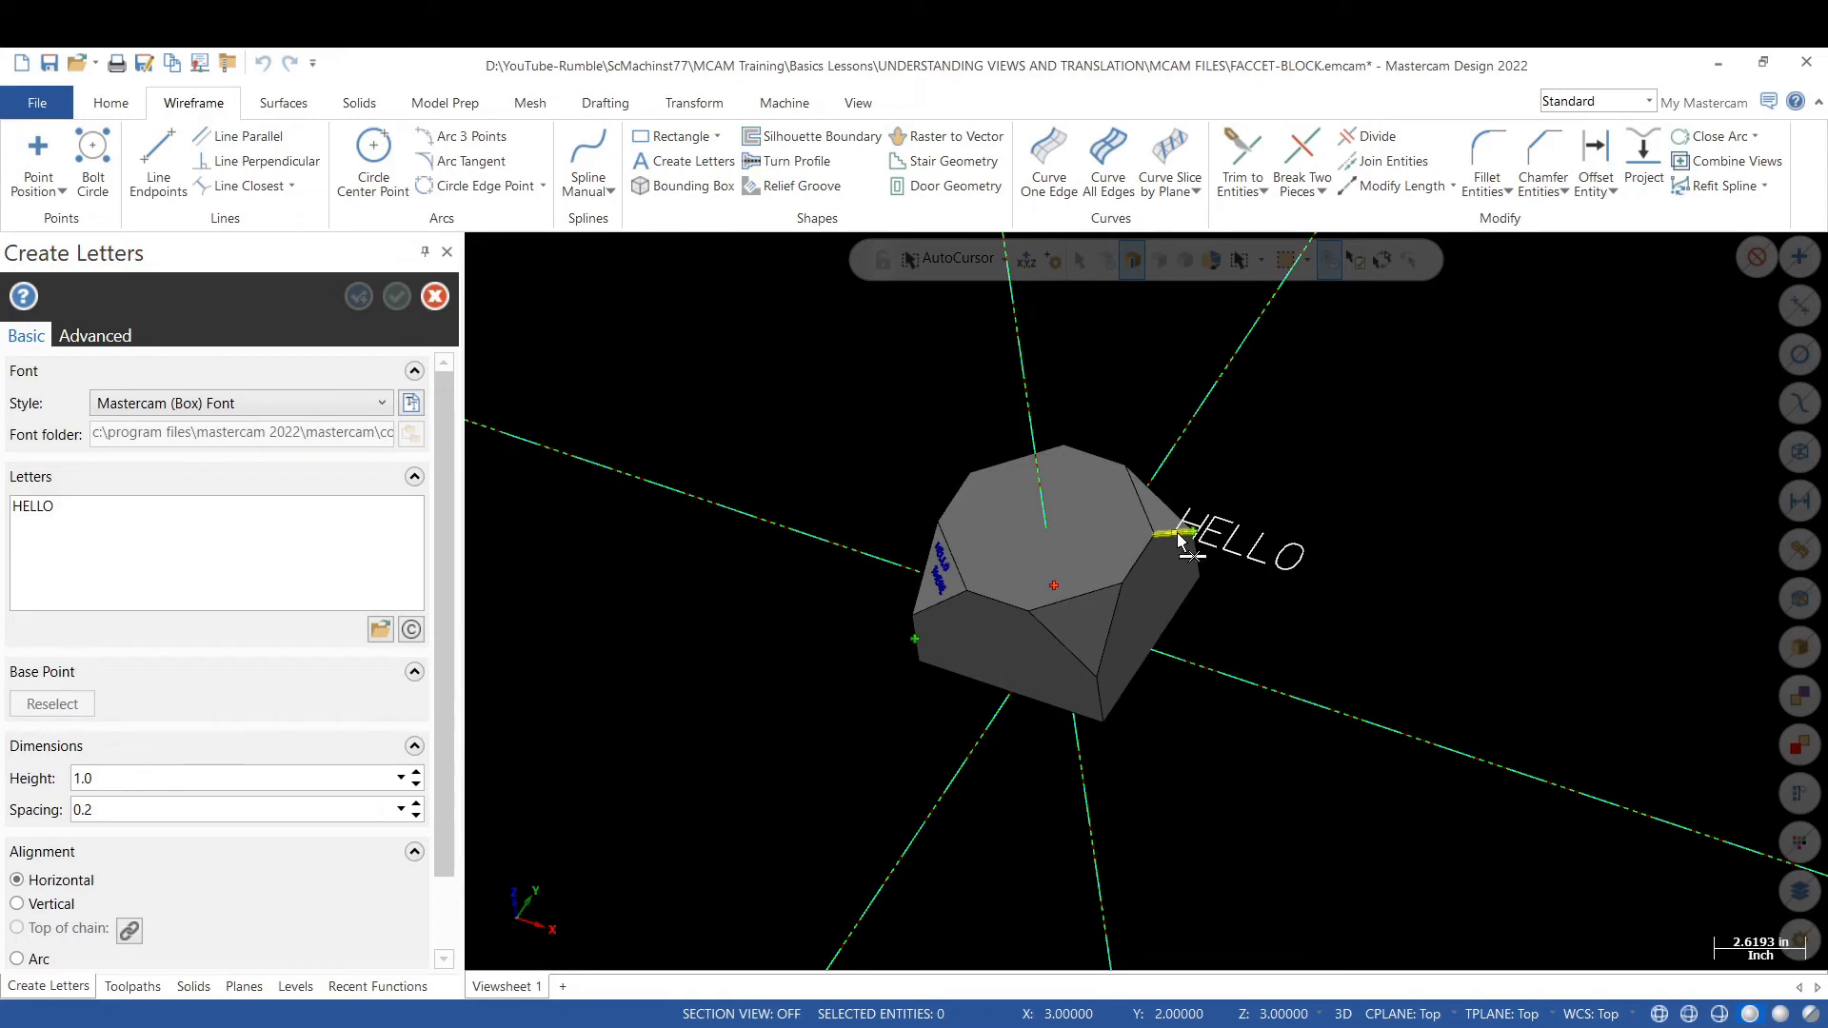
pyautogui.scroll(3, 1177, 535)
pyautogui.moveTo(909, 524); pyautogui.dragTo(962, 530, button='middle')
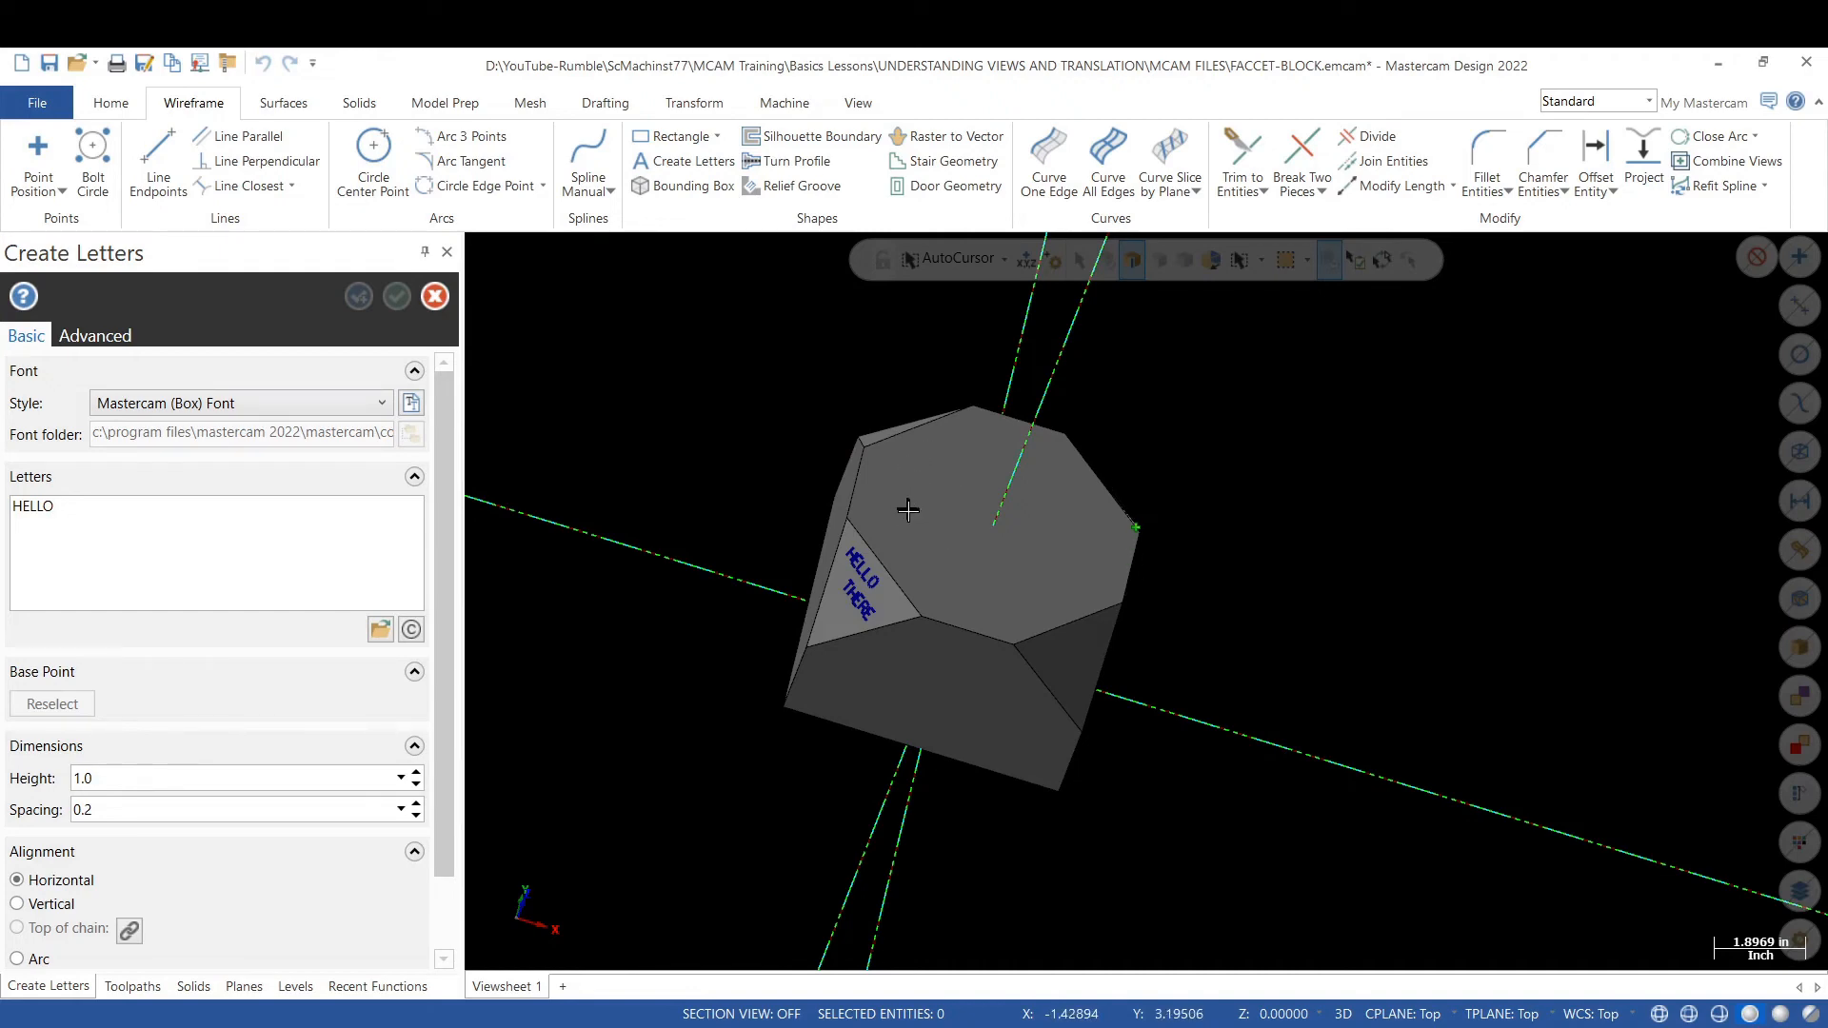
pyautogui.click(852, 519)
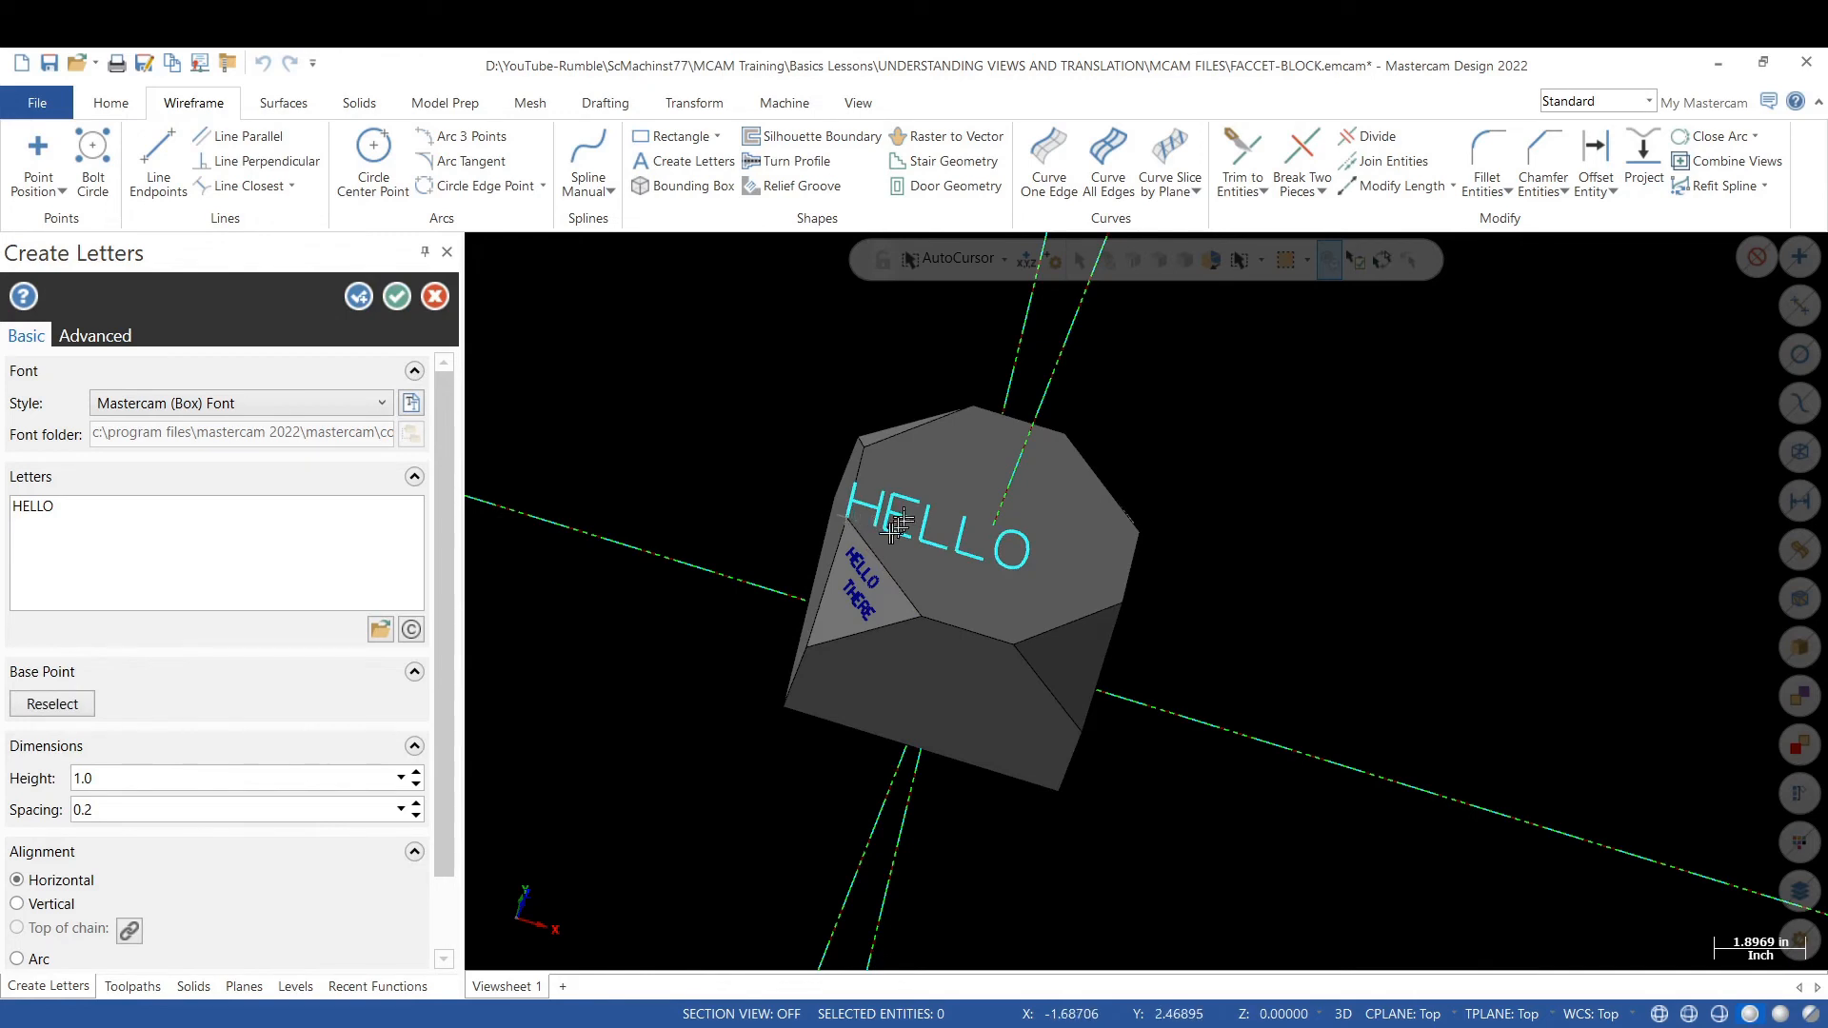
pyautogui.click(412, 301)
# - Move the HELLO lettering with Dynamic from the H's upper end along X and Y to the middle of the top face
pyautogui.moveTo(686, 465); pyautogui.dragTo(524, 425, button='middle')
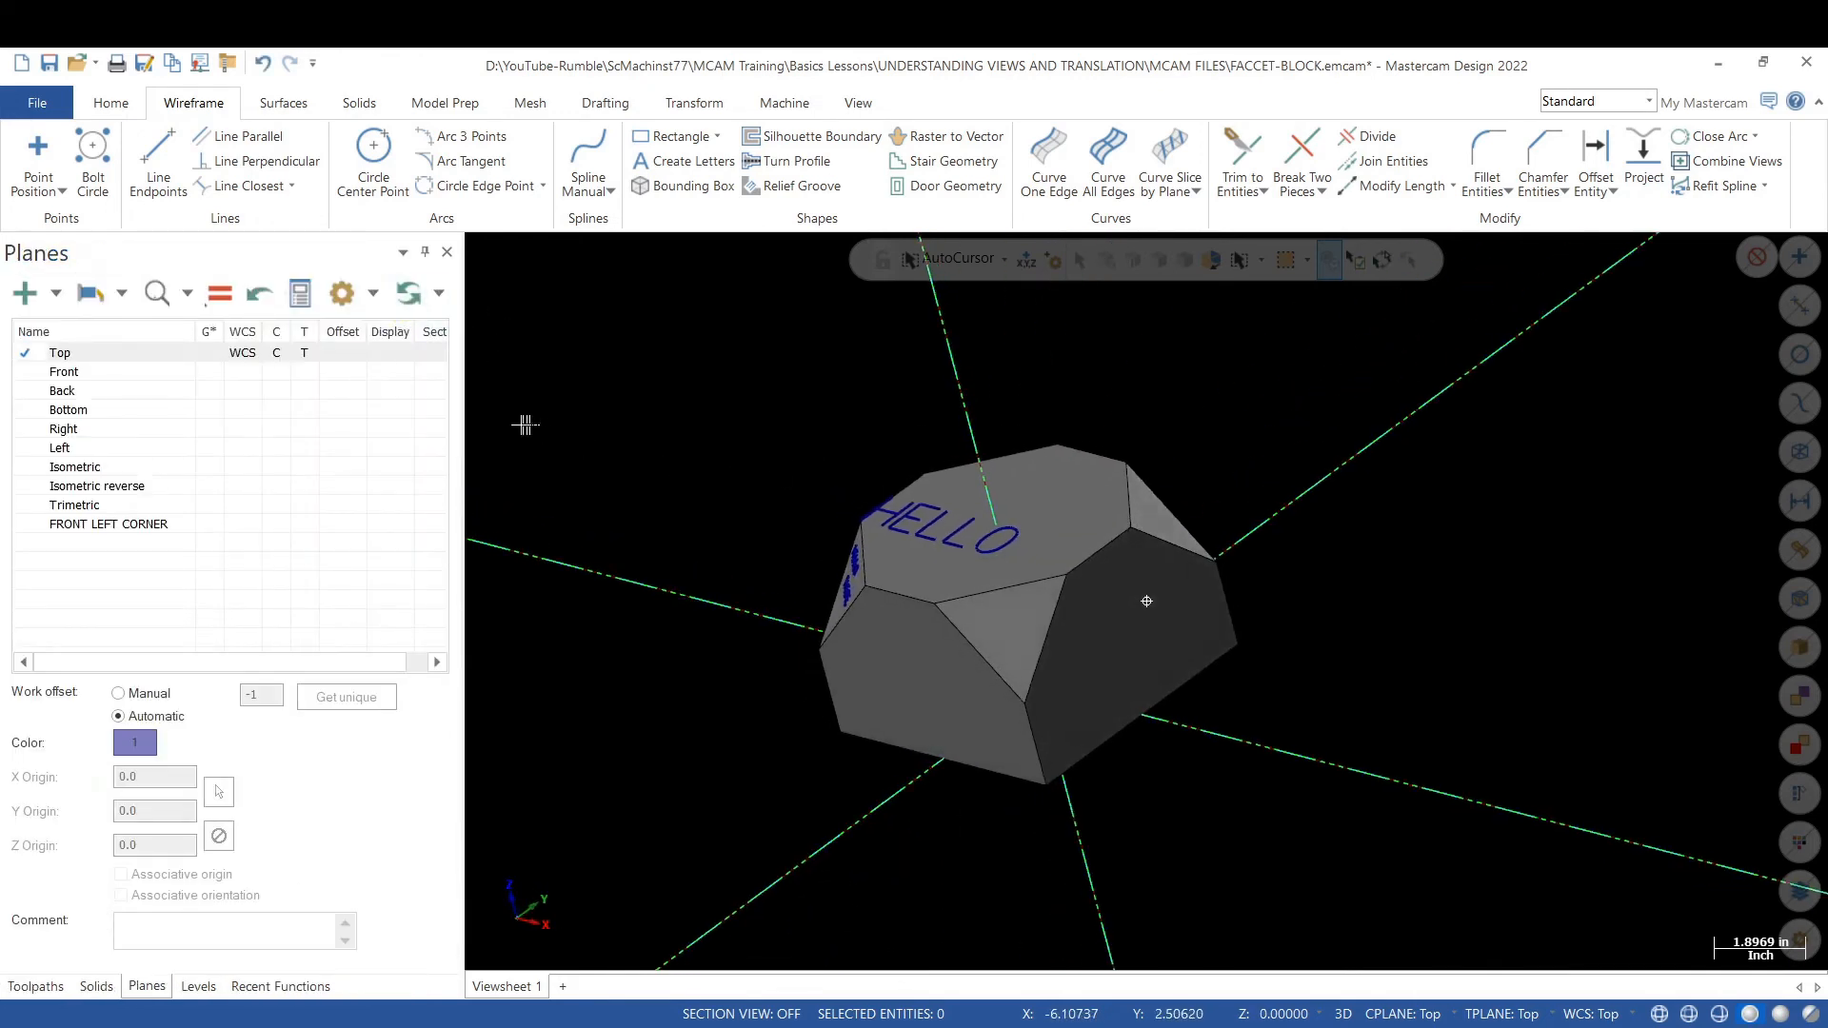
pyautogui.moveTo(821, 430); pyautogui.dragTo(1026, 561)
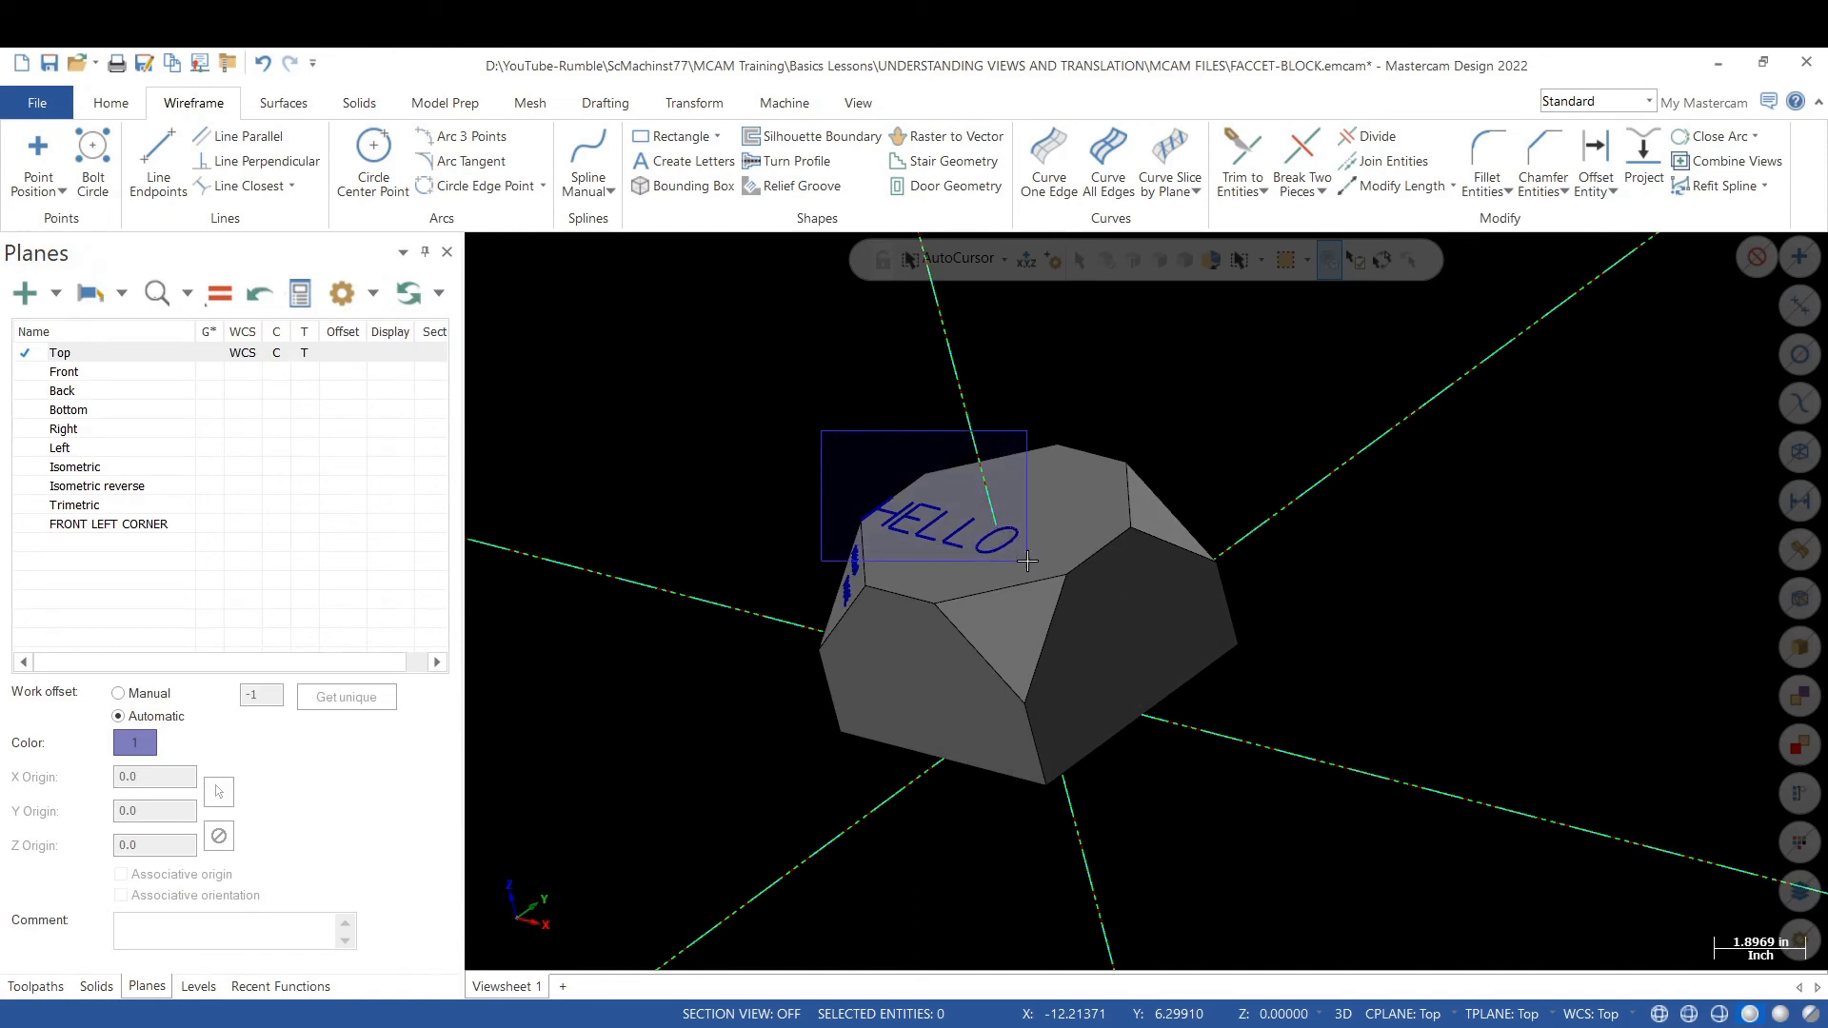
pyautogui.moveTo(819, 454)
pyautogui.mouseDown(button='middle')
pyautogui.moveTo(995, 468)
pyautogui.moveTo(1068, 515)
pyautogui.mouseUp(button='middle')
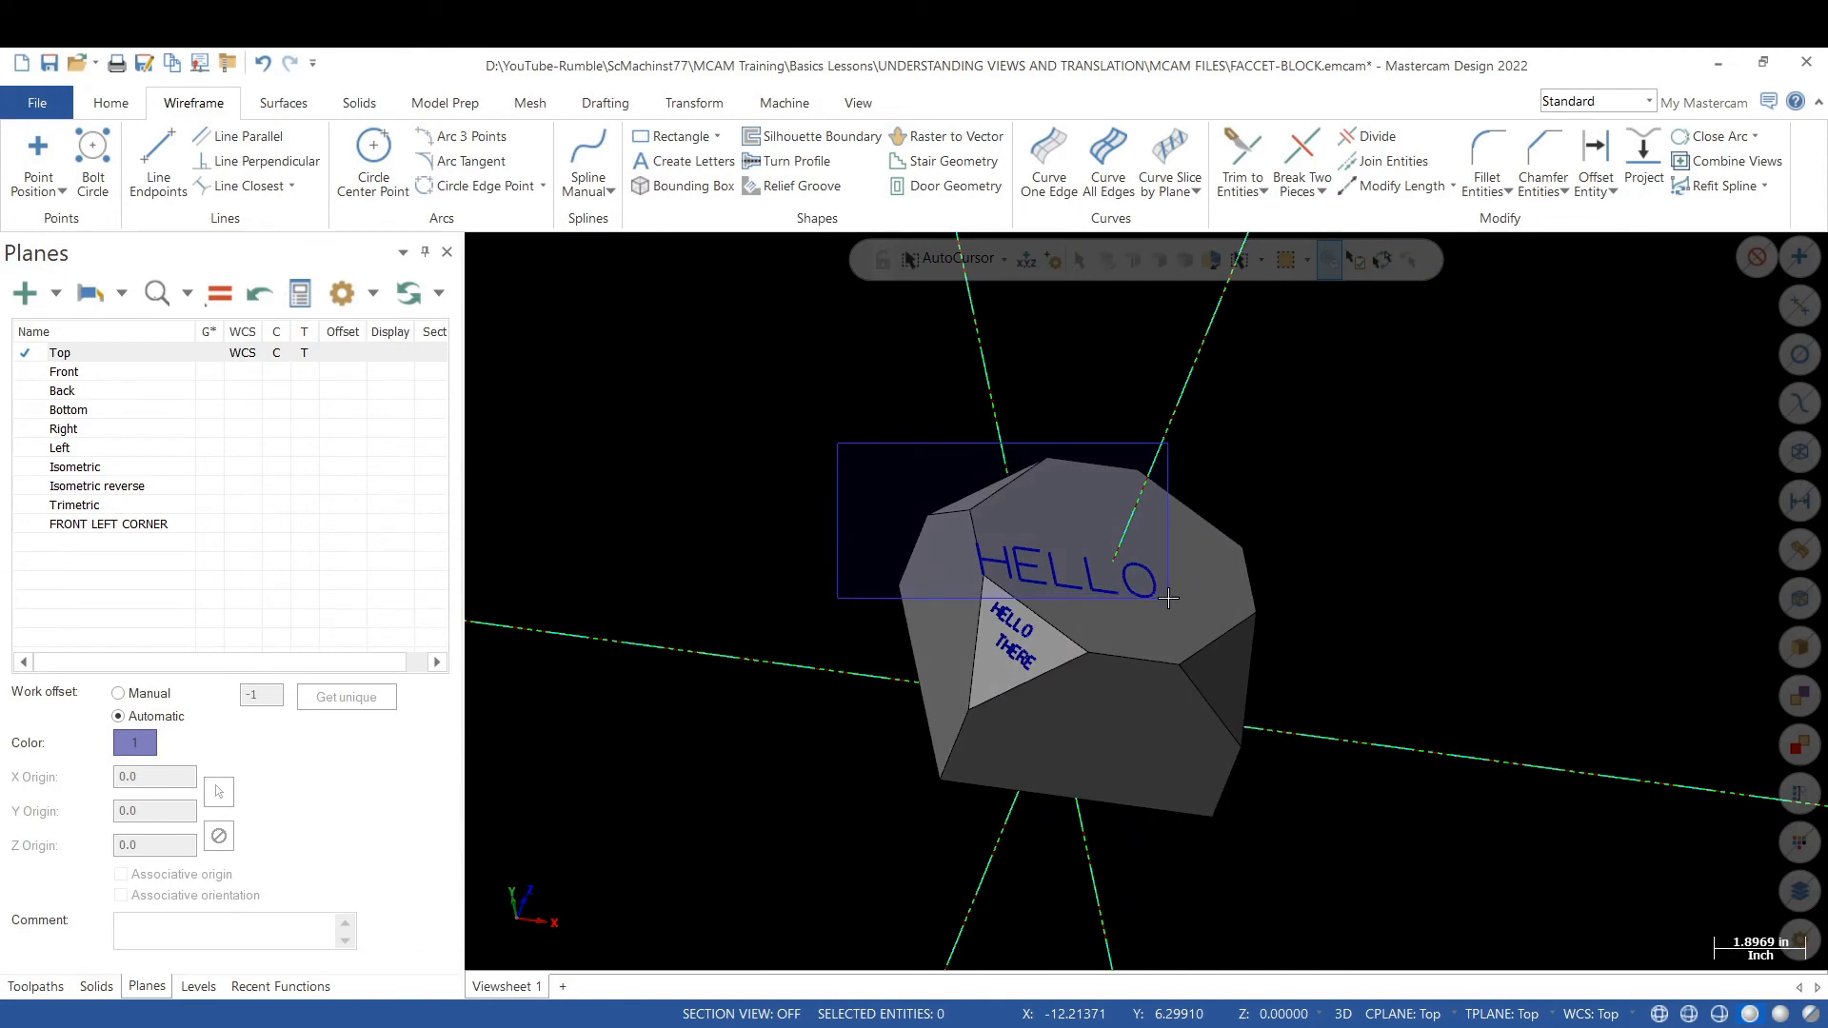
pyautogui.scroll(3, 1168, 598)
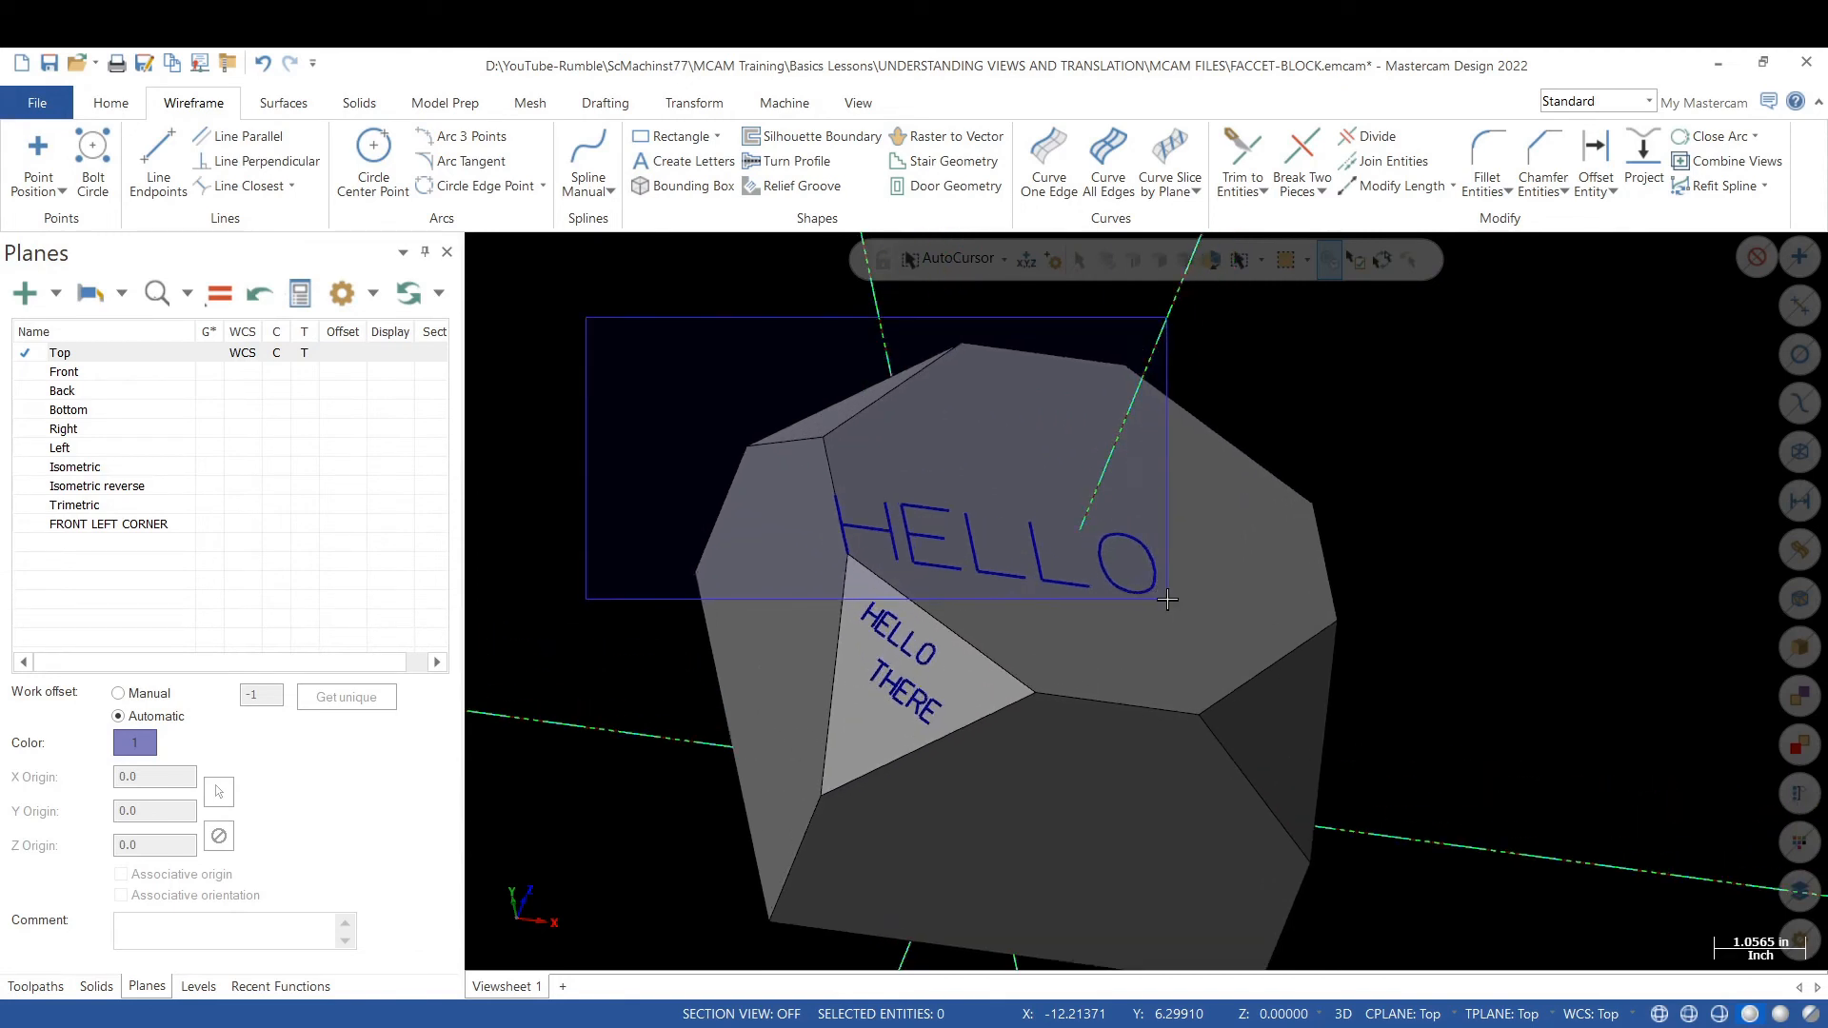
pyautogui.click(1168, 598)
pyautogui.scroll(-2, 1048, 548)
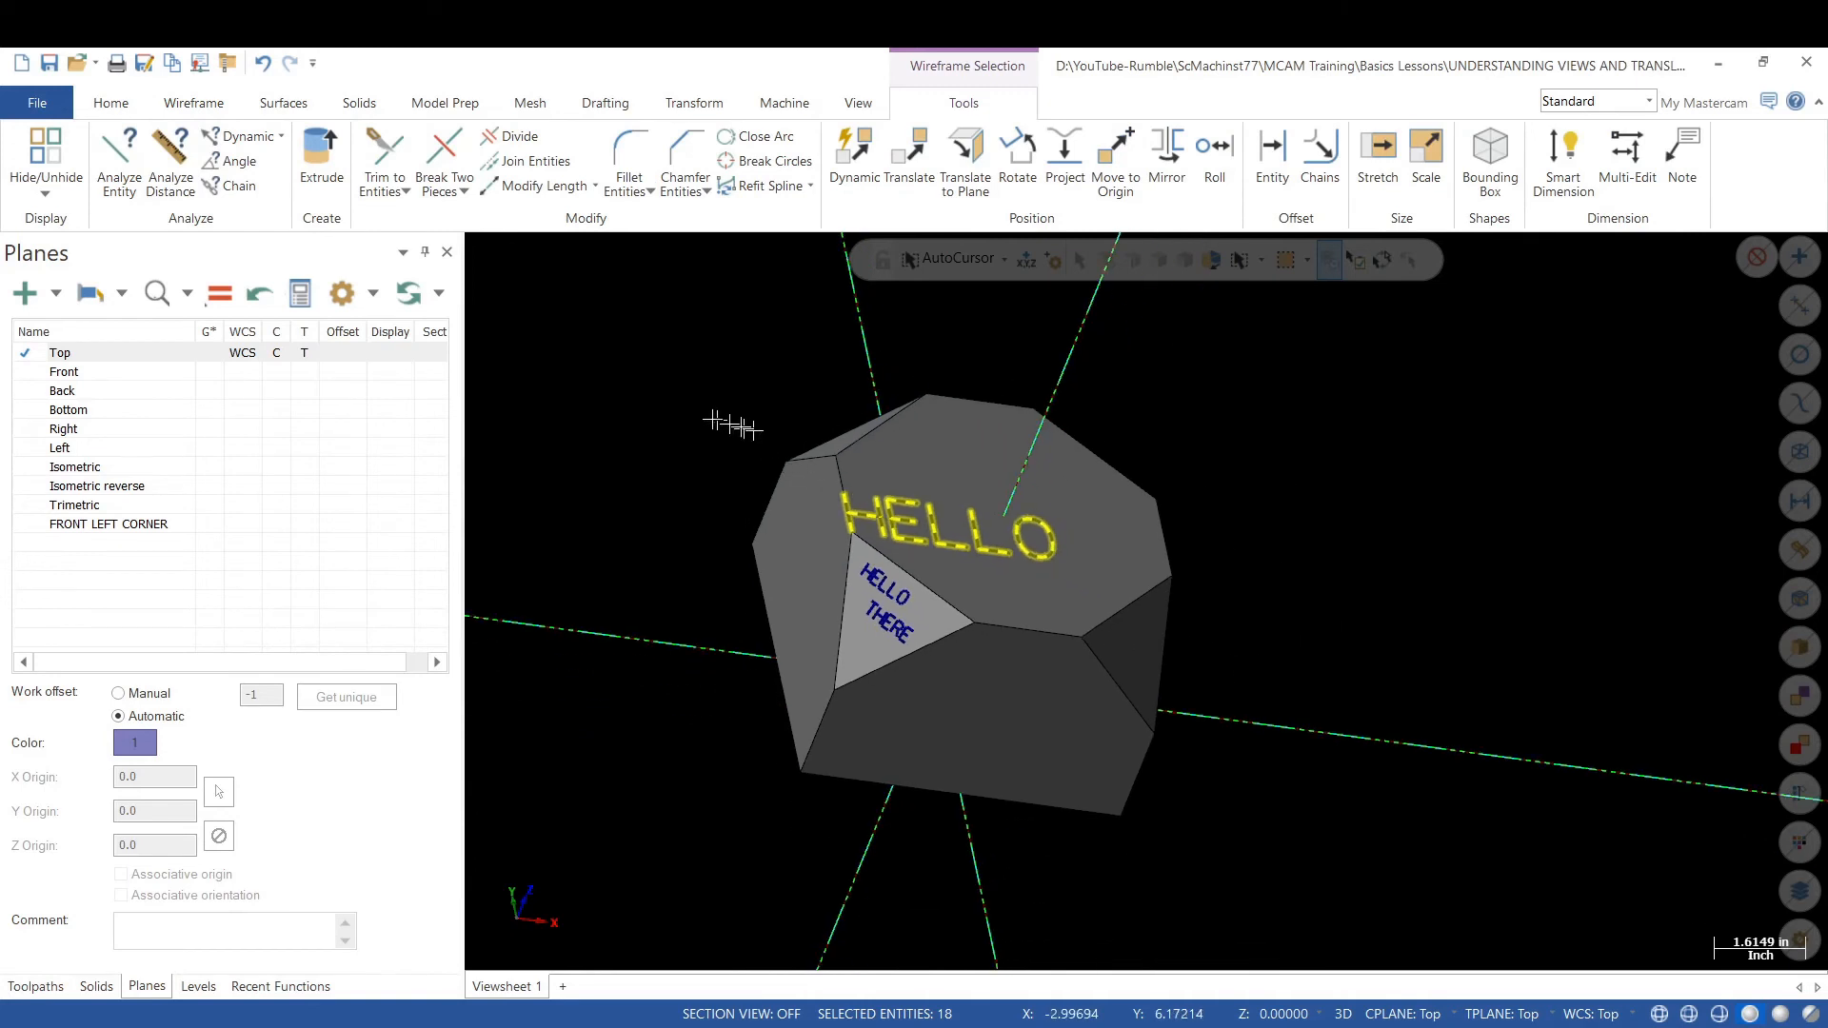
pyautogui.click(845, 170)
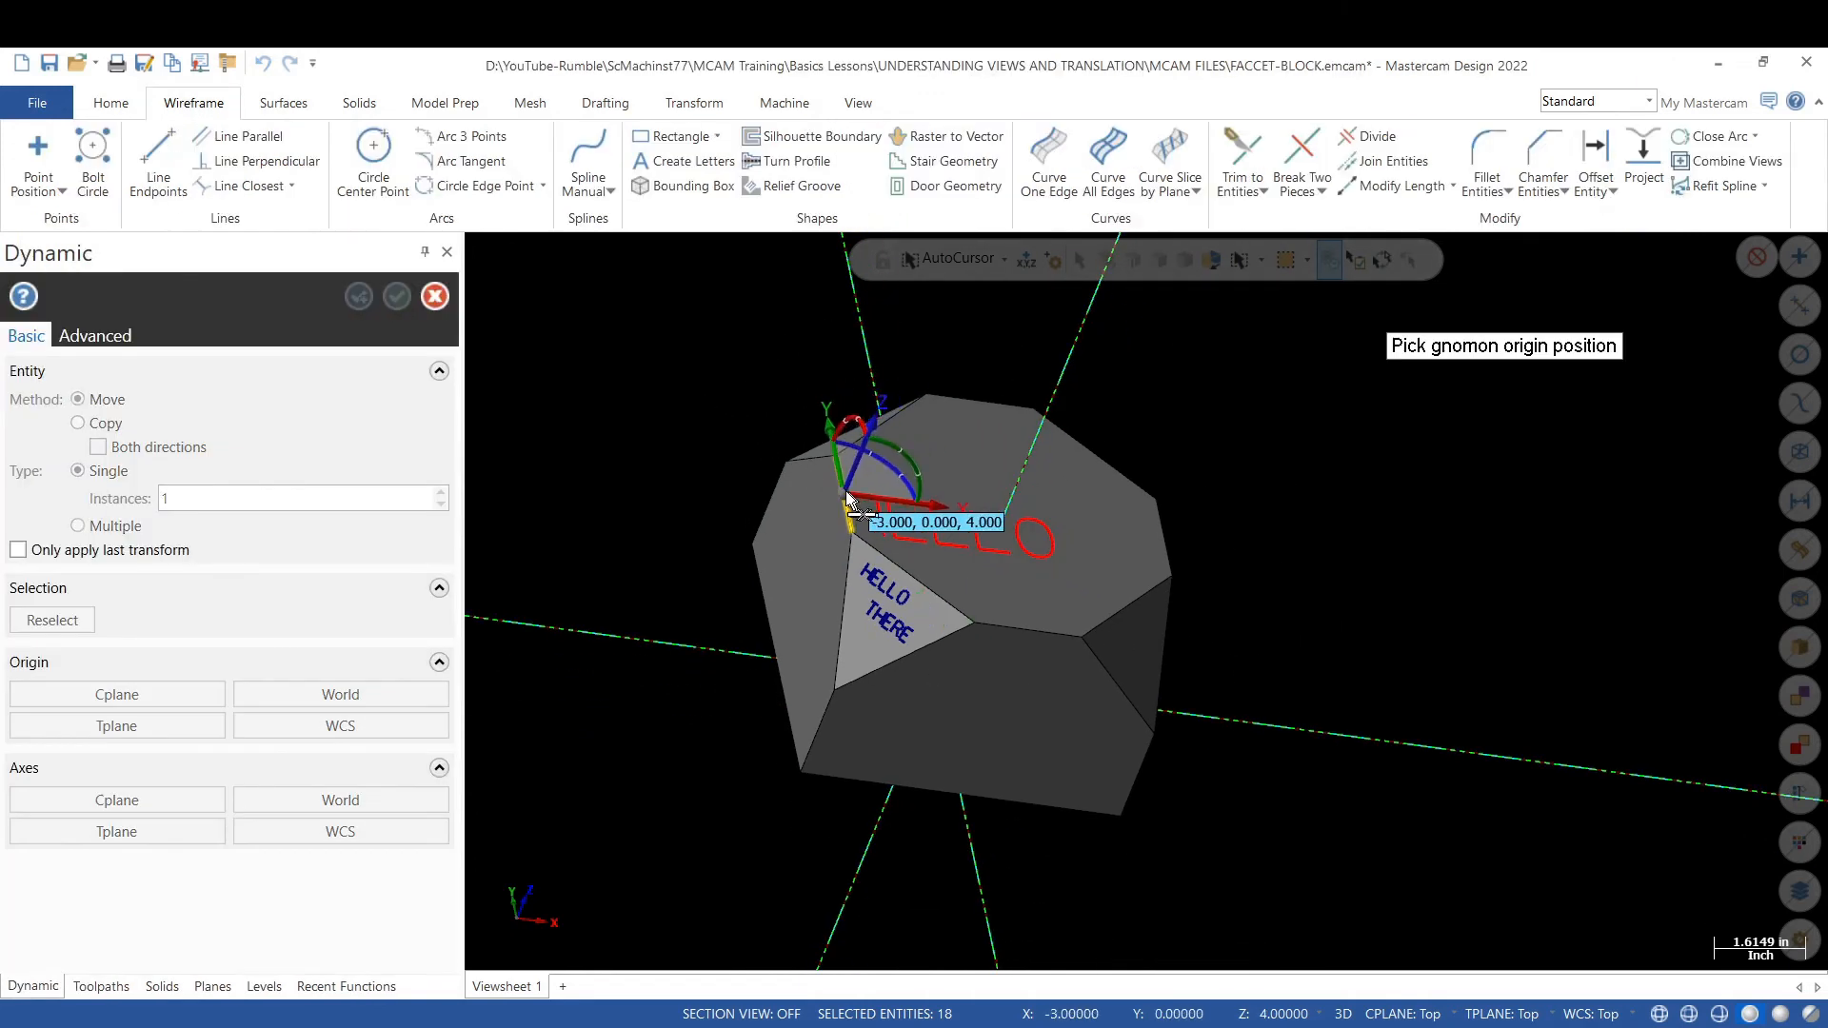
pyautogui.click(862, 498)
pyautogui.click(866, 497)
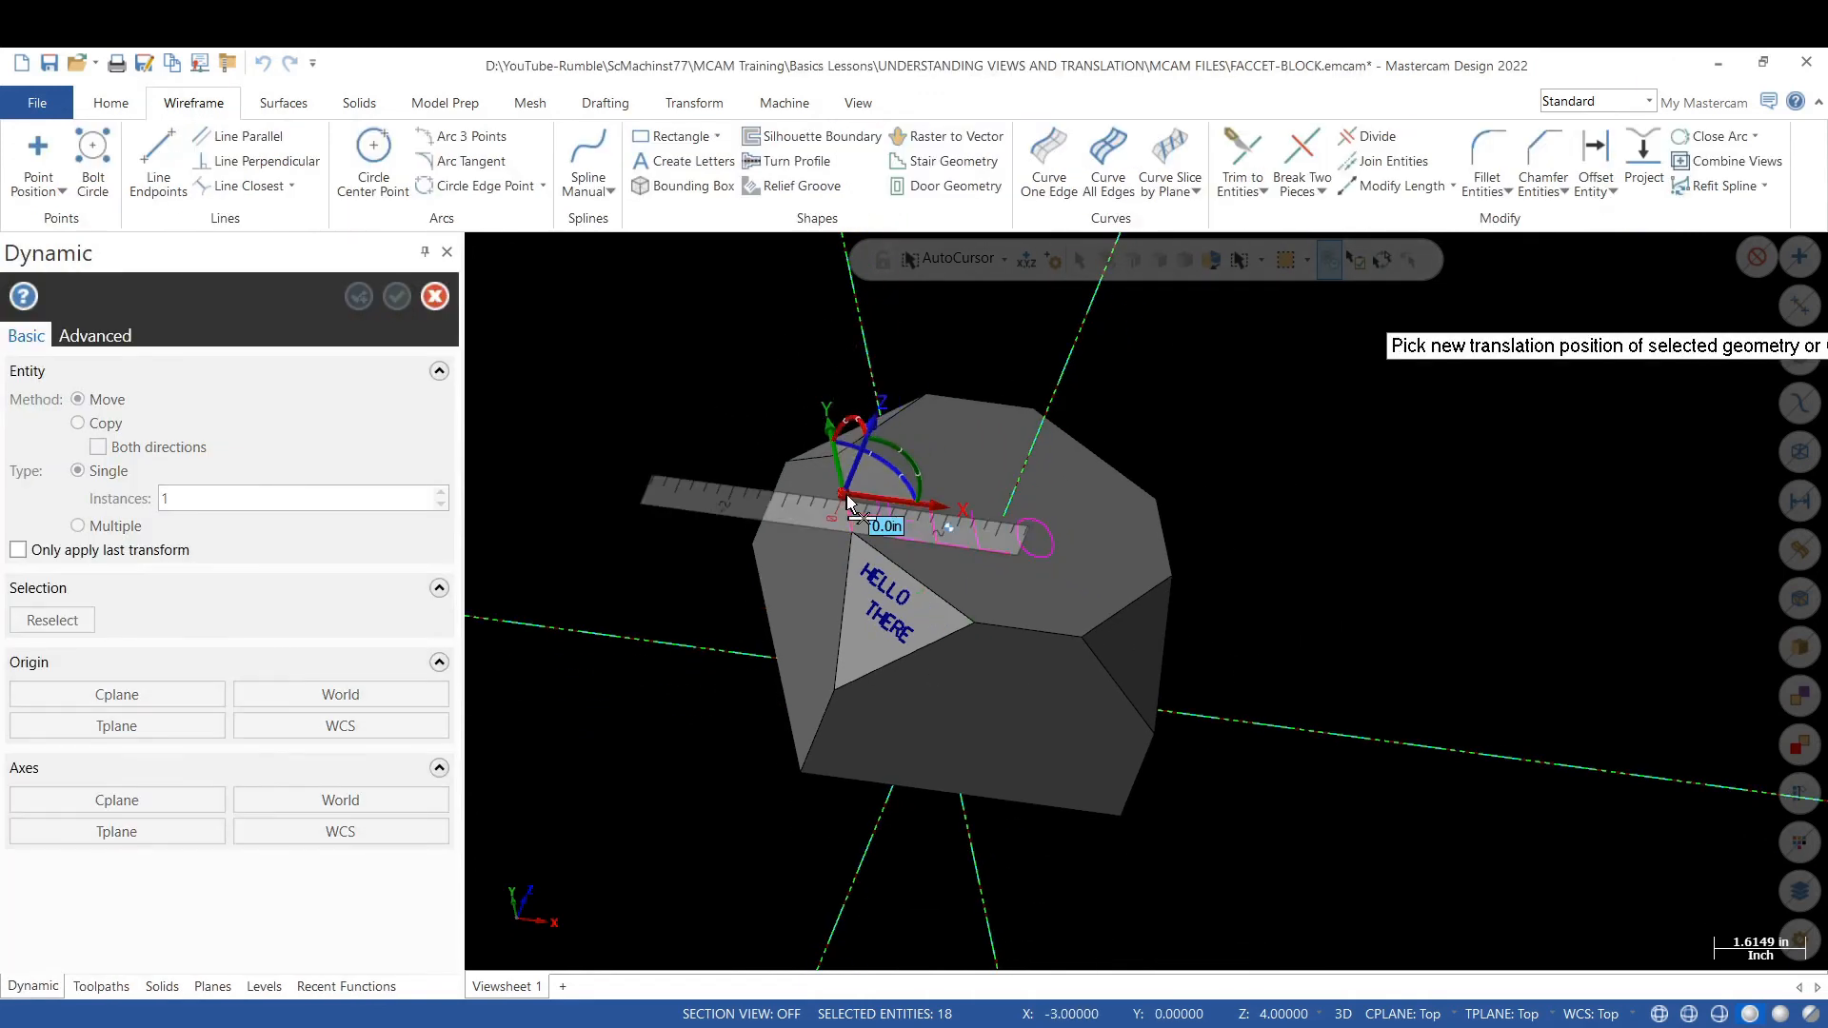
pyautogui.click(918, 514)
pyautogui.click(907, 503)
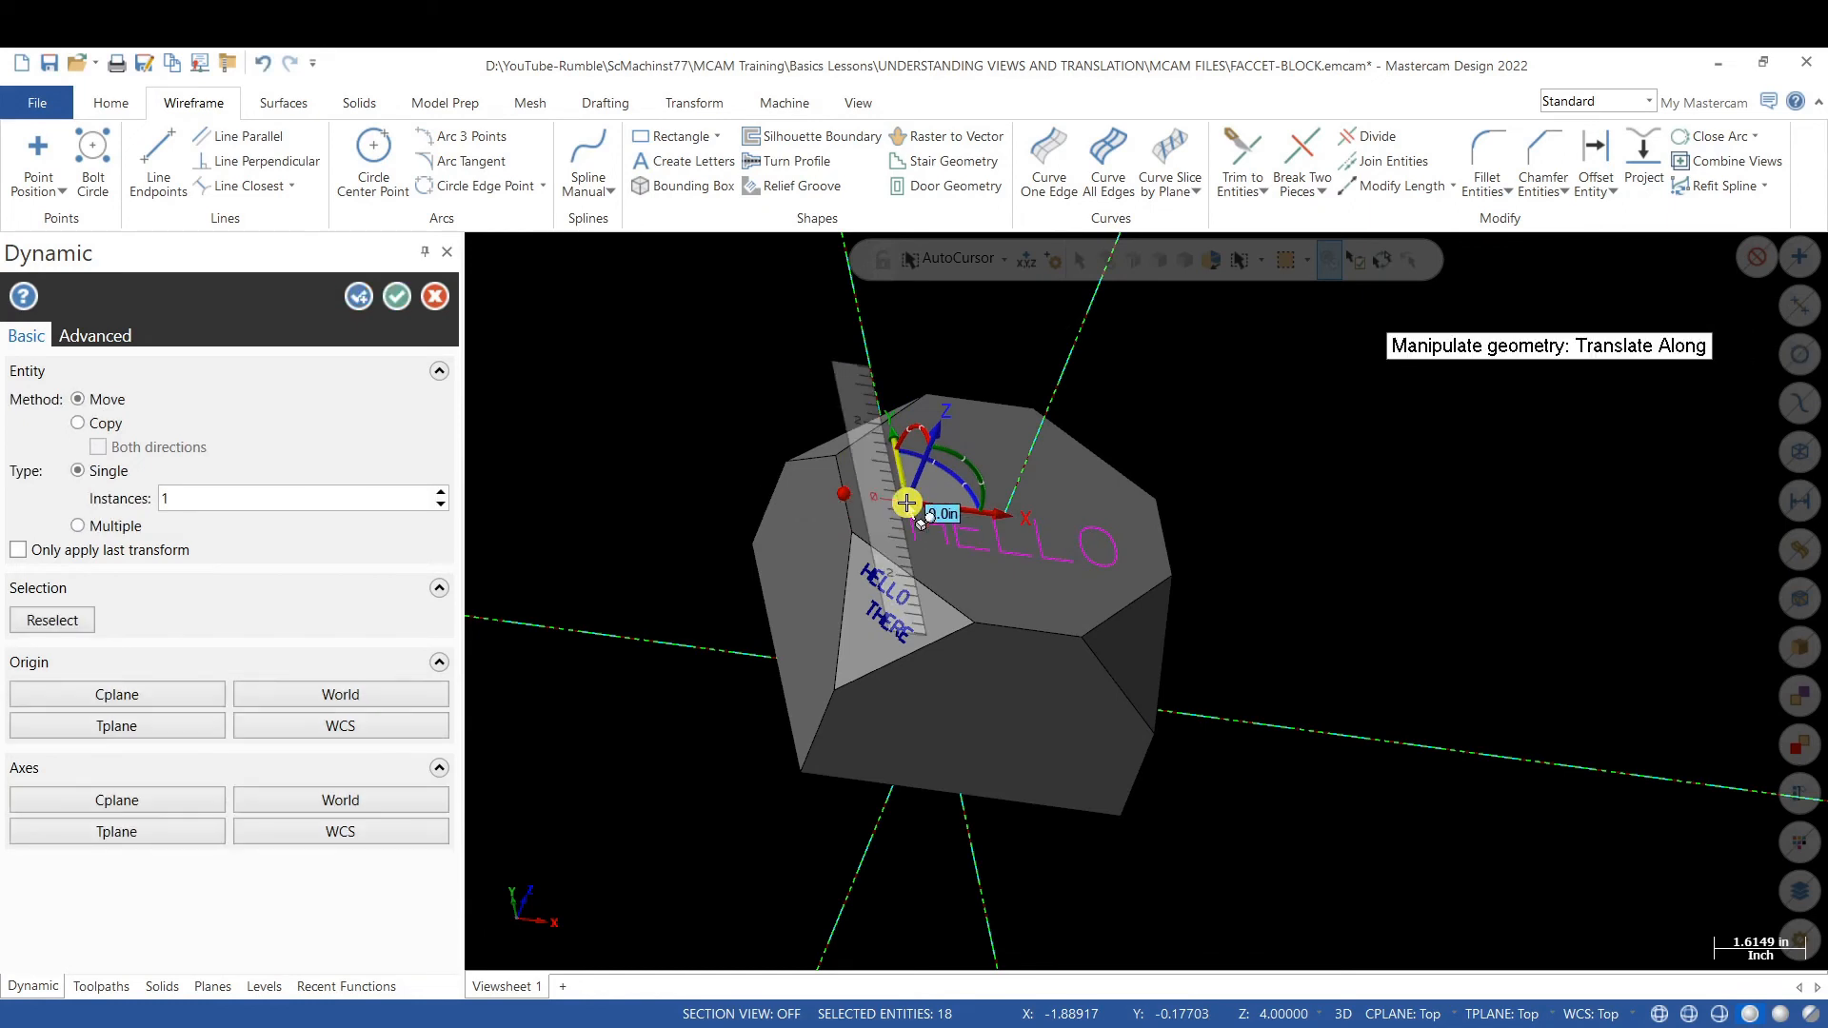
pyautogui.click(901, 484)
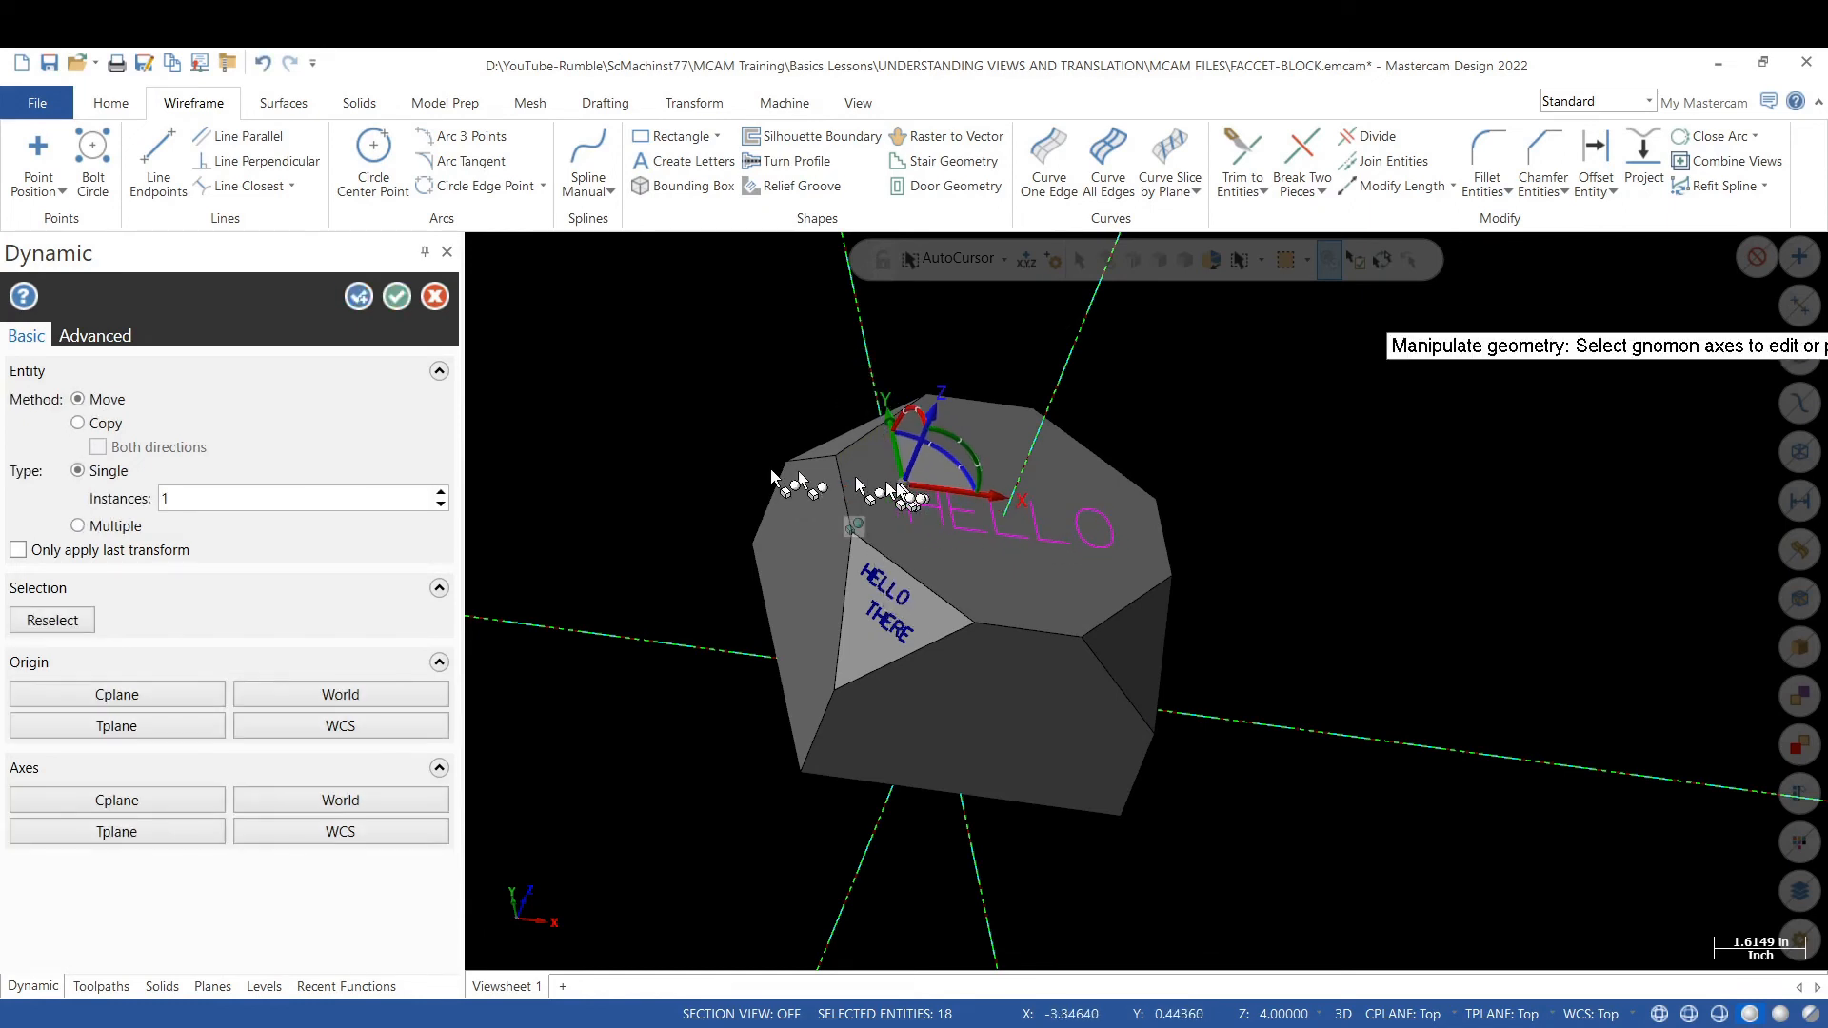
pyautogui.click(397, 296)
# - Examine from several angles how the moved HELLO lettering lies on the block's top face
pyautogui.moveTo(700, 605); pyautogui.dragTo(608, 662, button='middle')
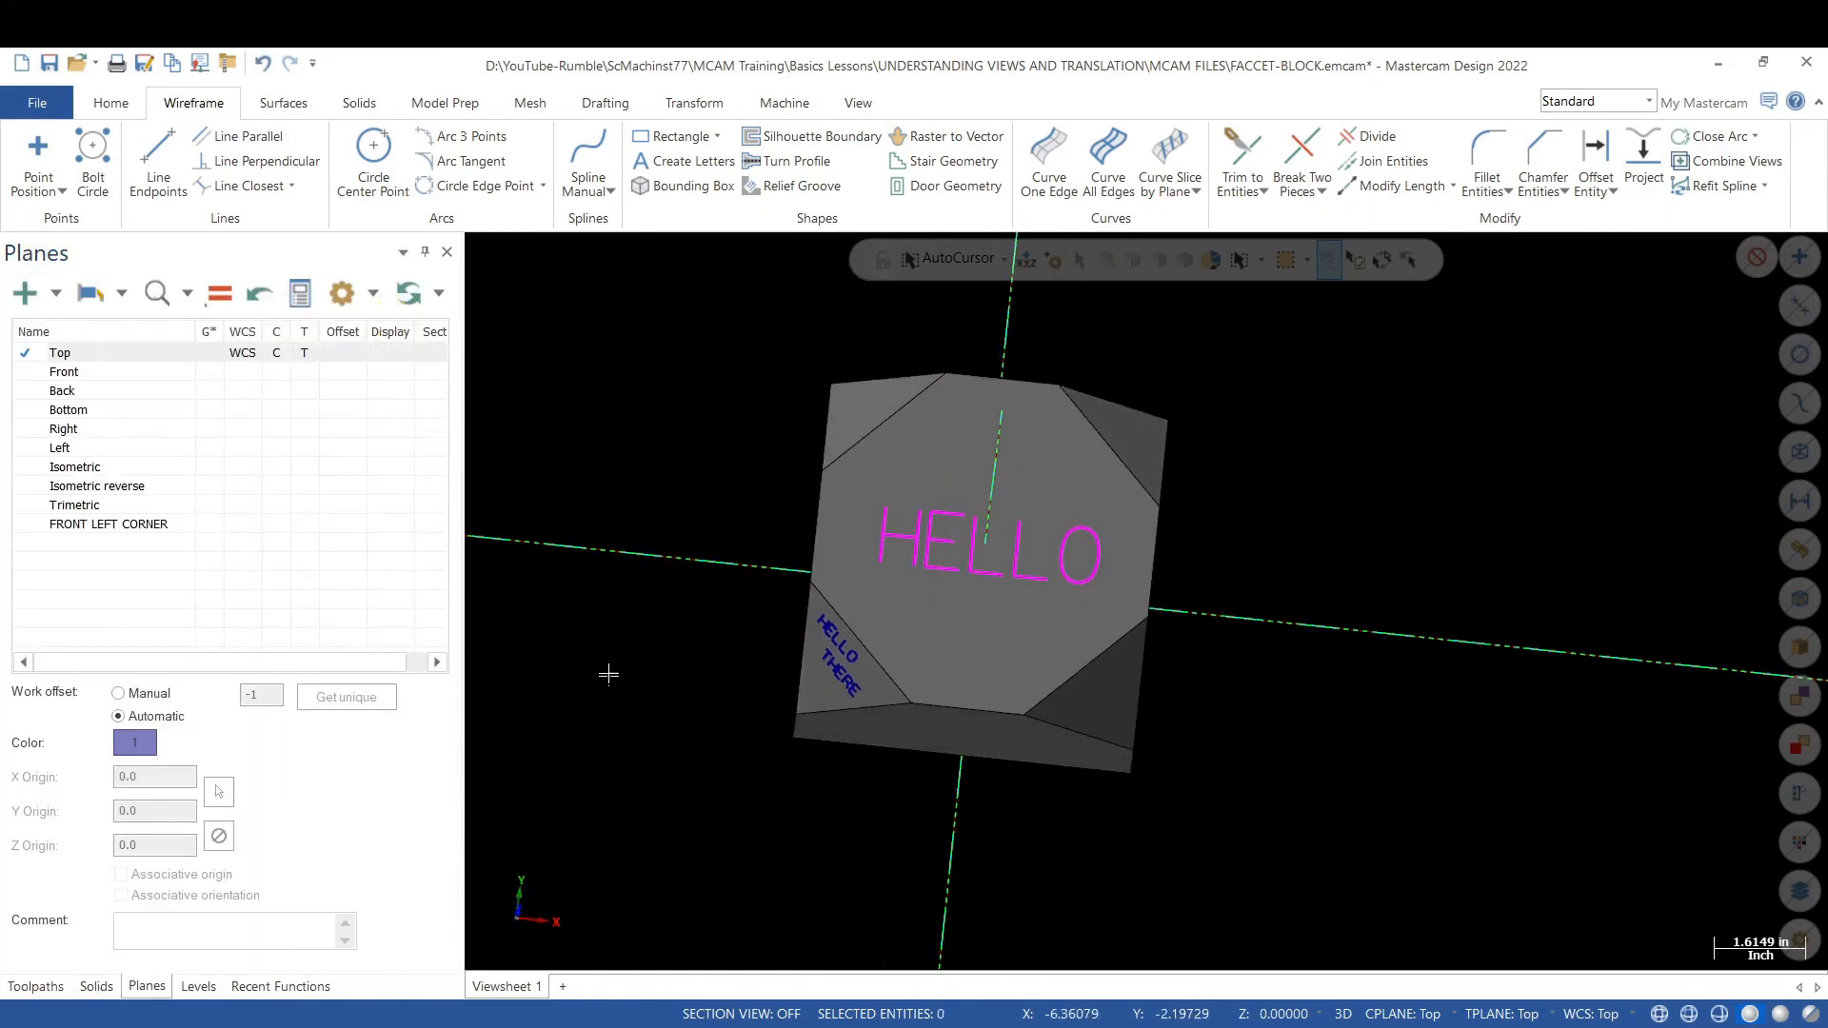
pyautogui.scroll(2, 1000, 590)
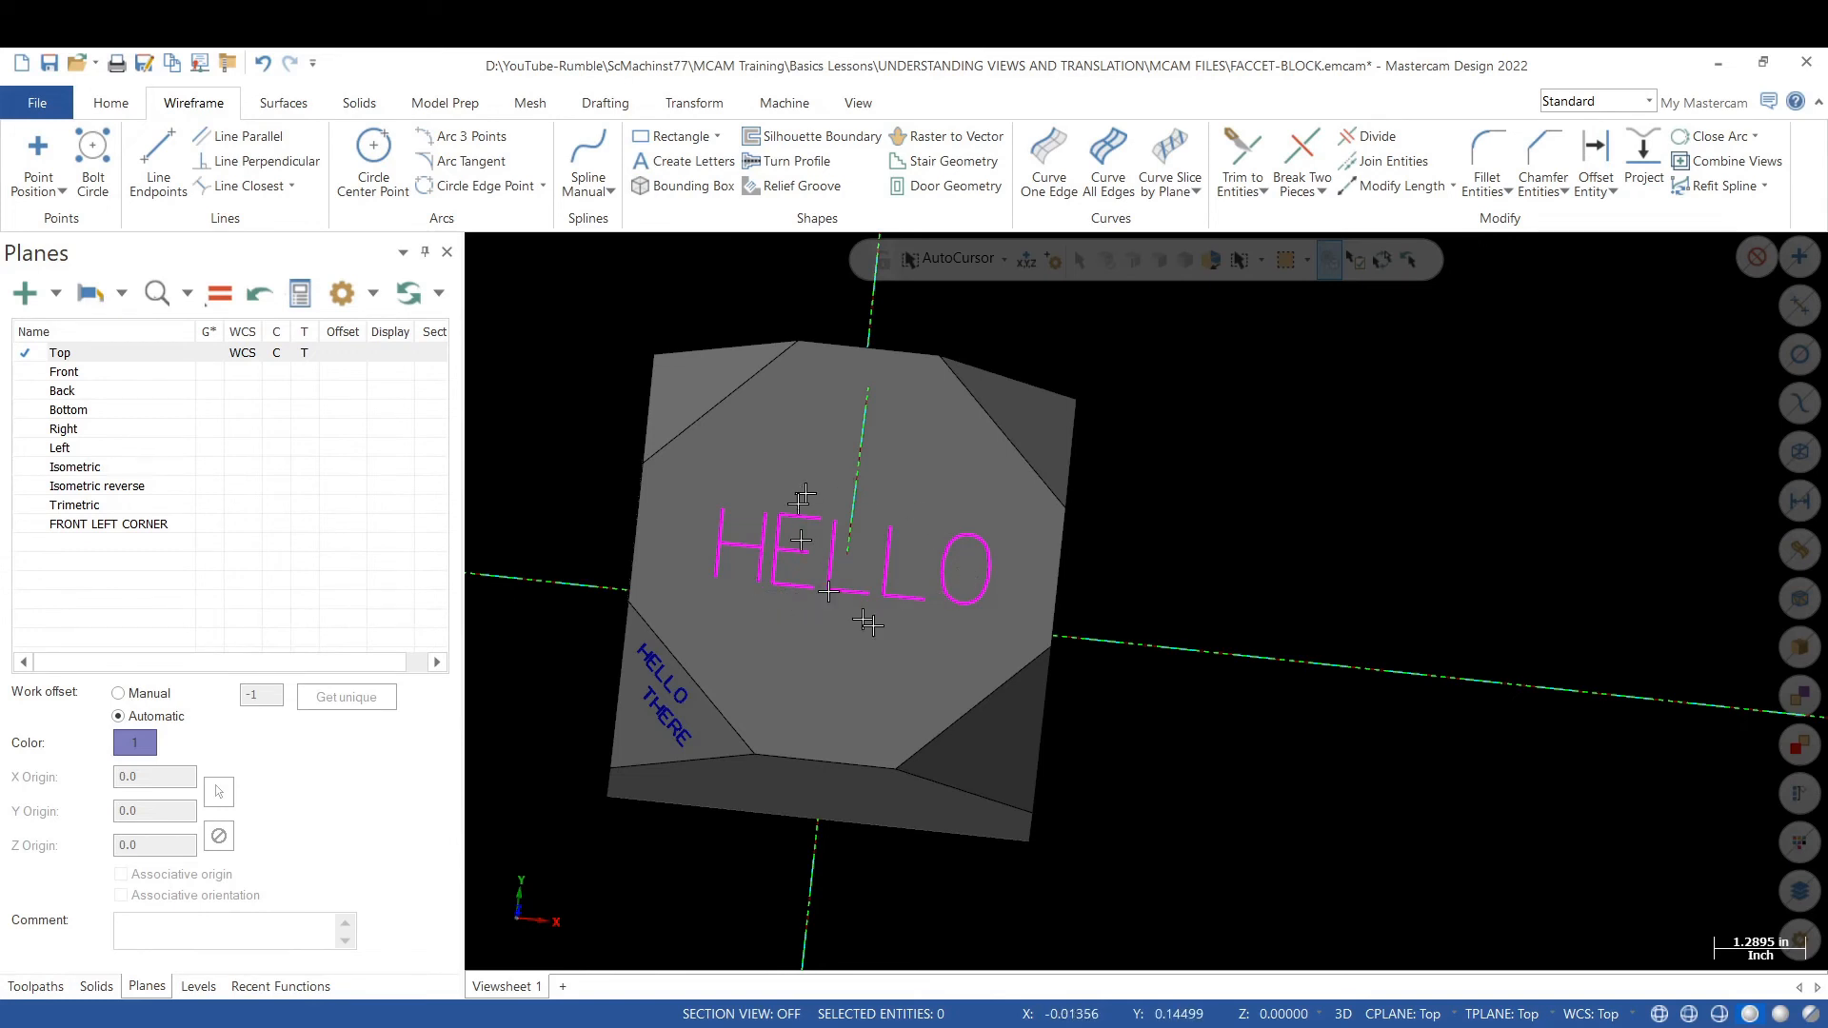
pyautogui.scroll(-2, 1006, 522)
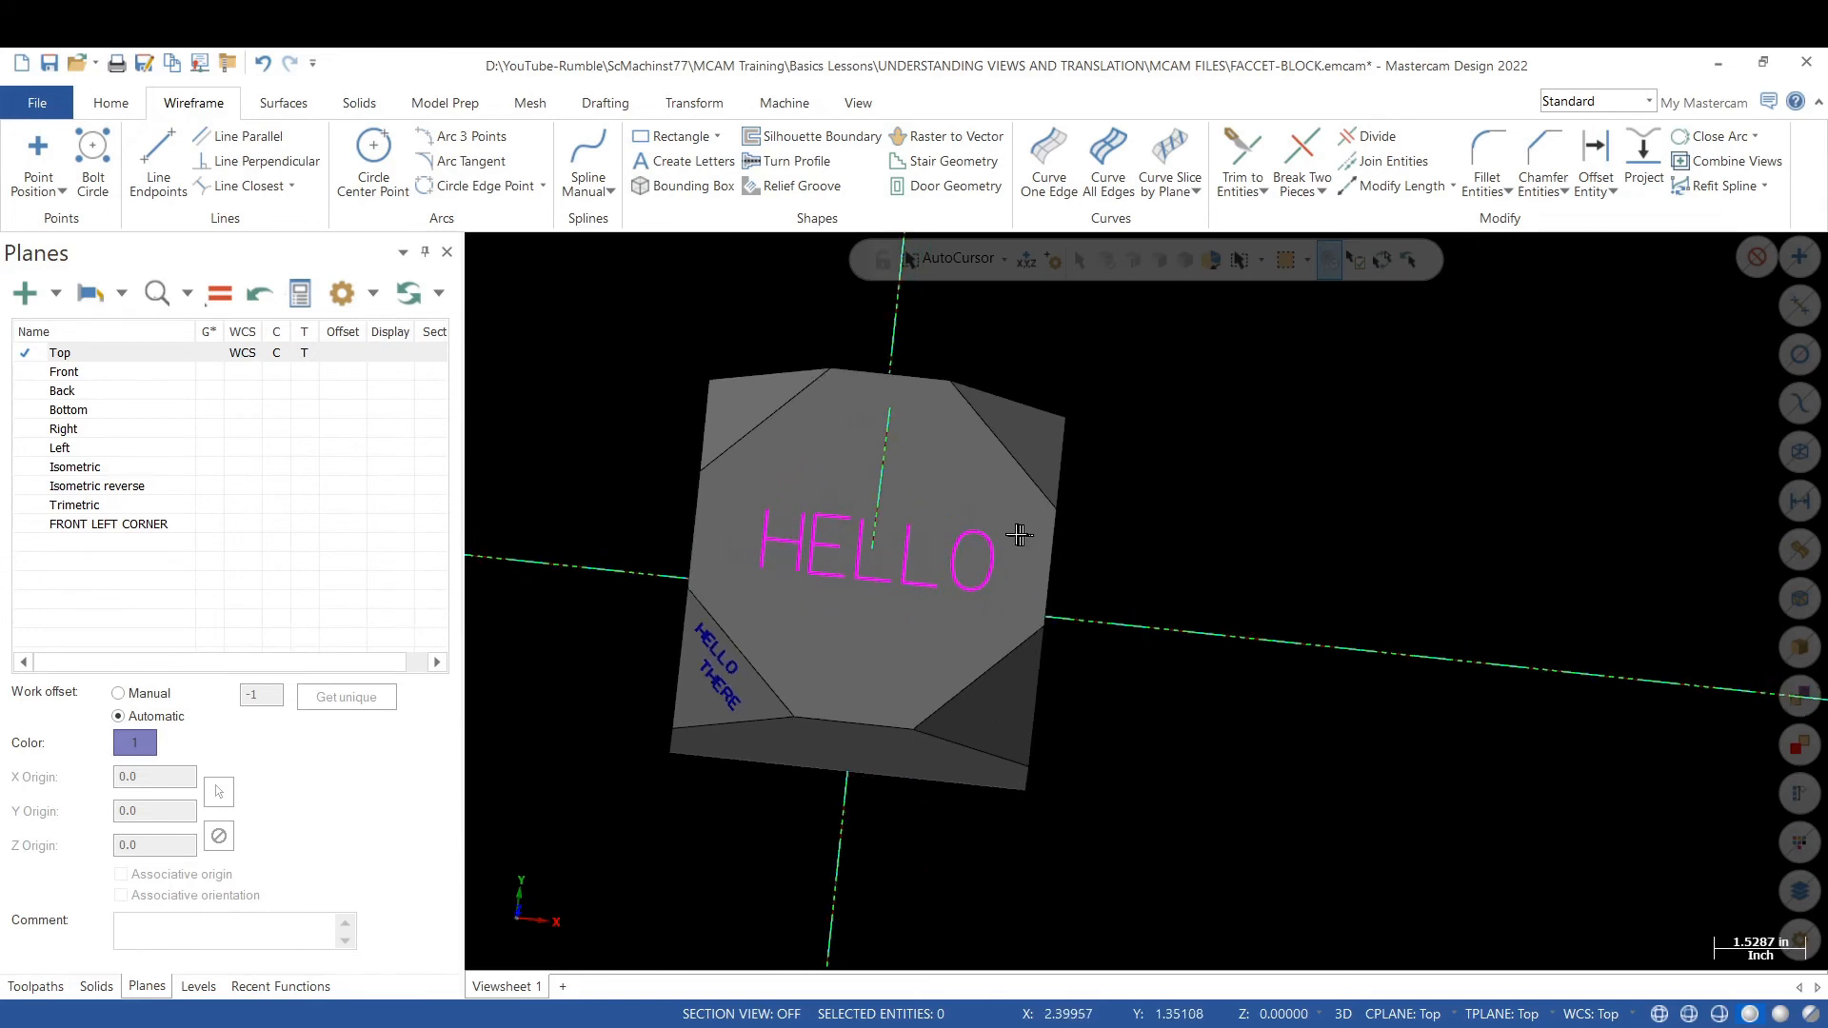
pyautogui.moveTo(1018, 535); pyautogui.dragTo(906, 489, button='middle')
pyautogui.scroll(5, 819, 559)
pyautogui.moveTo(819, 560); pyautogui.dragTo(894, 539, button='middle')
pyautogui.scroll(-2, 953, 547)
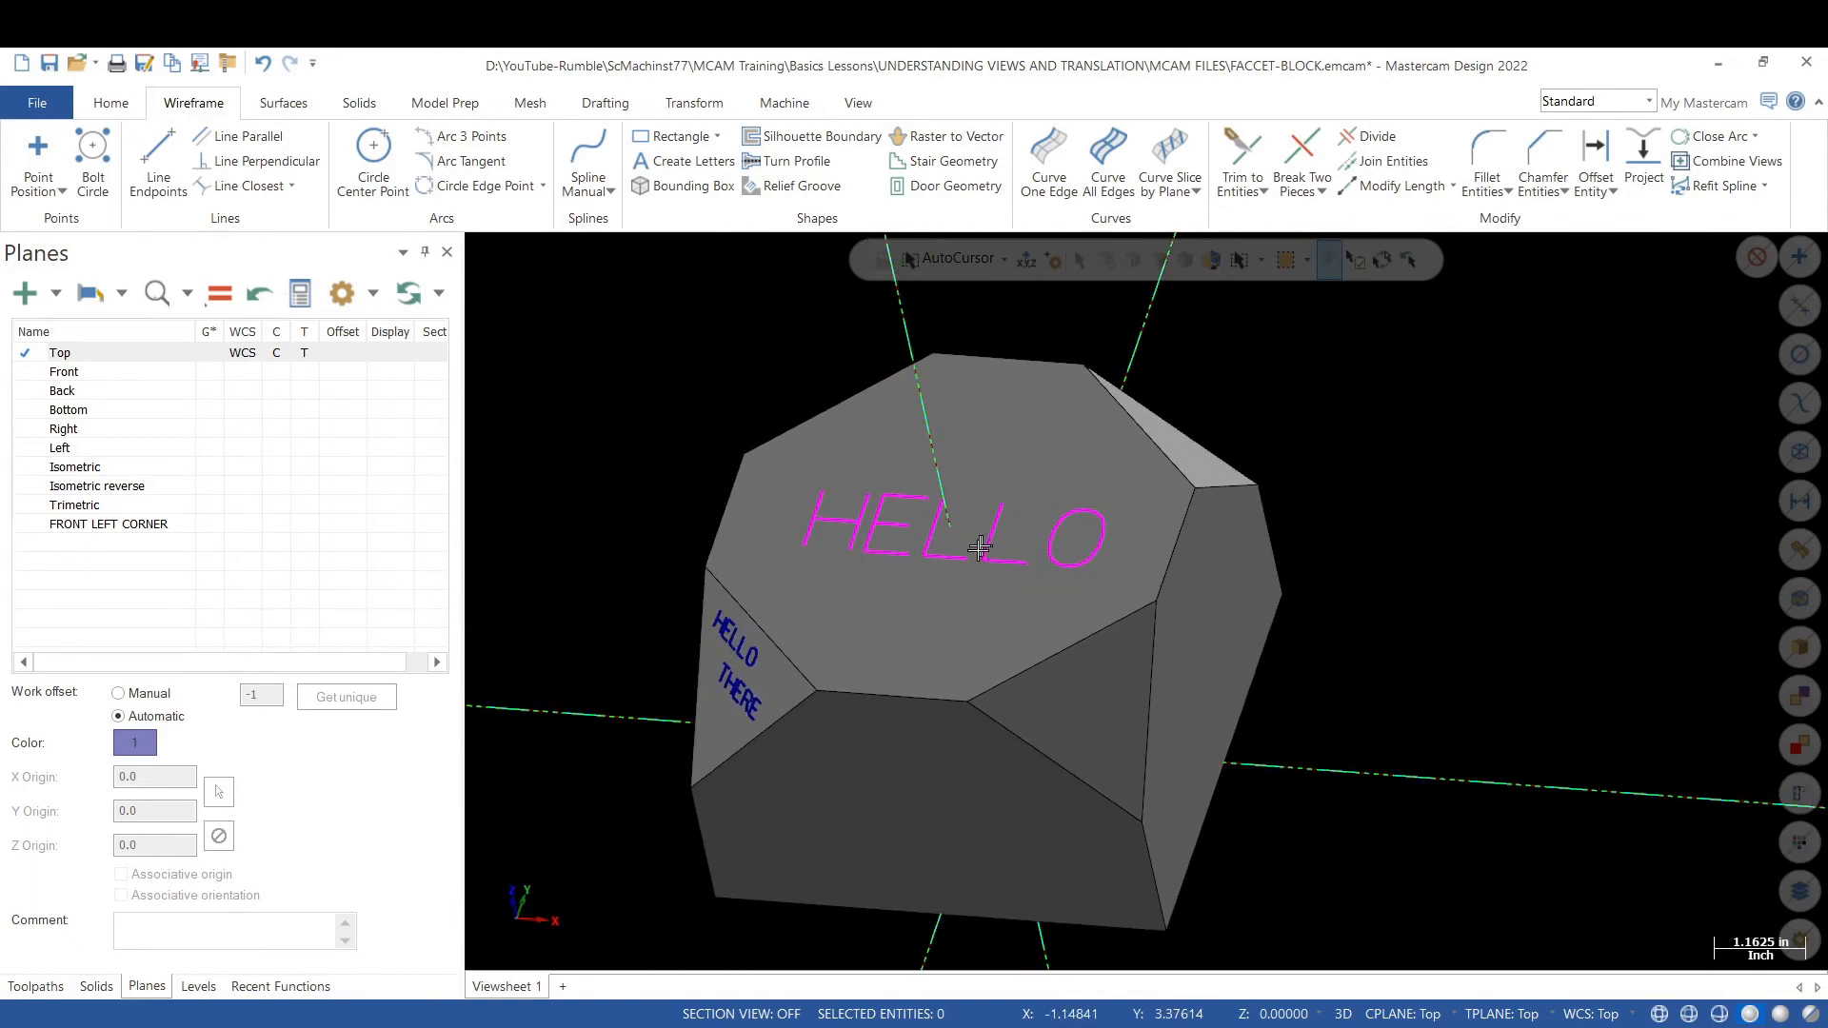
pyautogui.scroll(-3, 1477, 664)
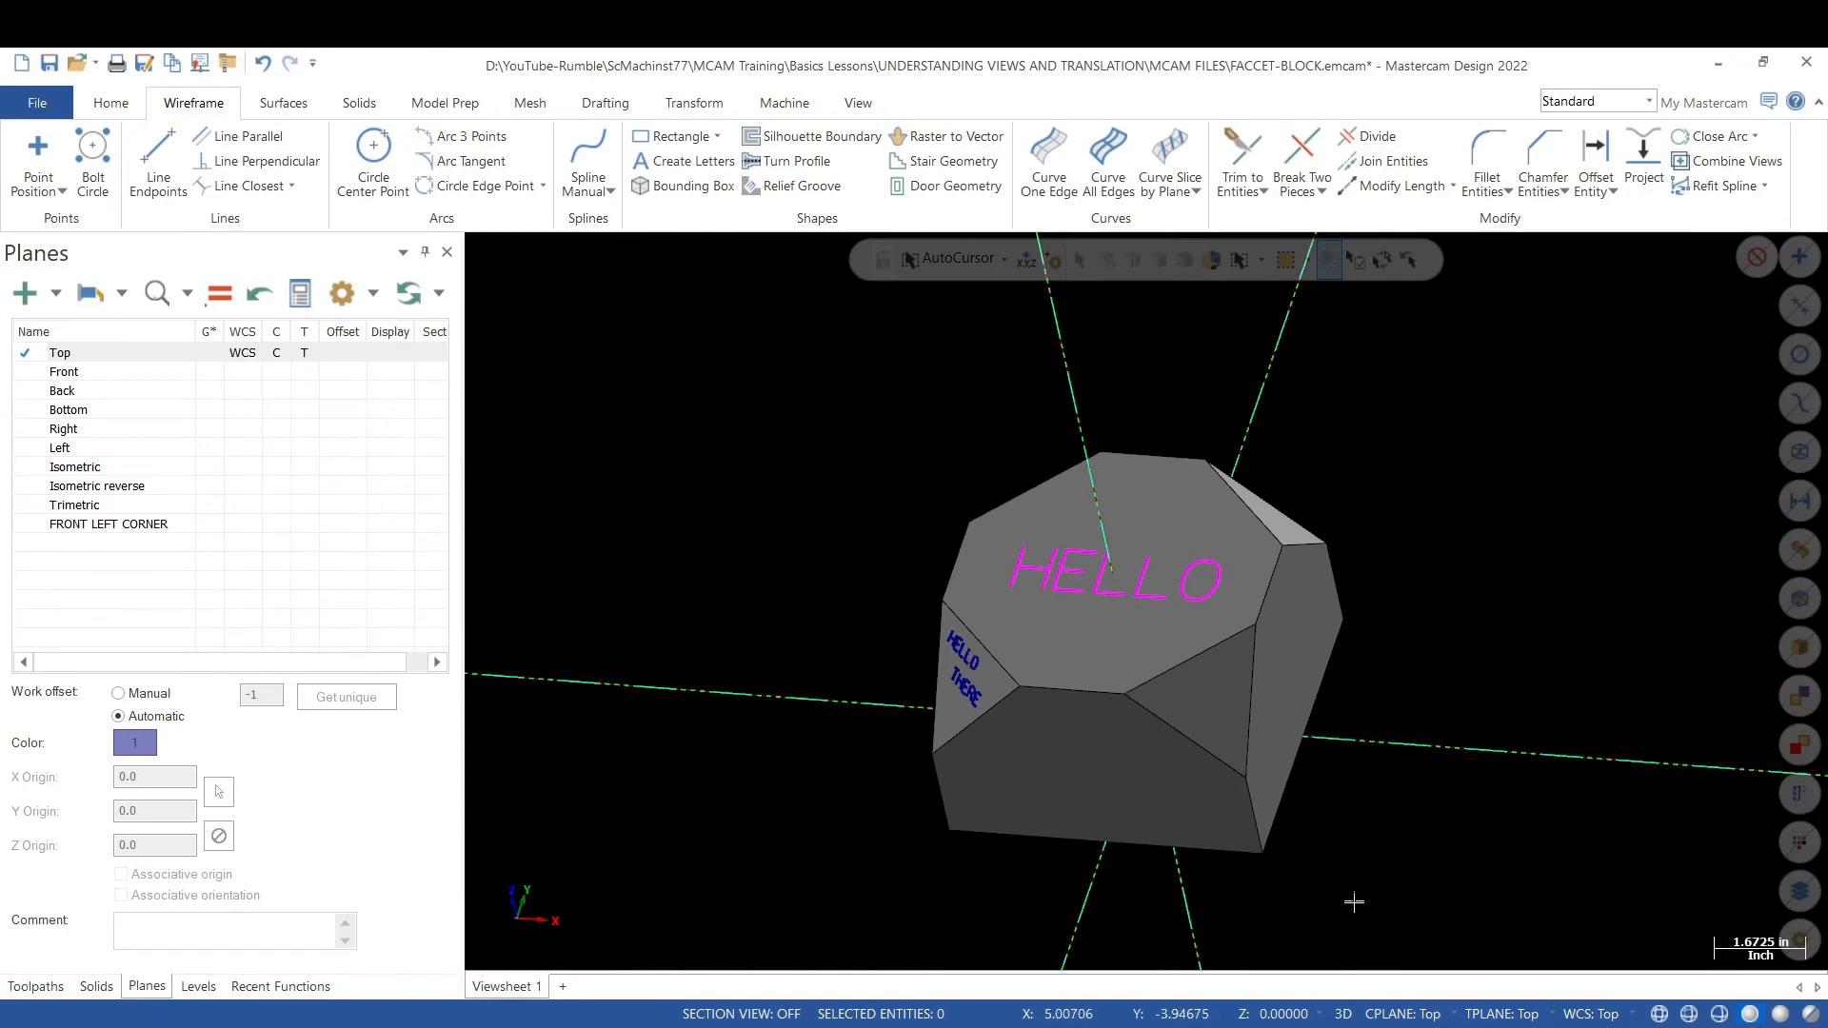
pyautogui.scroll(1, 1272, 747)
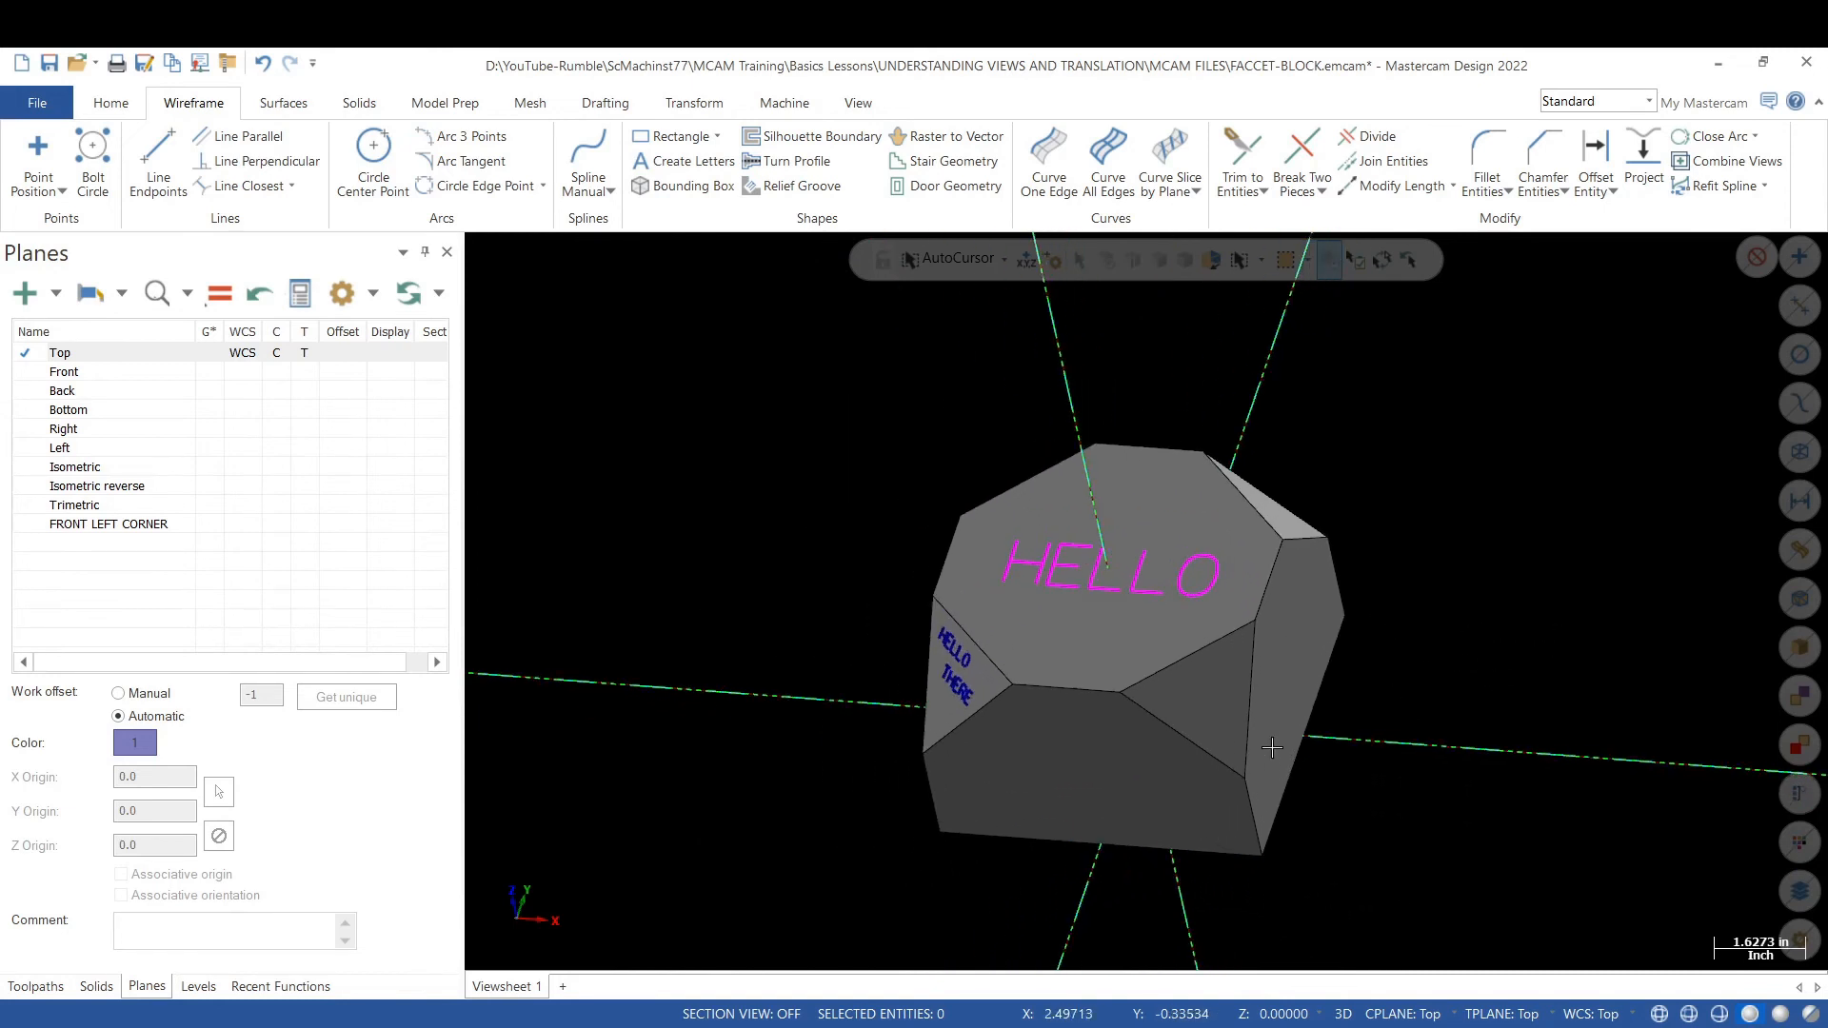
pyautogui.moveTo(1219, 742); pyautogui.dragTo(1125, 703, button='middle')
pyautogui.scroll(-3, 885, 696)
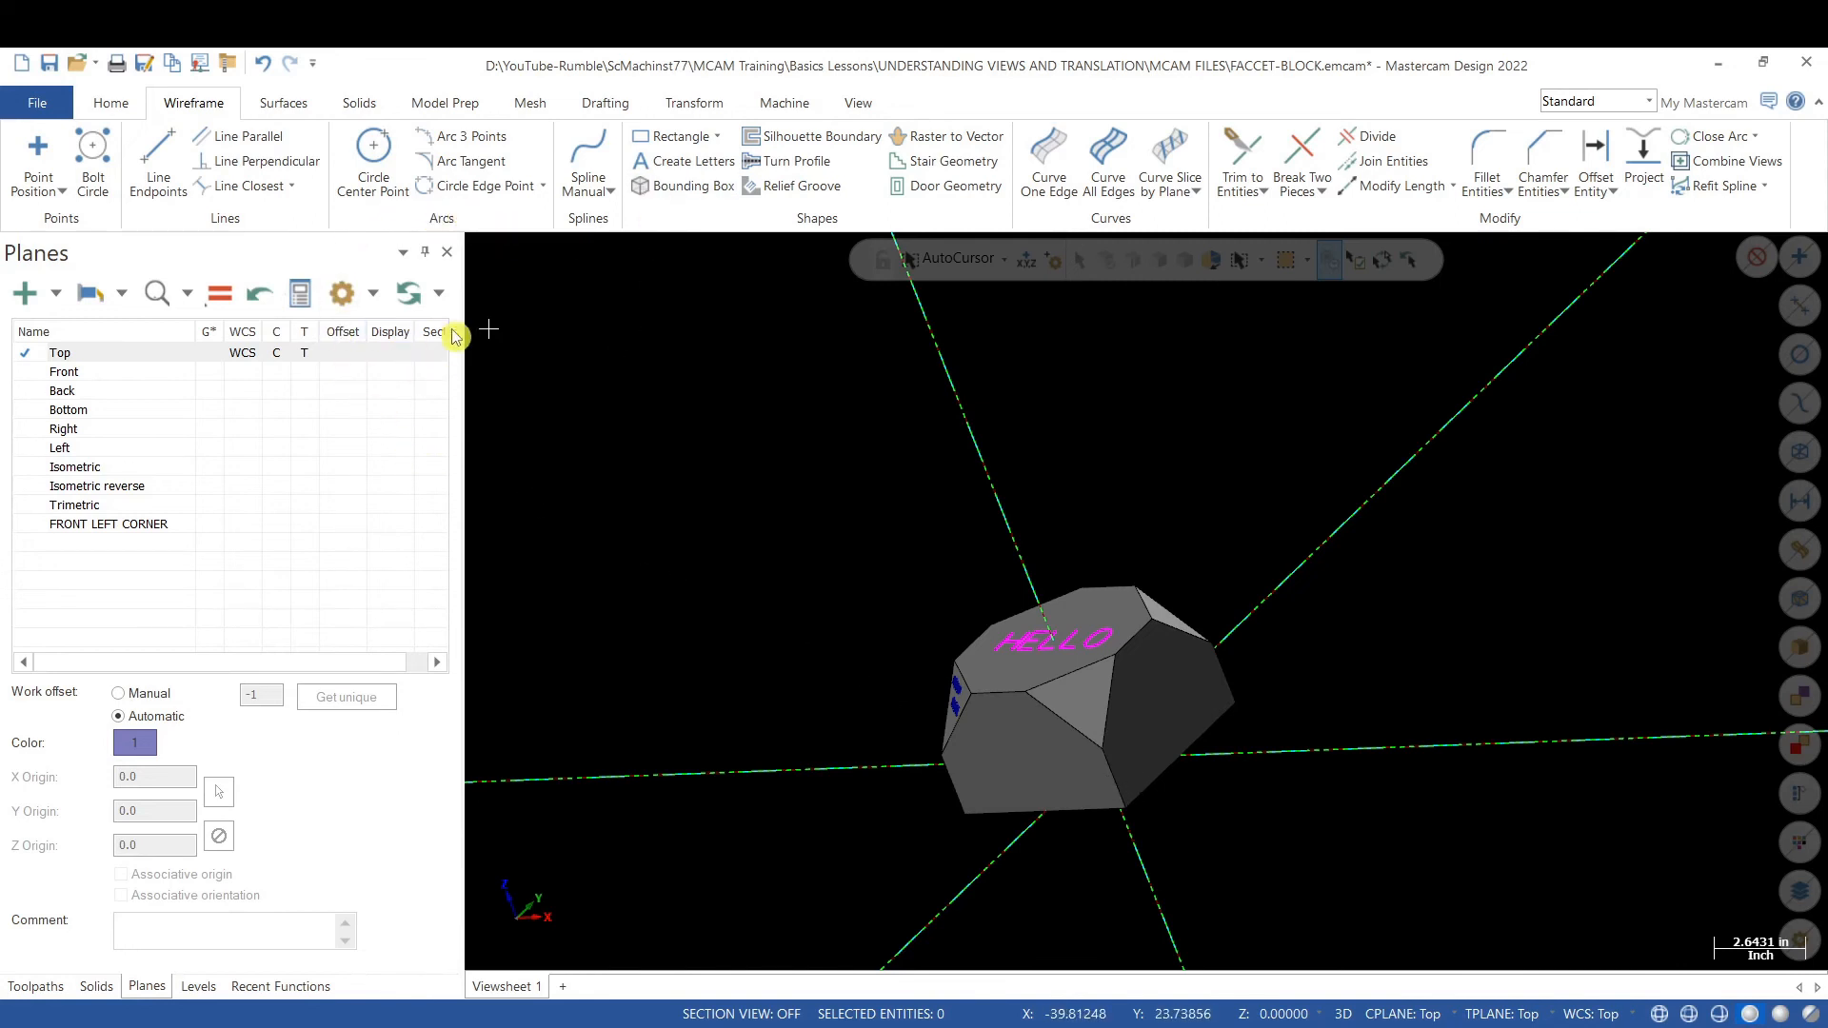
pyautogui.moveTo(688, 374); pyautogui.dragTo(713, 467, button='middle')
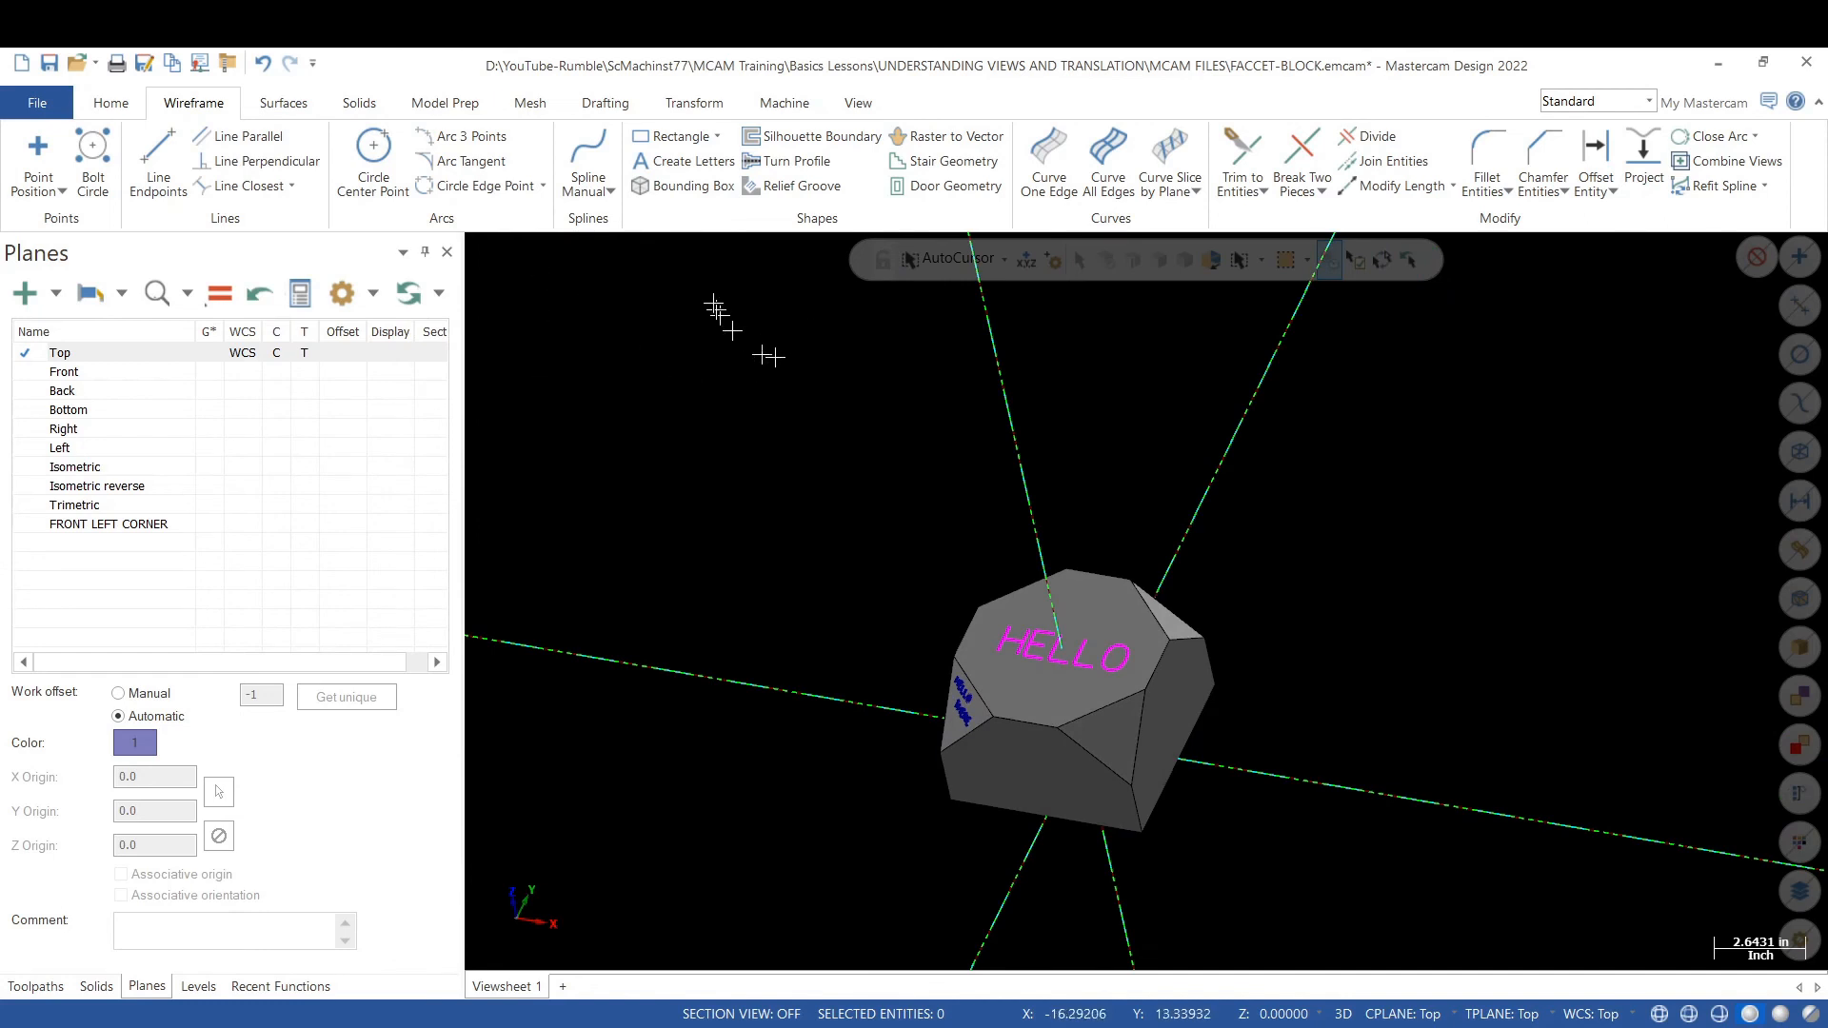
# - Draw a rectangle about 2.79 wide and 2.68 high beside the block in the Right (WCS) view at Z depth 2.0
pyautogui.click(667, 136)
pyautogui.rightClick(666, 450)
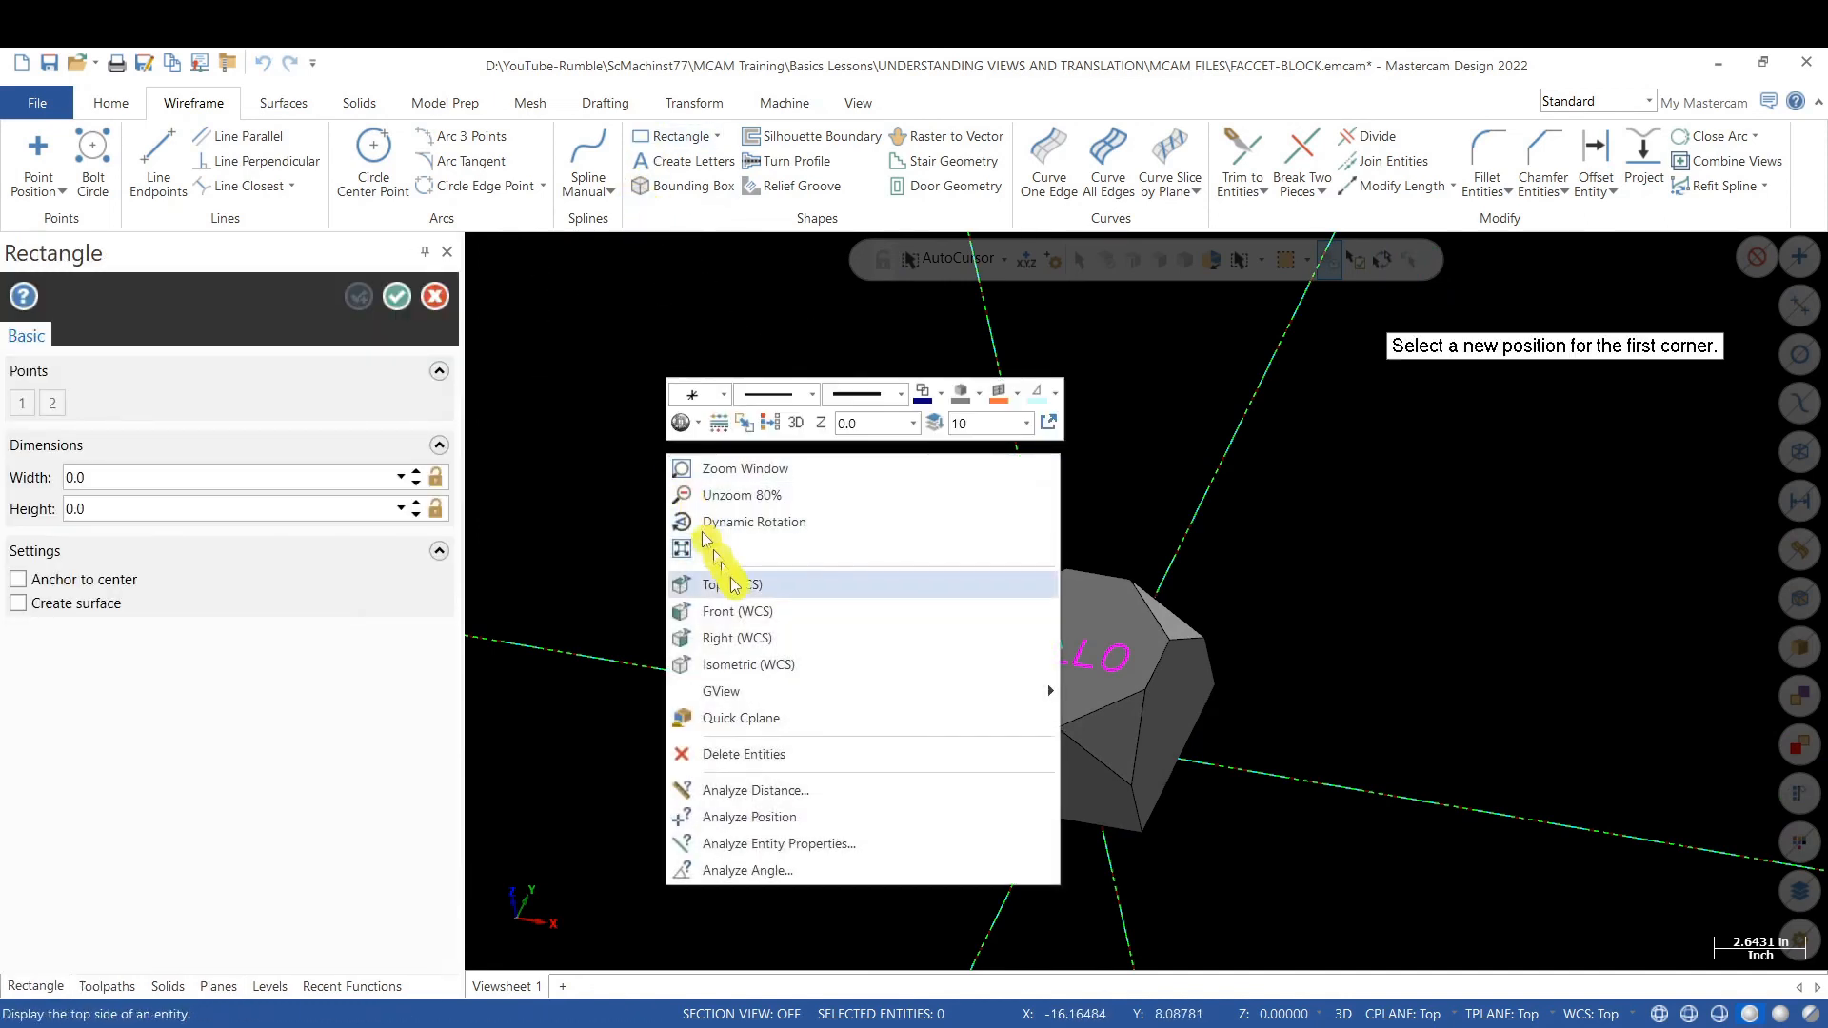
pyautogui.click(750, 634)
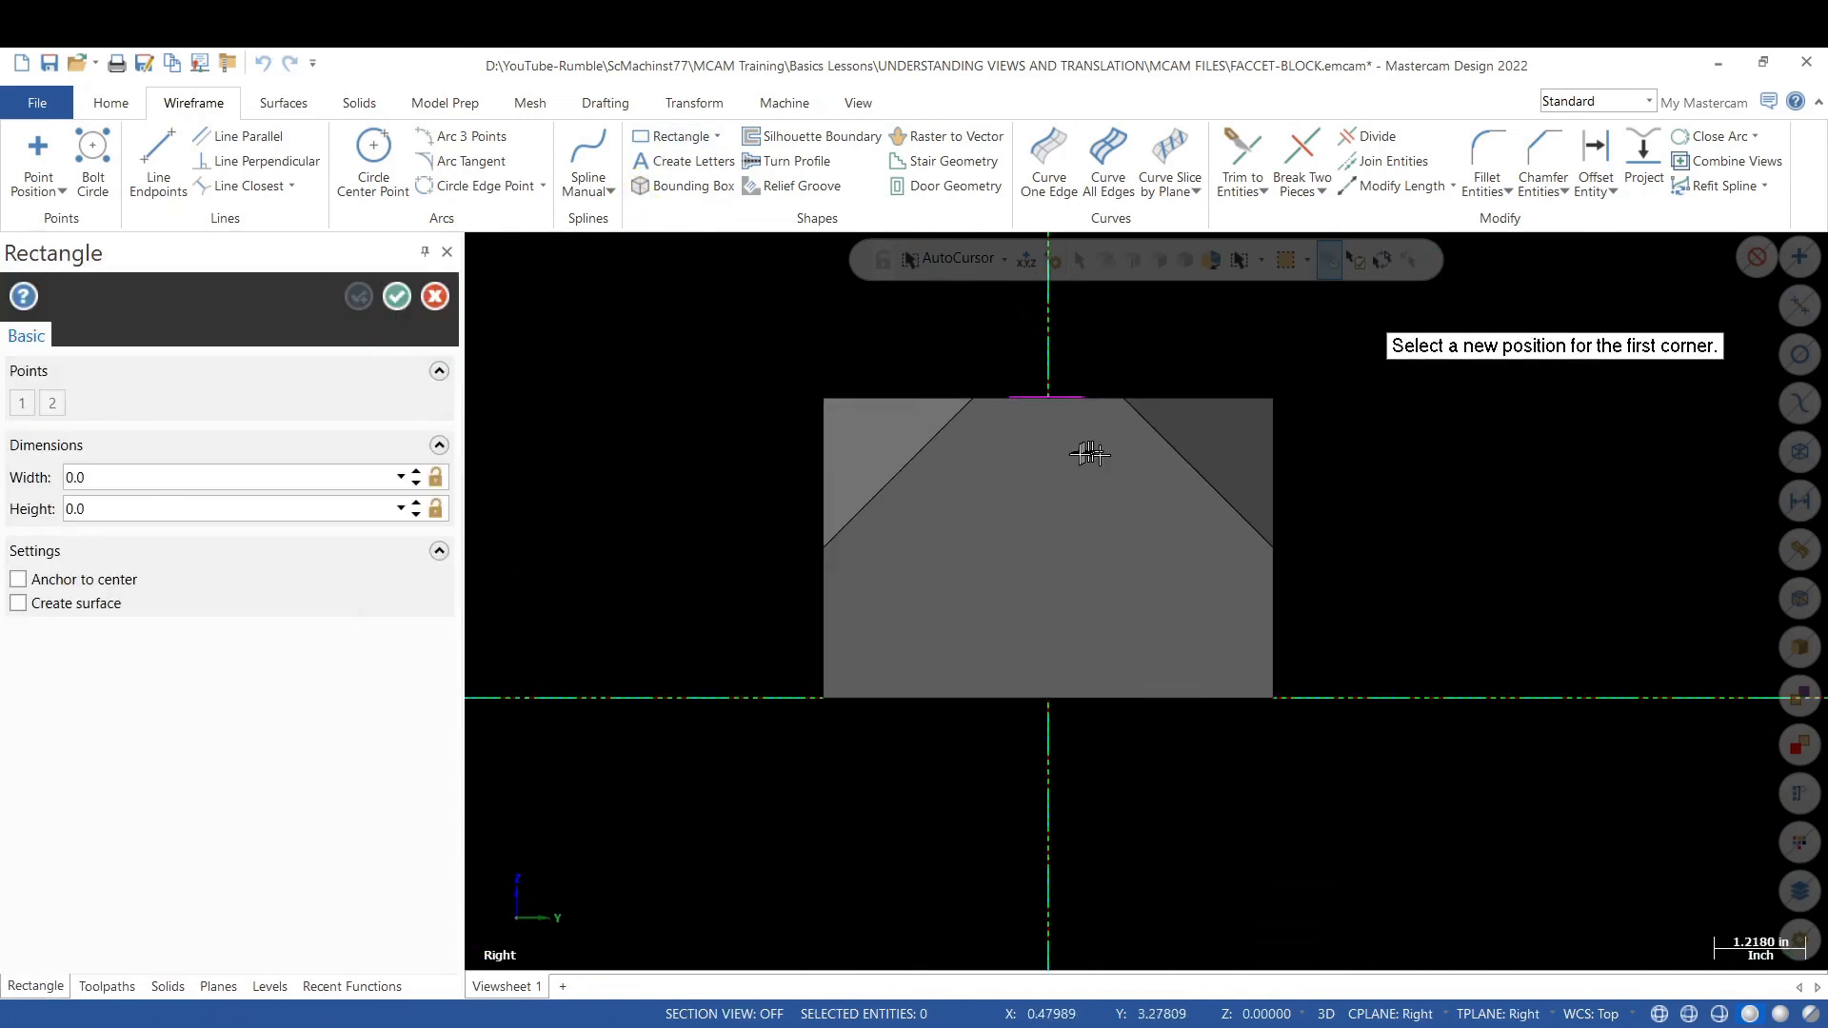
pyautogui.press('space')
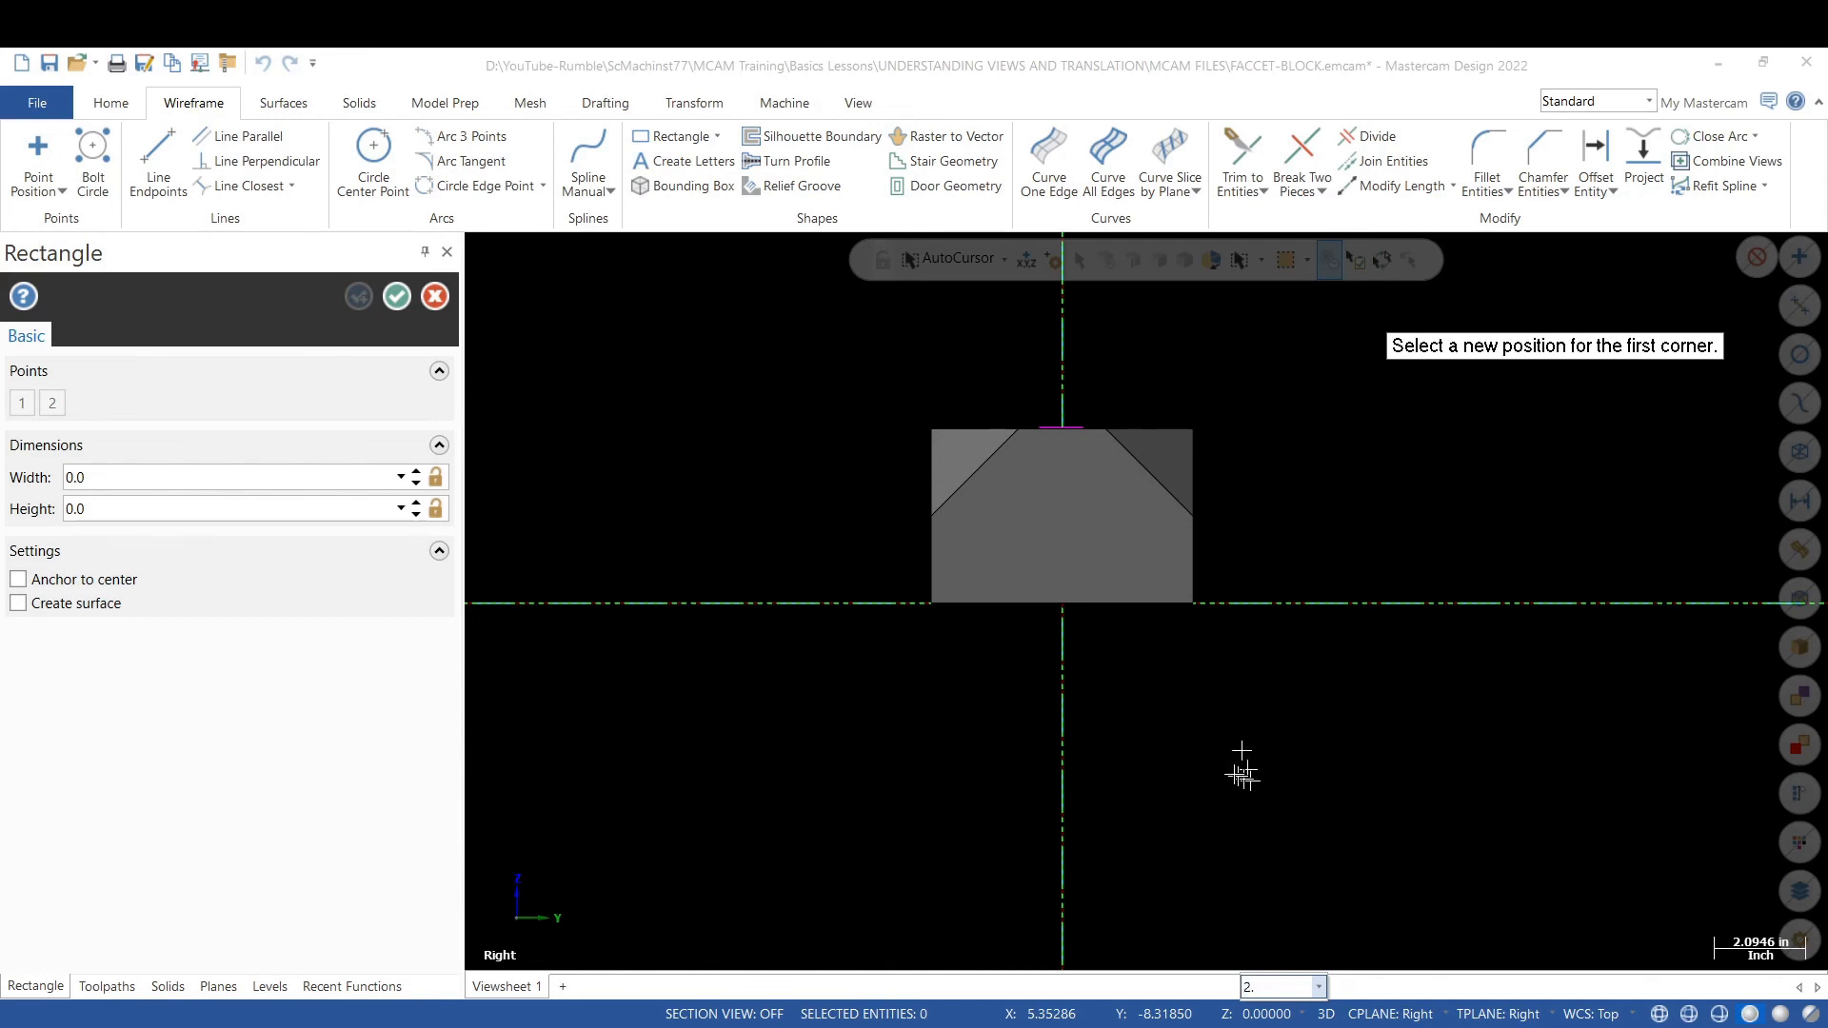
pyautogui.press('Return')
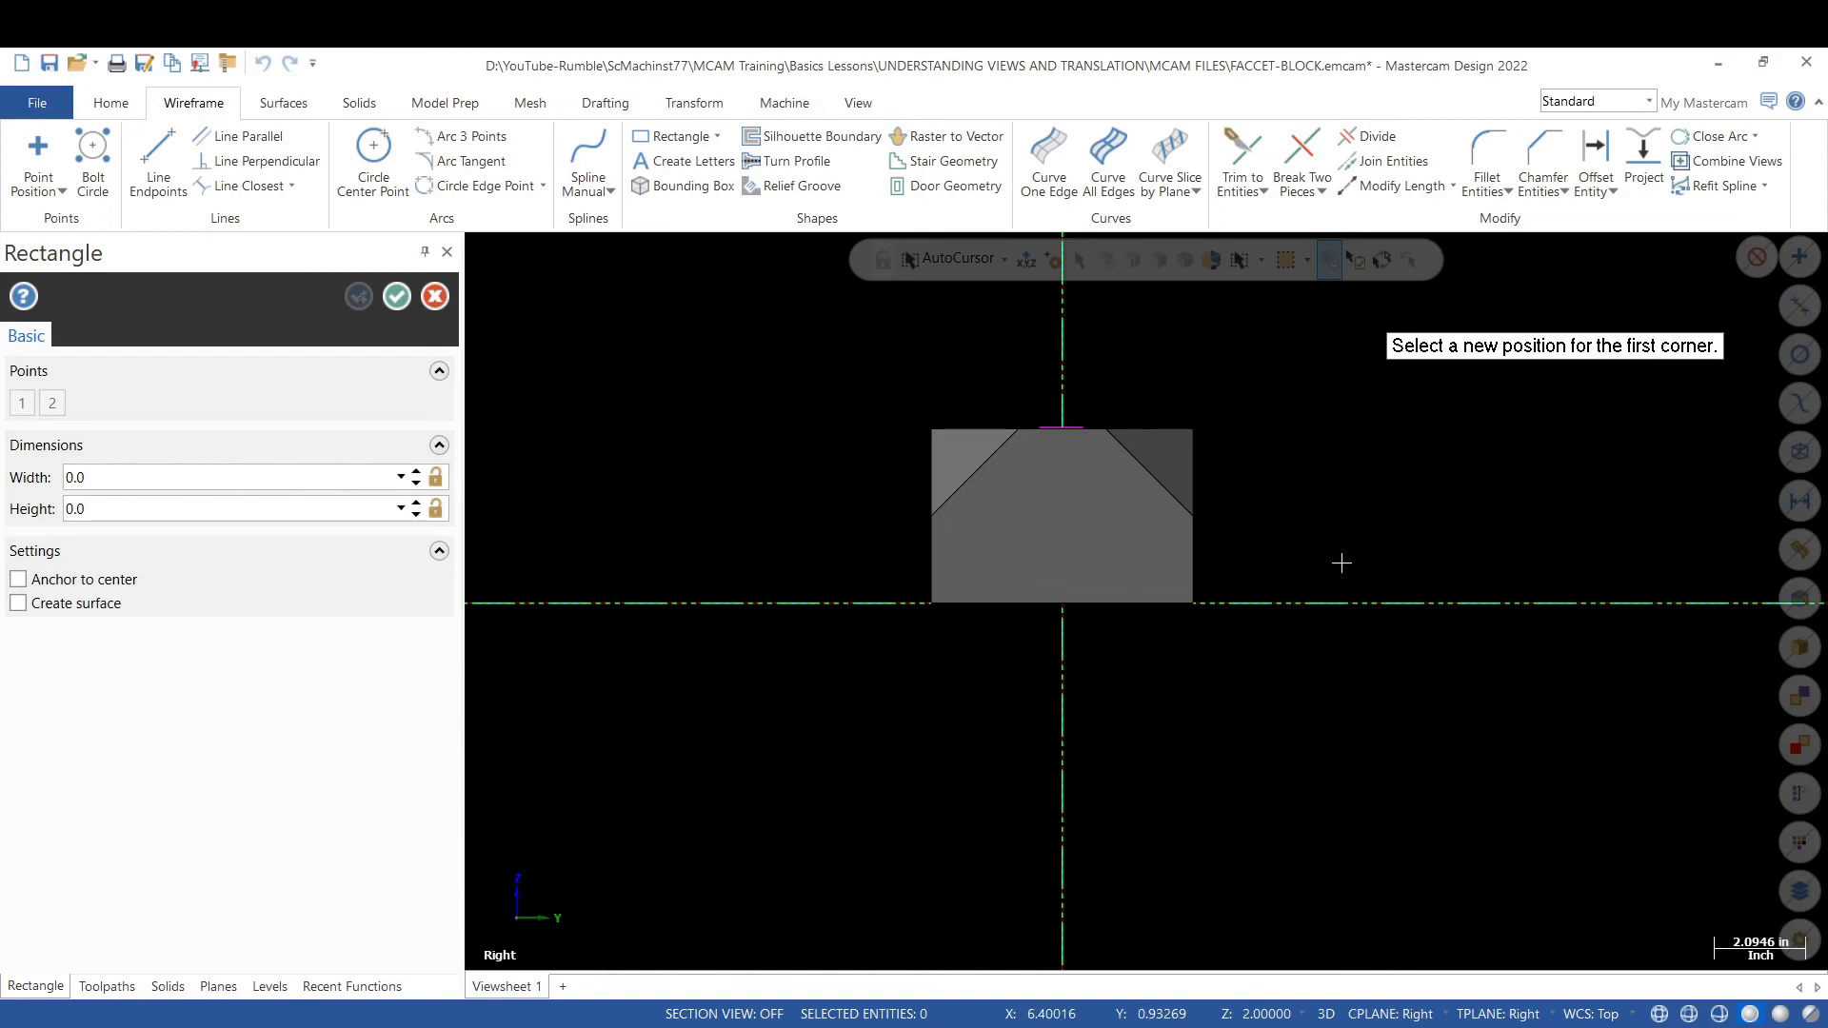
pyautogui.click(1347, 465)
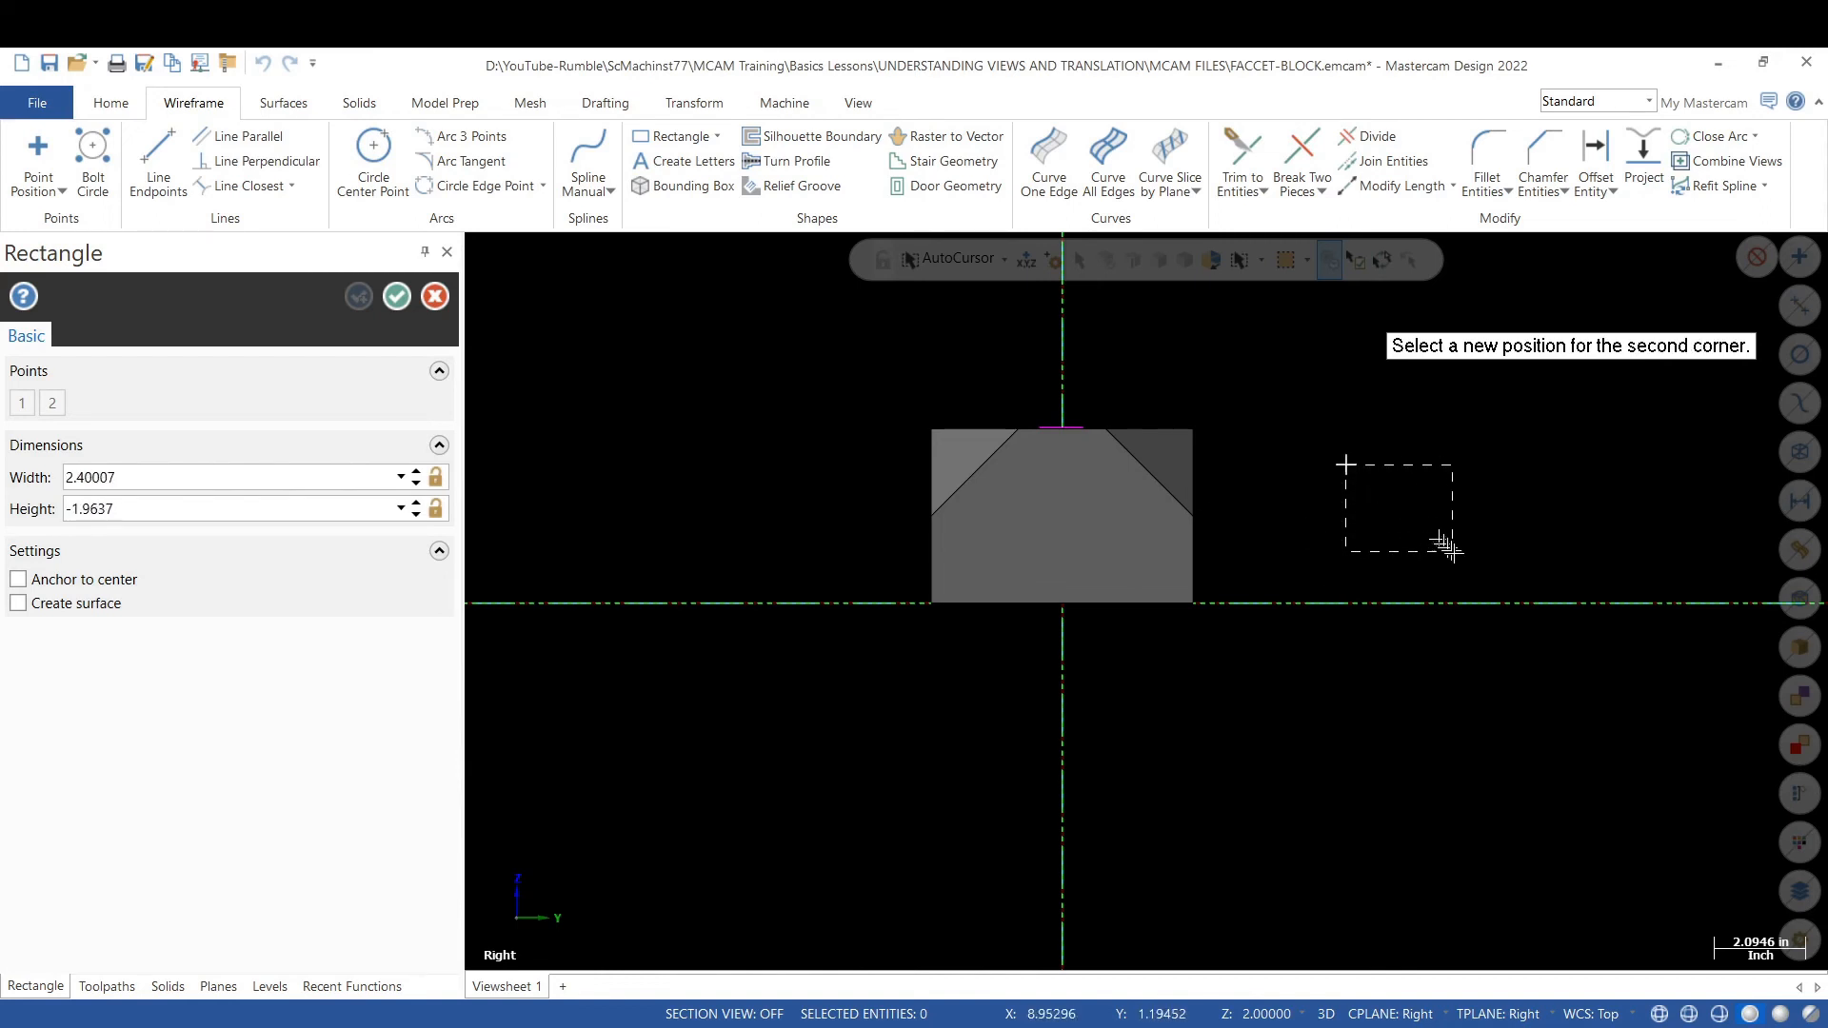
pyautogui.click(1468, 581)
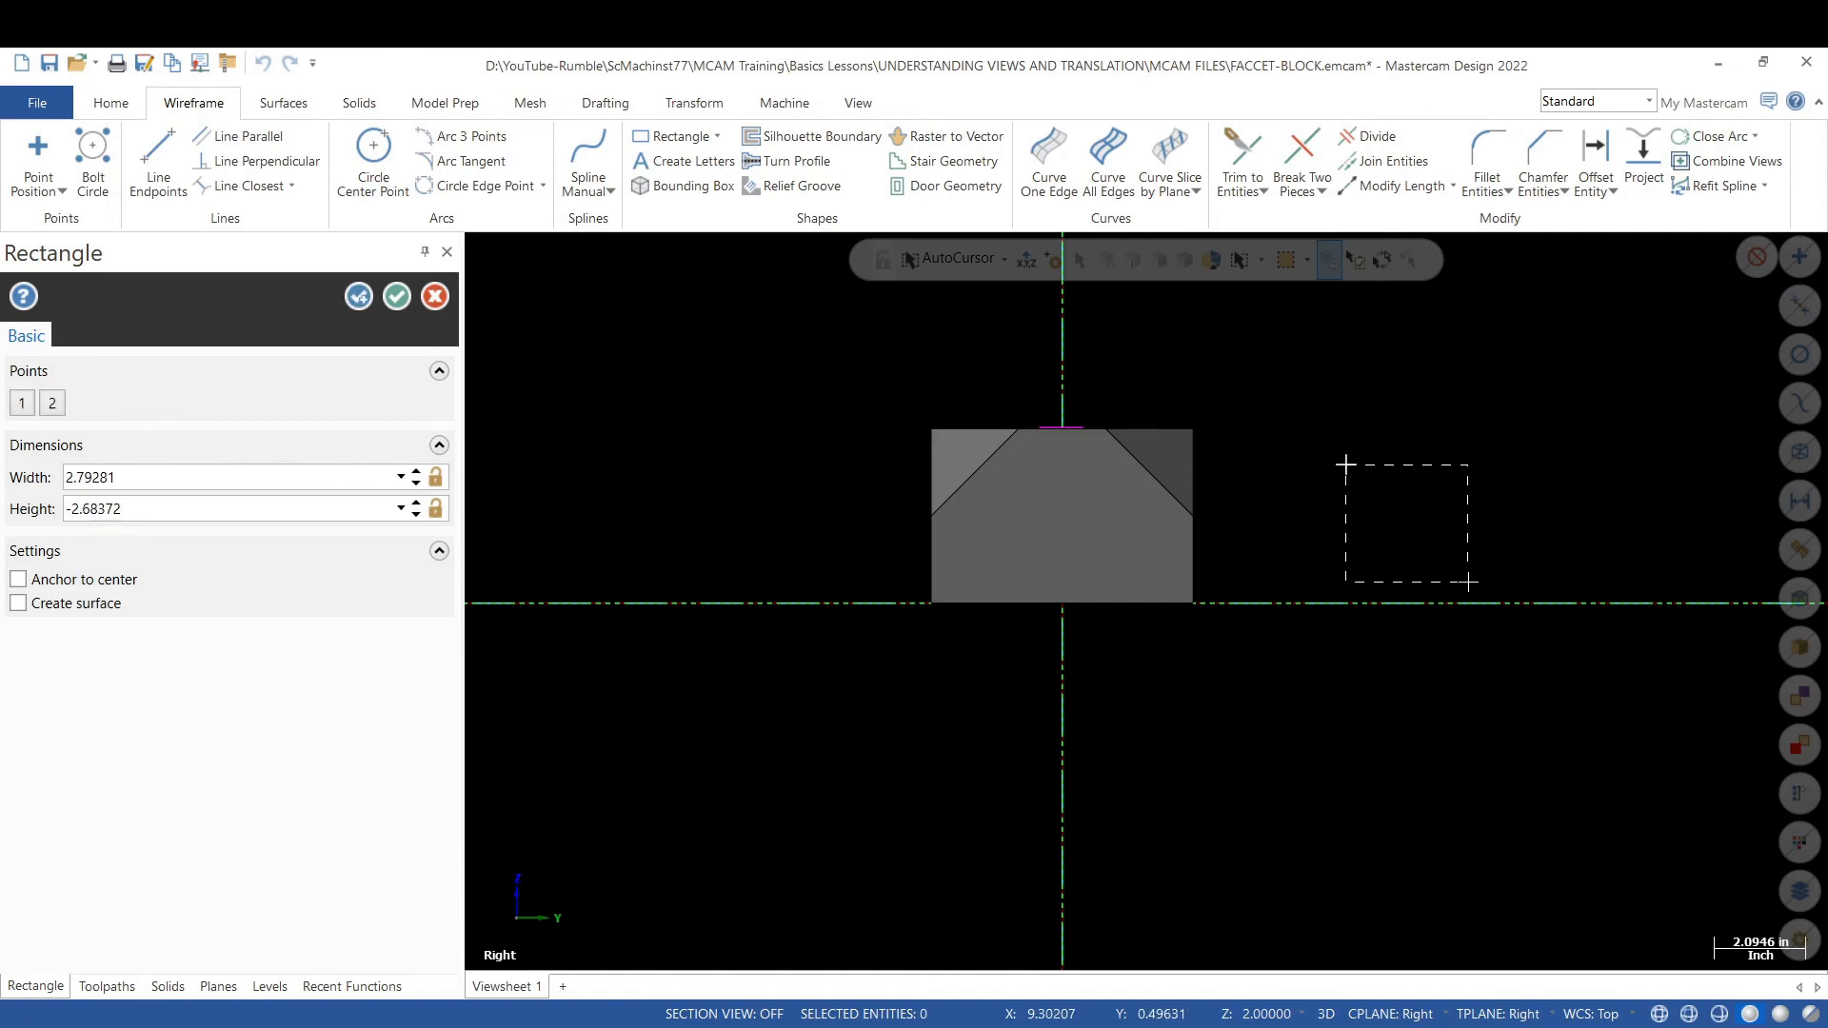
pyautogui.click(395, 298)
# - Set the Z depth to -2.0 and trace a second rectangle over the existing rectangle's opposite corners in 3D mode
pyautogui.click(1270, 1016)
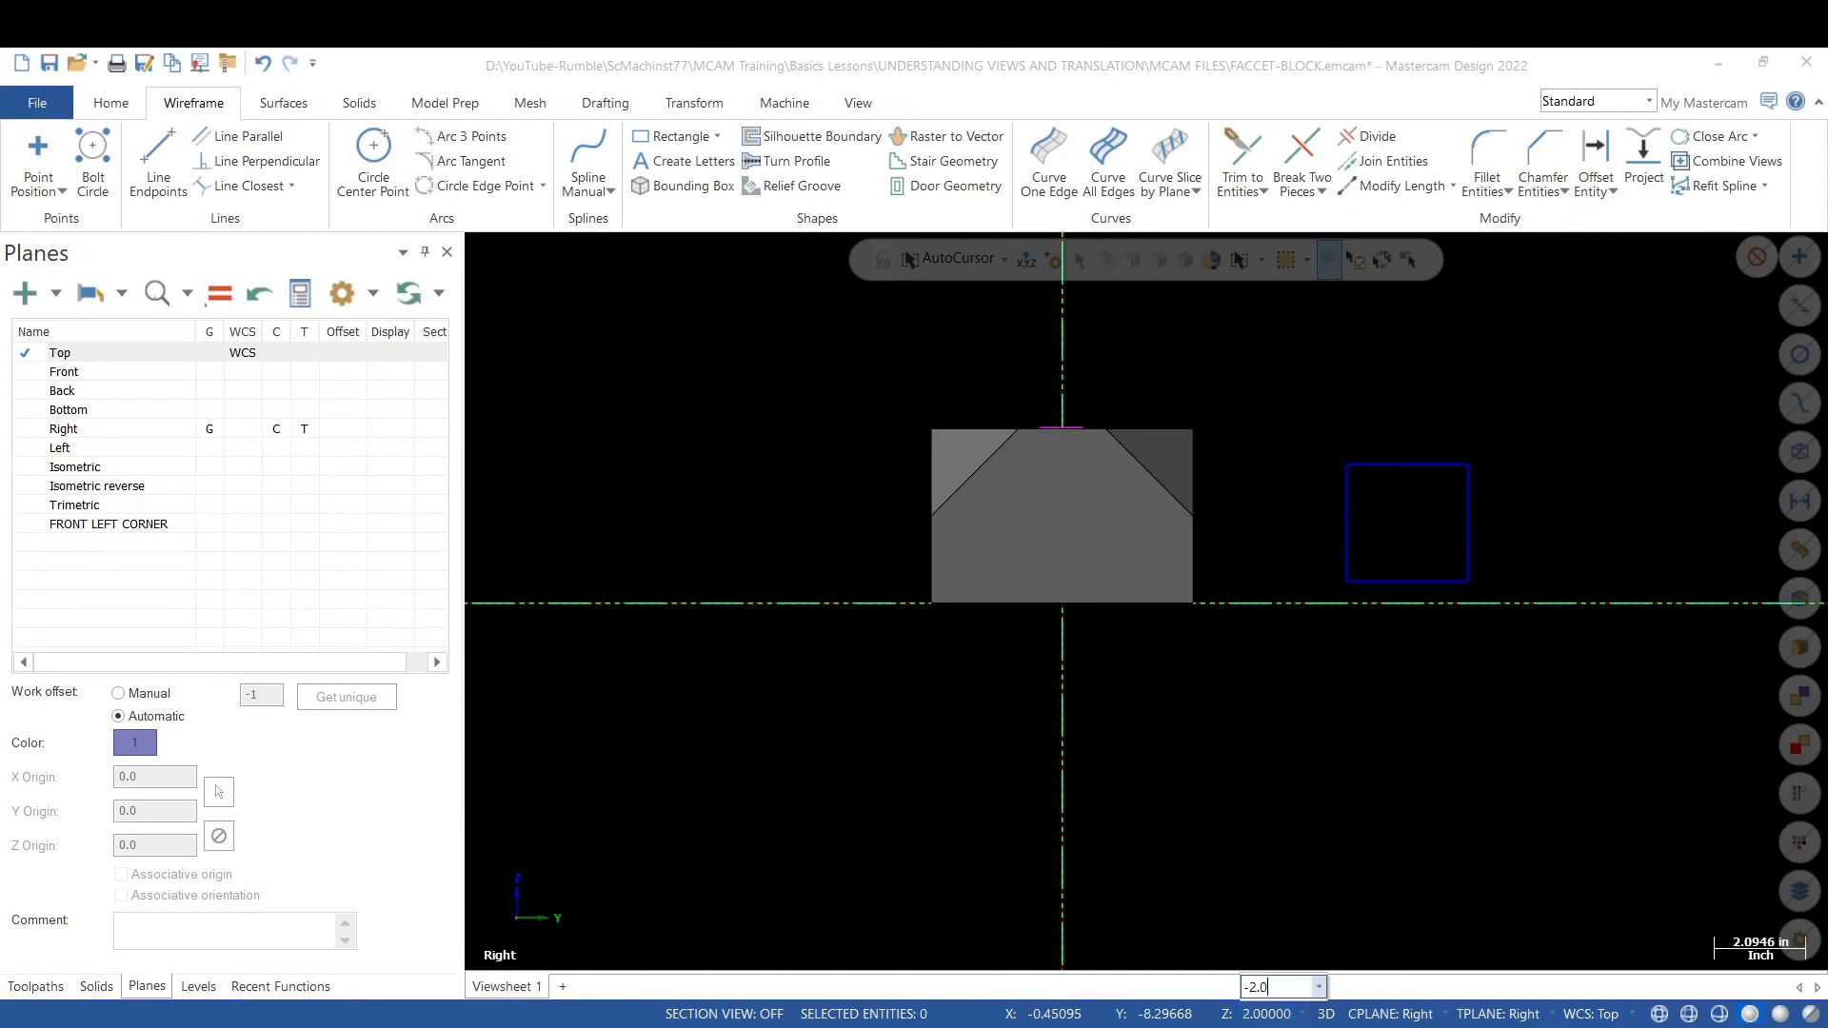
pyautogui.write('-2.0')
pyautogui.press('Return')
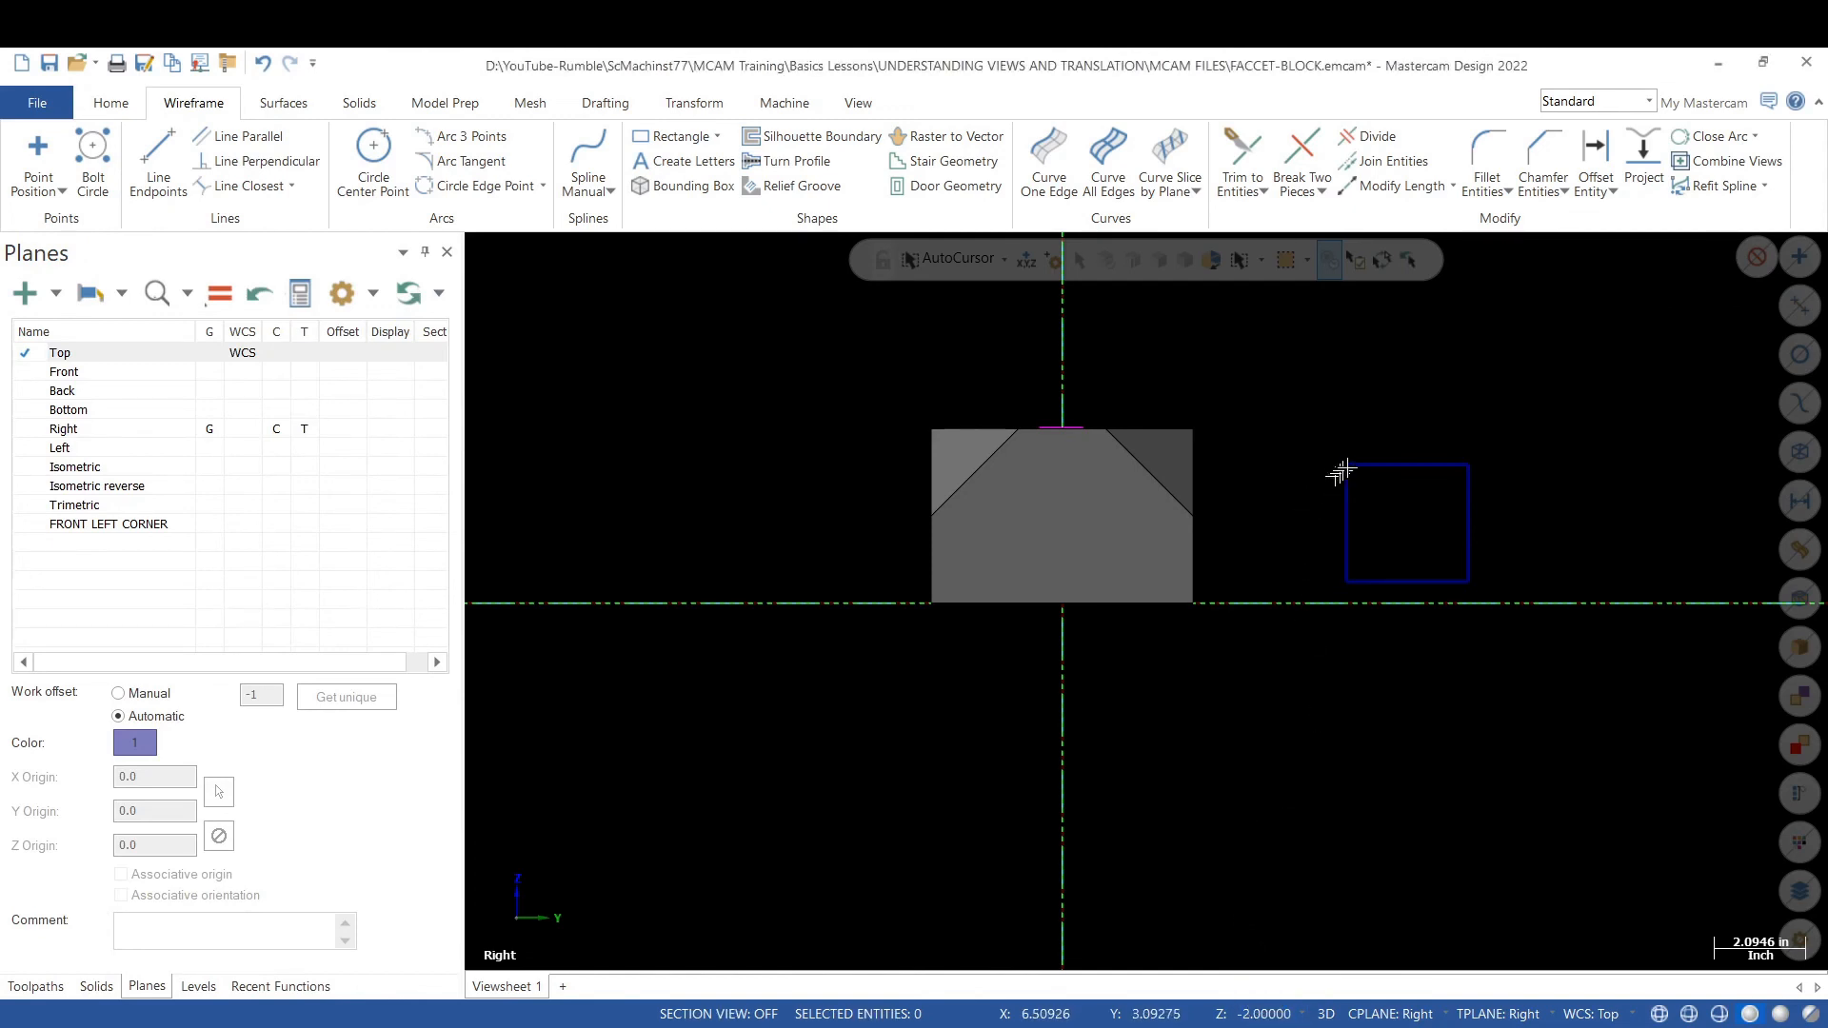
pyautogui.click(676, 140)
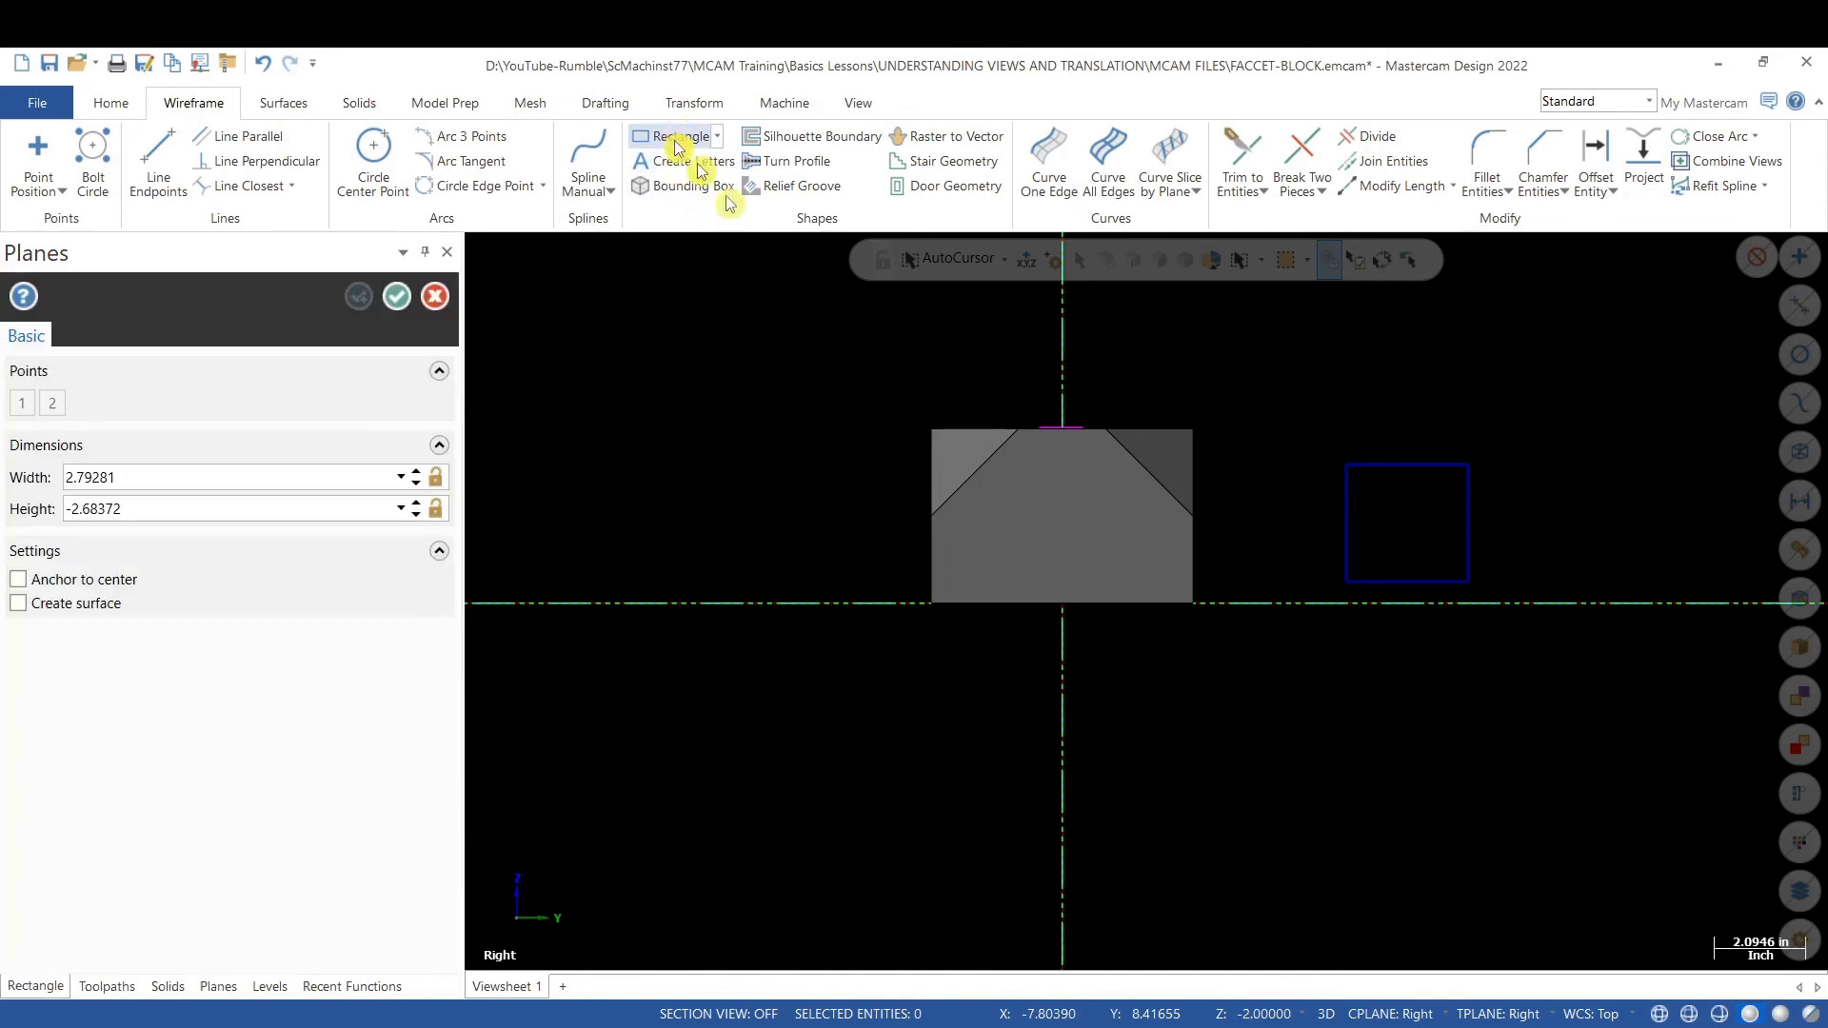
pyautogui.click(1348, 467)
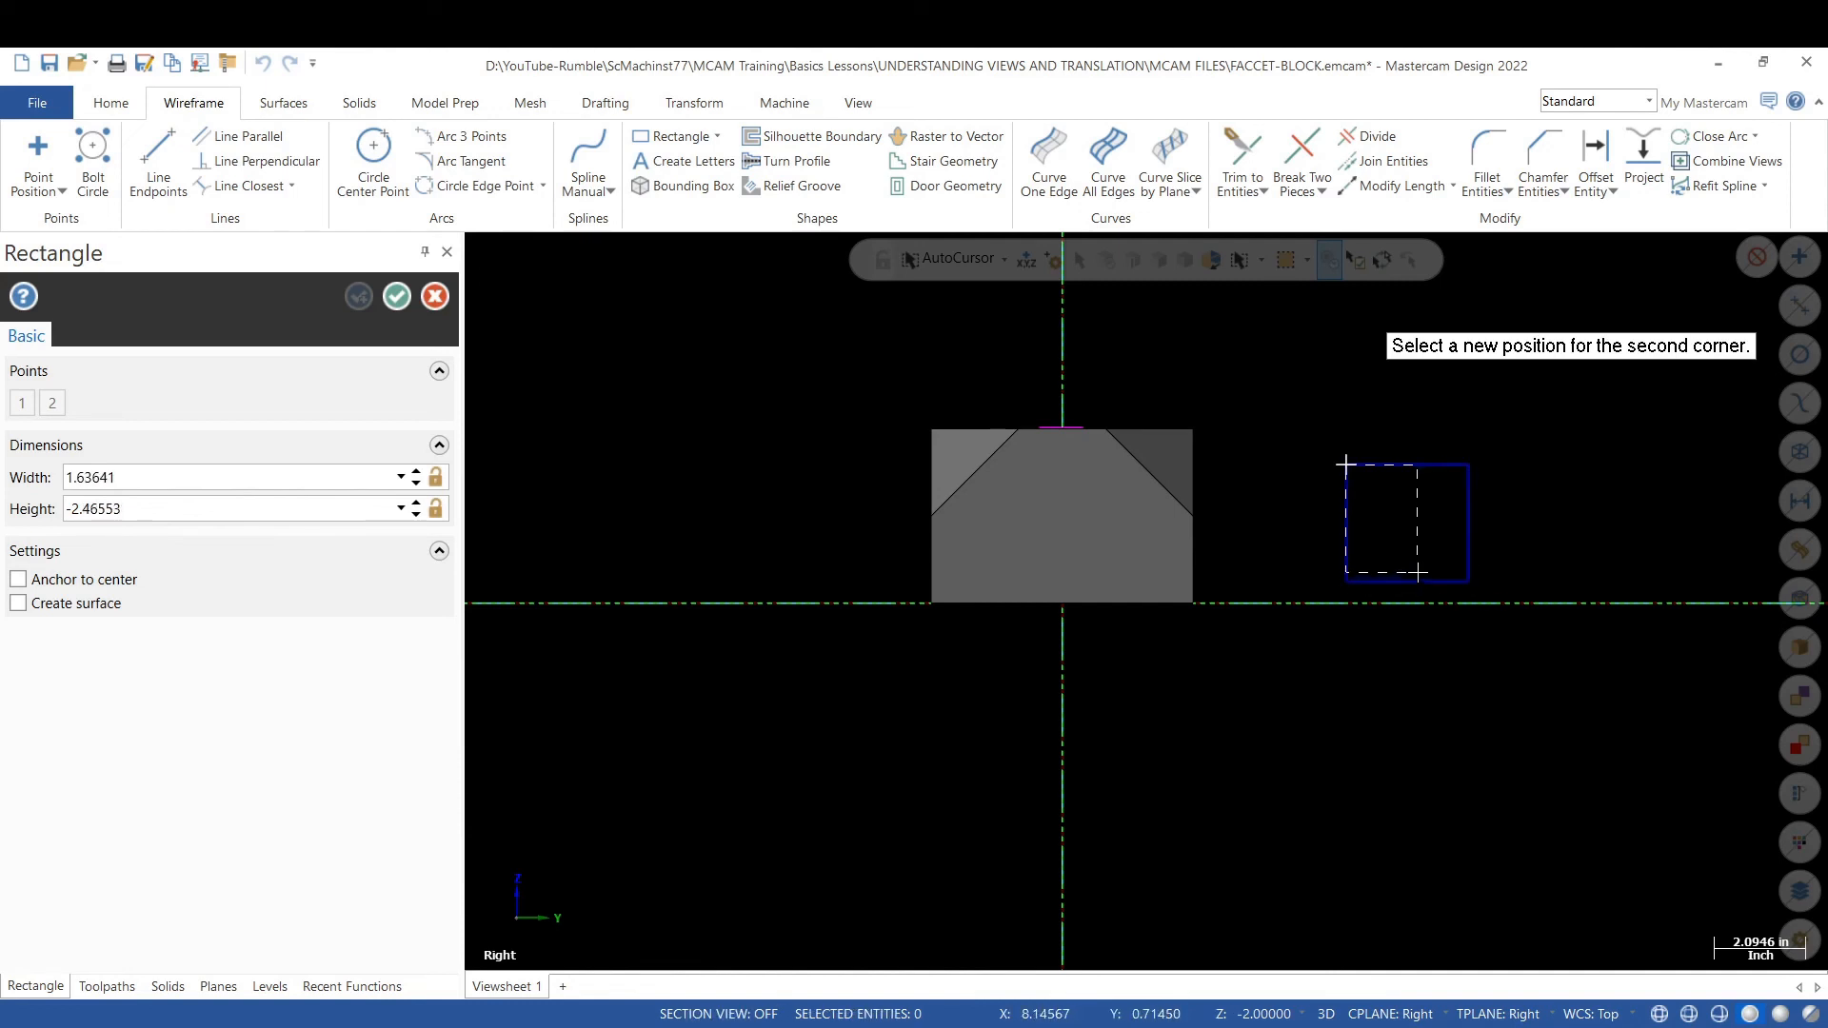
pyautogui.moveTo(1417, 572); pyautogui.dragTo(1448, 641, button='middle')
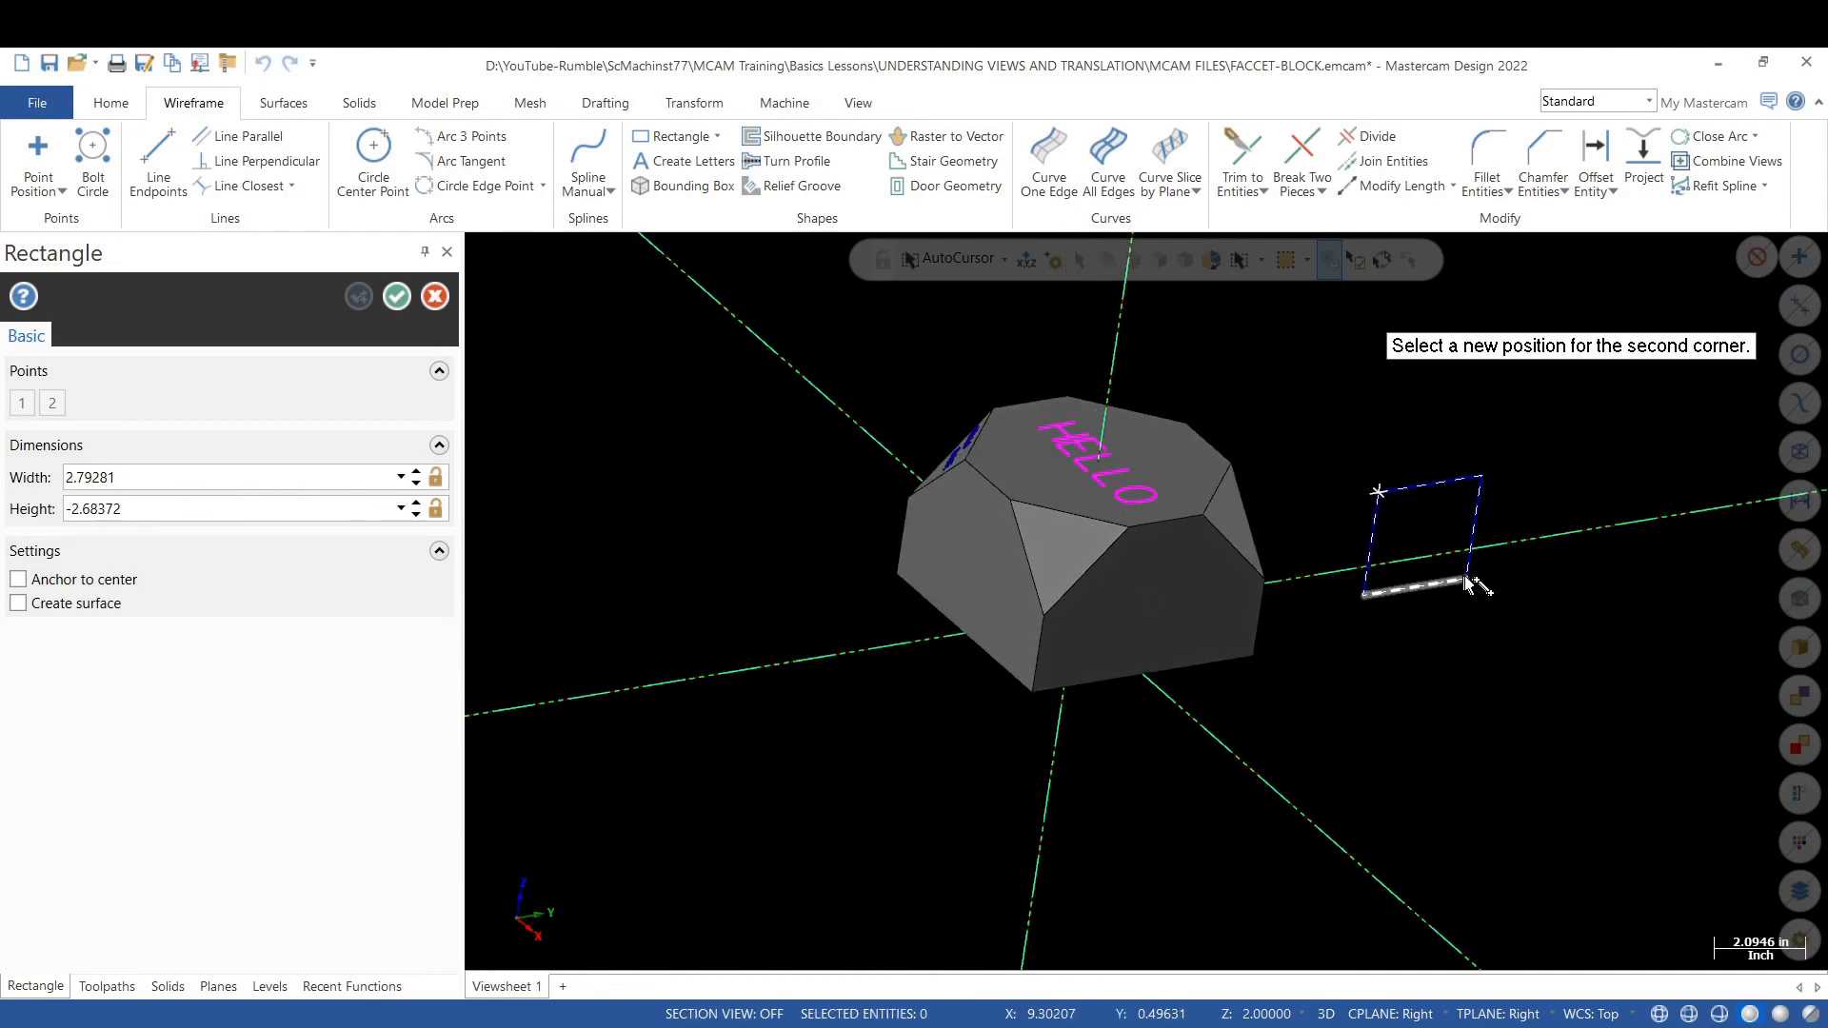
pyautogui.press('Return')
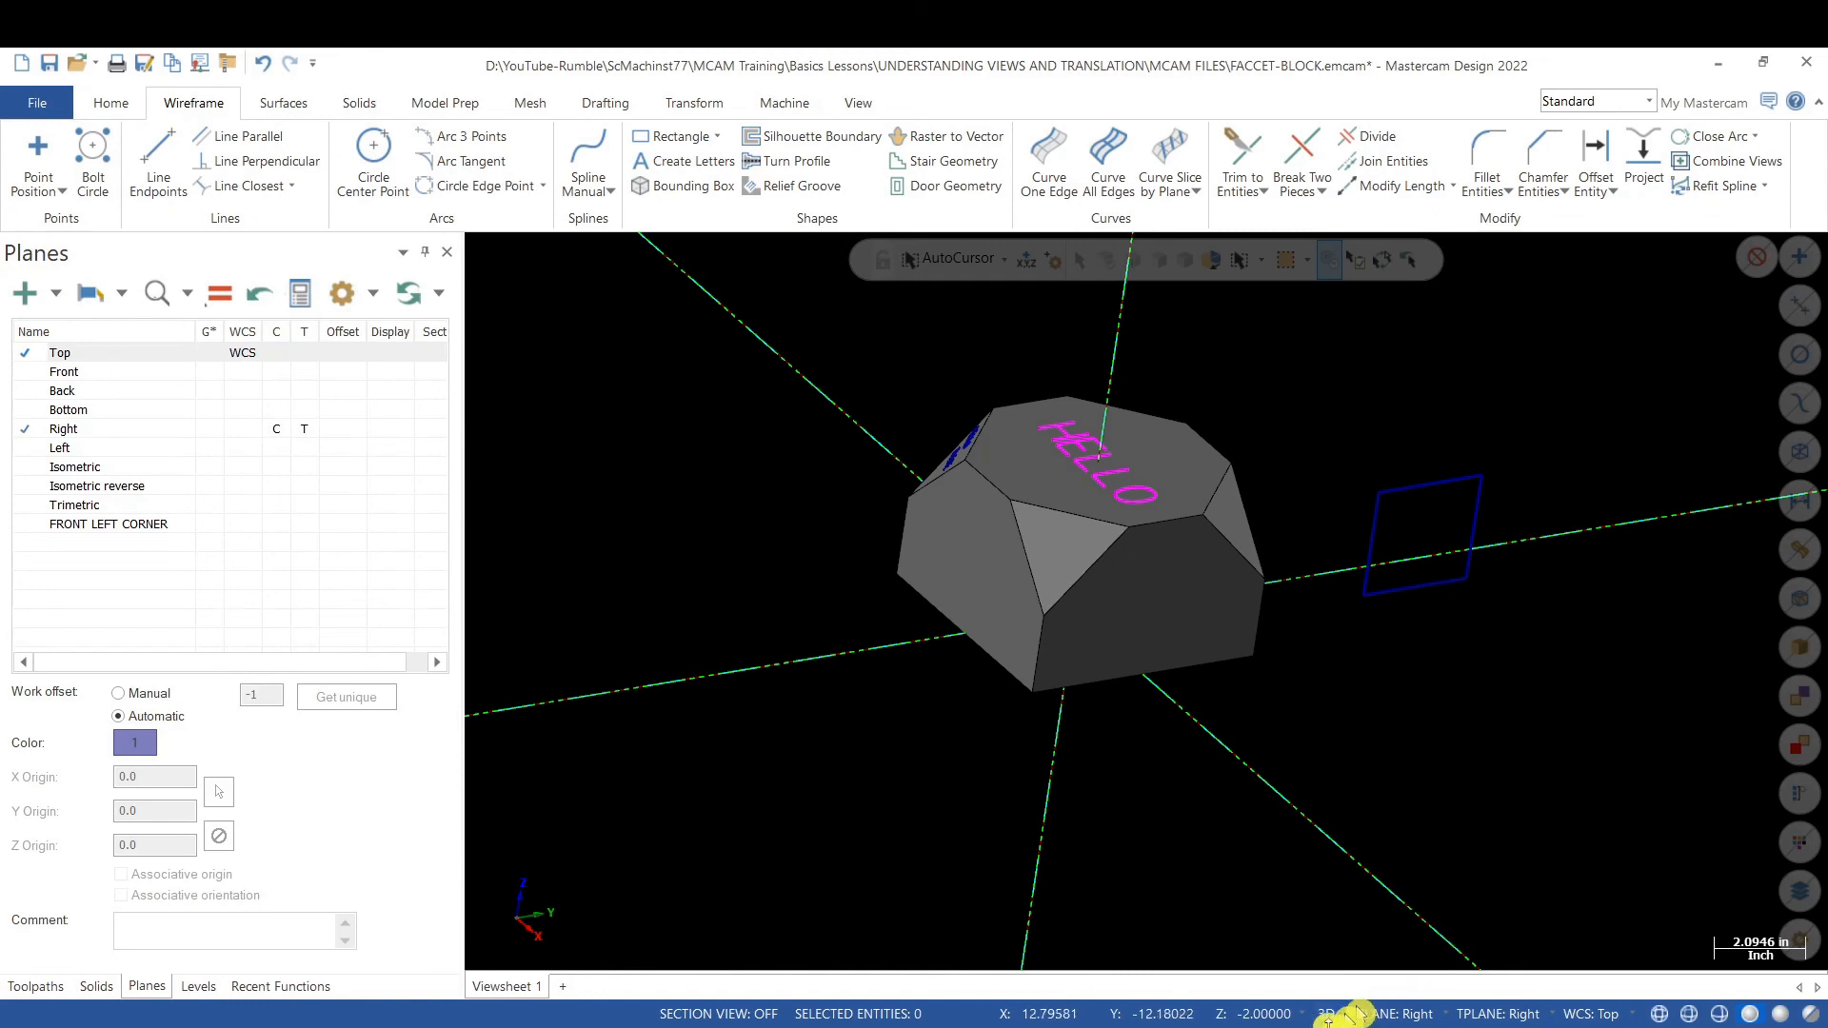
# - Switch to 2D mode and draw a rectangle about 2.79 wide and 2.68 high at Z depth -2.0, using the existing rectangle's opposite corners
pyautogui.click(1332, 1015)
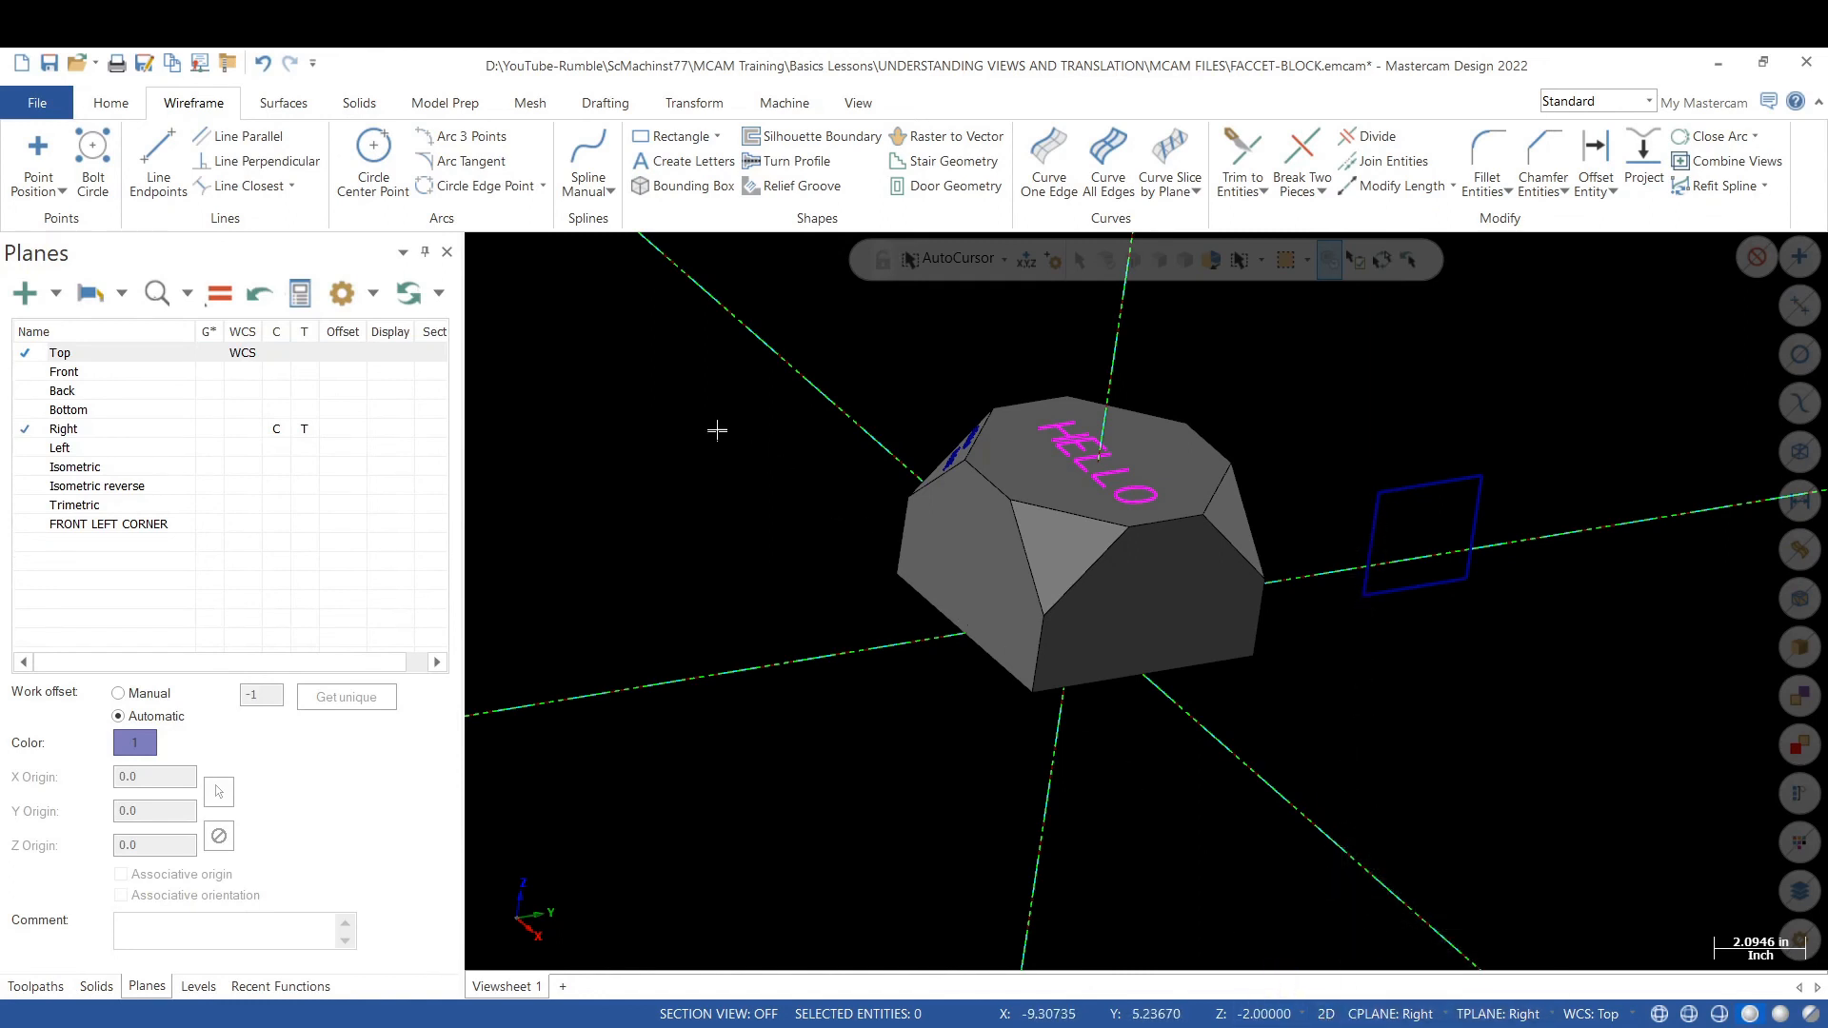
pyautogui.click(672, 136)
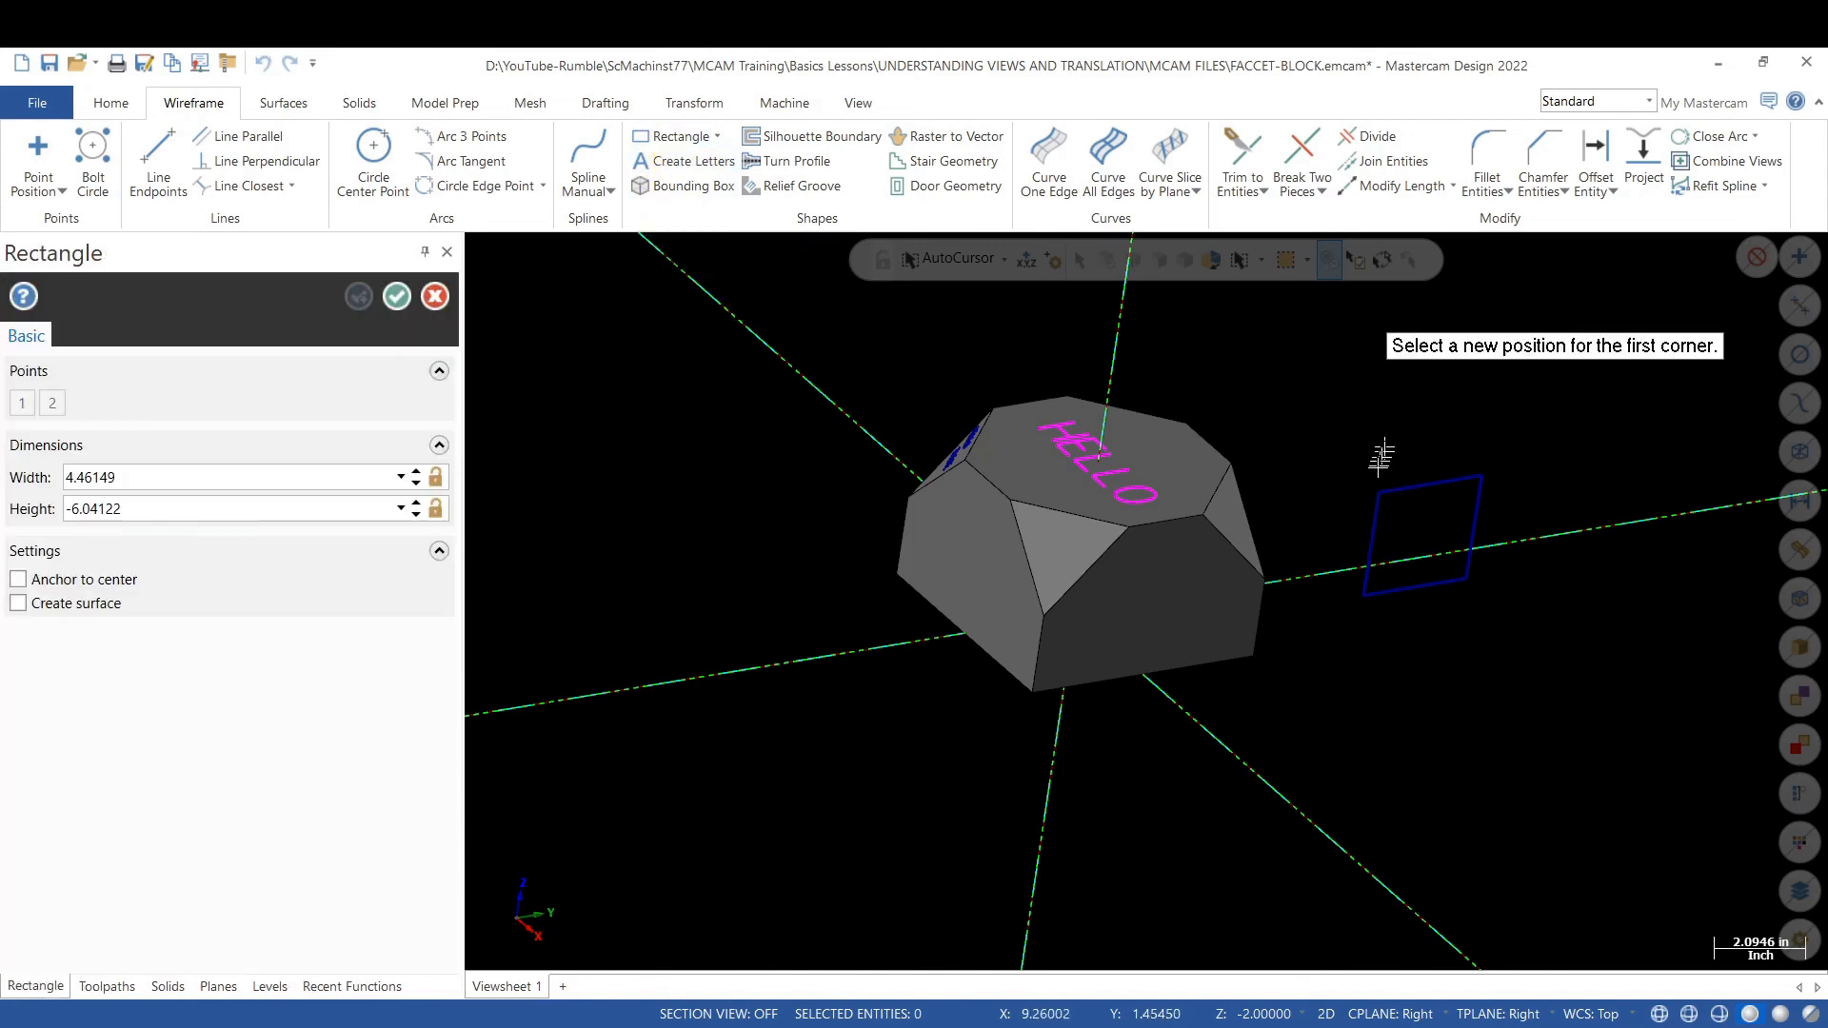
pyautogui.click(1381, 494)
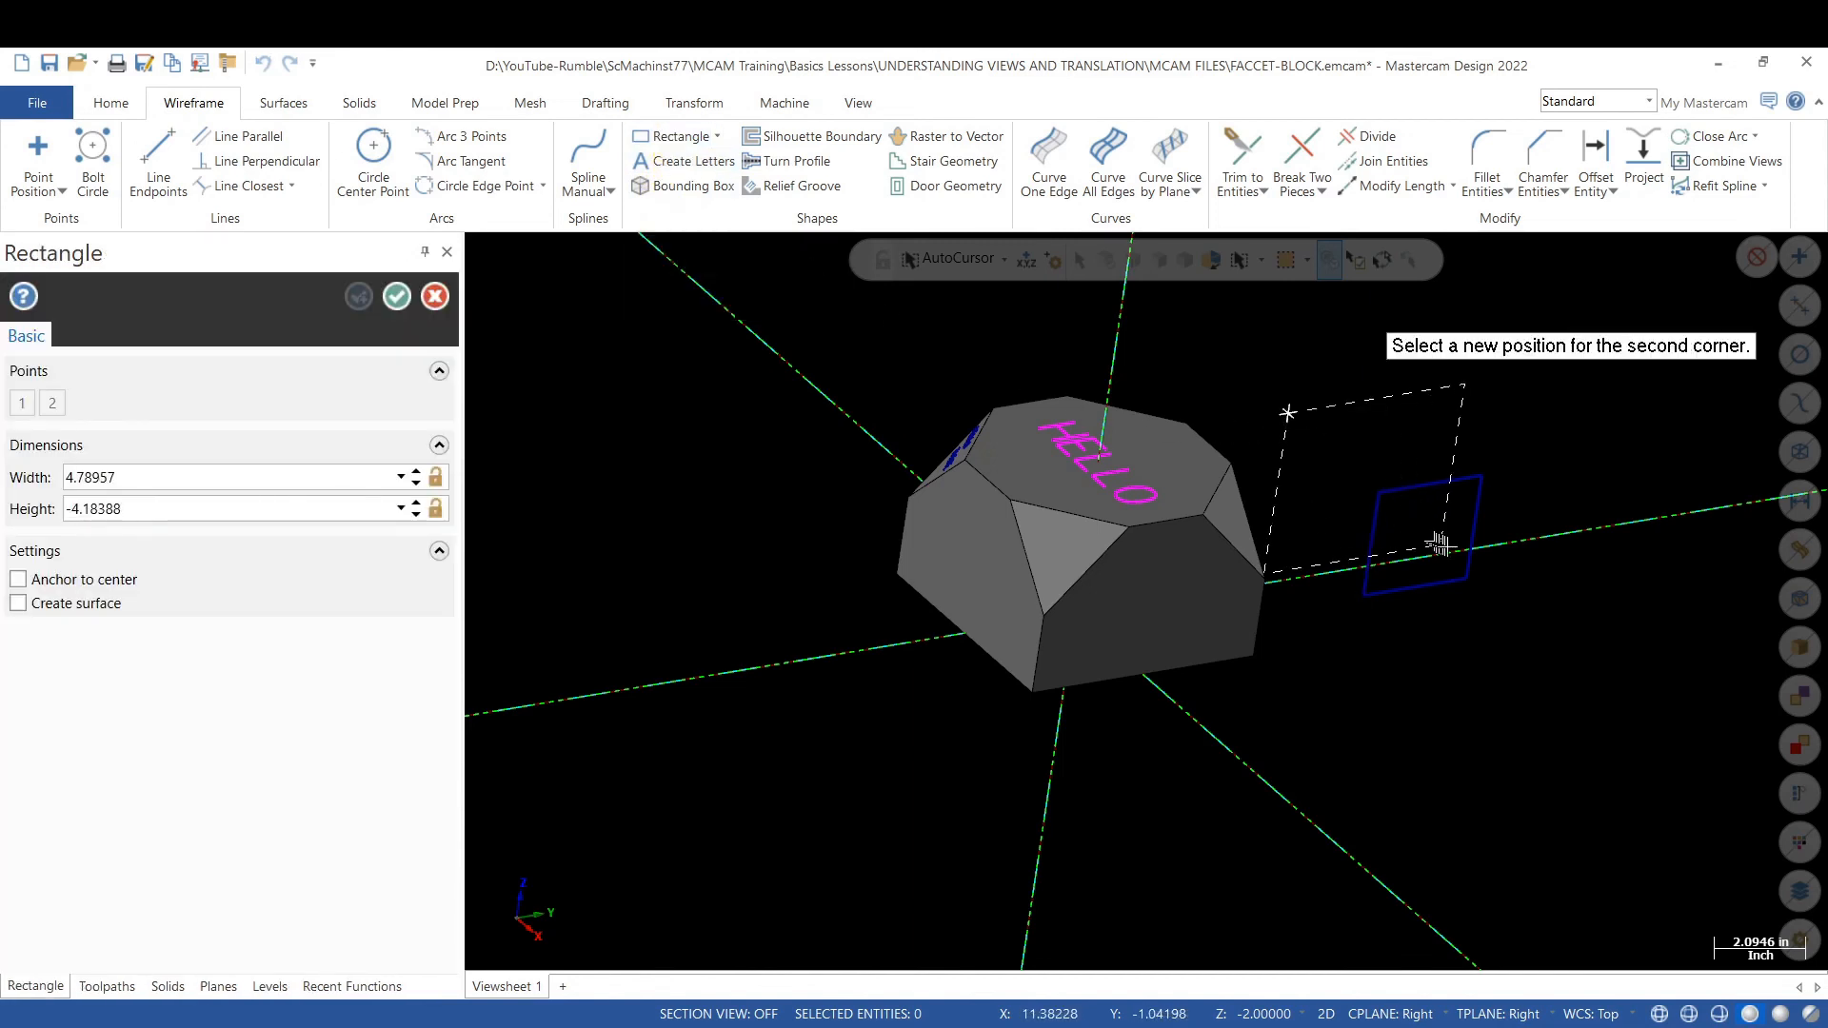
pyautogui.click(1483, 592)
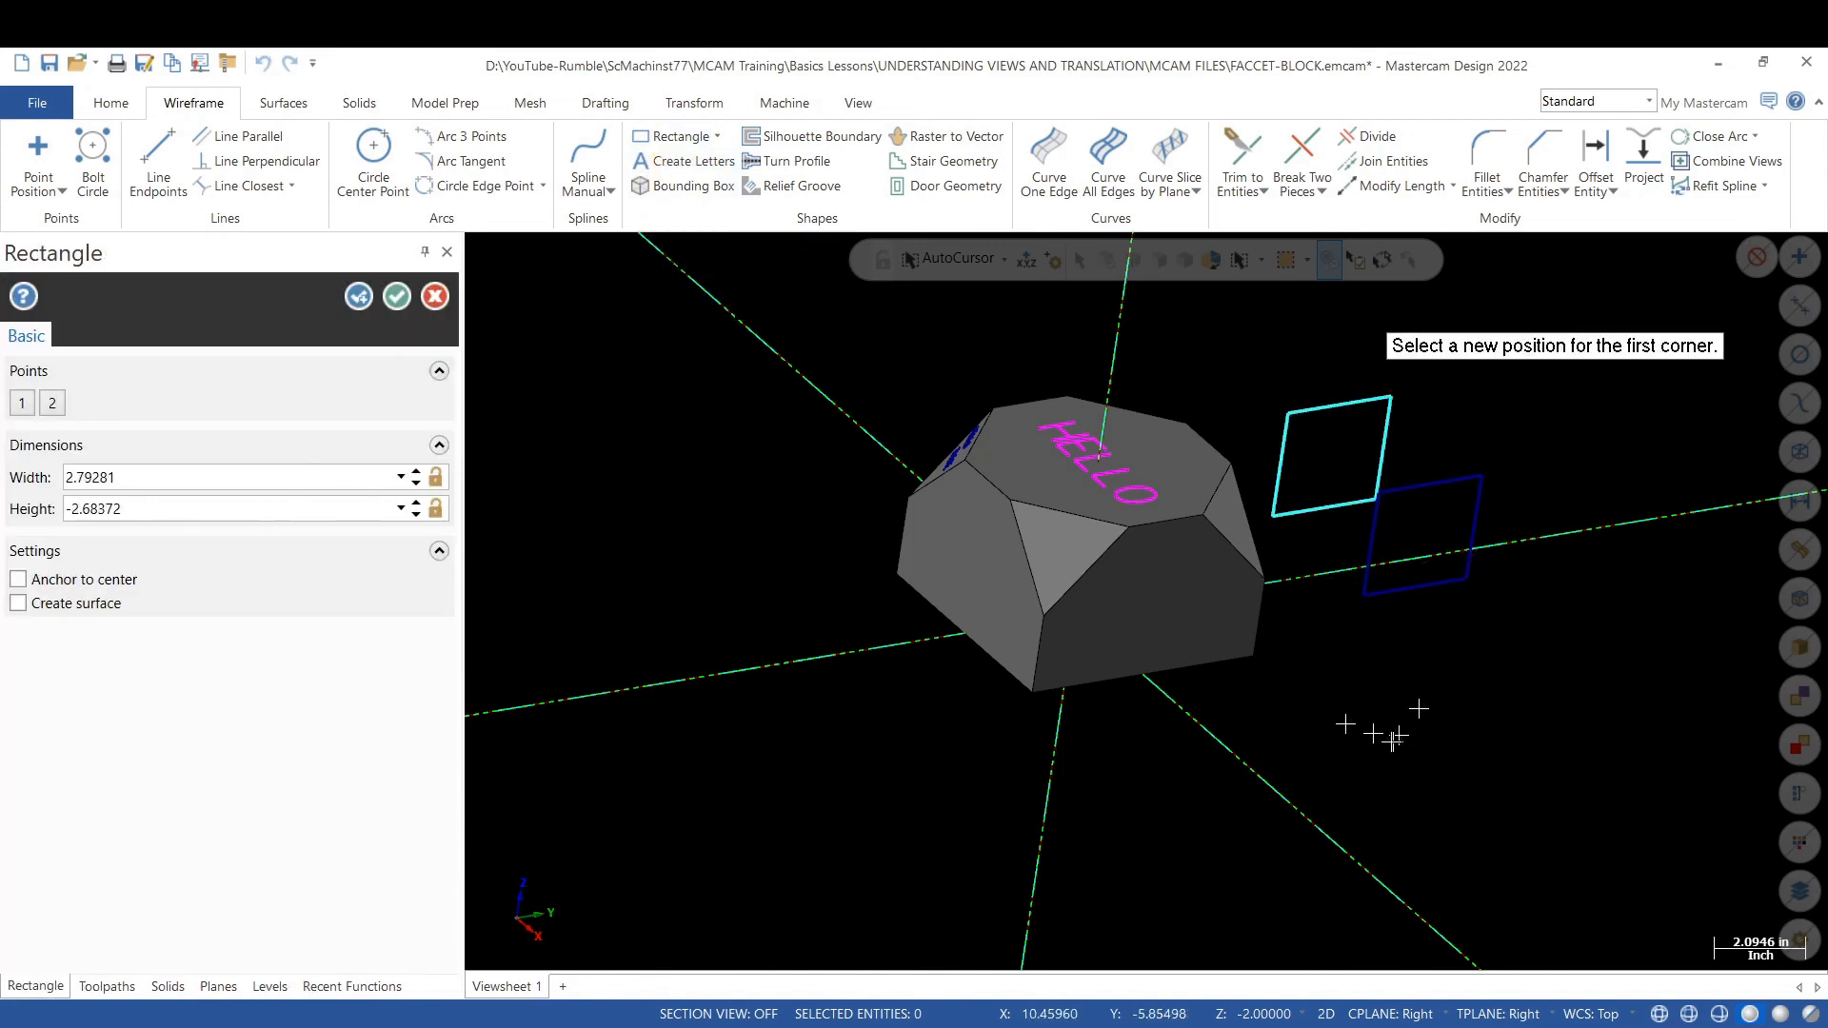
pyautogui.click(396, 296)
pyautogui.moveTo(889, 403)
pyautogui.mouseDown(button='middle')
pyautogui.moveTo(968, 445)
pyautogui.moveTo(791, 404)
pyautogui.moveTo(699, 433)
pyautogui.moveTo(775, 531)
pyautogui.moveTo(672, 462)
pyautogui.moveTo(653, 505)
pyautogui.moveTo(1314, 371)
pyautogui.mouseUp(button='middle')
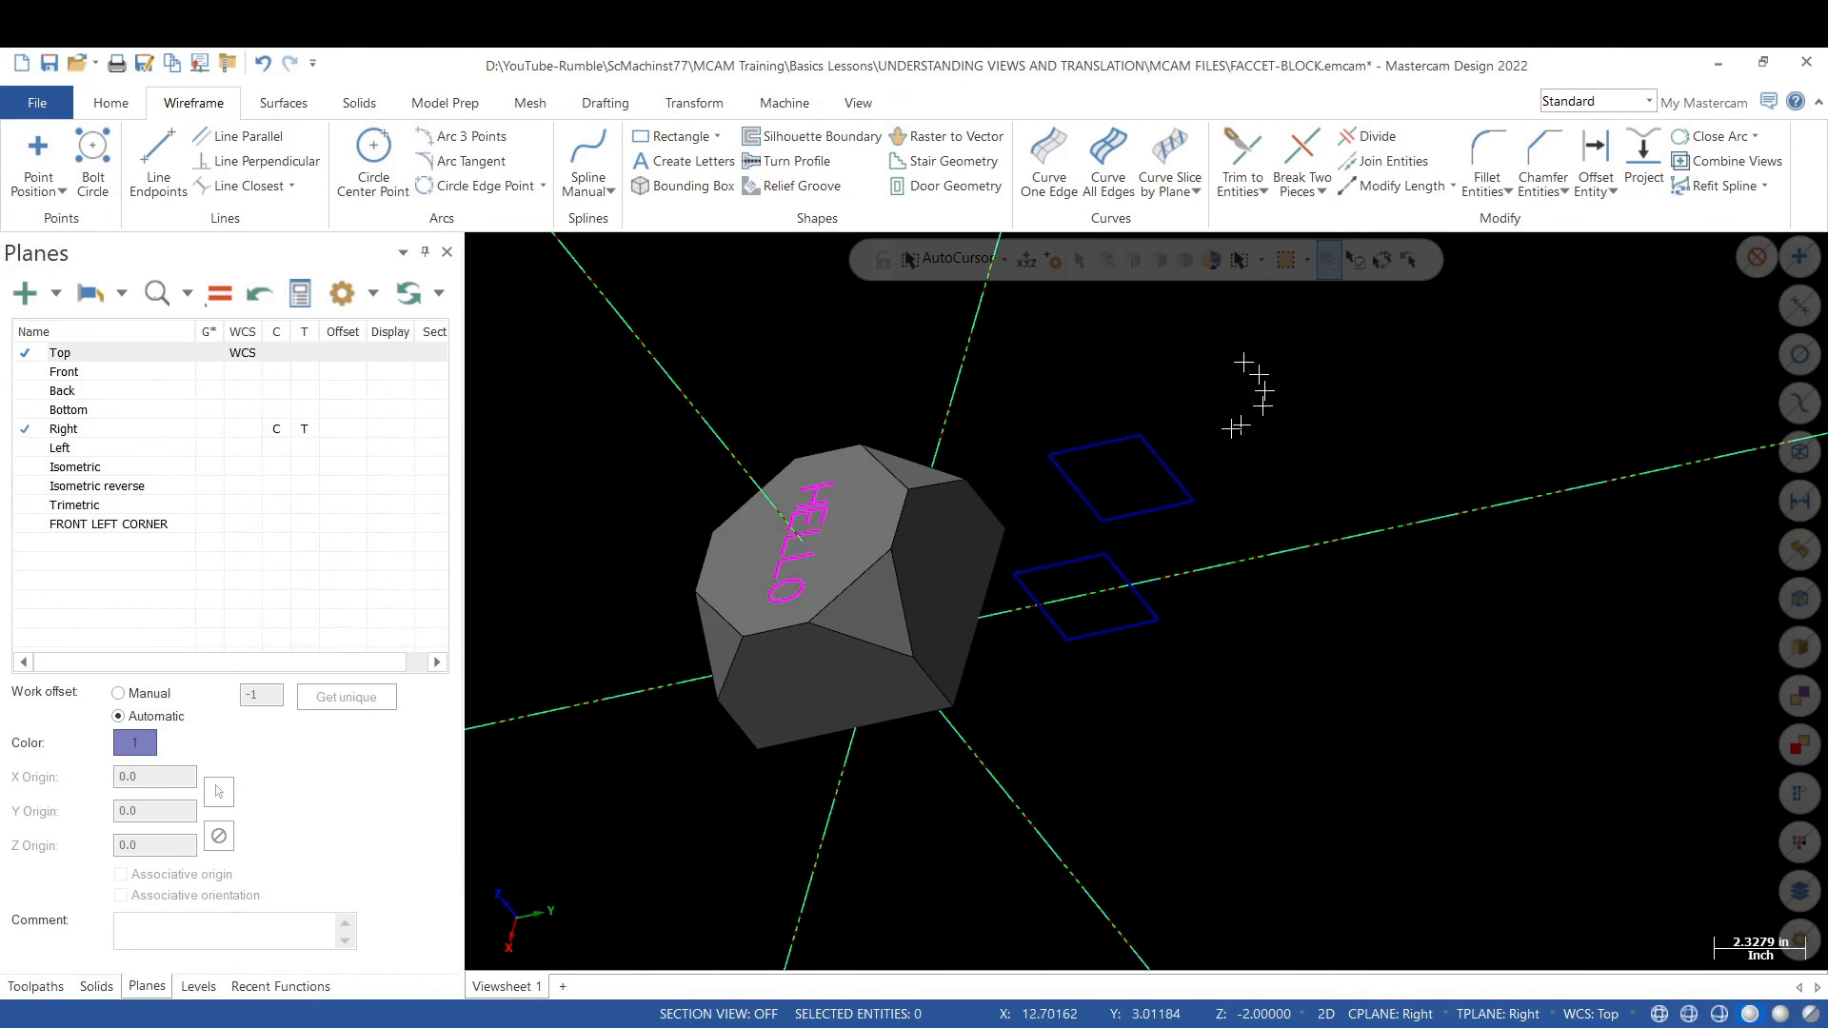
# - Switch back to 3D mode and draw five endpoint lines, both straight and diagonal, connecting corners of the rectangles at Z 2.0 and -2.0
pyautogui.click(1327, 1015)
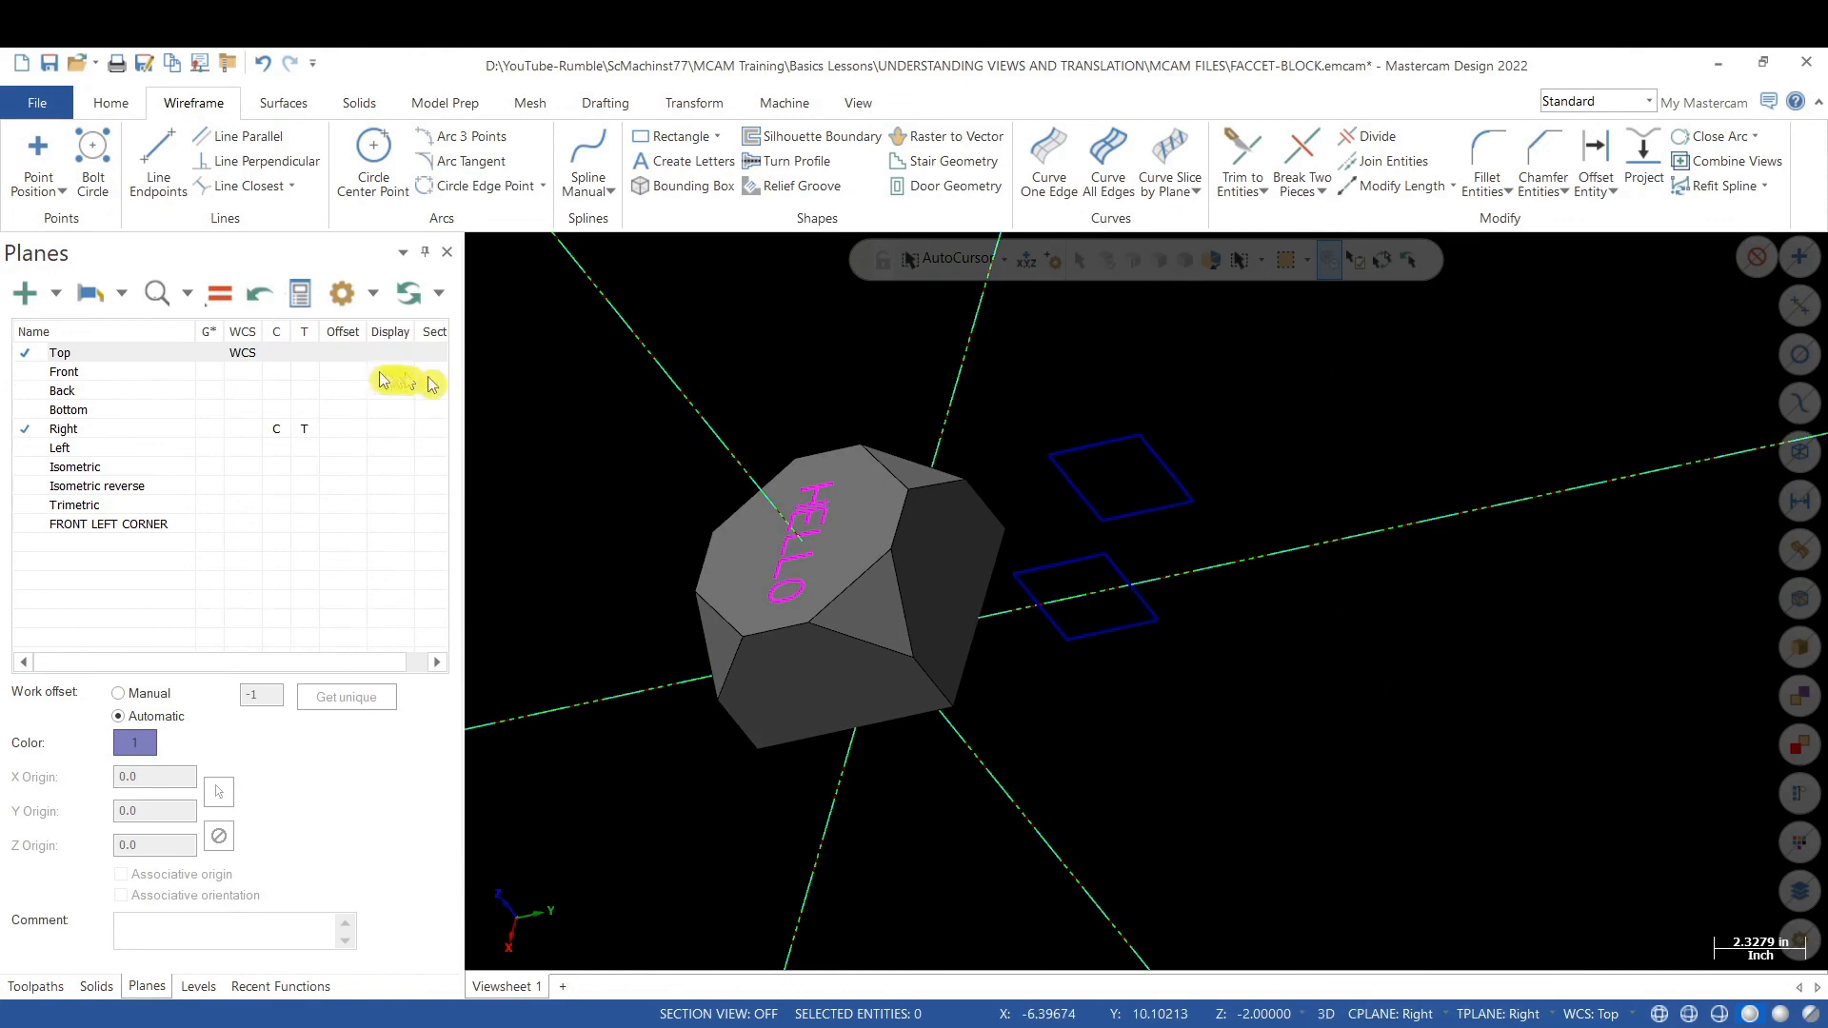
pyautogui.click(159, 154)
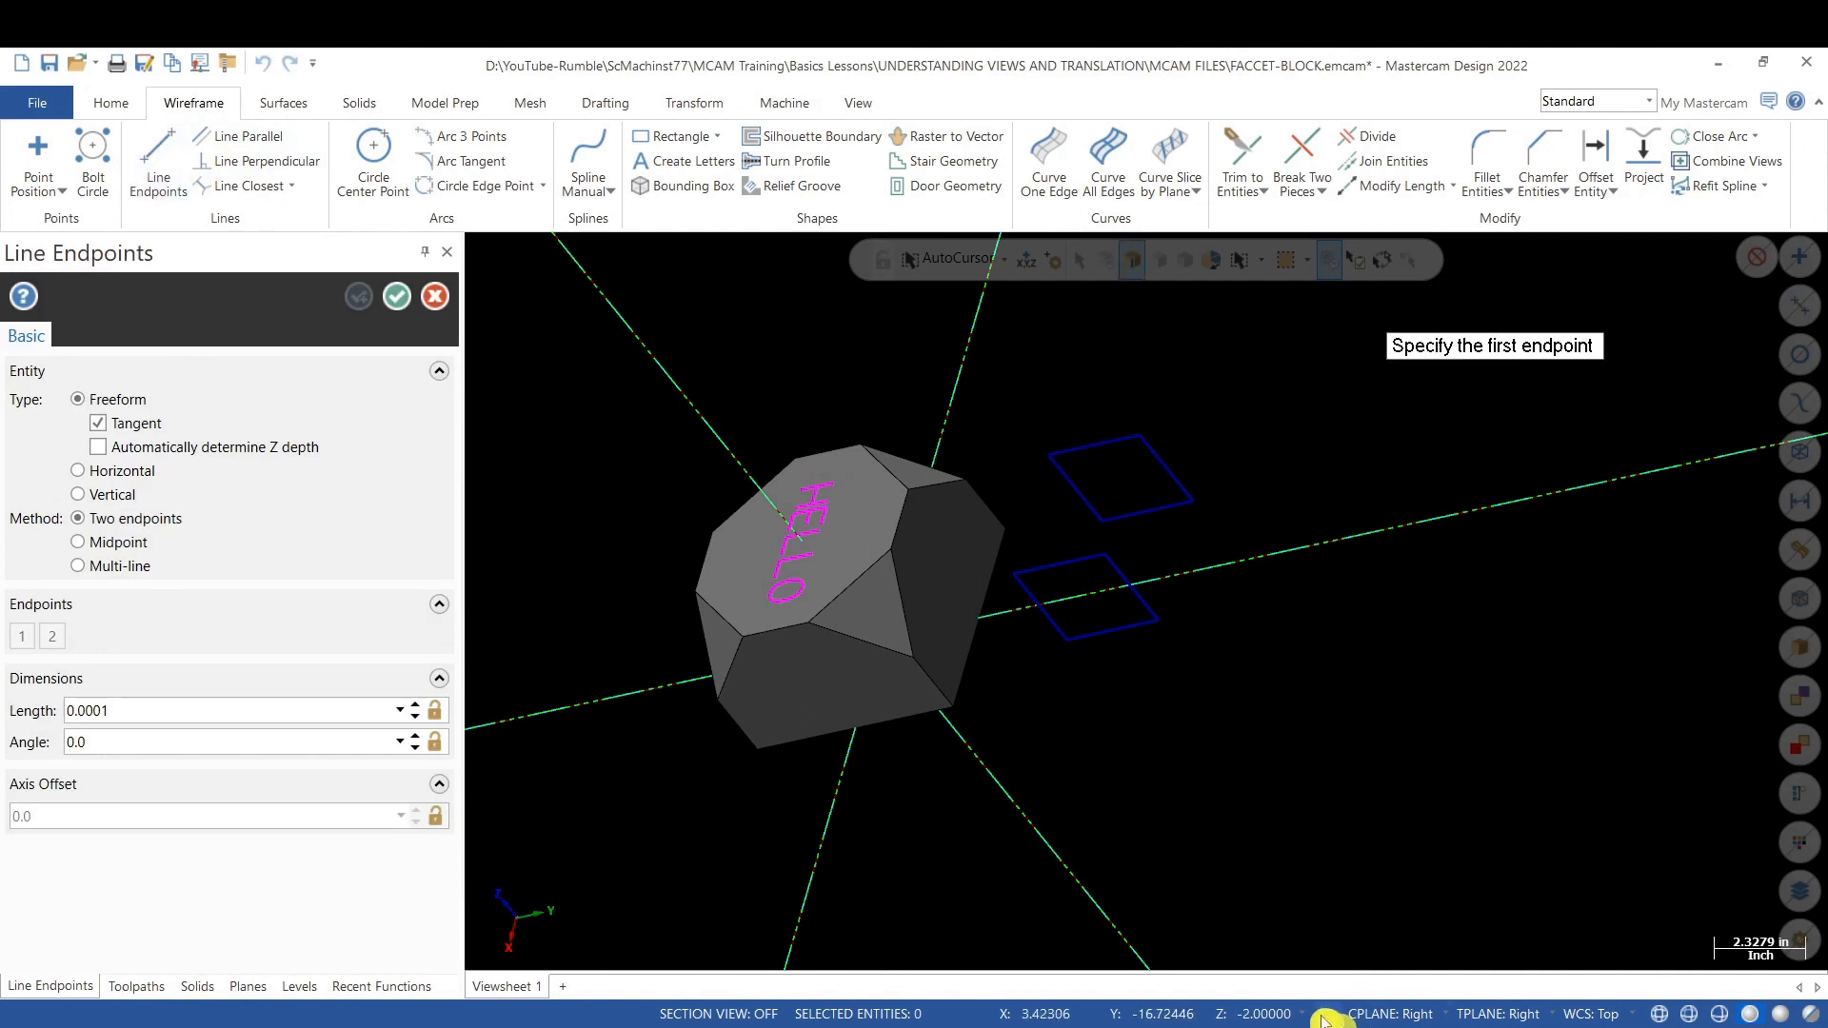
pyautogui.click(1014, 572)
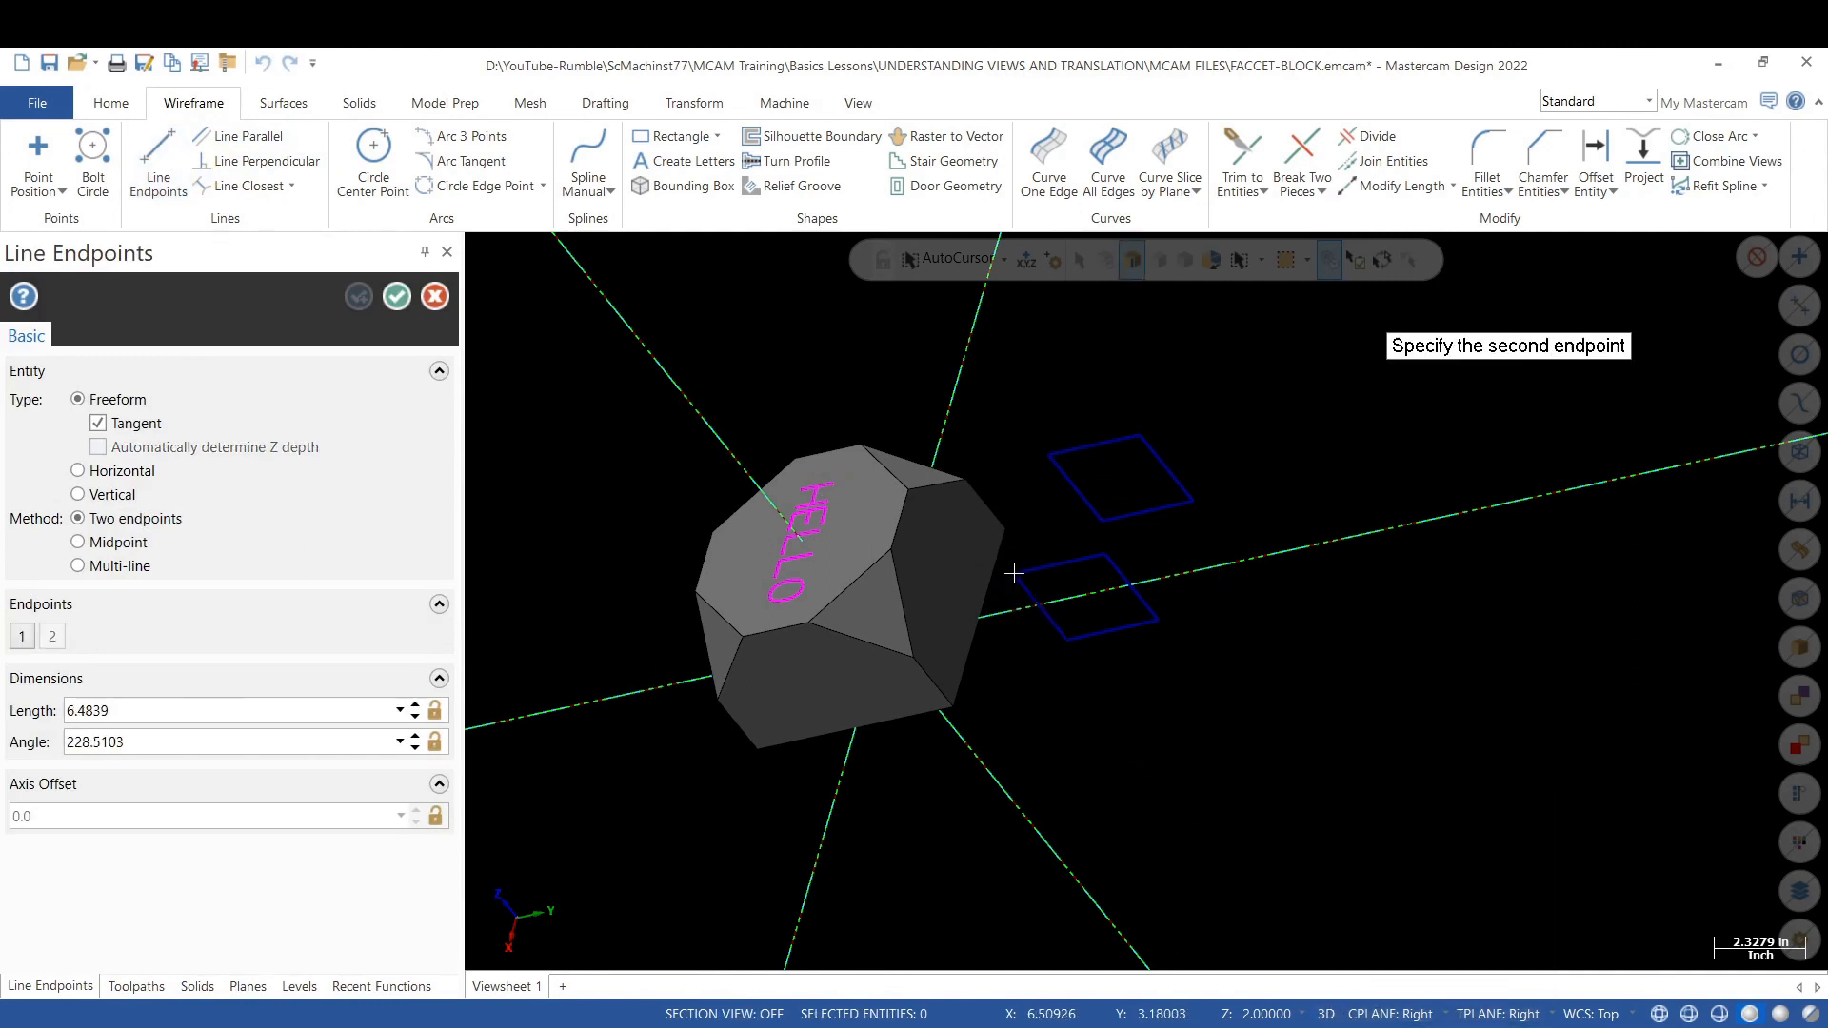
pyautogui.click(1050, 455)
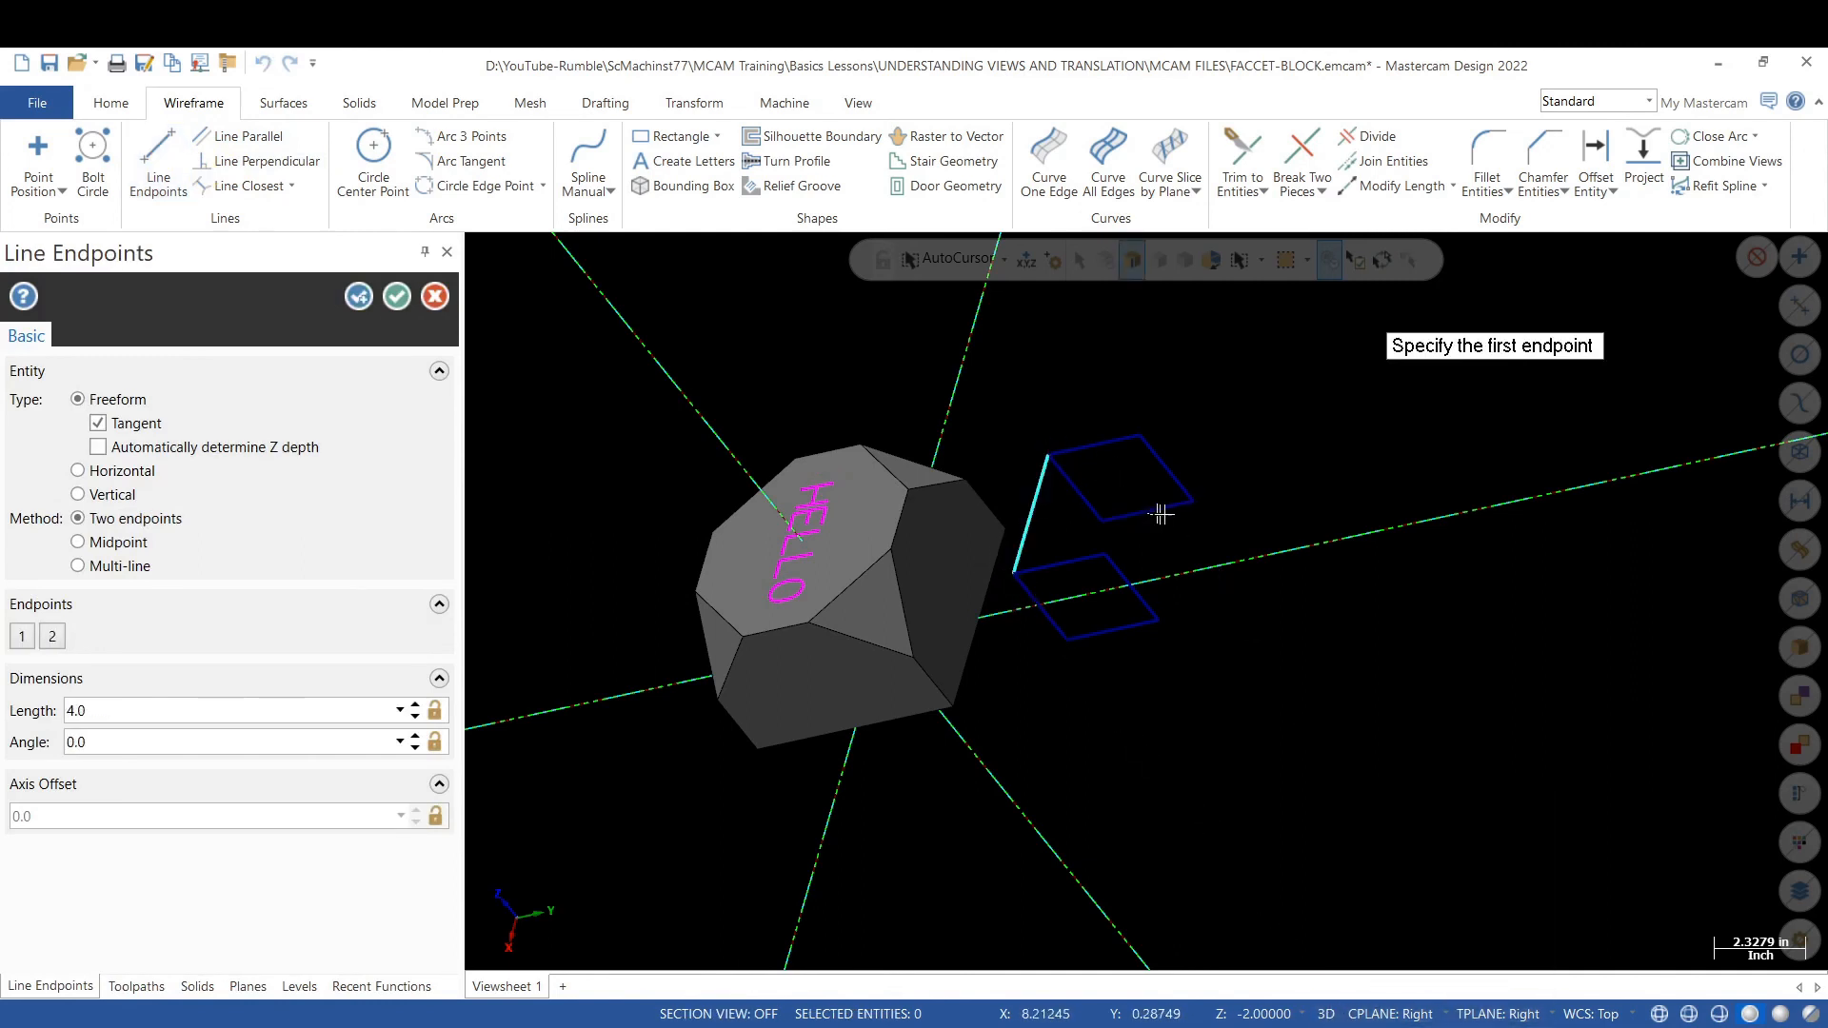
pyautogui.click(1190, 501)
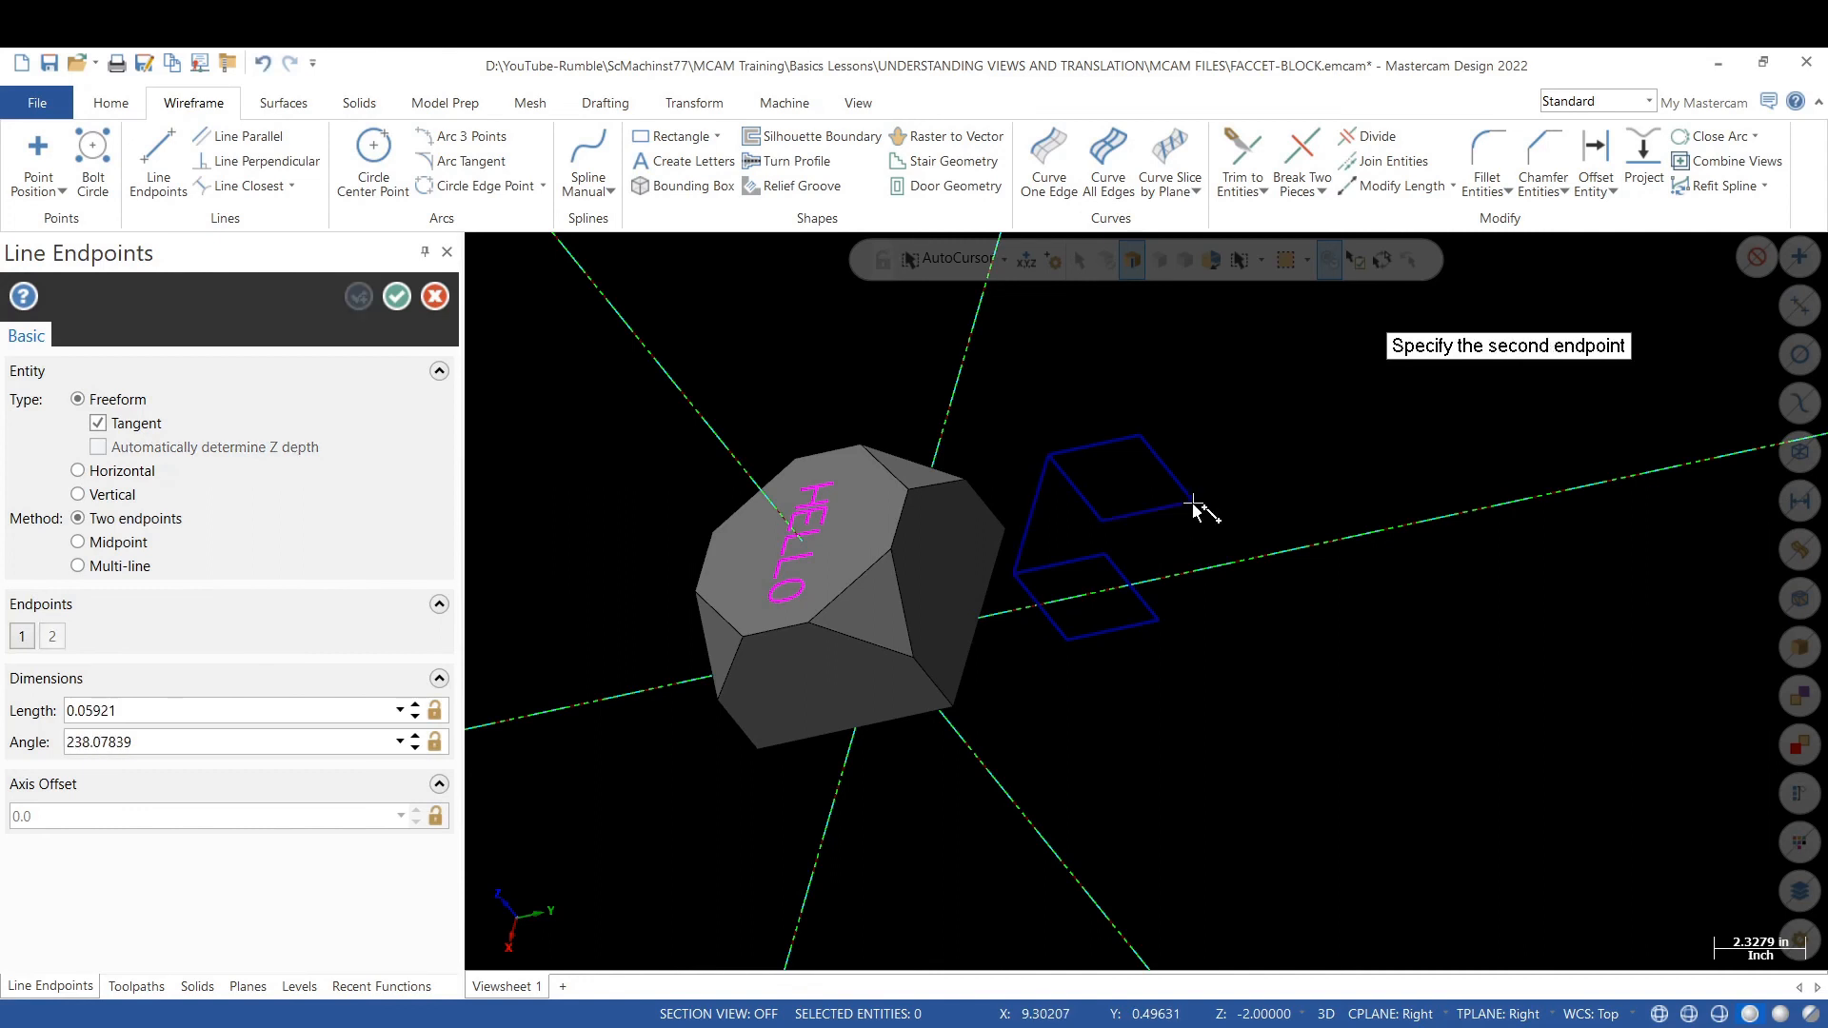
pyautogui.click(1016, 573)
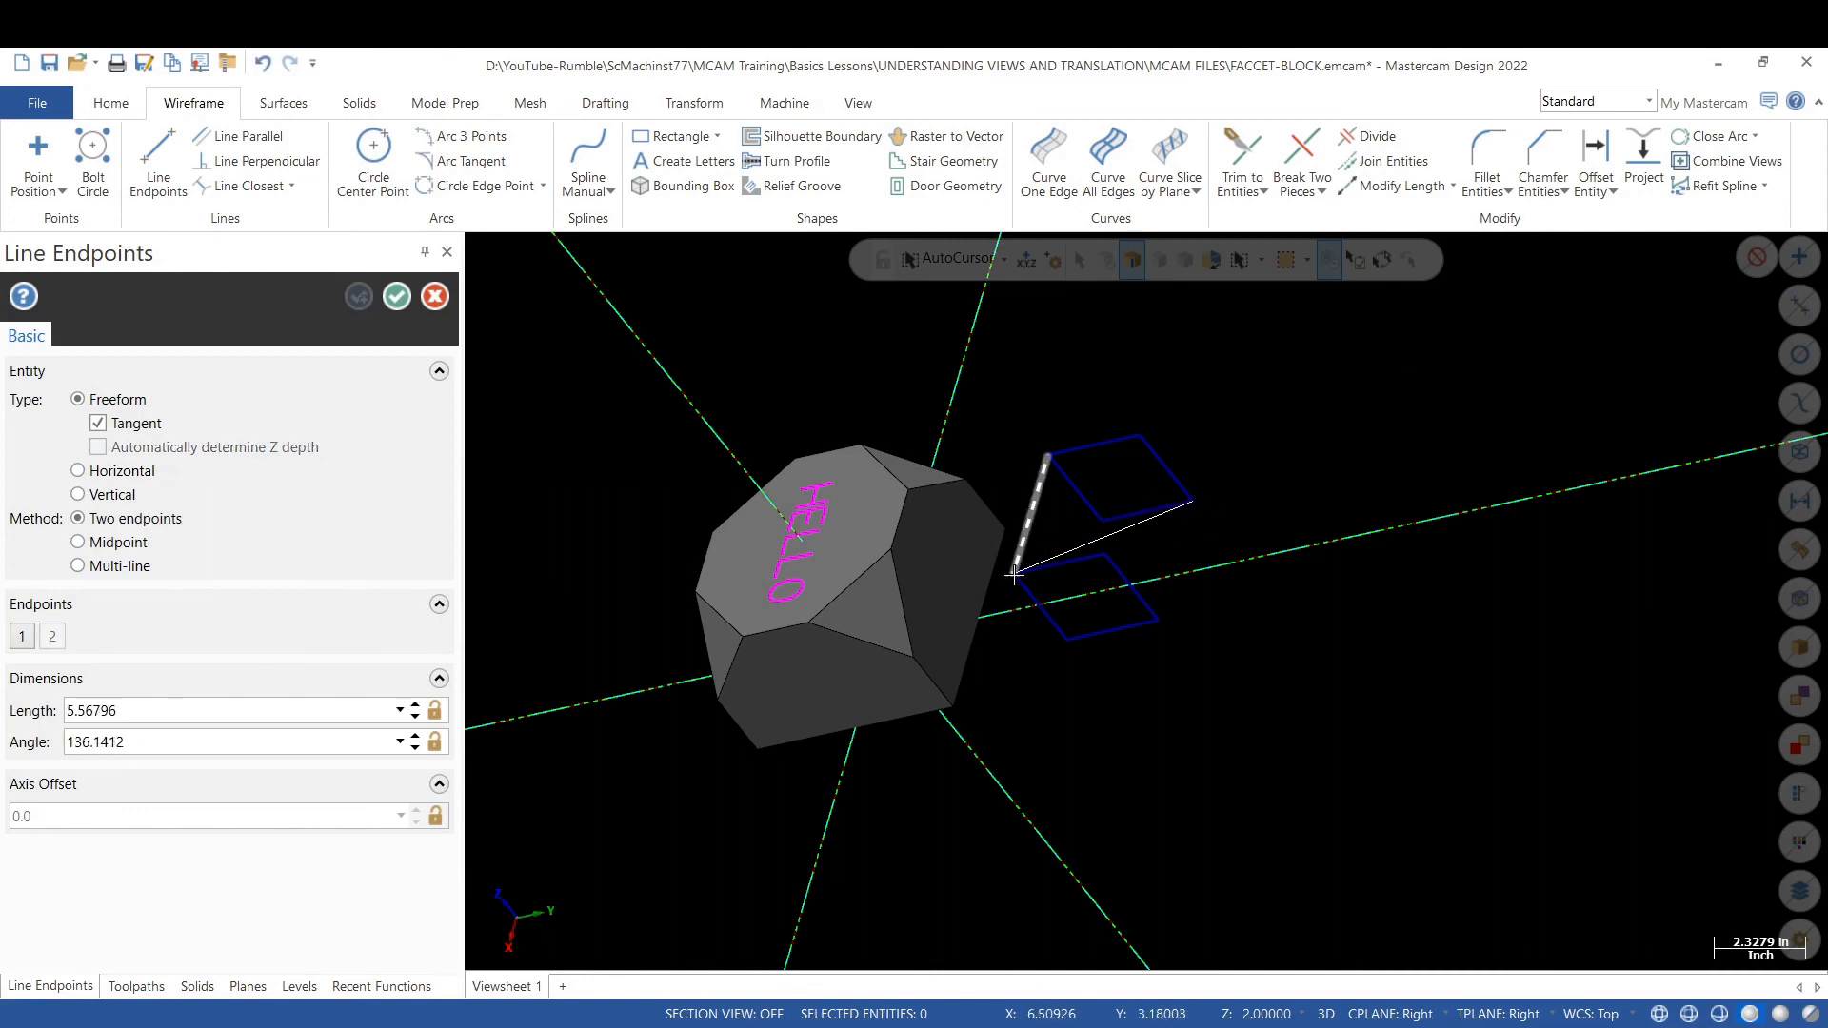
pyautogui.click(1102, 523)
pyautogui.click(1104, 554)
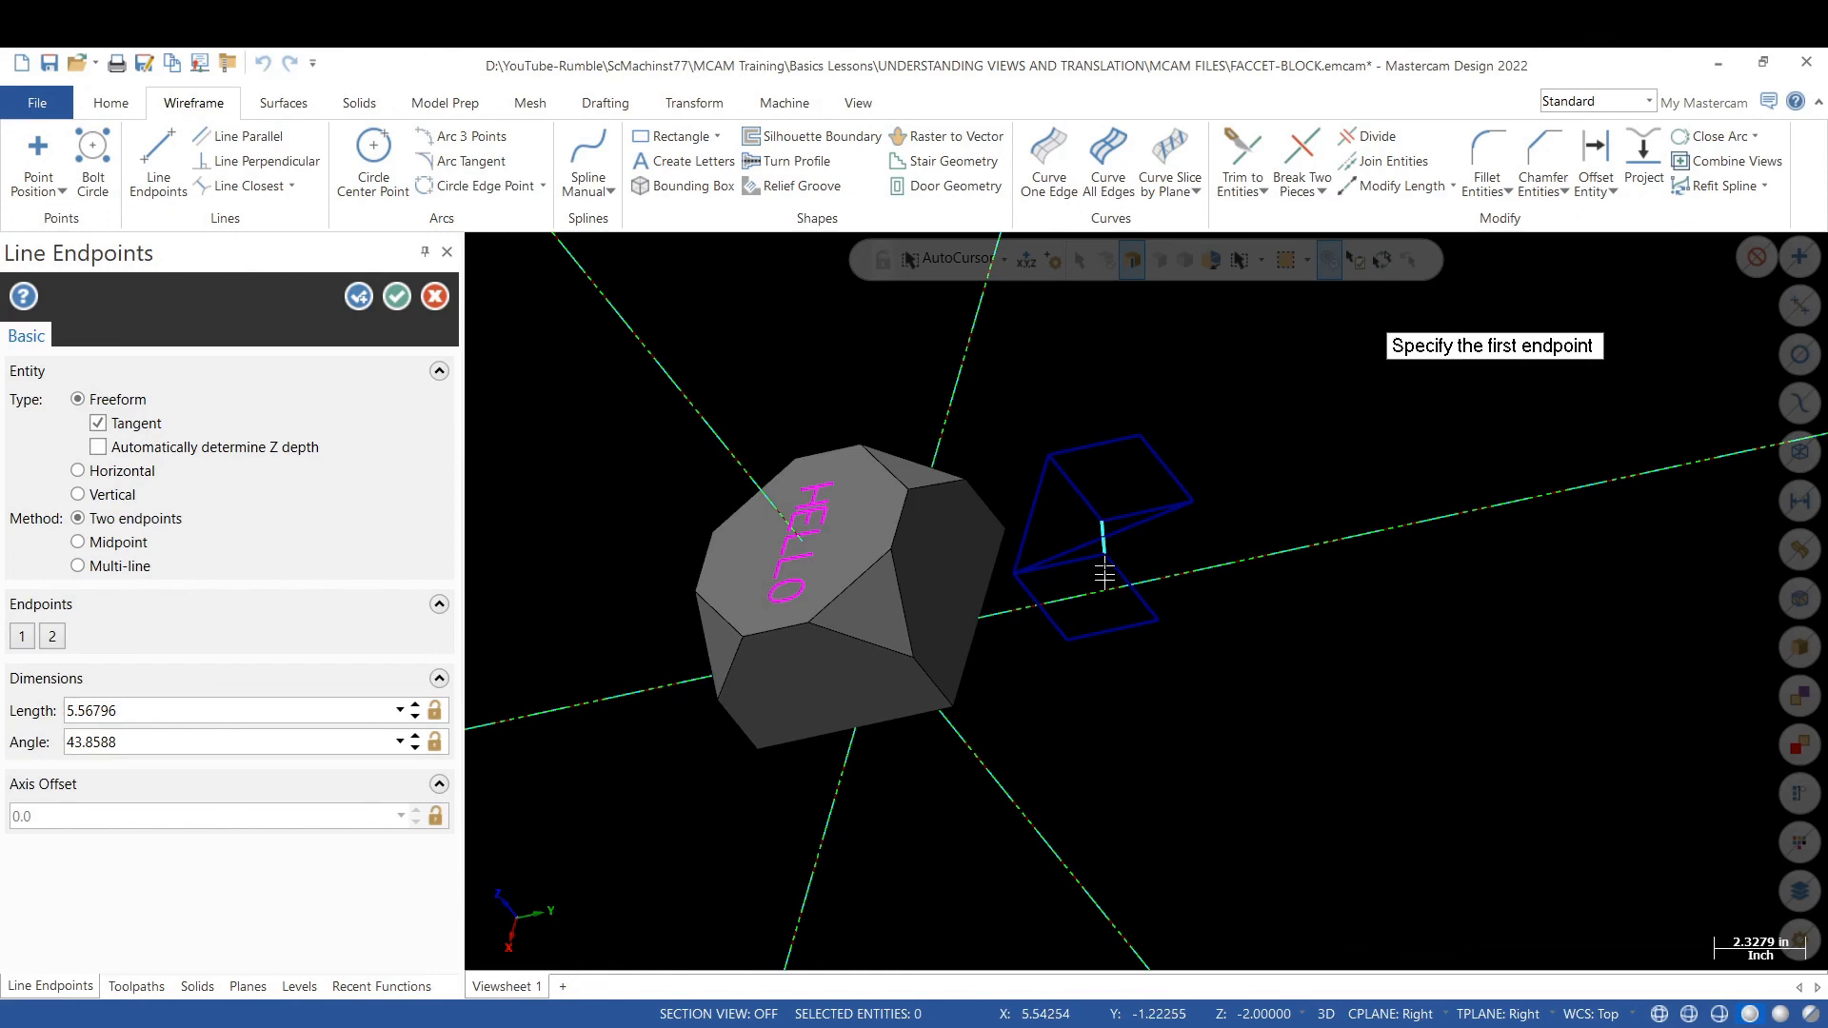
pyautogui.click(1072, 640)
pyautogui.click(1139, 435)
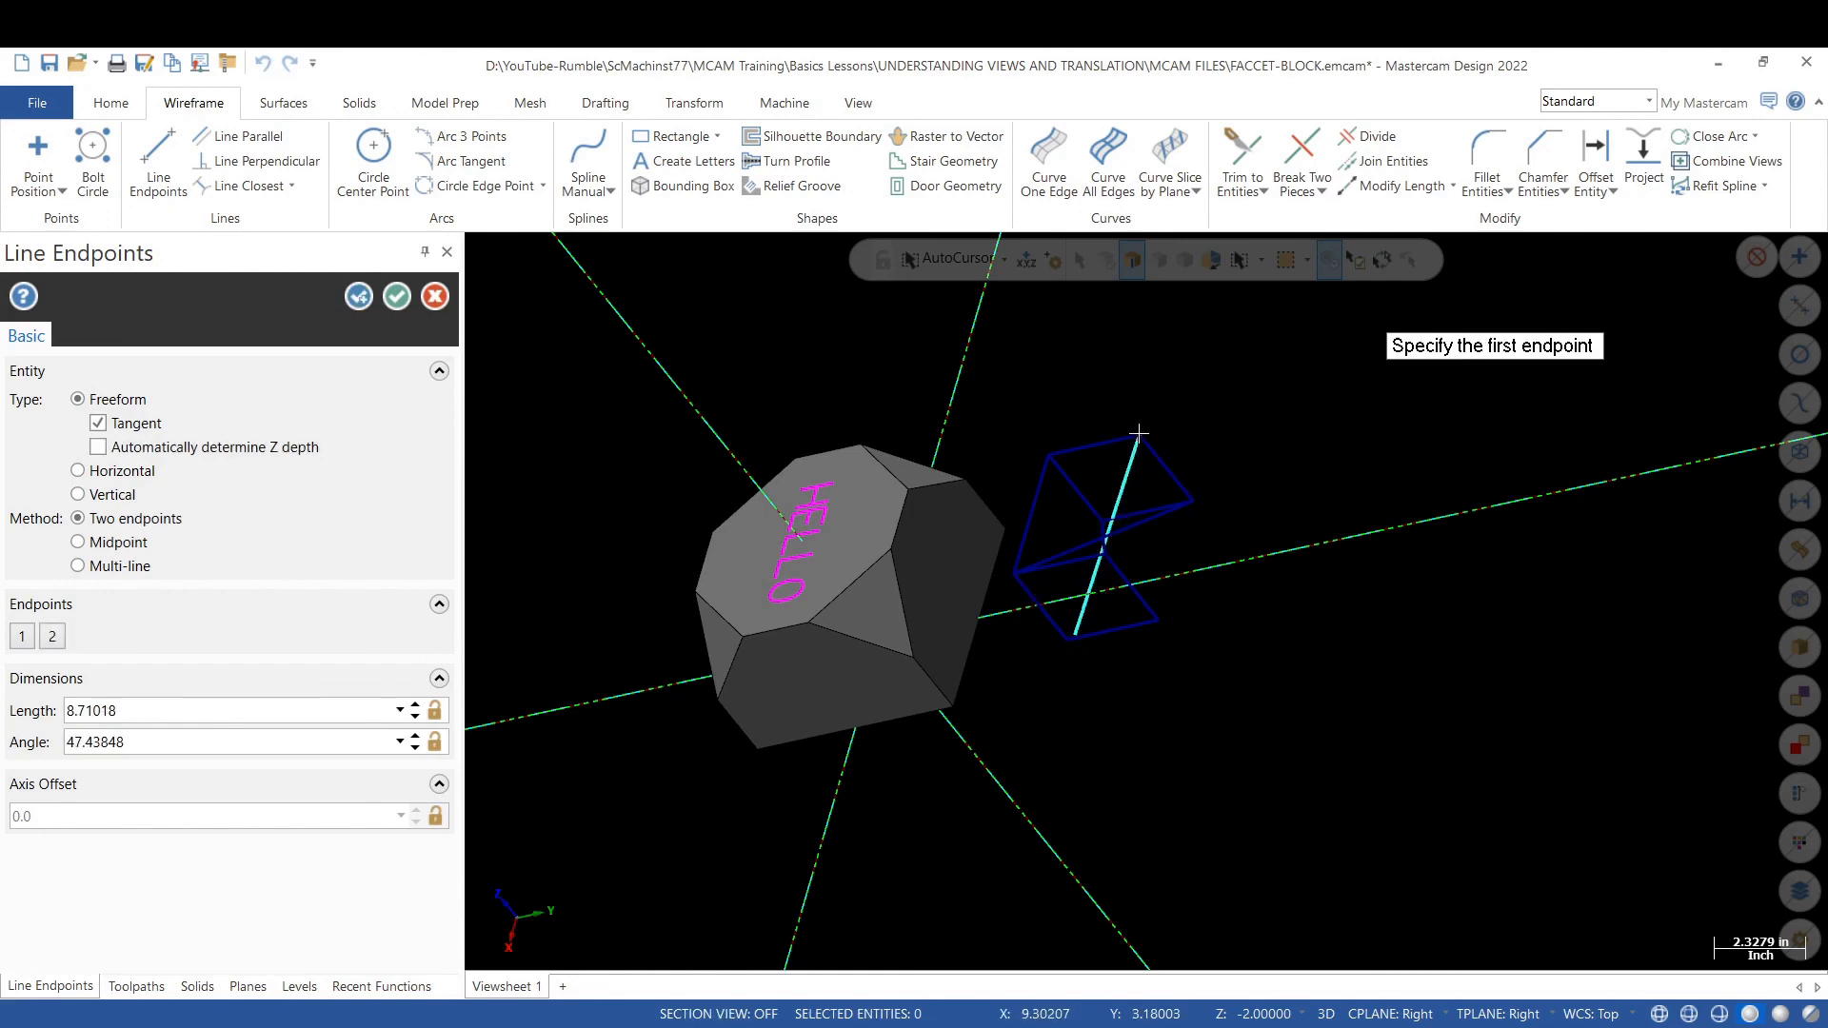
pyautogui.click(1159, 619)
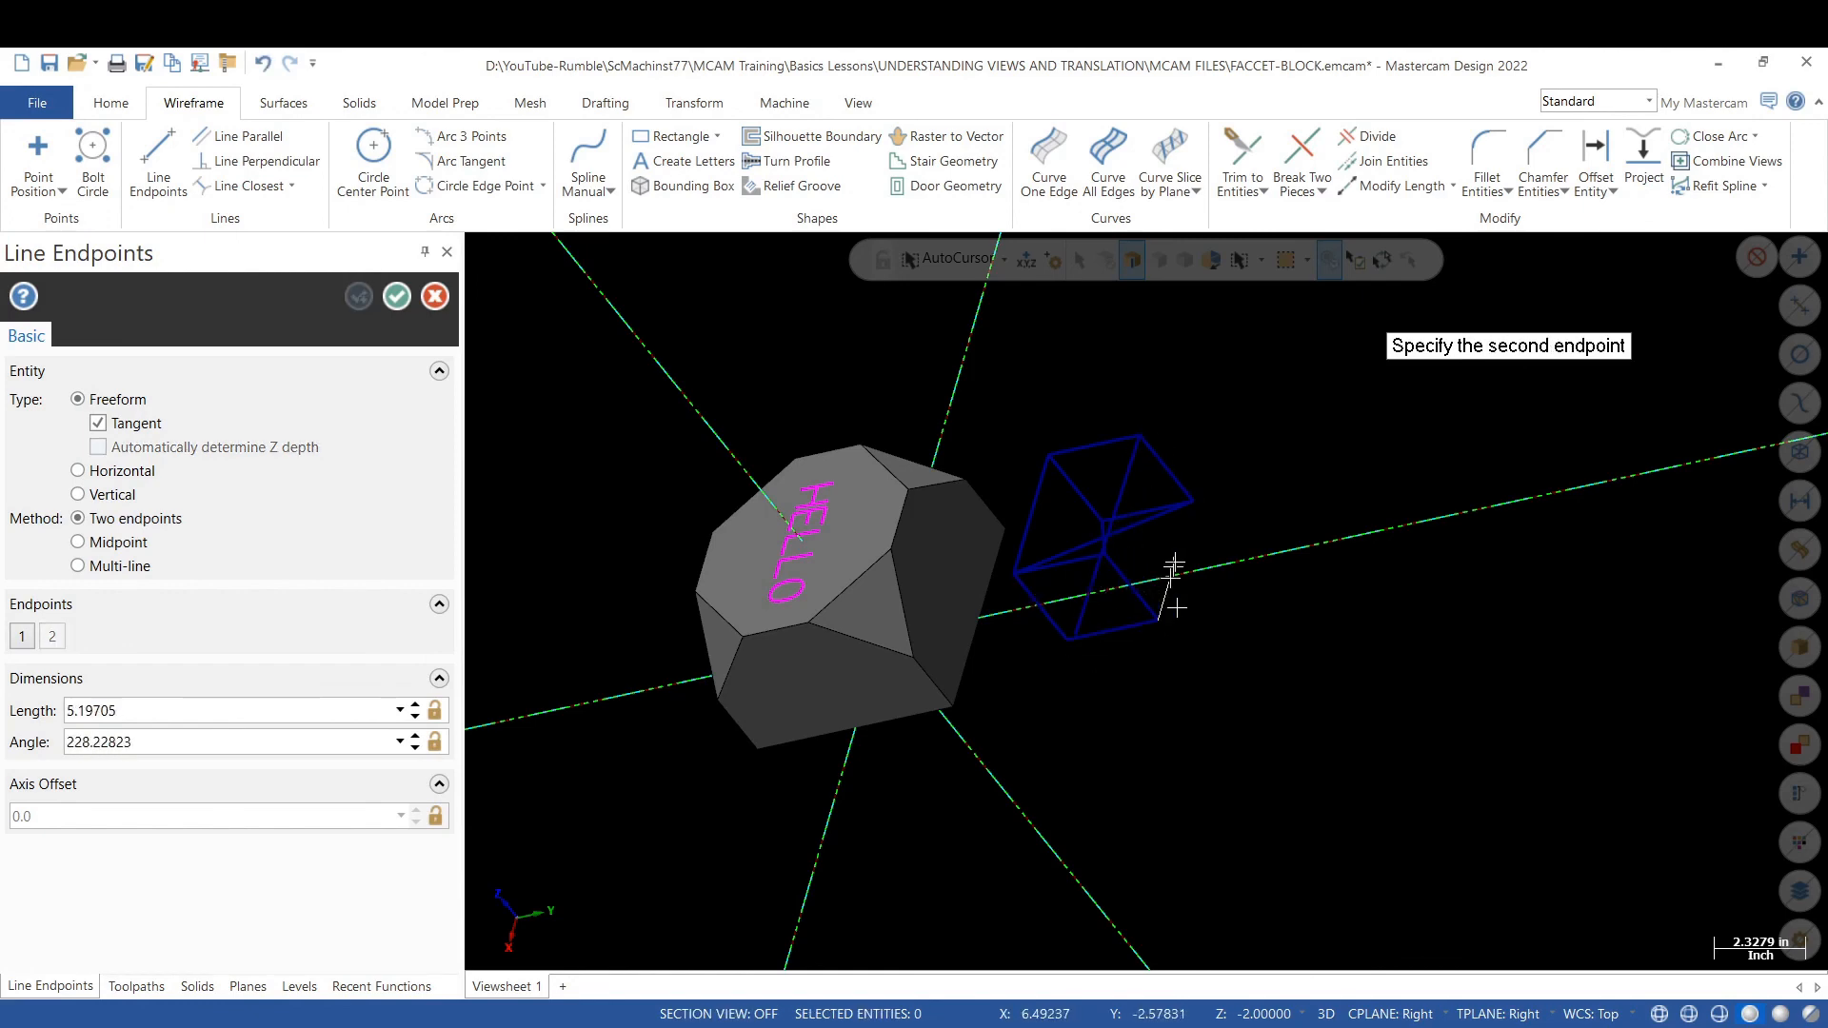
pyautogui.click(1190, 505)
pyautogui.moveTo(1177, 521); pyautogui.dragTo(1147, 600, button='middle')
pyautogui.moveTo(1102, 437); pyautogui.dragTo(1154, 357, button='middle')
pyautogui.press('Escape')
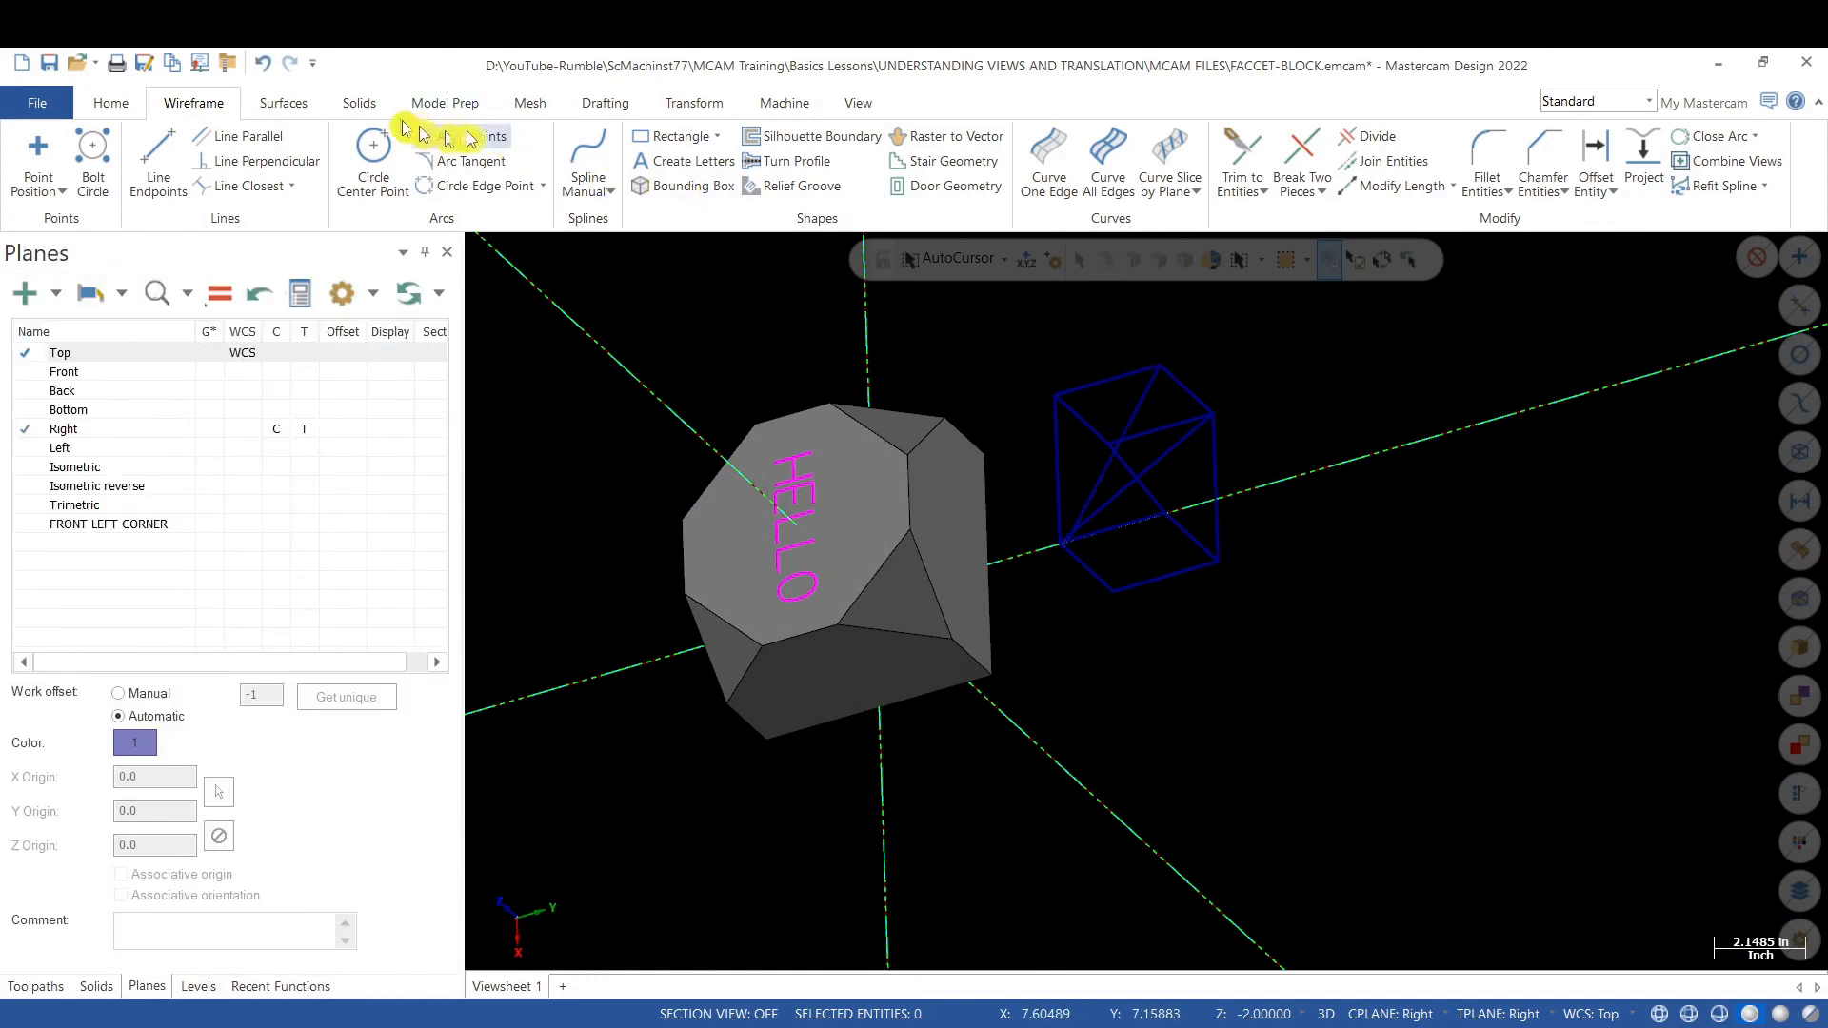
# - Undo the connecting lines, the rectangles and the HELLO lettering on the top face, leaving only the lettering on the angled corner facet
pyautogui.click(260, 70)
pyautogui.click(260, 70)
pyautogui.click(260, 71)
pyautogui.click(260, 71)
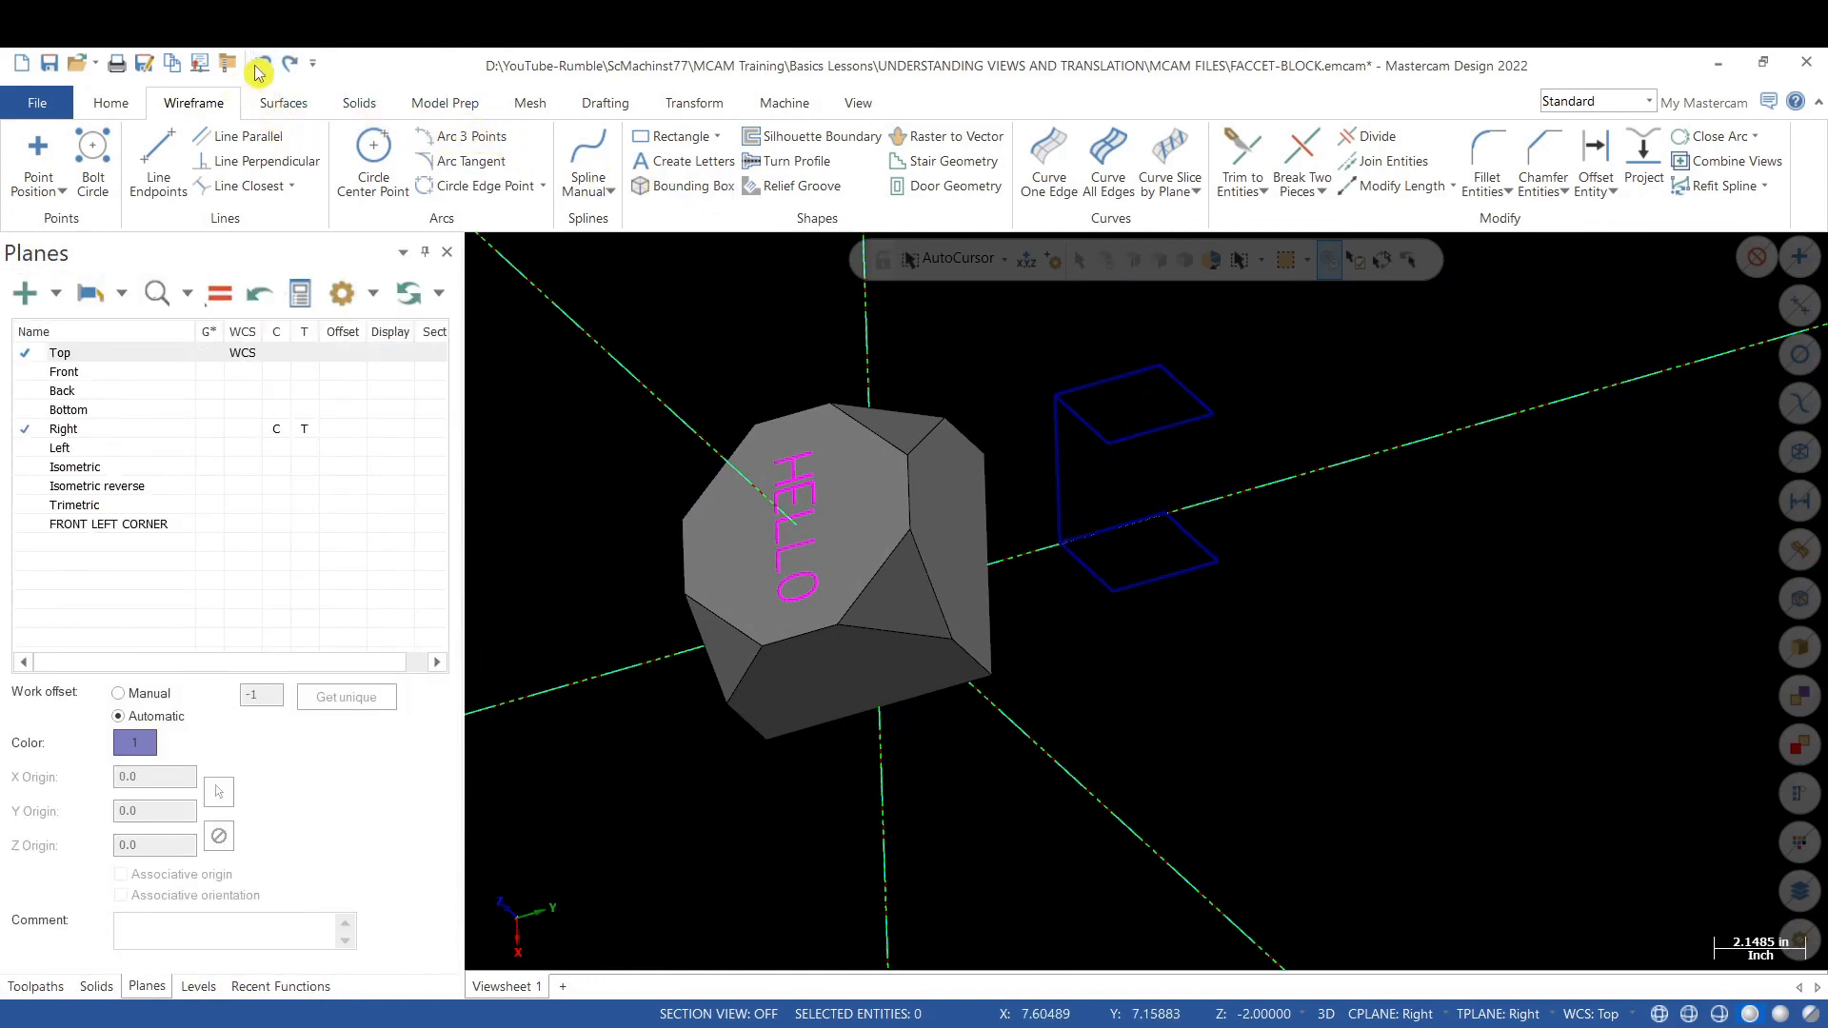
pyautogui.click(260, 70)
pyautogui.click(260, 70)
pyautogui.click(259, 70)
pyautogui.scroll(-2, 1347, 657)
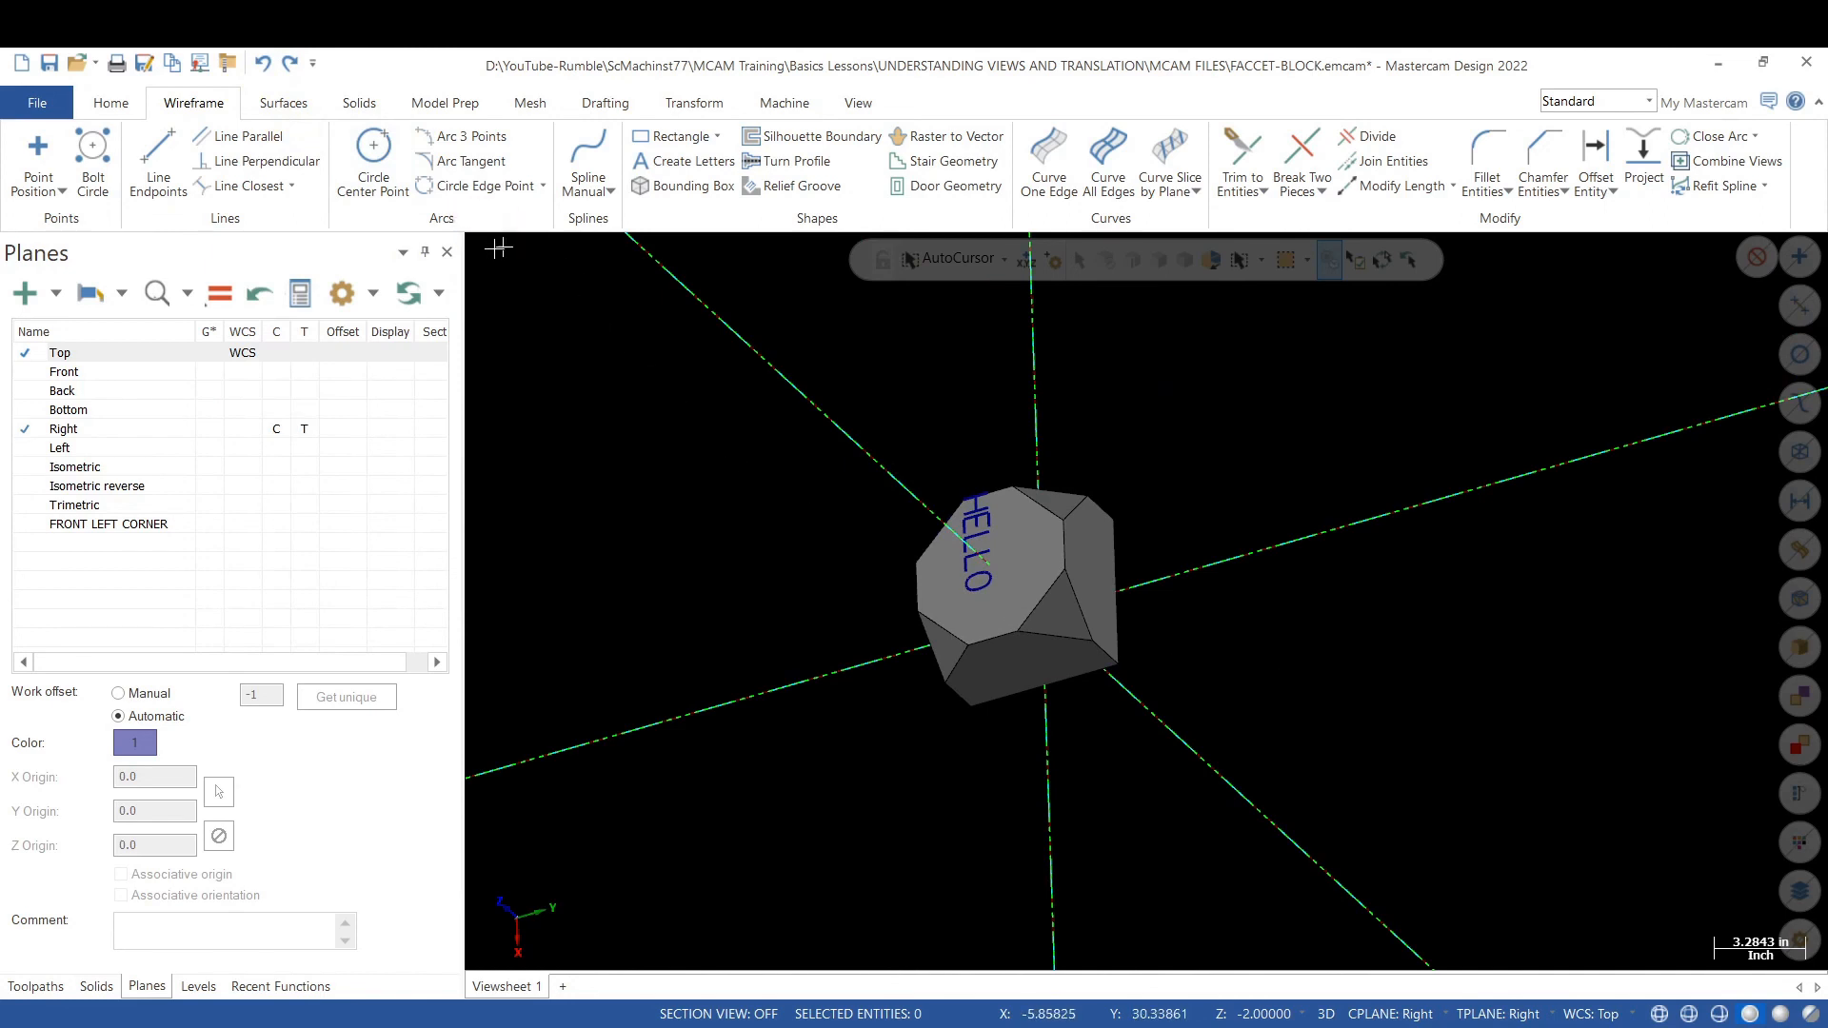
pyautogui.click(260, 71)
pyautogui.moveTo(723, 533)
pyautogui.mouseDown(button='middle')
pyautogui.moveTo(934, 457)
pyautogui.moveTo(996, 476)
pyautogui.mouseUp(button='middle')
pyautogui.scroll(-1, 971, 497)
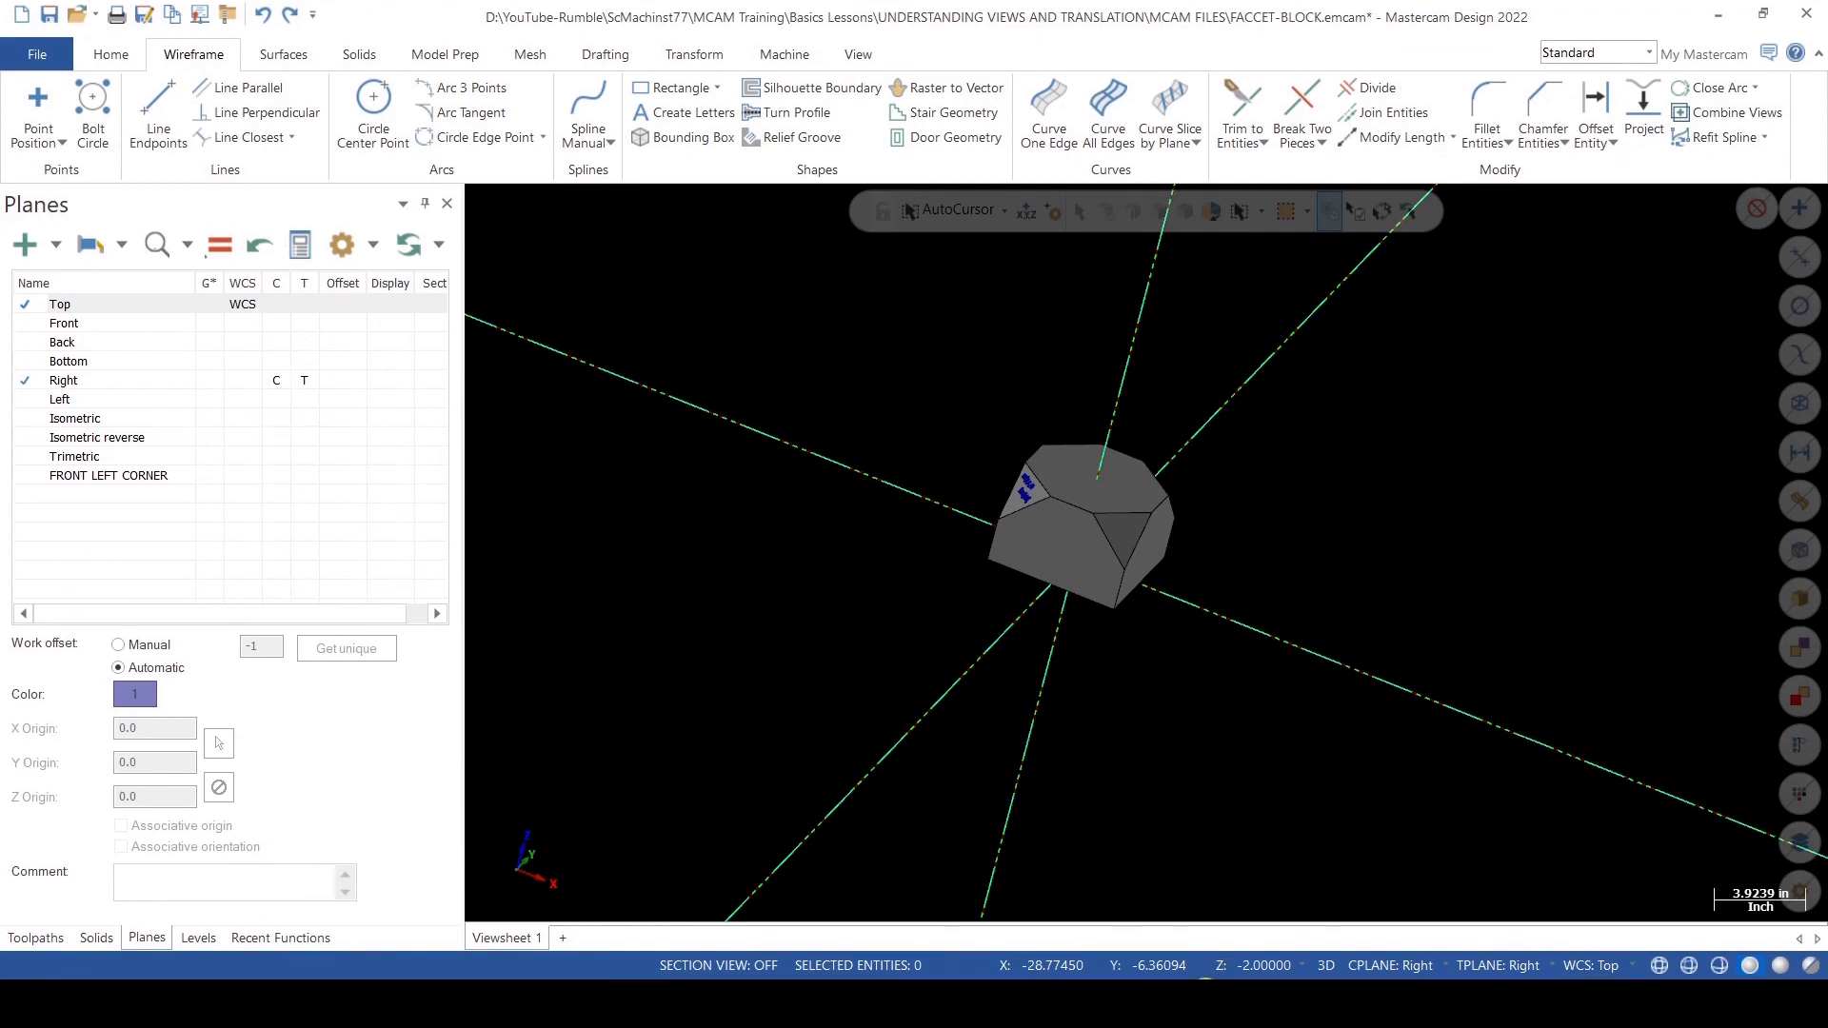
pyautogui.moveTo(1208, 1005)
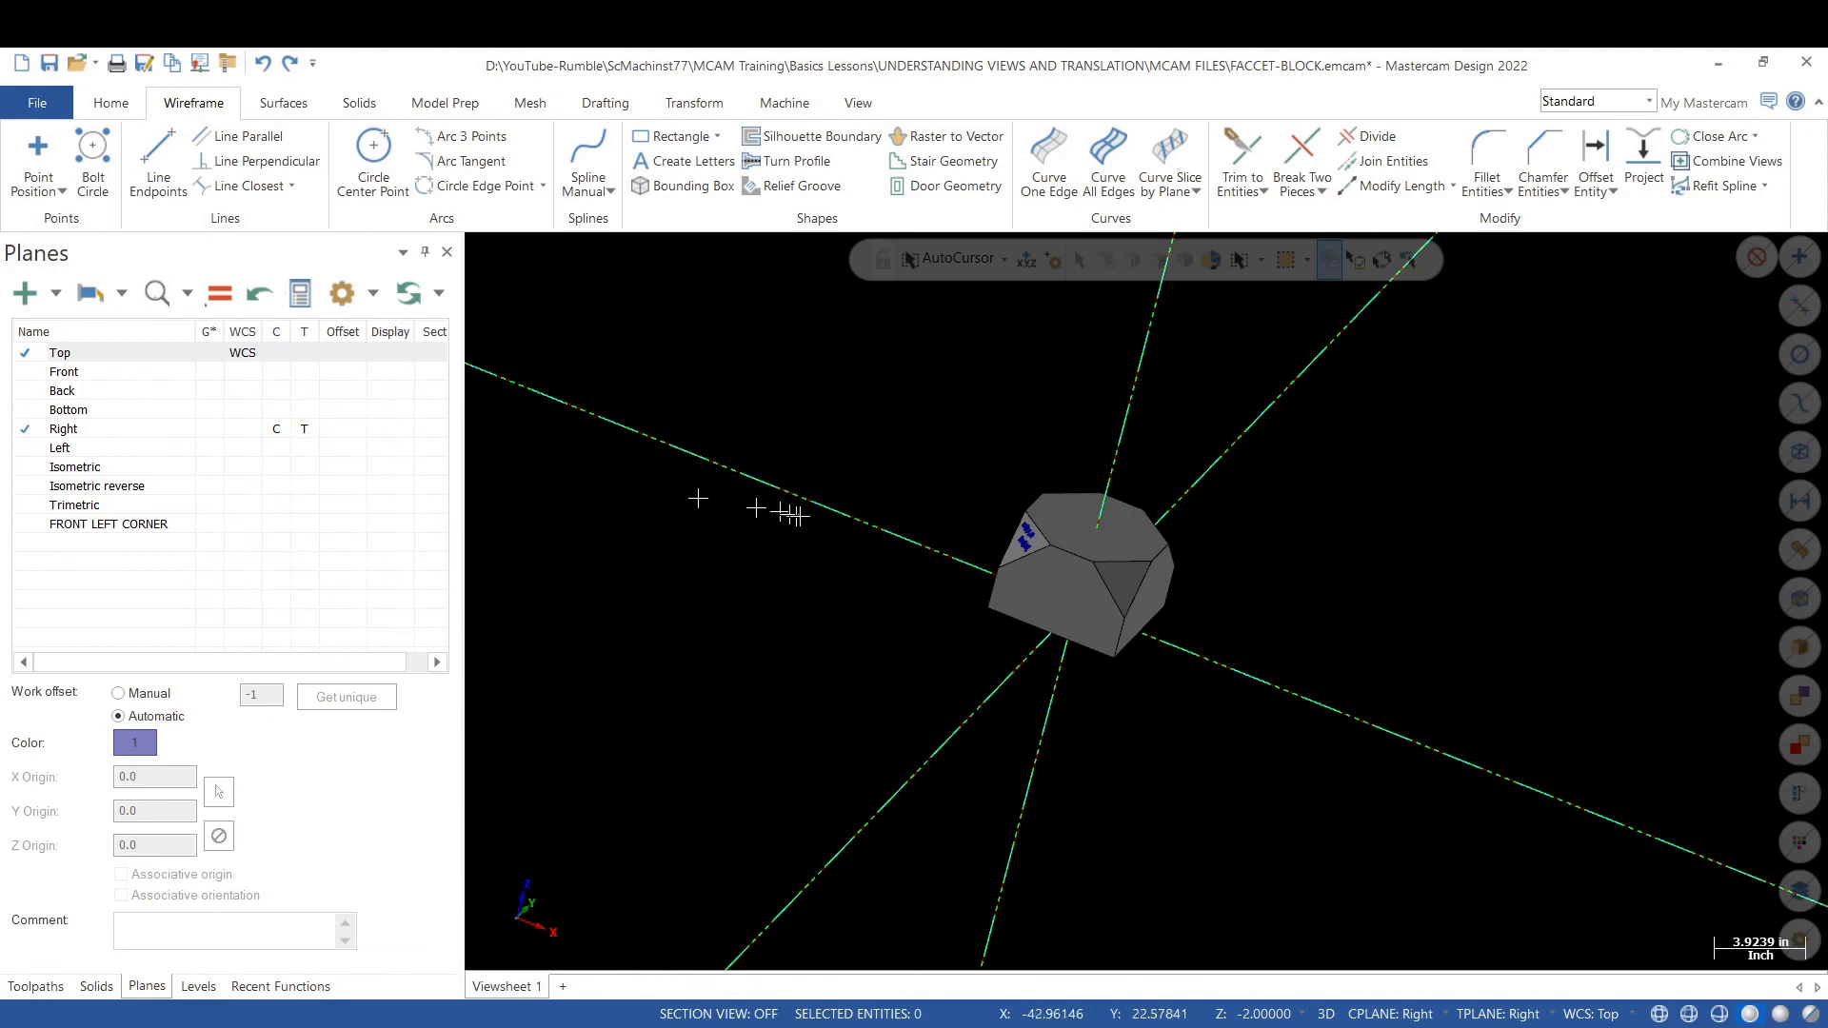
pyautogui.scroll(6, 990, 545)
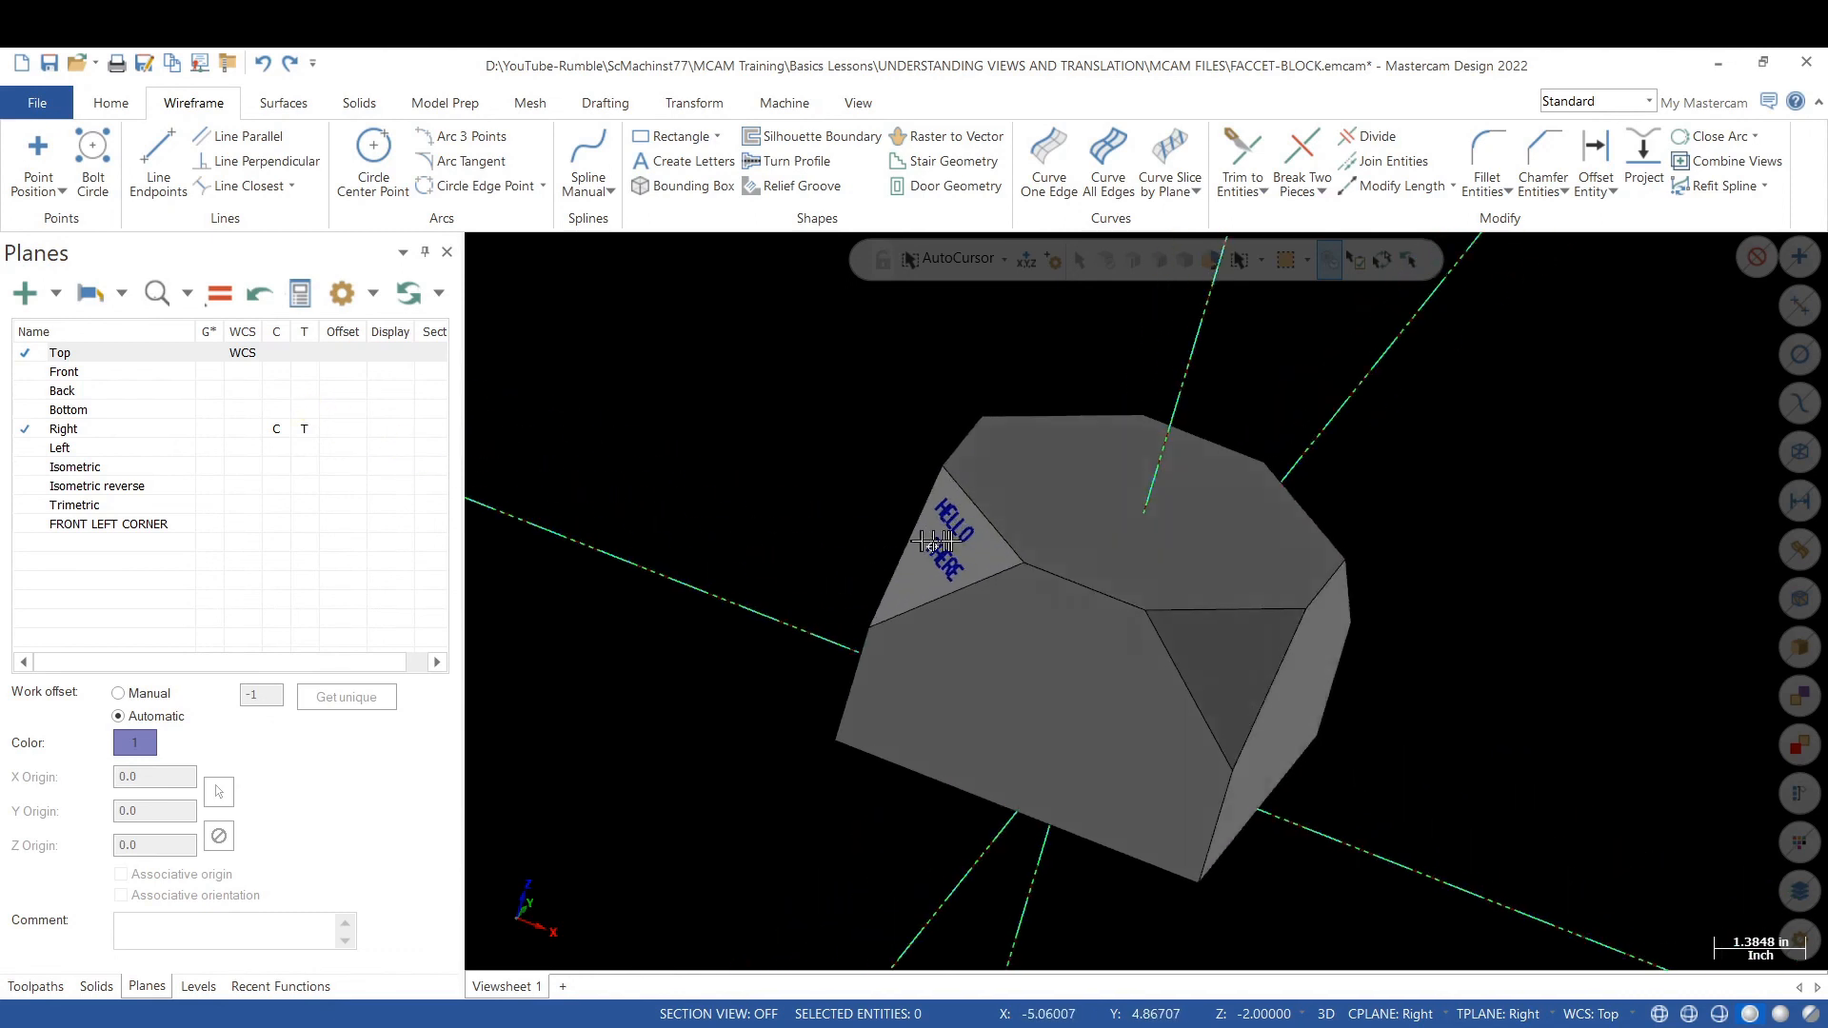